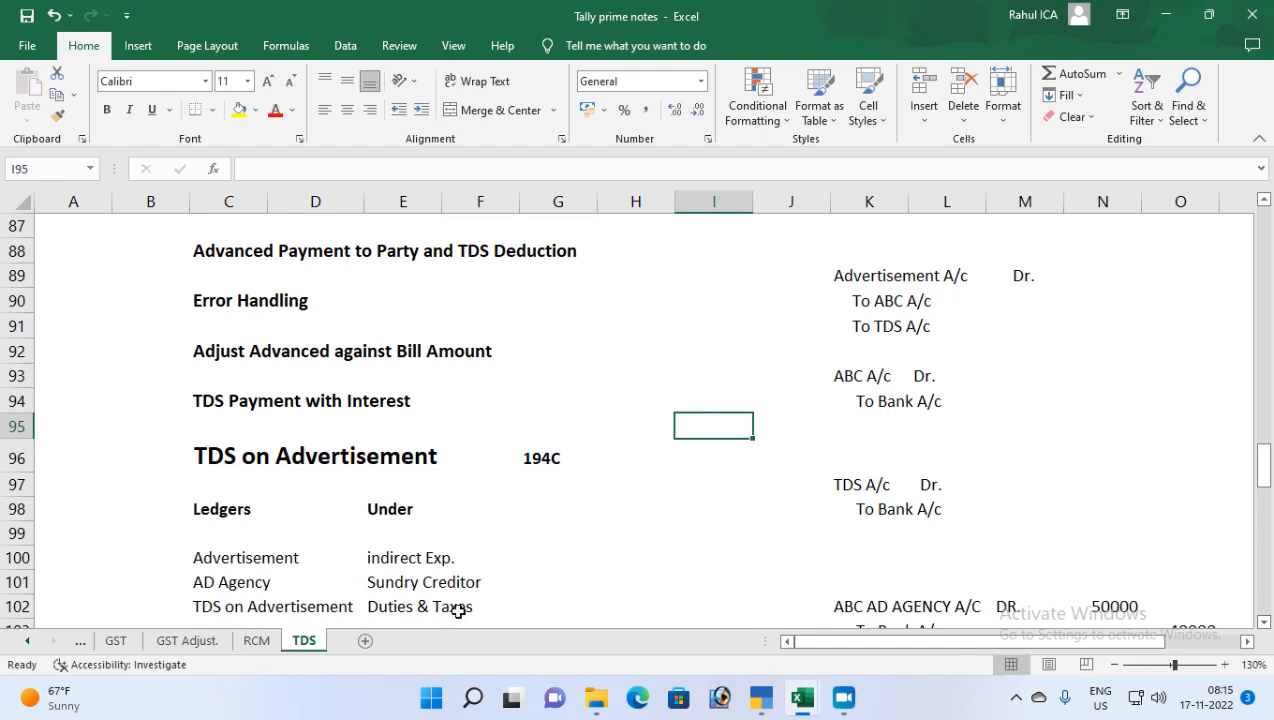
In C103, add the ledger 'Intrest on TDS' with group indirect Exp
scroll(458, 611, down, 1)
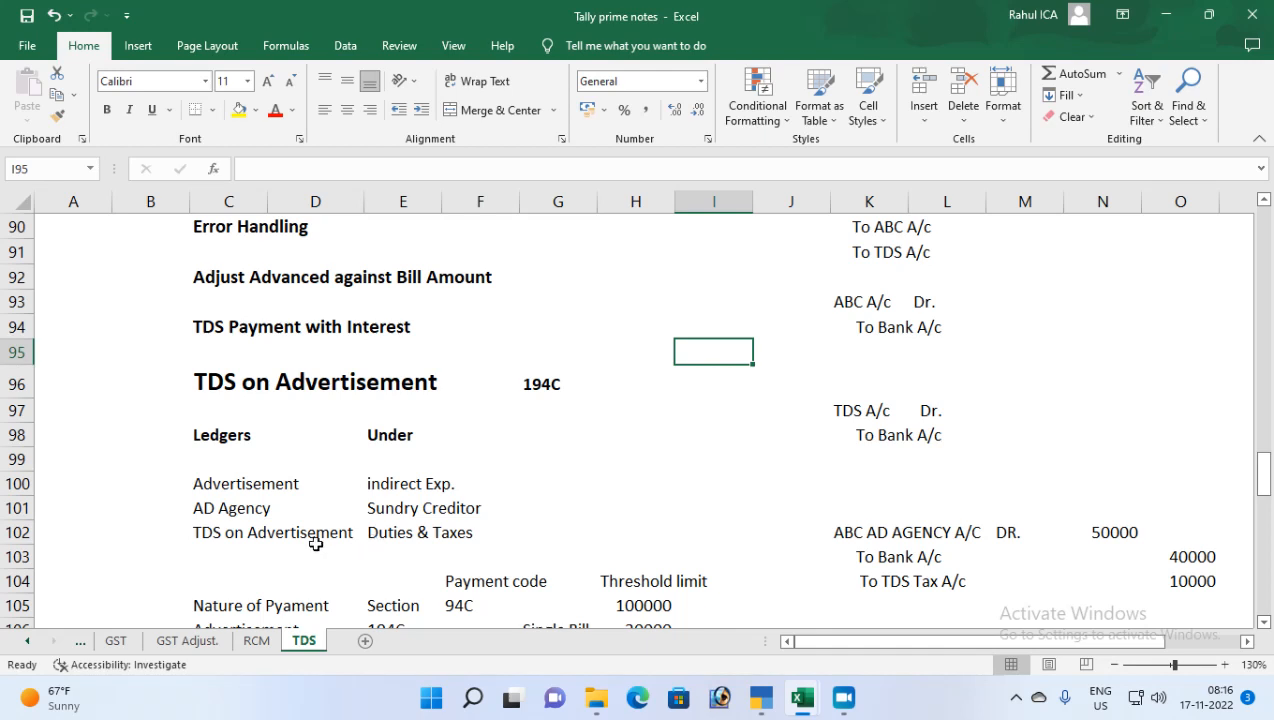
click(253, 554)
text(In)
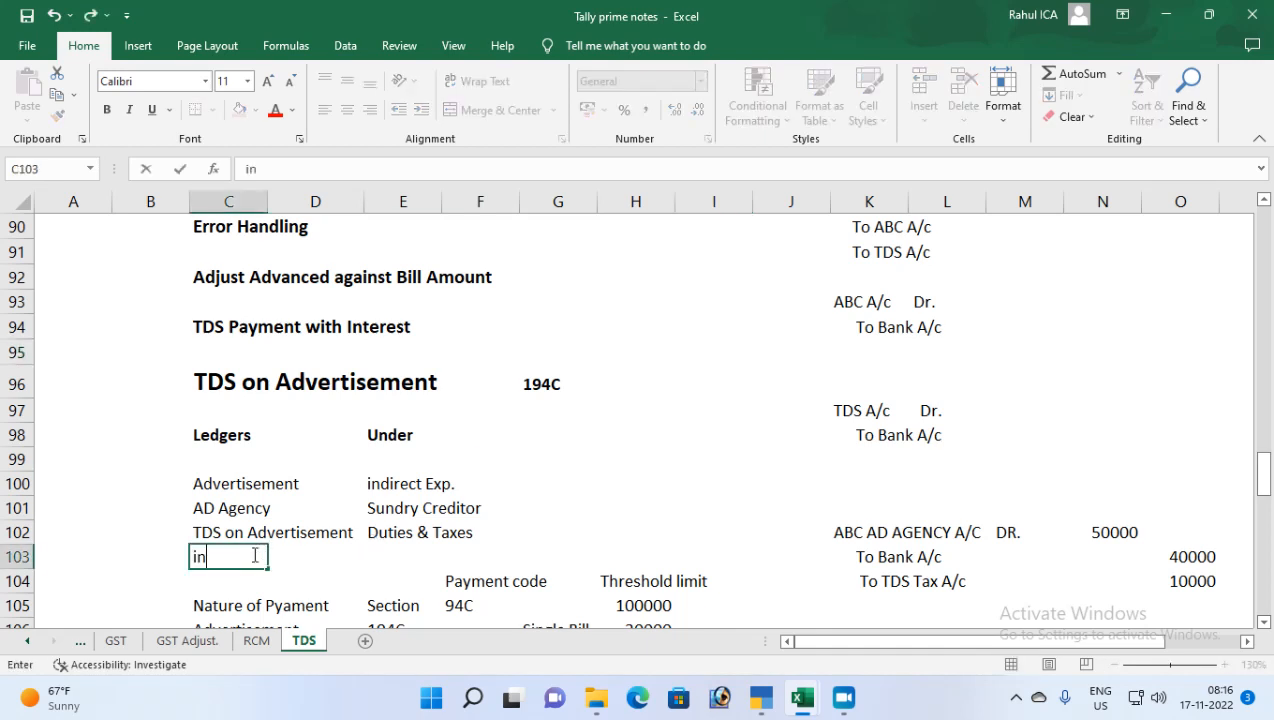
key(BackSpace)
key(BackSpace)
text(Intrest on TDS)
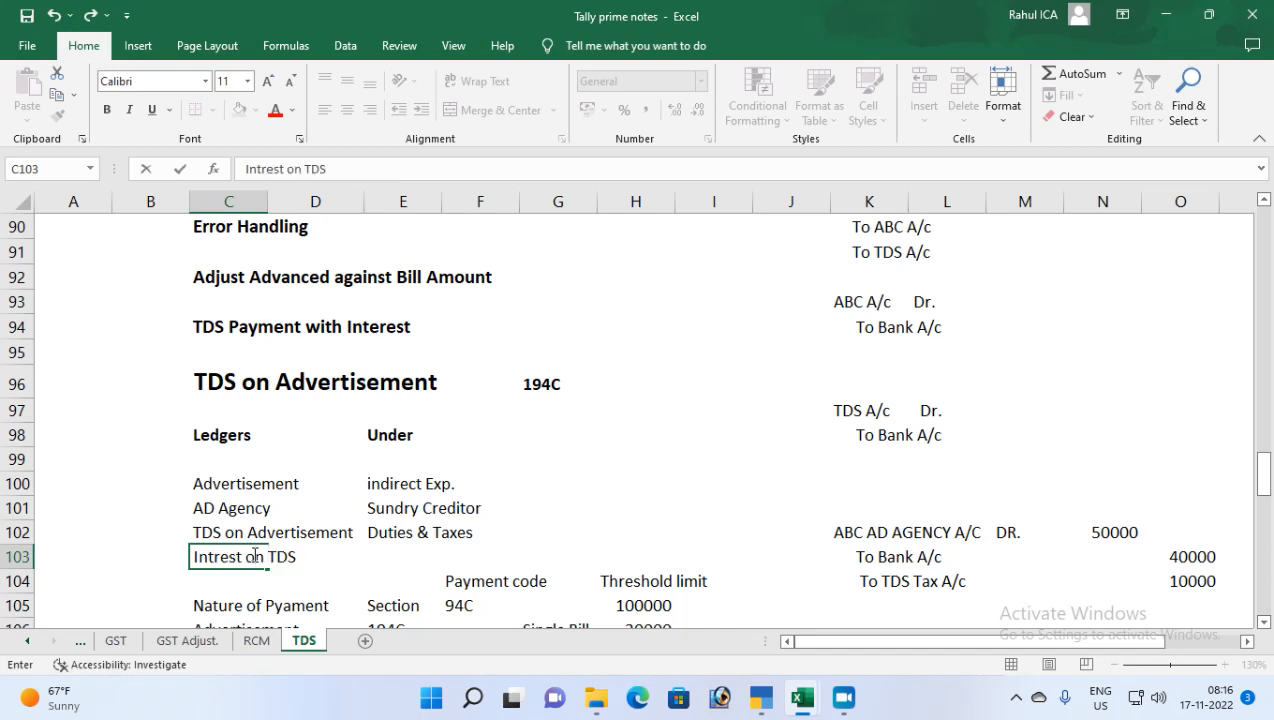
key(Tab)
key(Tab)
text(i)
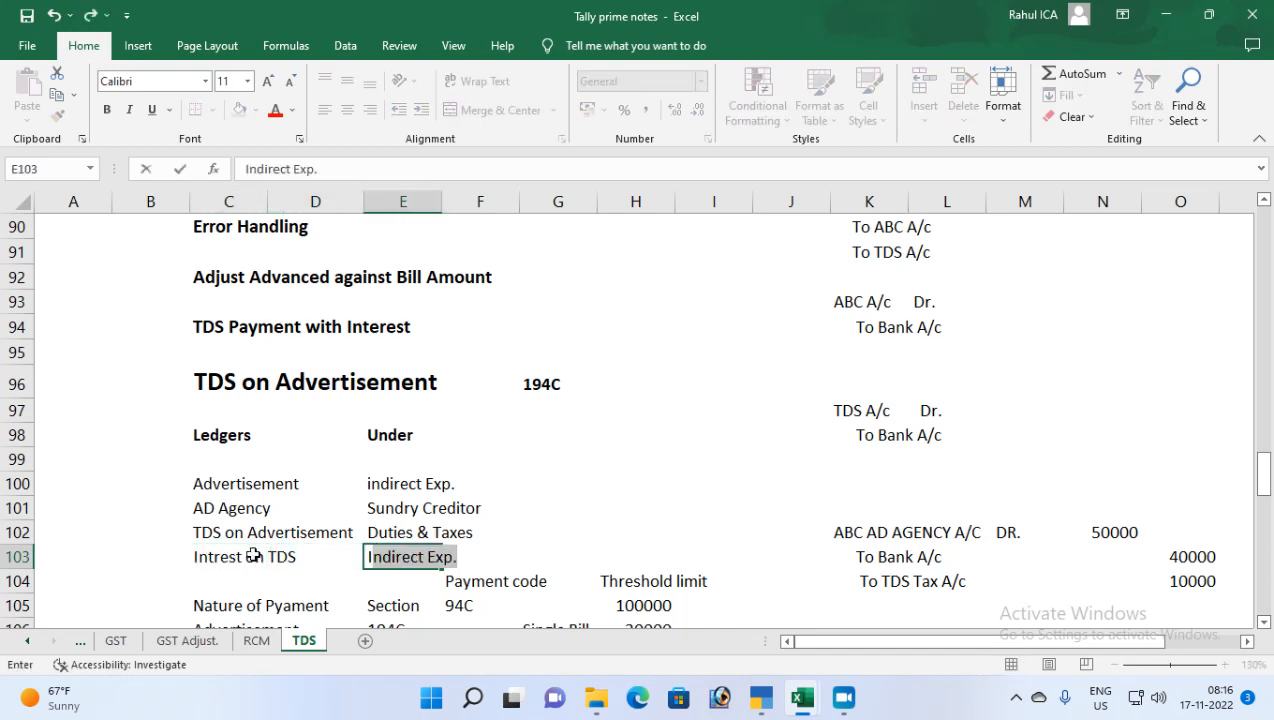
key(Return)
Select the ledger rows and check the 100000 threshold limit value
scroll(254, 556, down, 1)
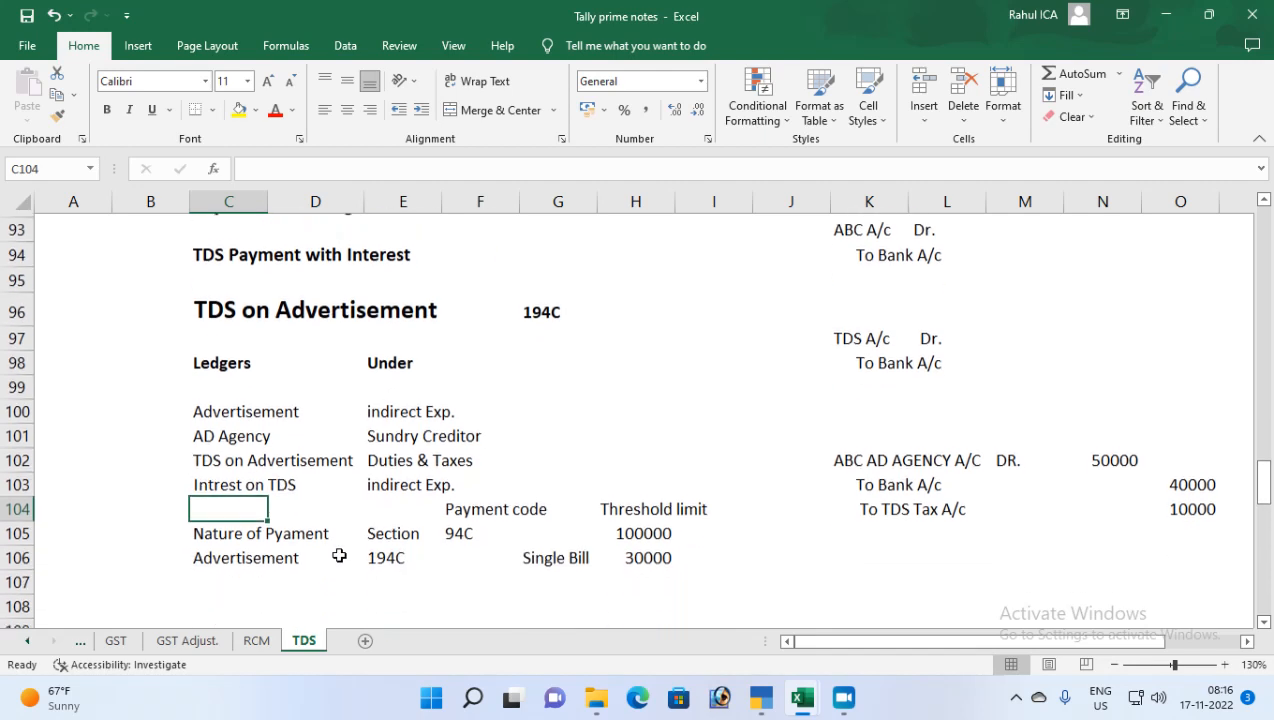
drag(256, 531, 663, 554)
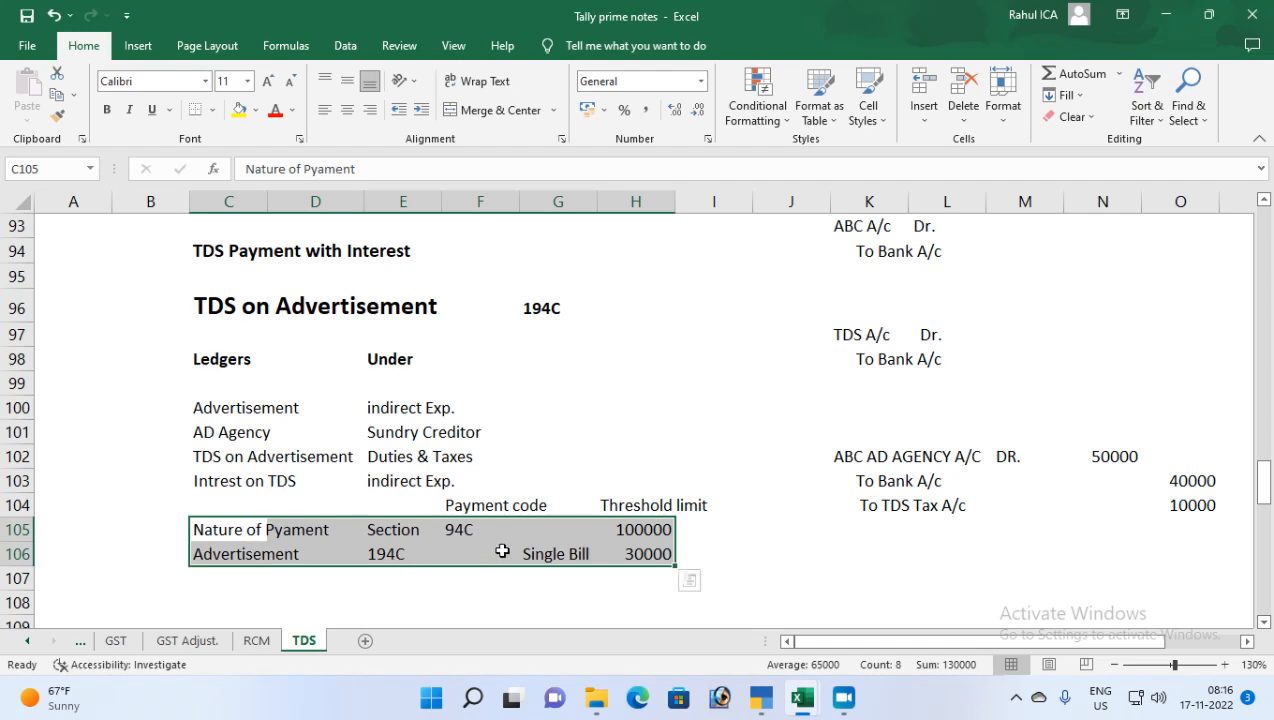
click(640, 529)
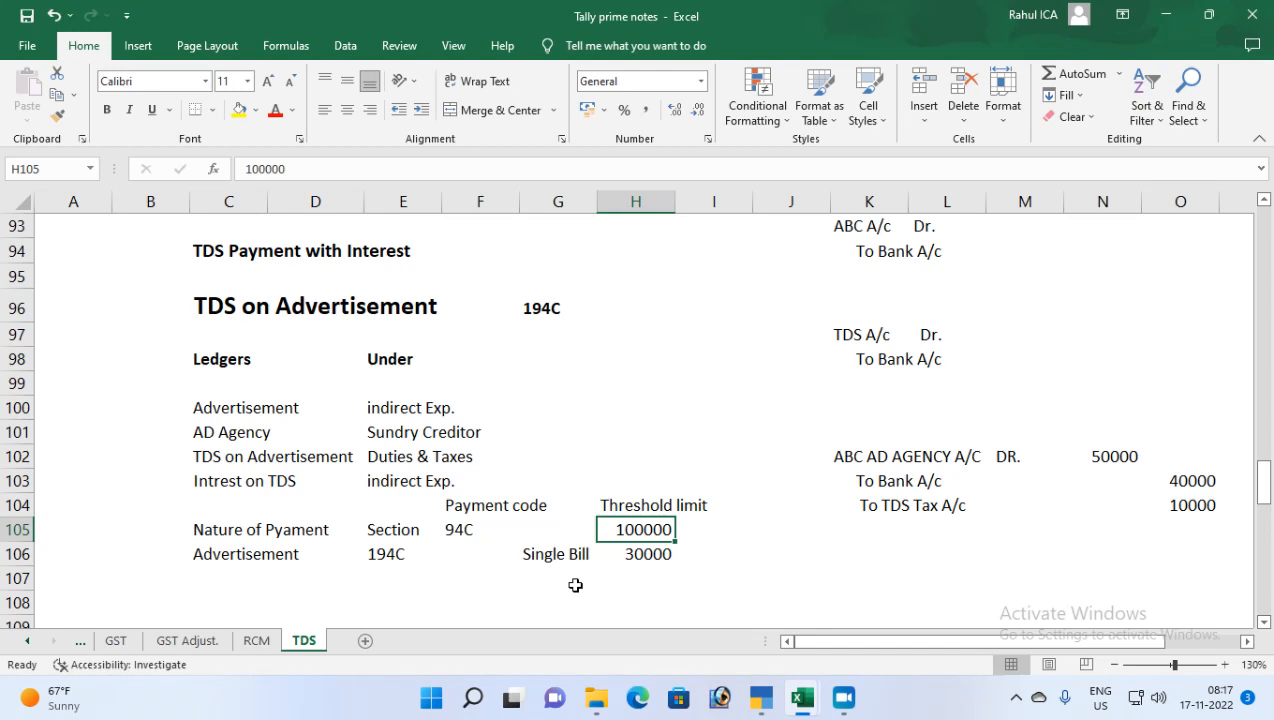
In TallyPrime, open the ABC Ad Agency ledger for alteration
click(760, 697)
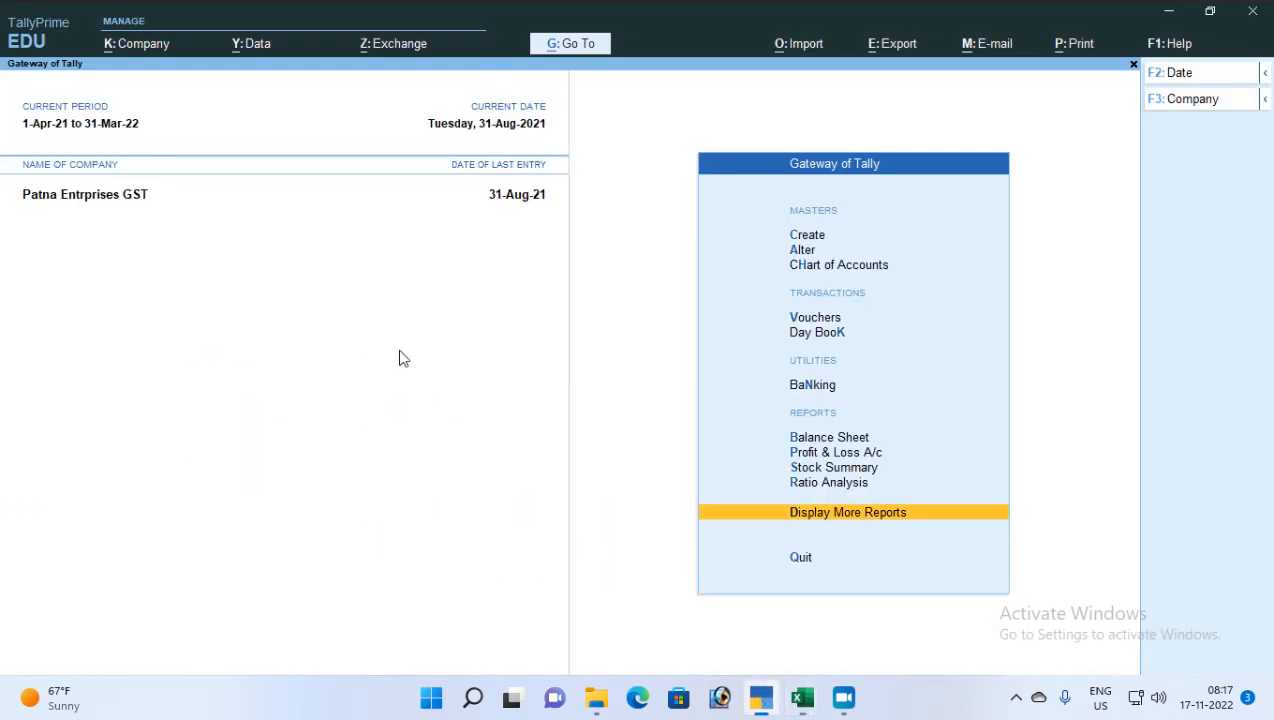
key(Up)
key(Up)
key(Up)
key(Up)
key(Up)
key(Up)
key(Up)
key(Up)
key(Up)
key(Up)
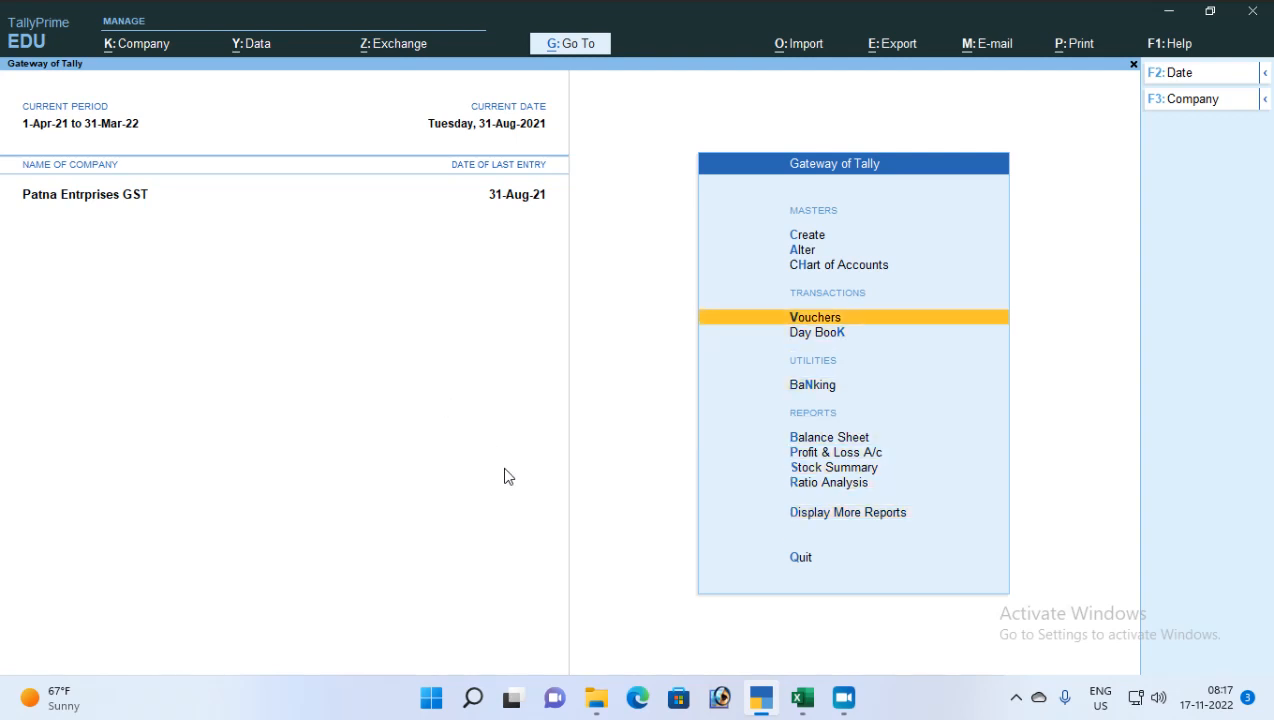
key(Down)
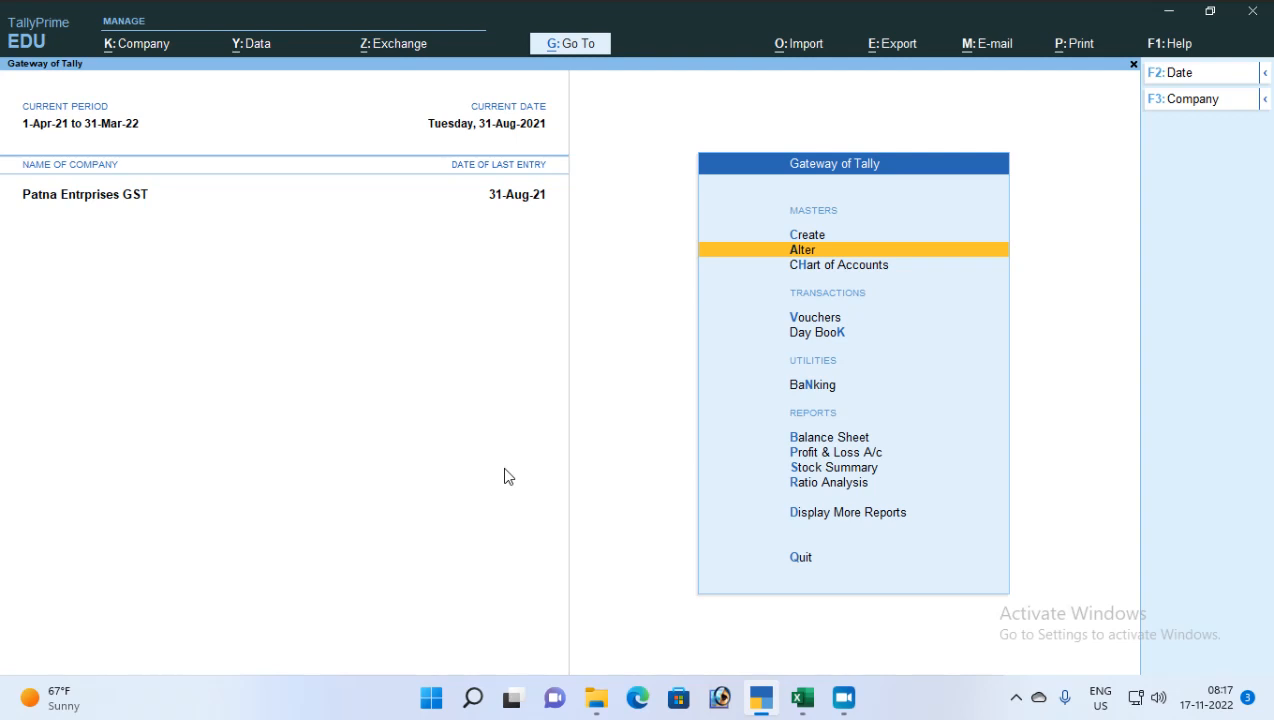
key(Return)
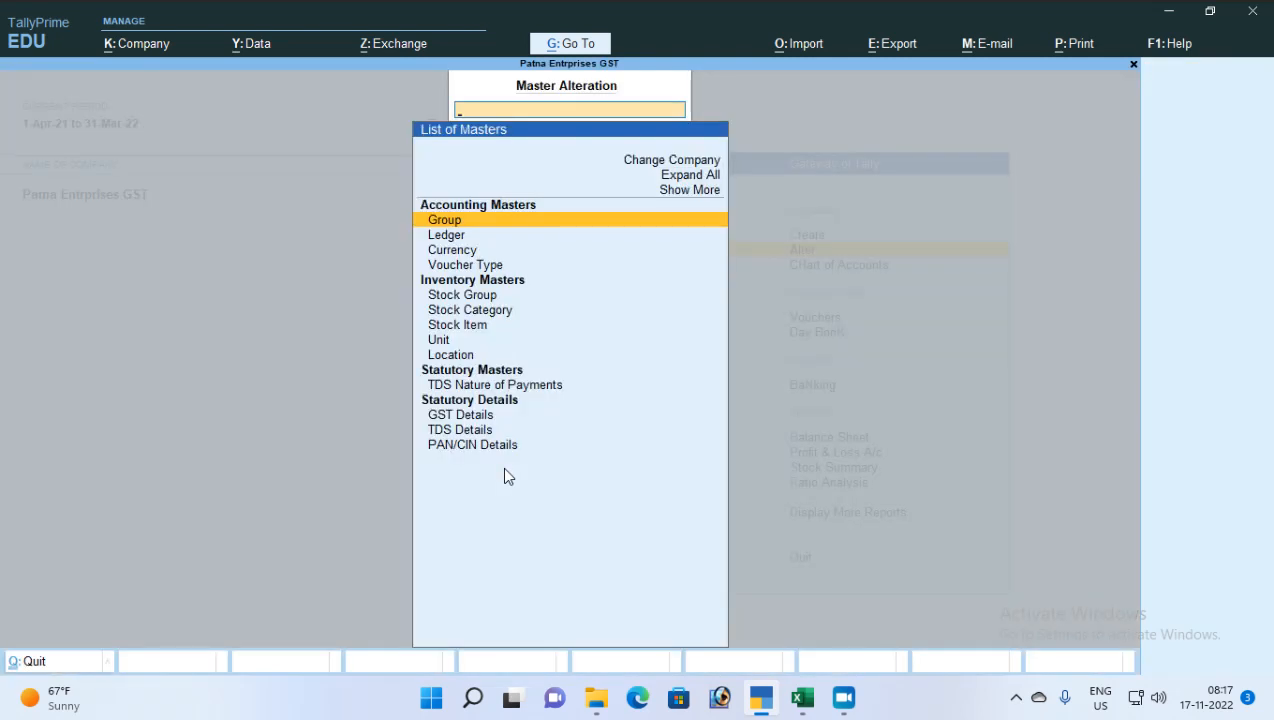
key(Down)
key(Return)
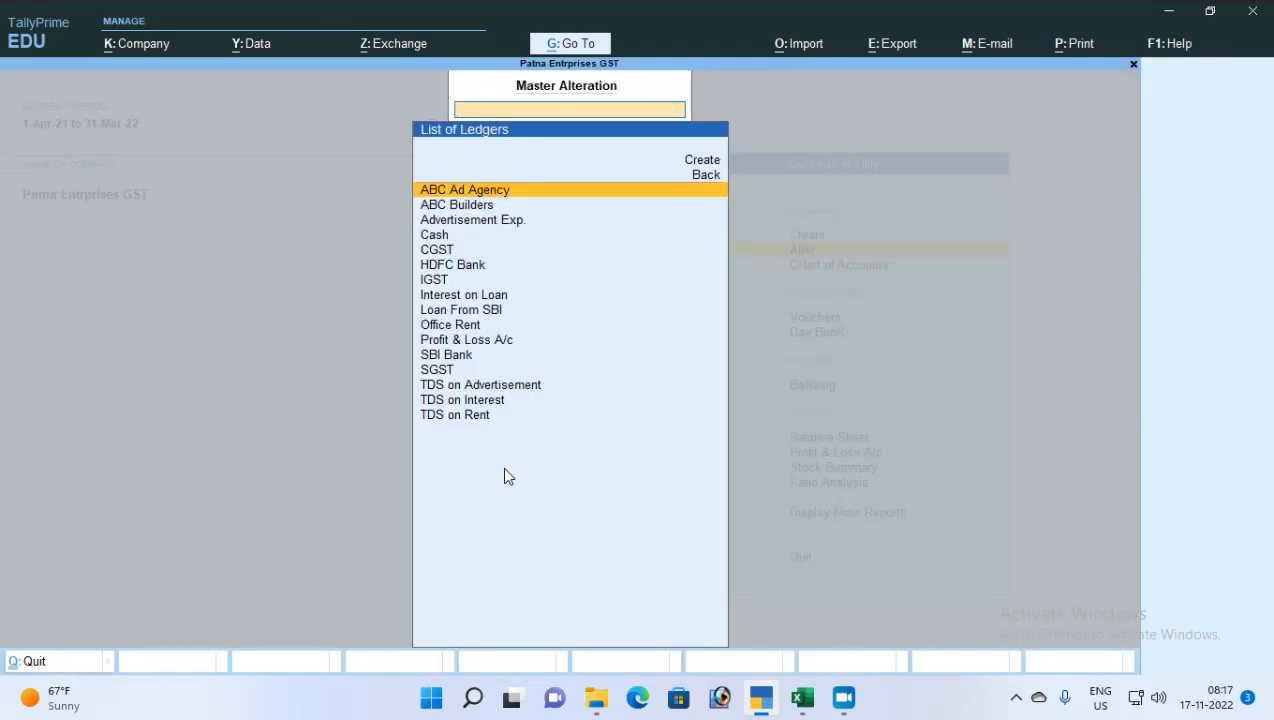
key(Return)
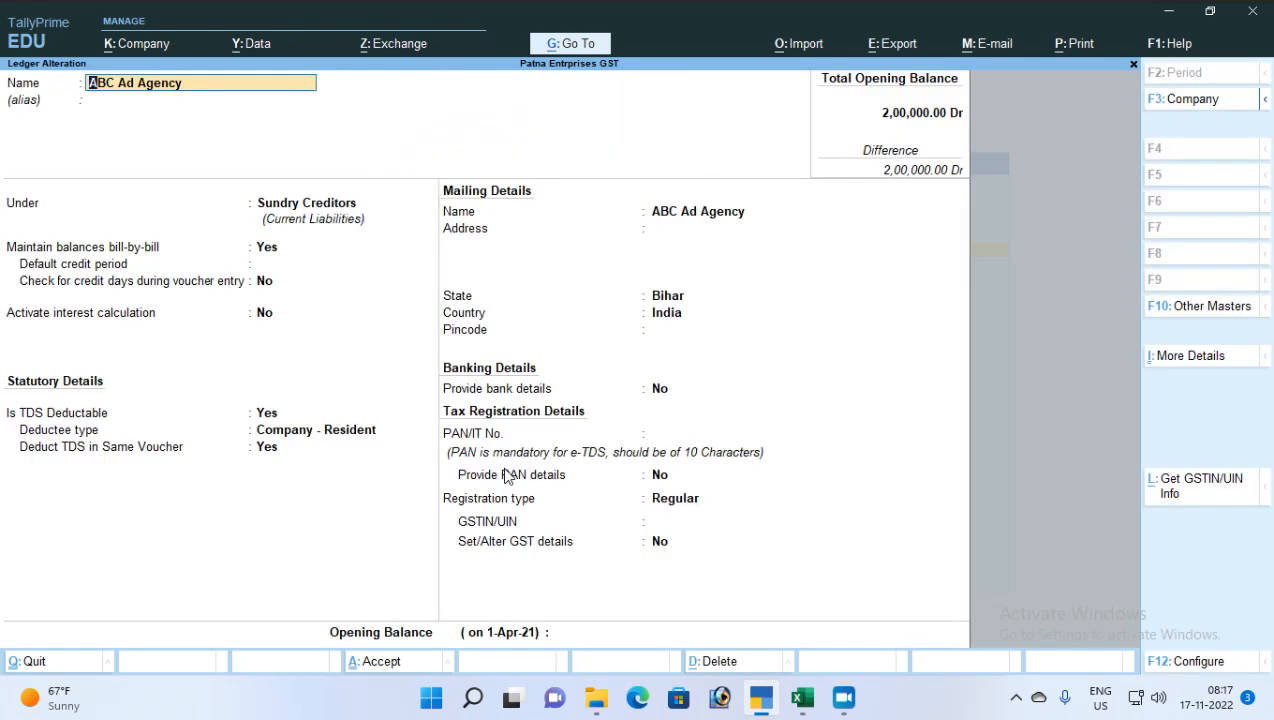
Keep Sundry Creditors, Company - Resident deductee type and blank PAN, and save the ledger
key(Return)
key(Return)
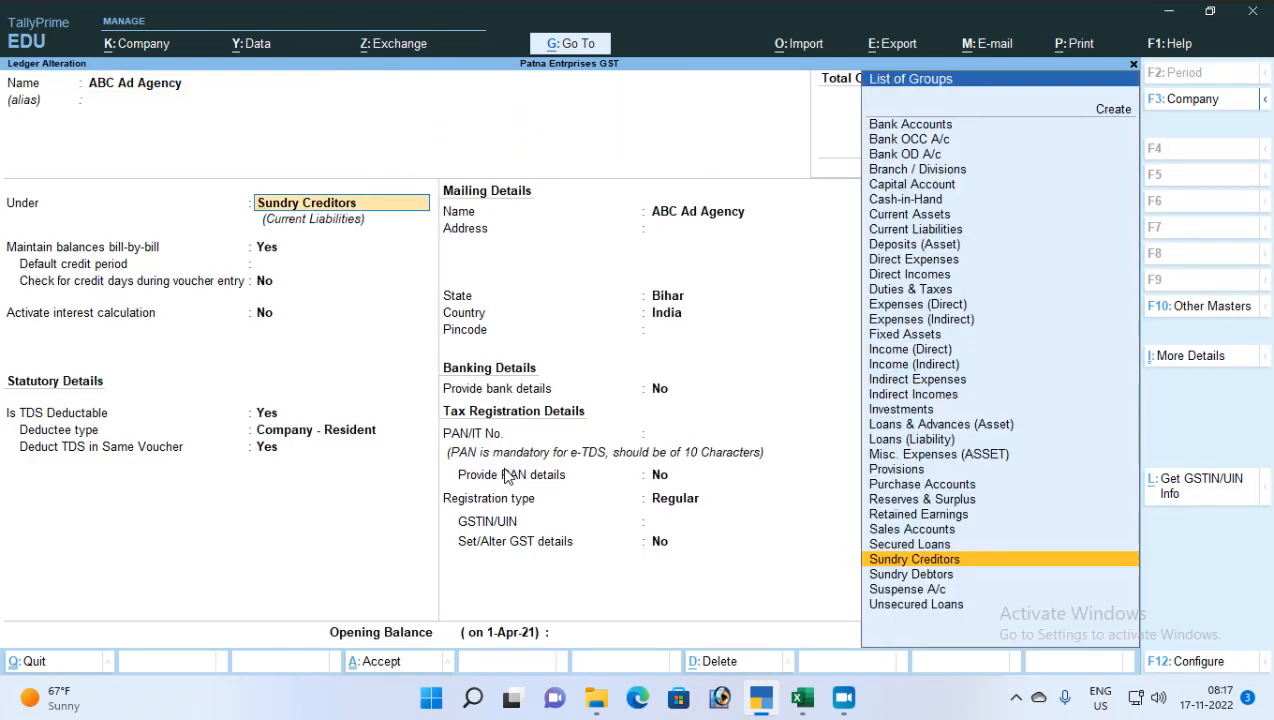
key(Return)
key(Return)
key(Return)
key(Return)
key(Return)
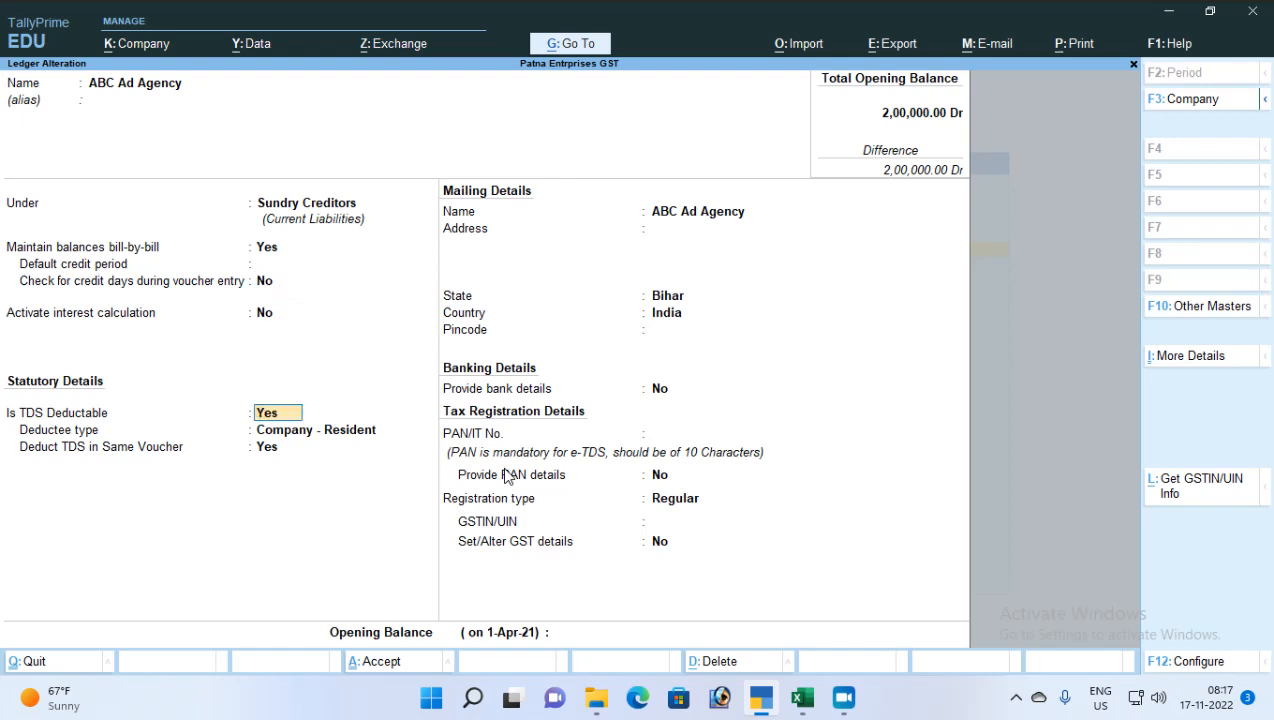
key(Return)
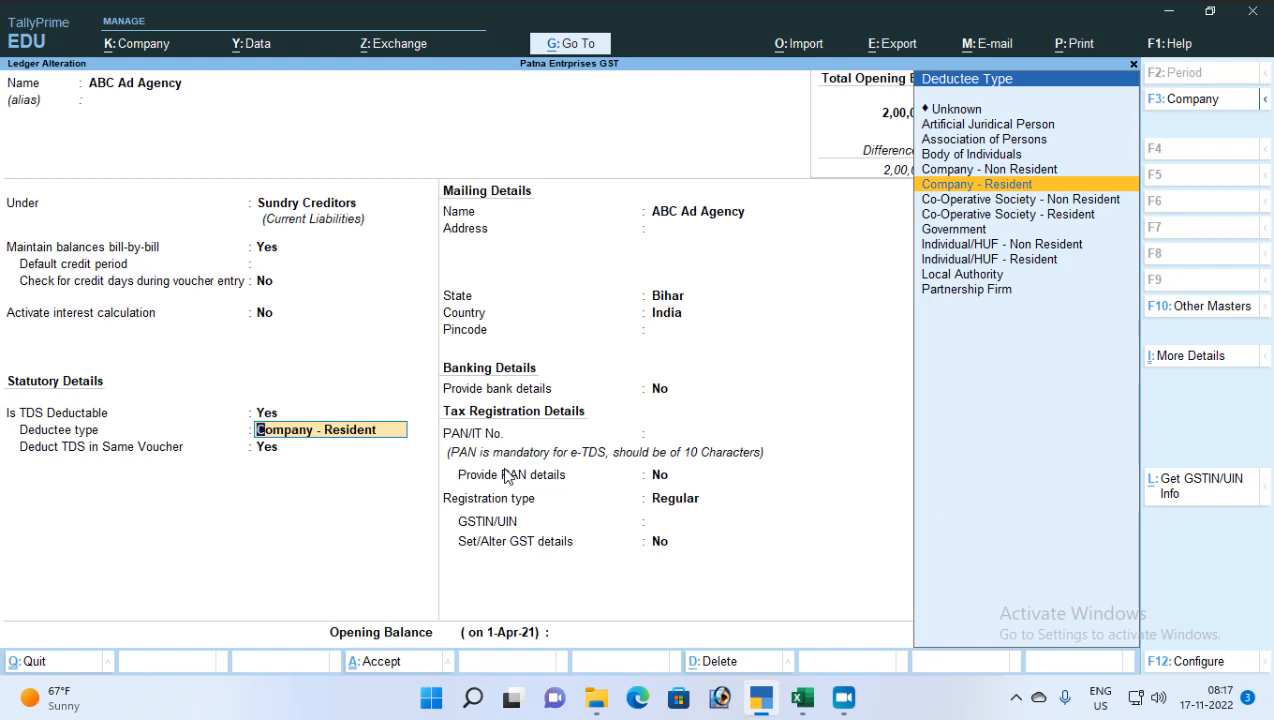
key(Return)
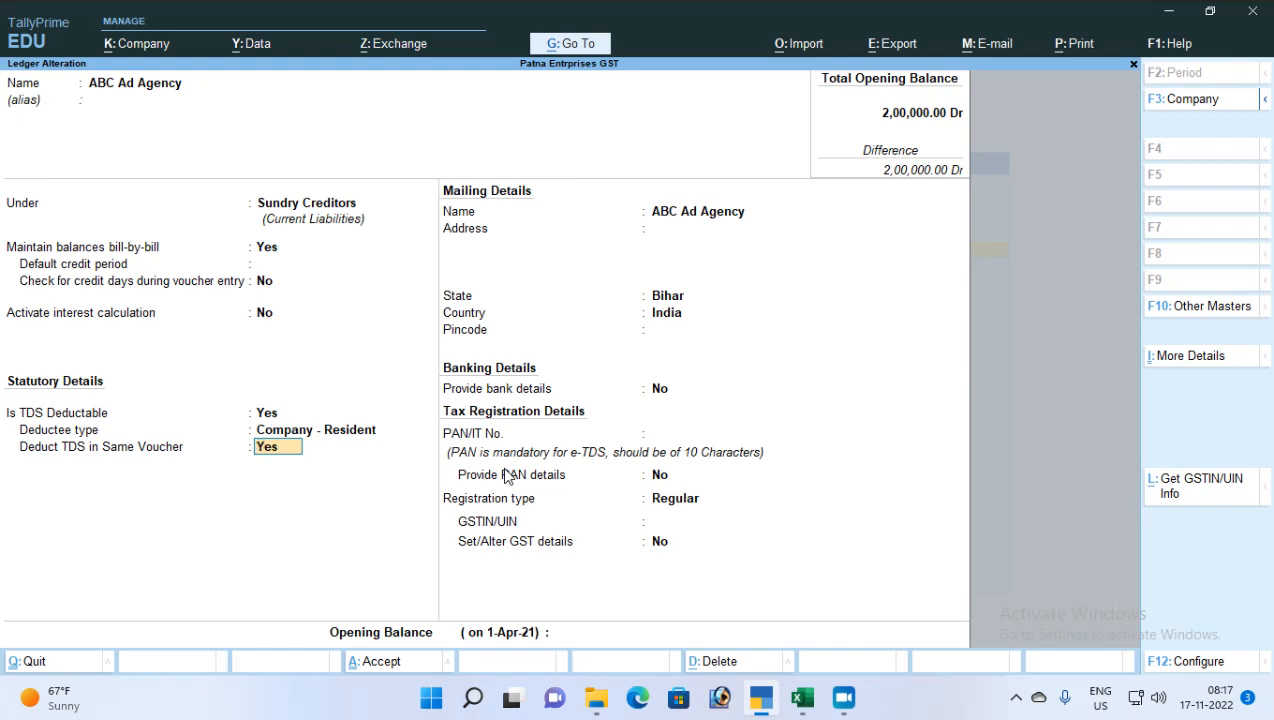
key(Return)
key(Return)
key(Return)
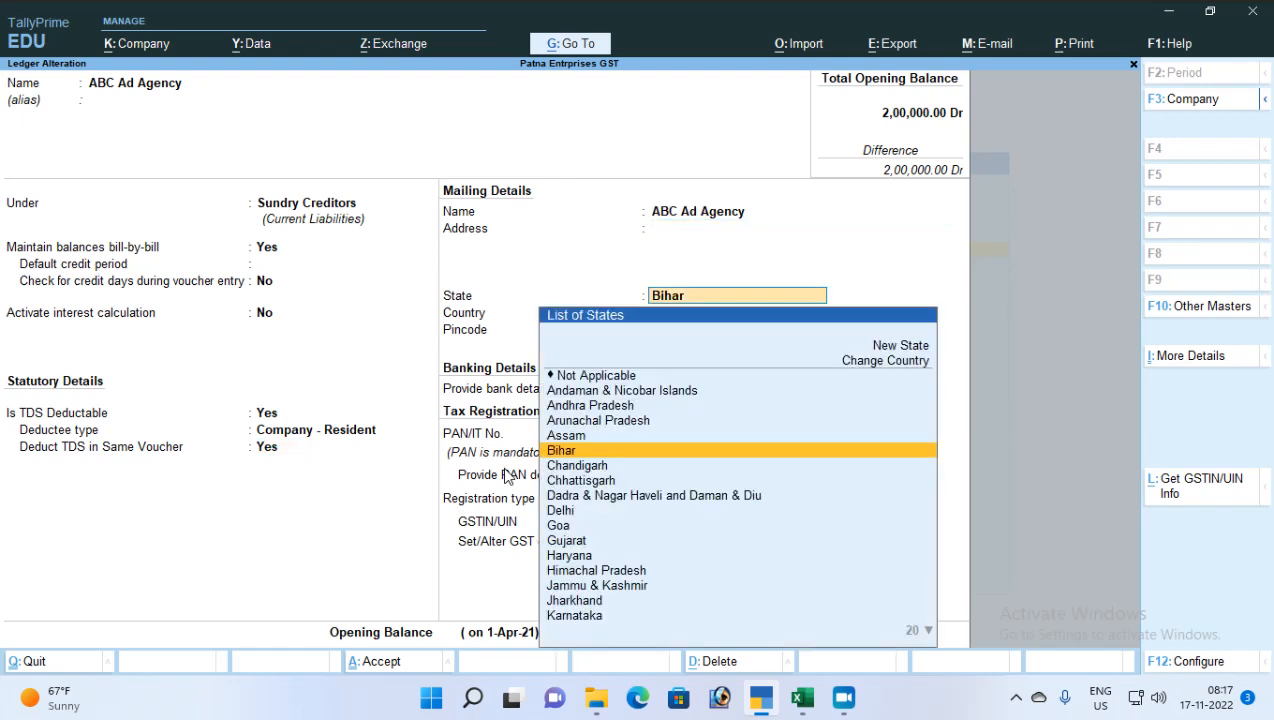
key(Return)
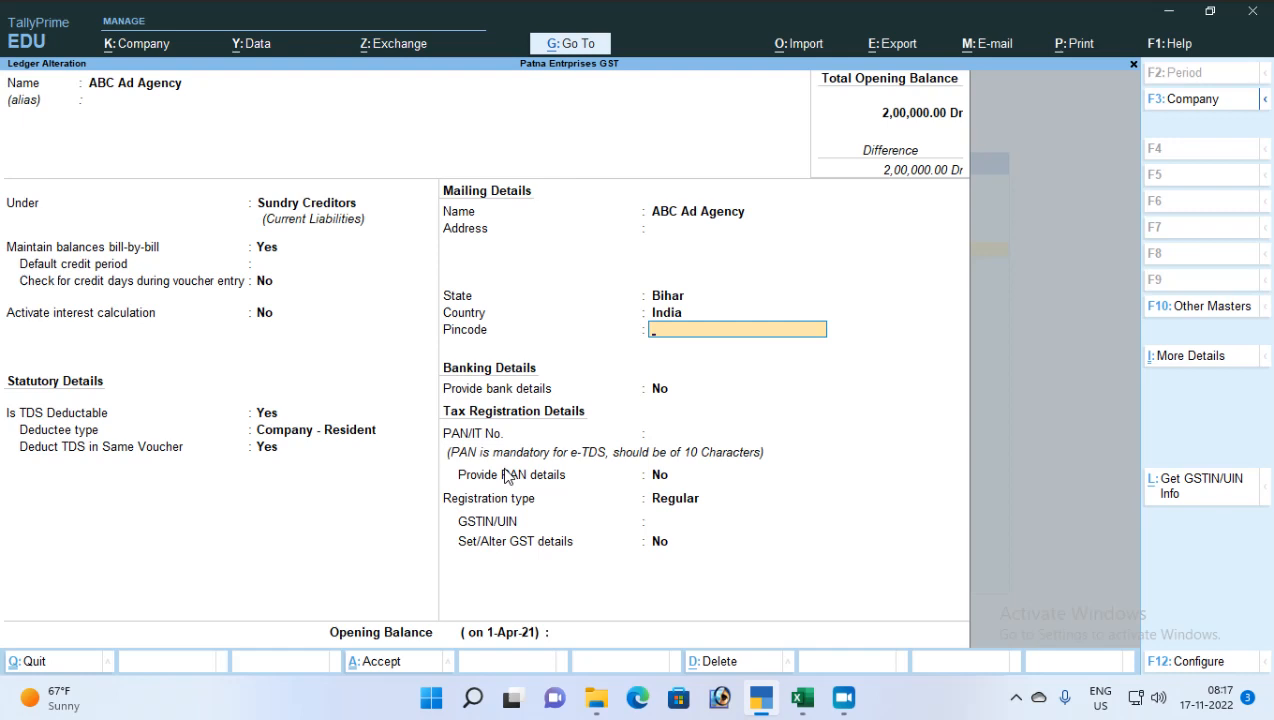
key(Return)
key(Return)
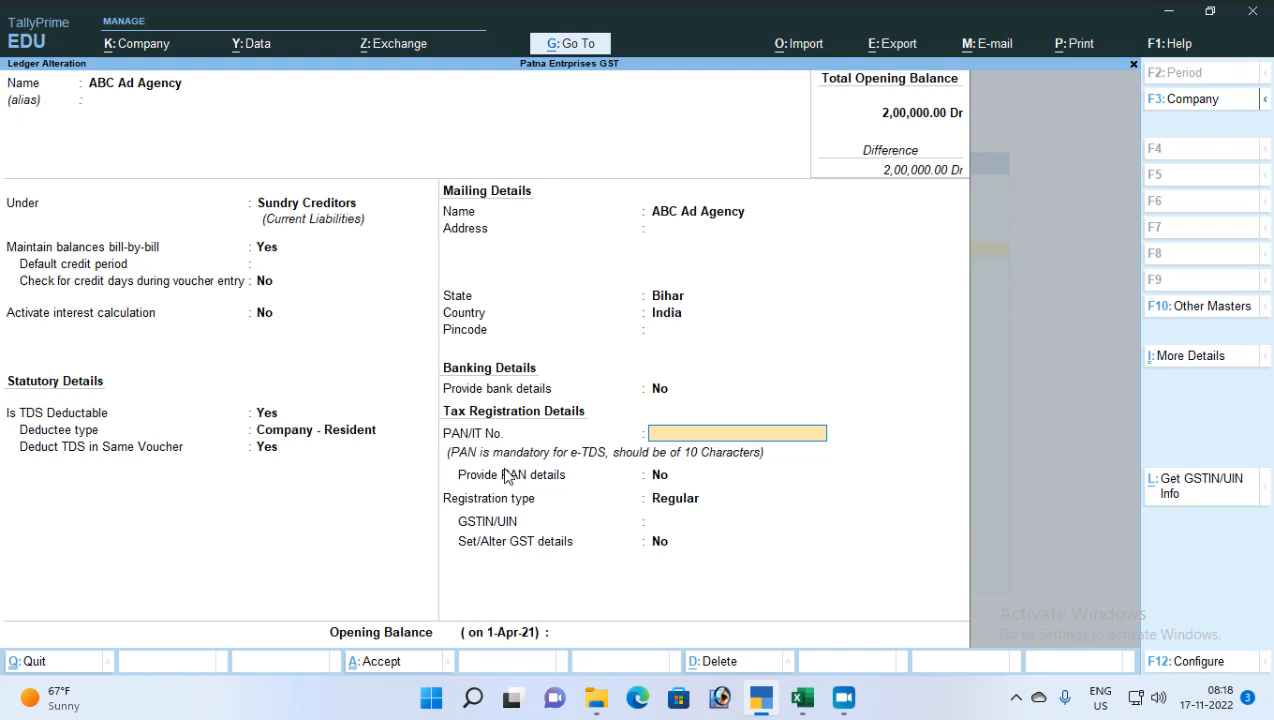
key(Return)
key(Return)
key(Return)
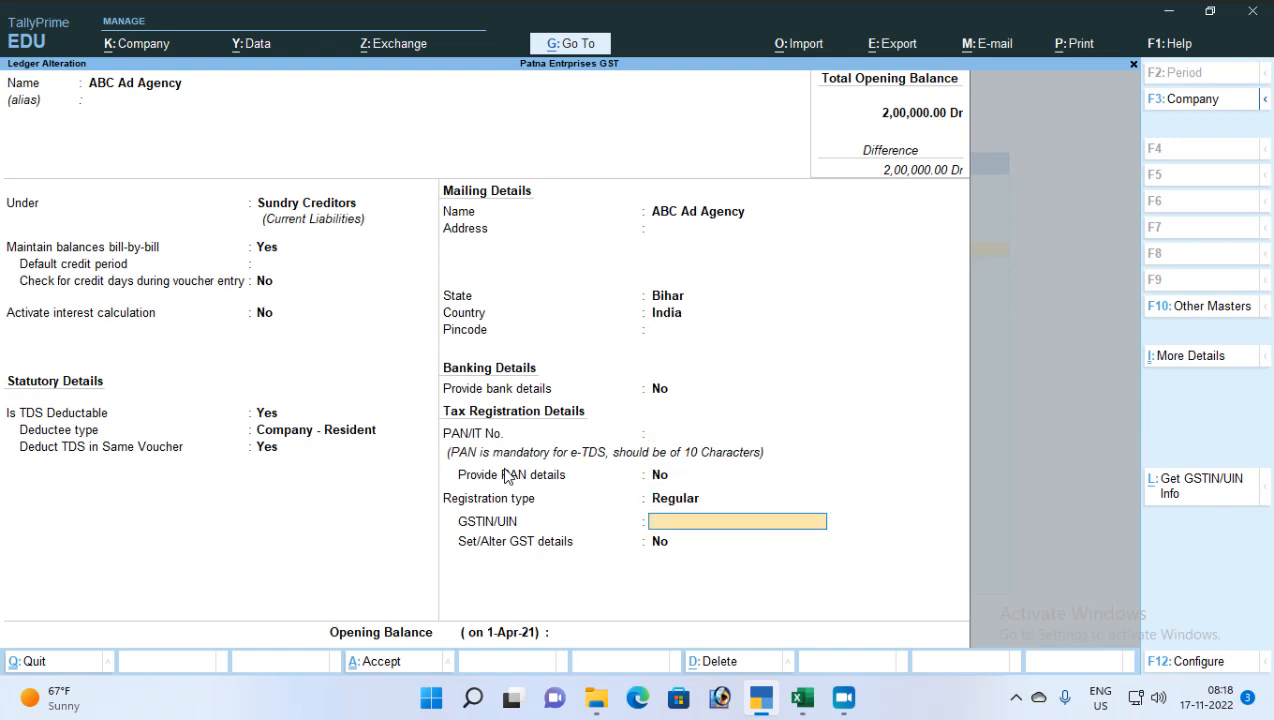
key(Return)
key(Return)
key(Return)
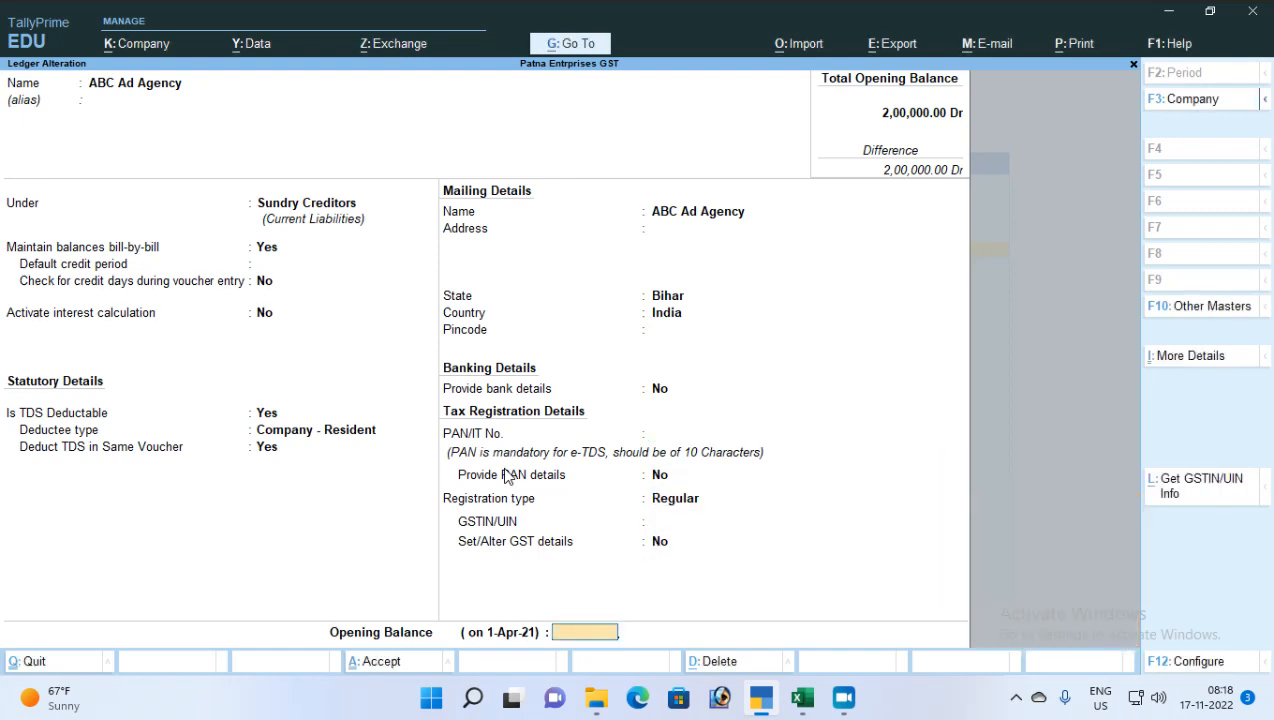
key(Return)
key(Return)
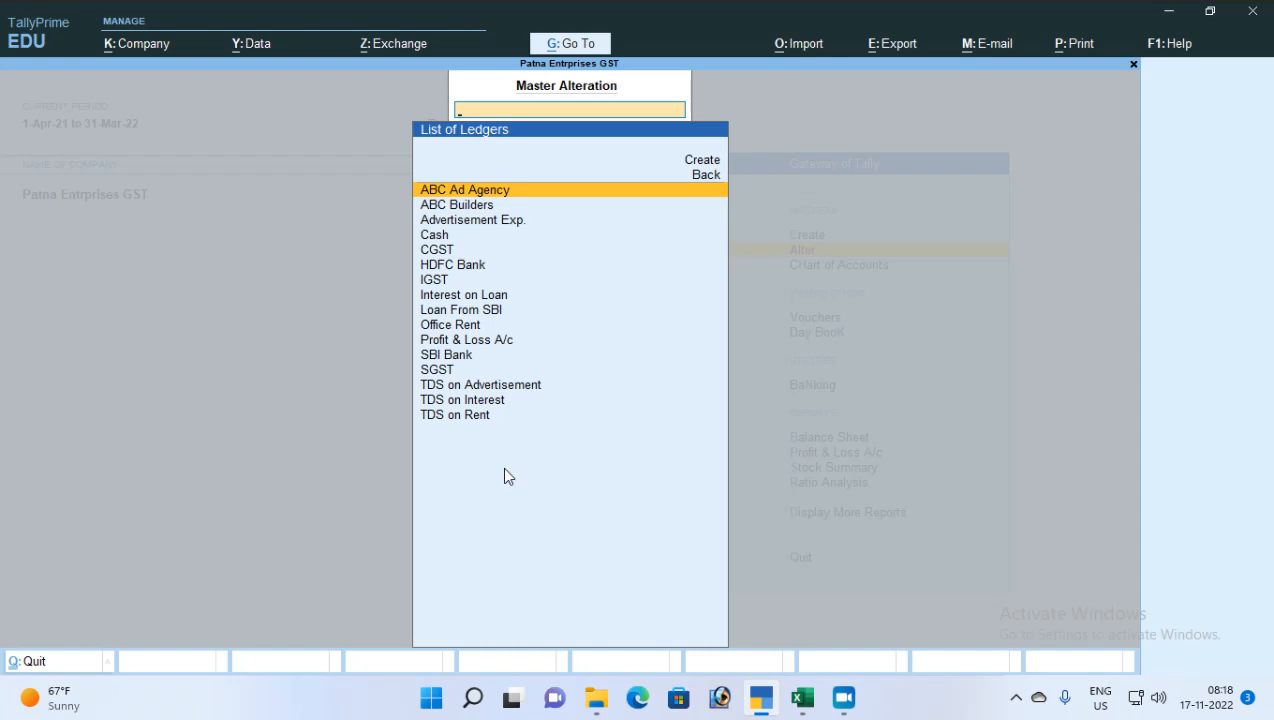
Open Advertisement Exp. for alteration and bring up its Avertisement Contract (194C) payment details
key(Down)
key(Down)
key(Return)
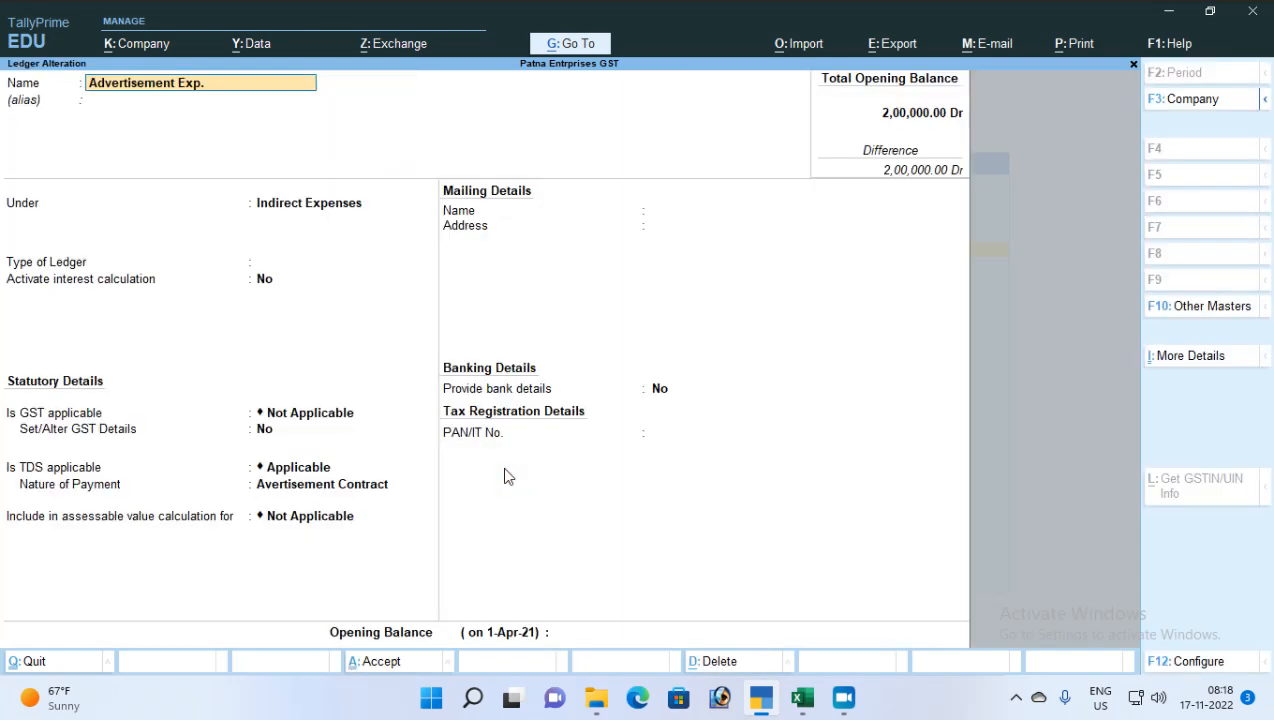
key(Return)
key(Return)
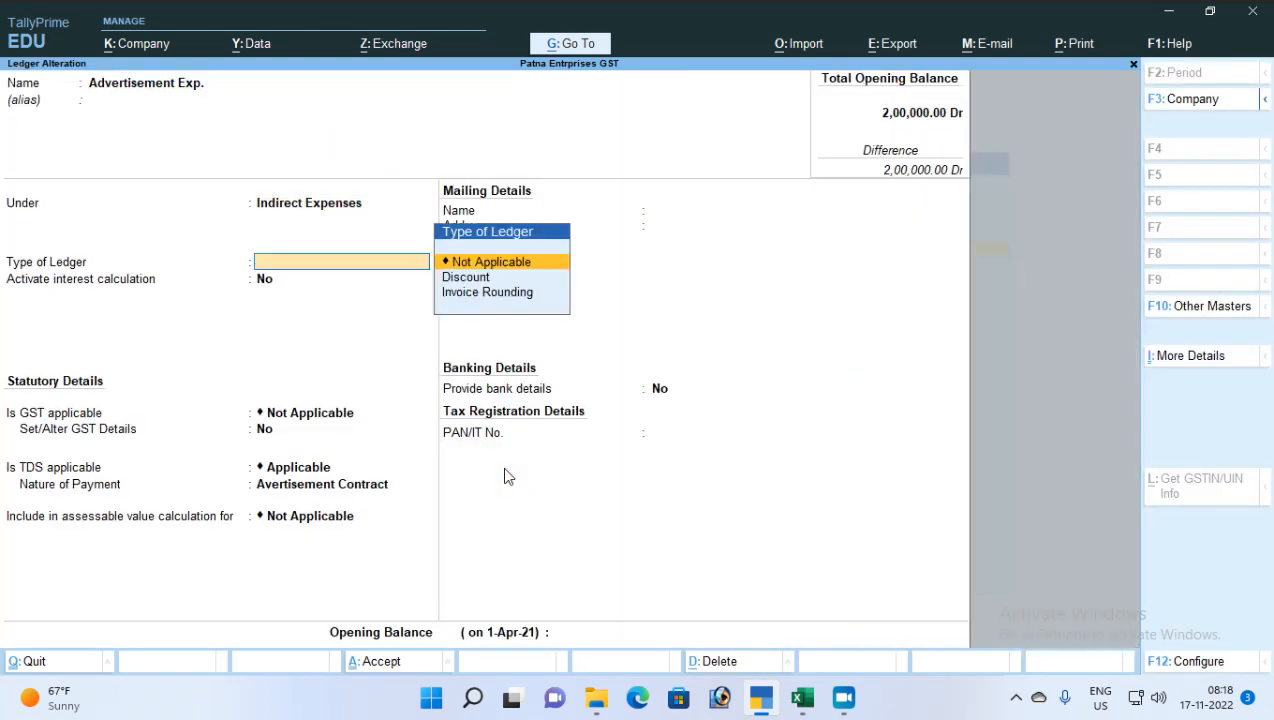
key(Return)
key(Return)
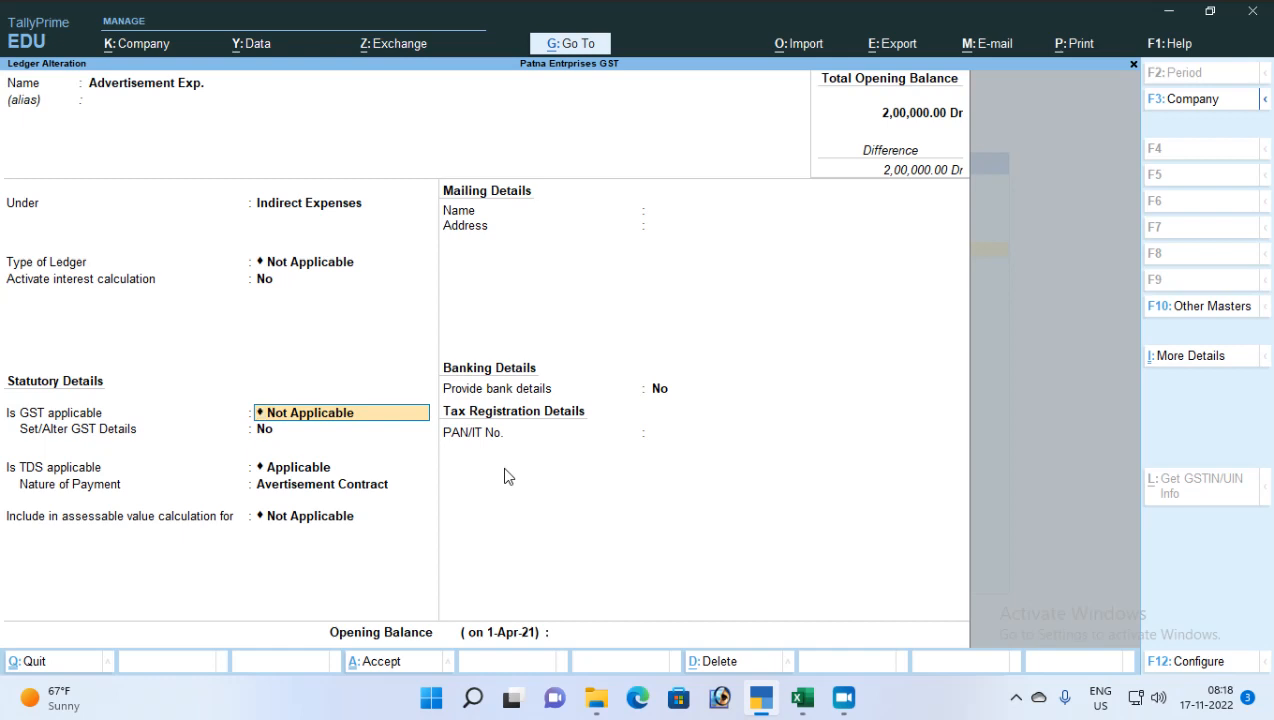
key(Return)
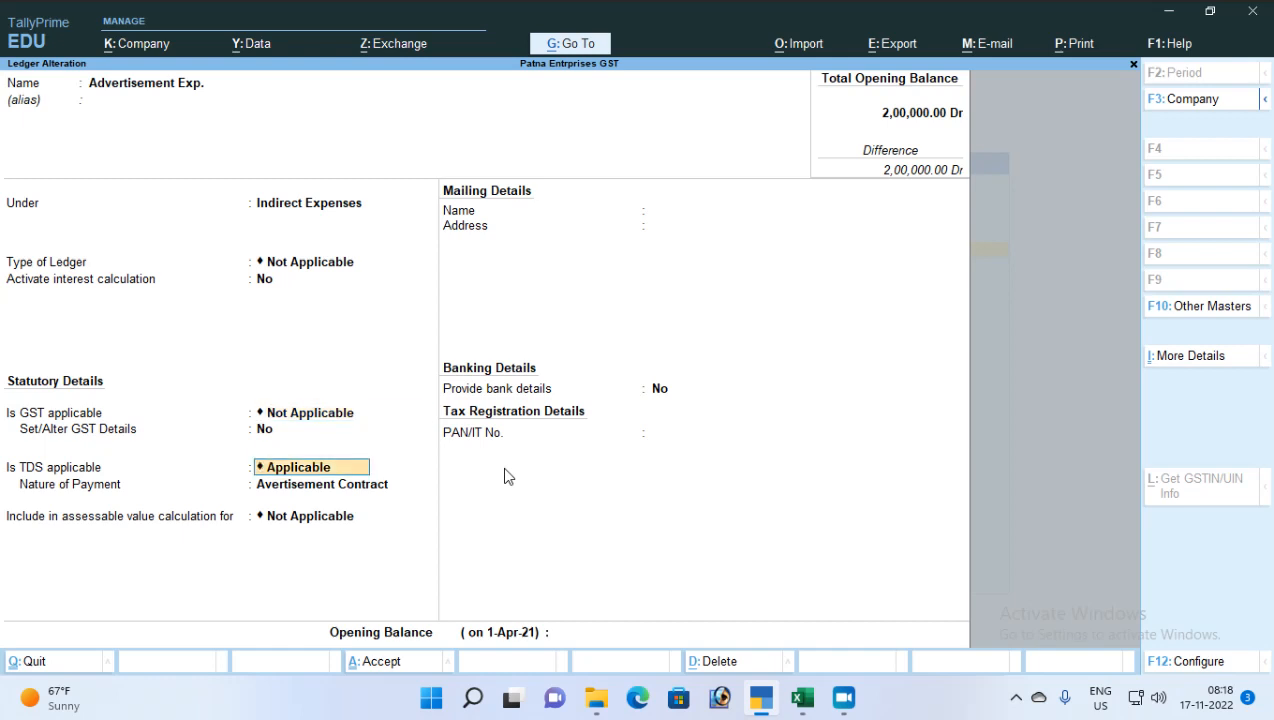
key(Return)
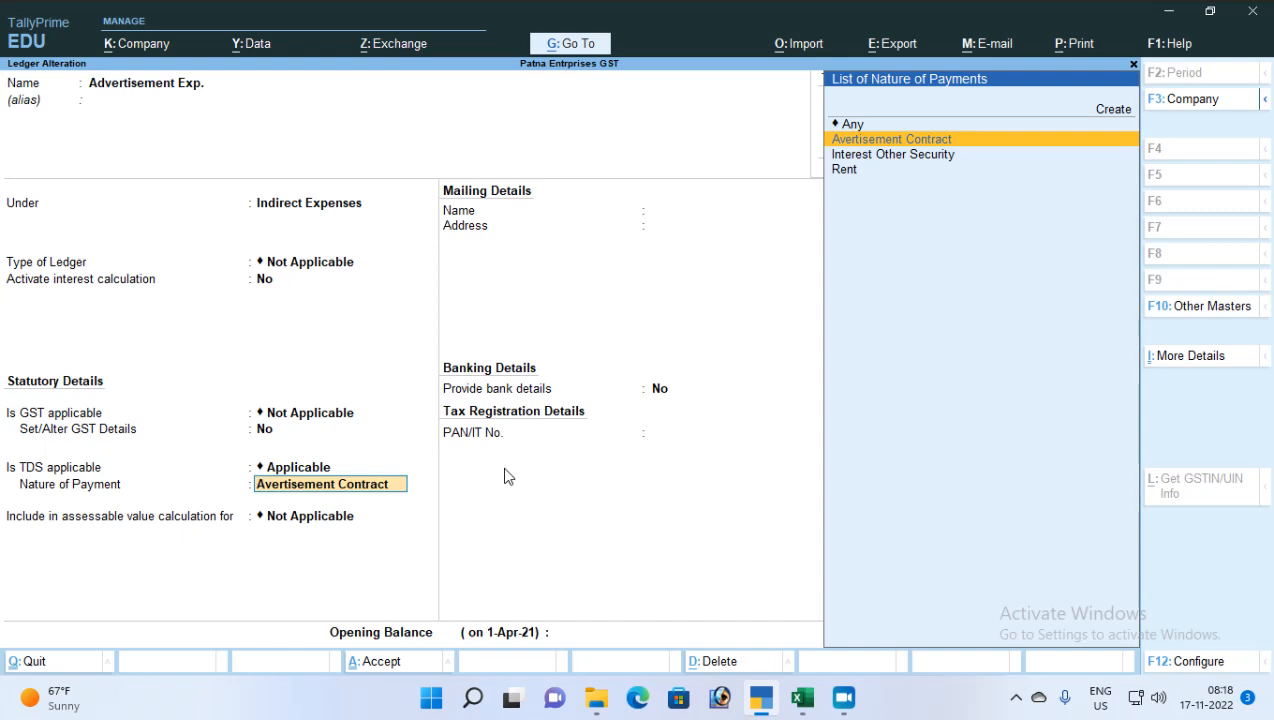
key(ctrl)
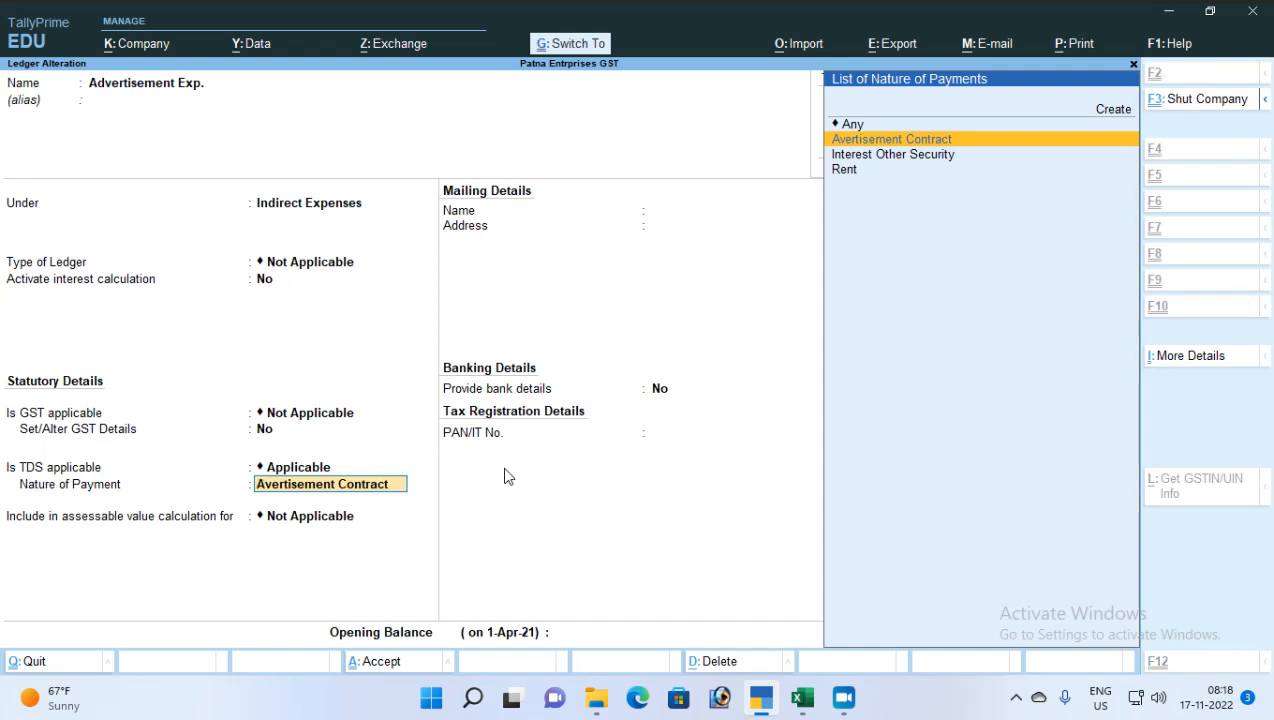
key(ctrl+Return)
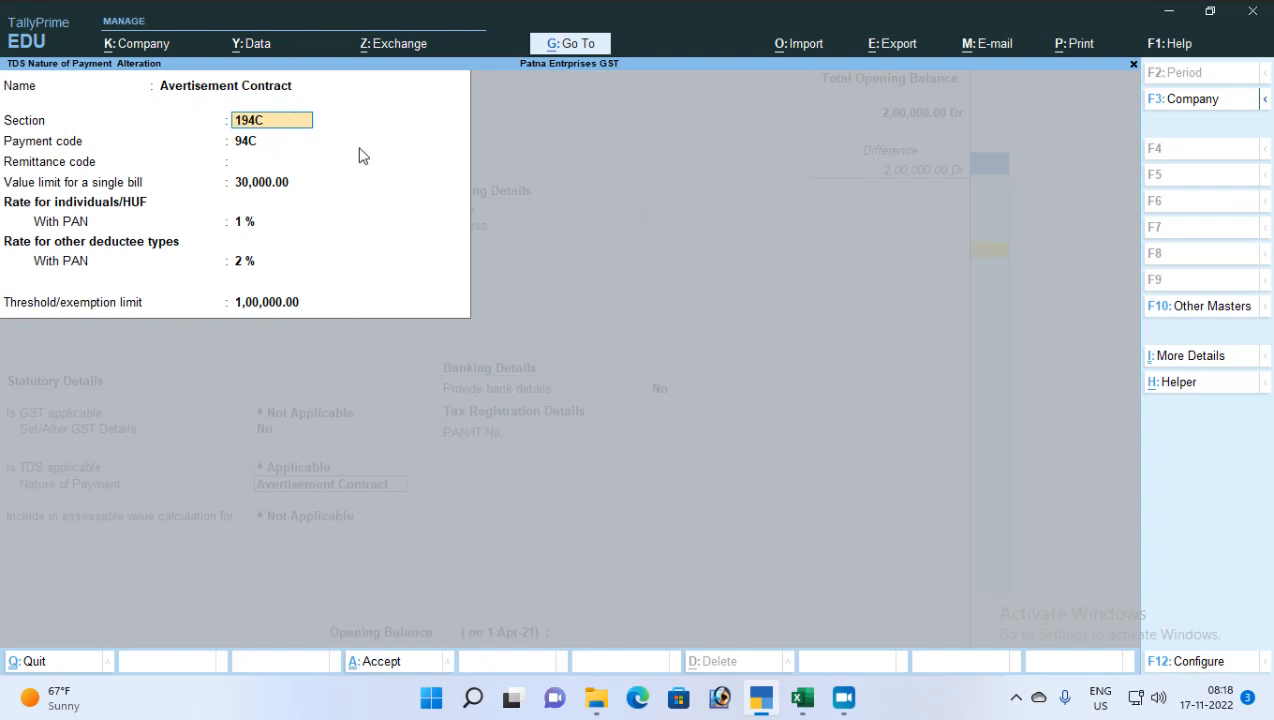
Review the 30,000 single-bill limit and Configuration options, then back out to the ledger
key(Return)
key(Return)
key(Return)
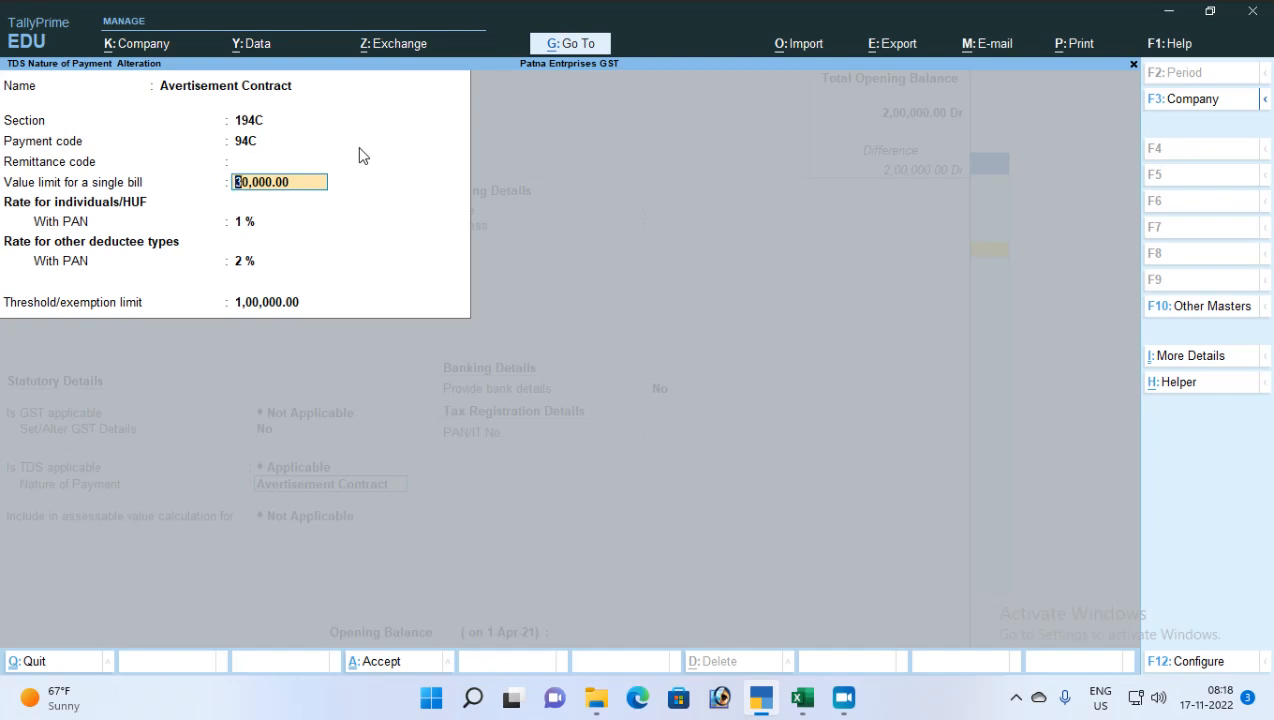
key(F12)
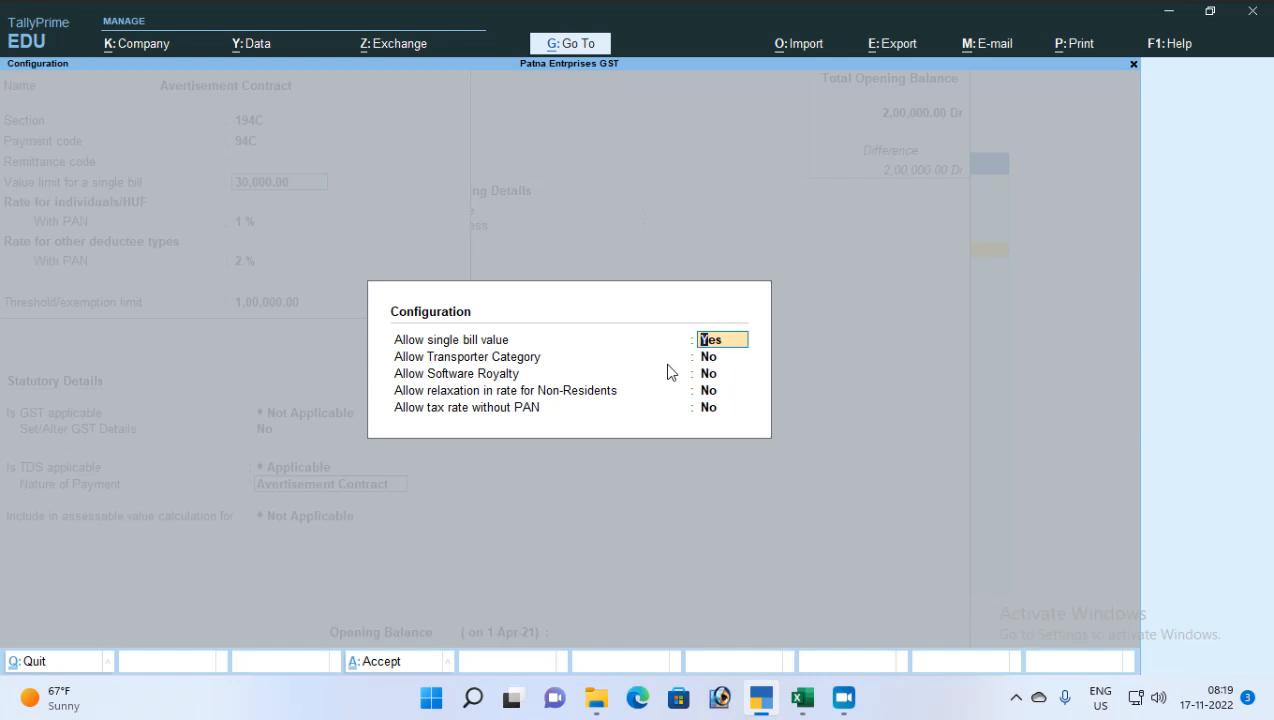
key(Escape)
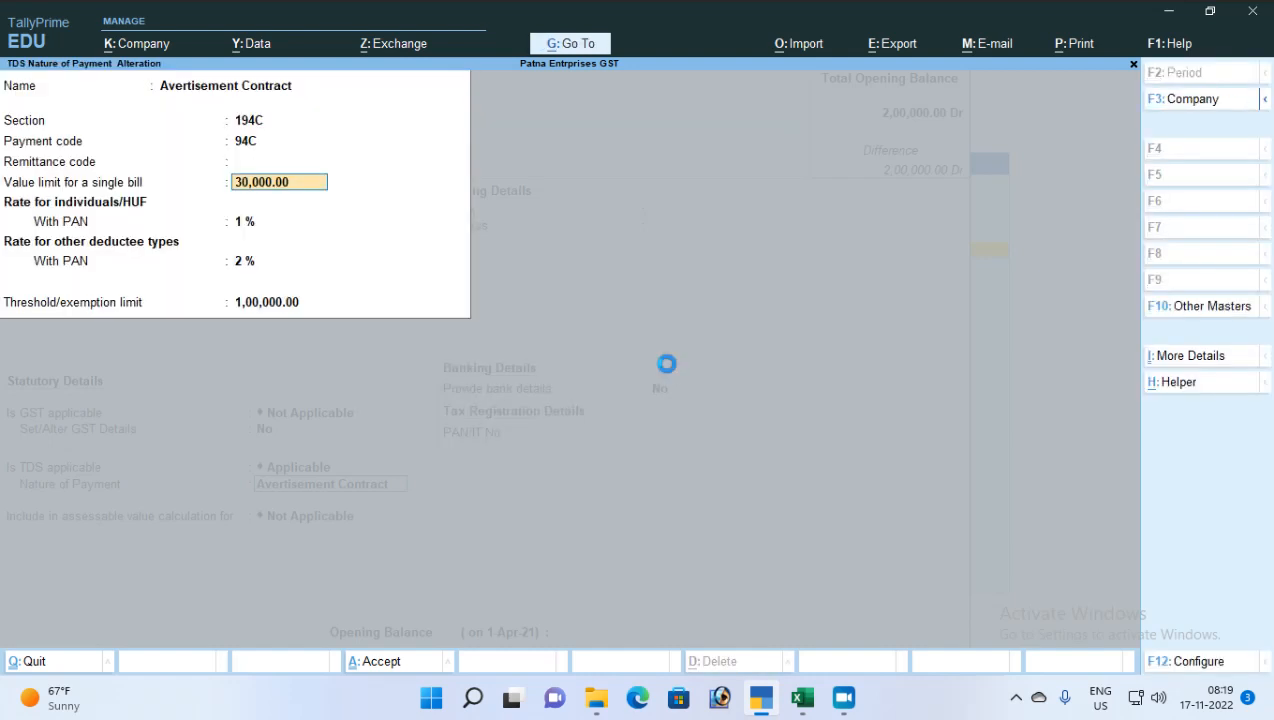
key(Escape)
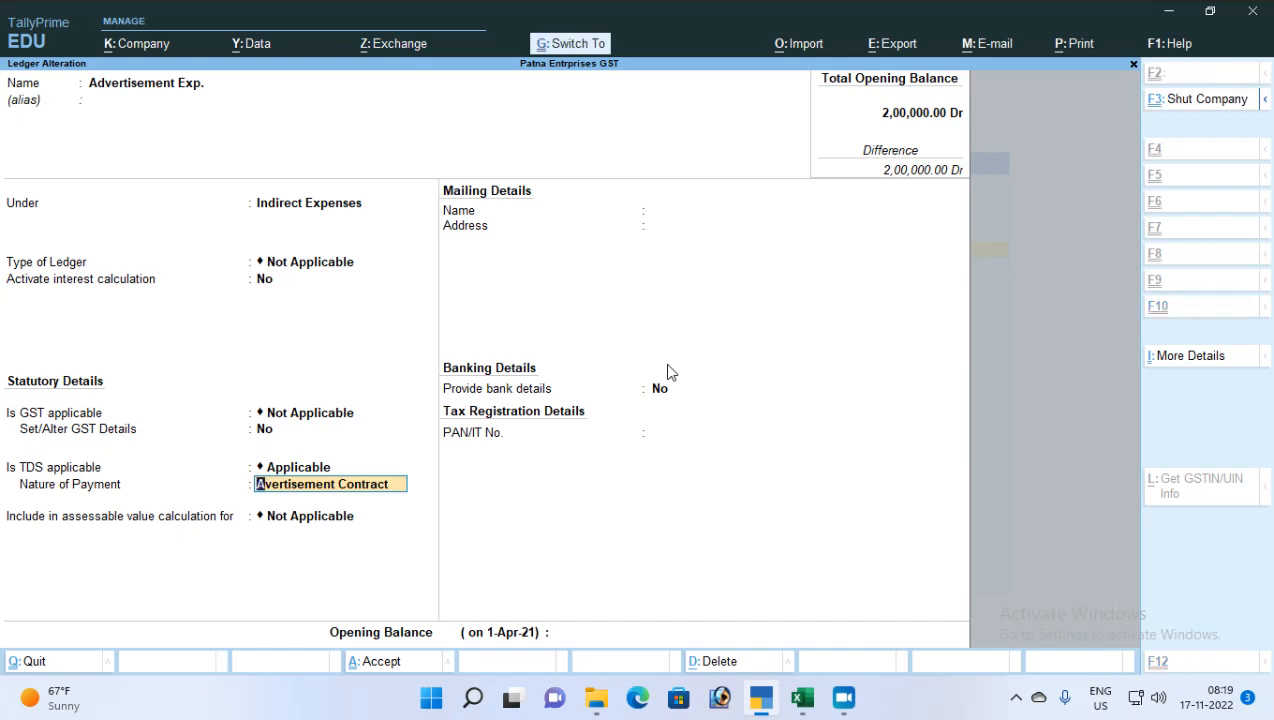
Reopen Avertisement Contract, step through the rates and threshold, and accept it
key(ctrl+Return)
key(Return)
key(Return)
key(Return)
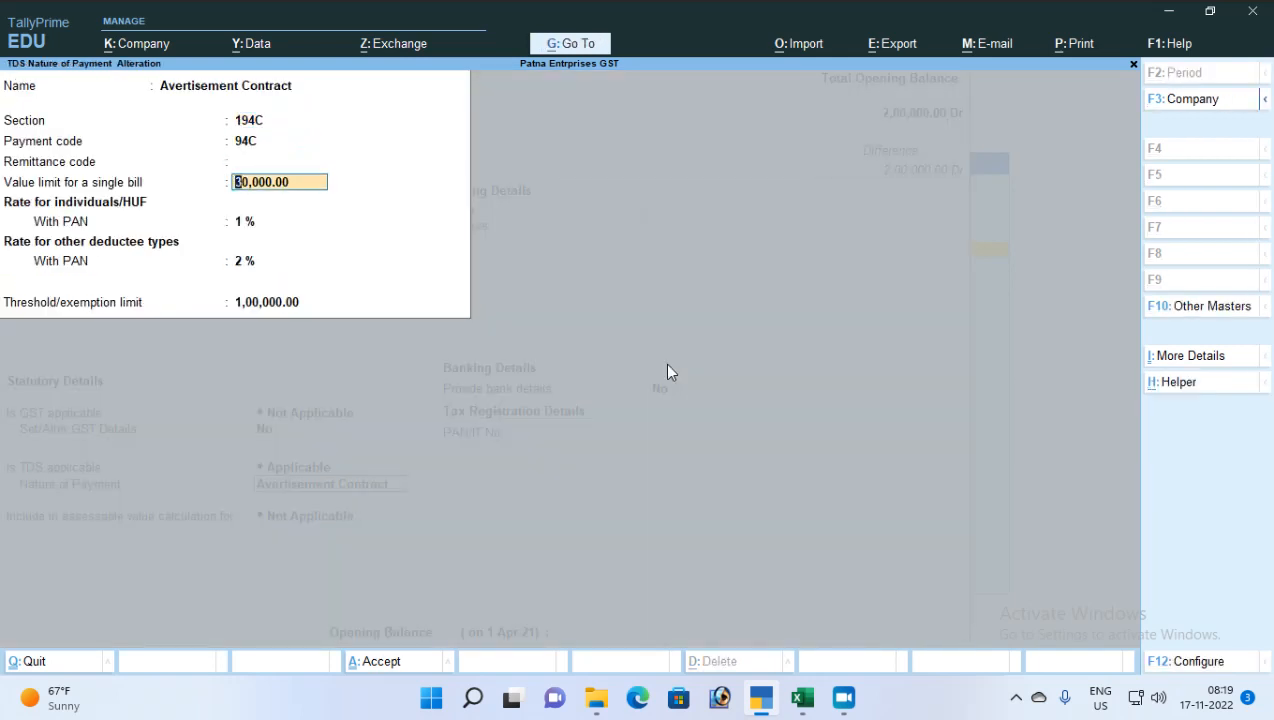
key(Return)
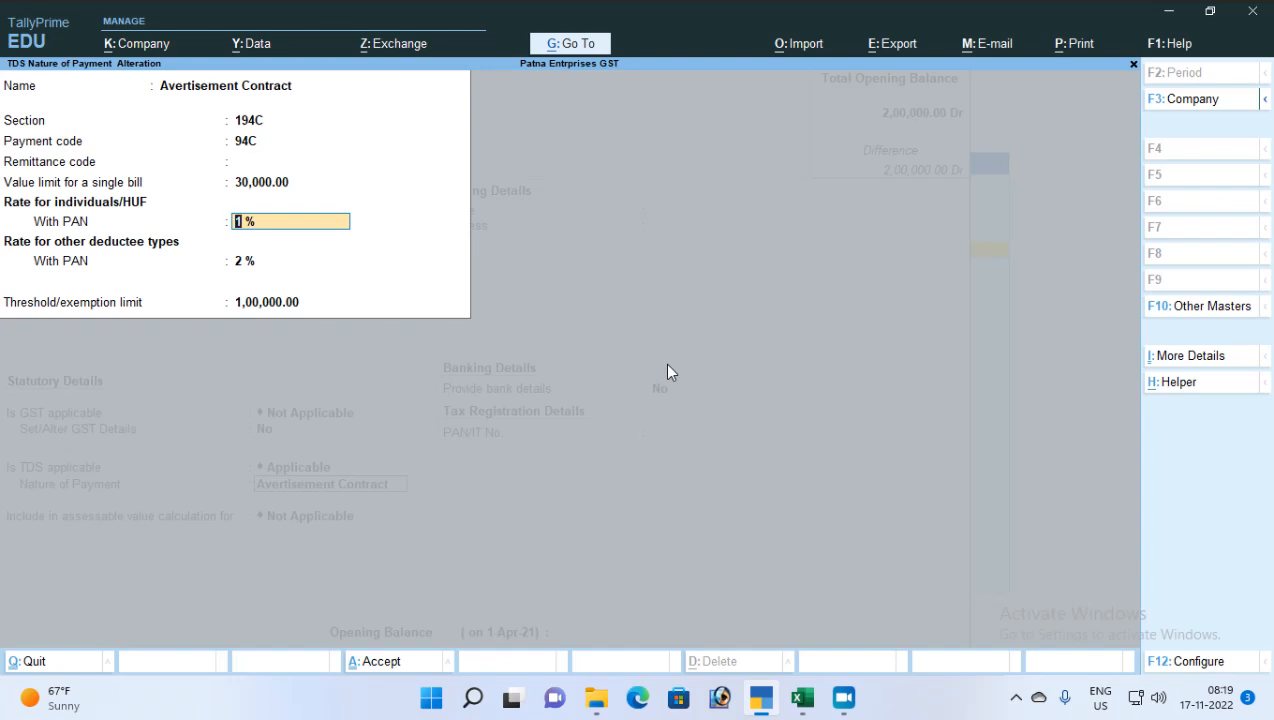
key(Return)
key(Return)
key(Return)
key(Return)
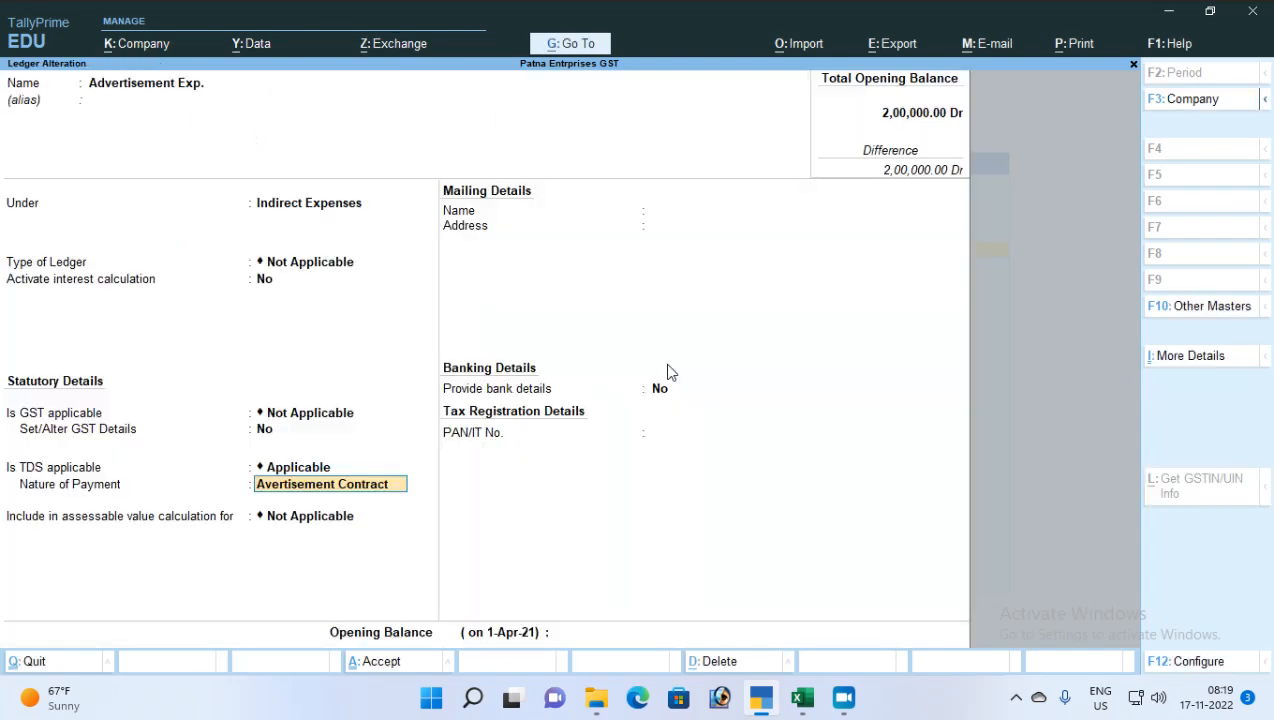
key(Return)
key(Return)
Save Advertisement Exp. and verify TDS on Advertisement: Duties & Taxes, TDS, Avertisement Contract
key(Return)
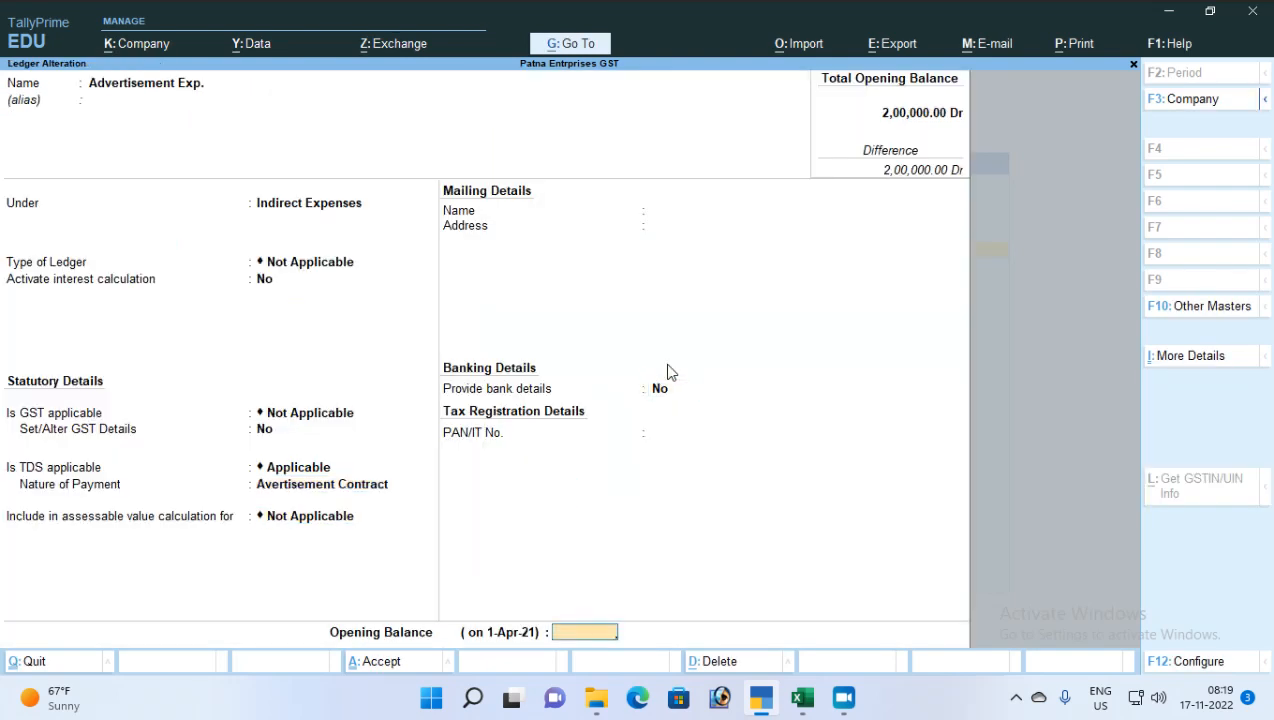
key(Return)
key(Return)
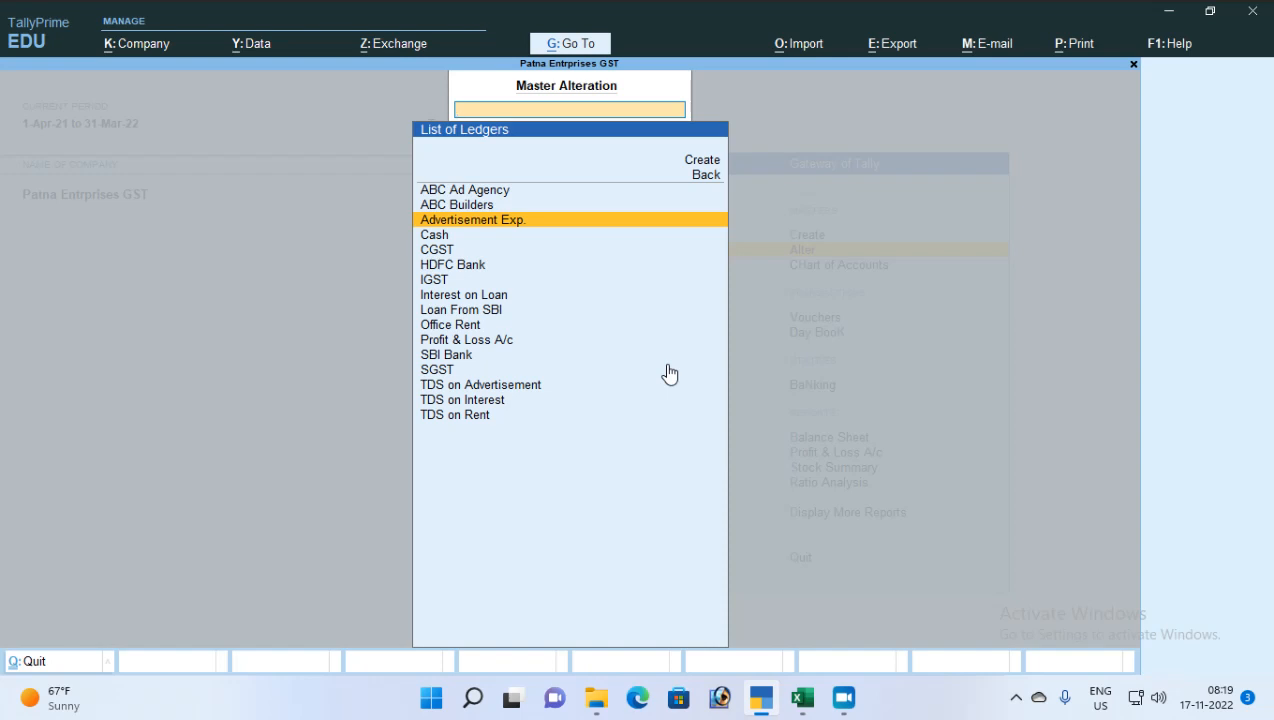
text(Td)
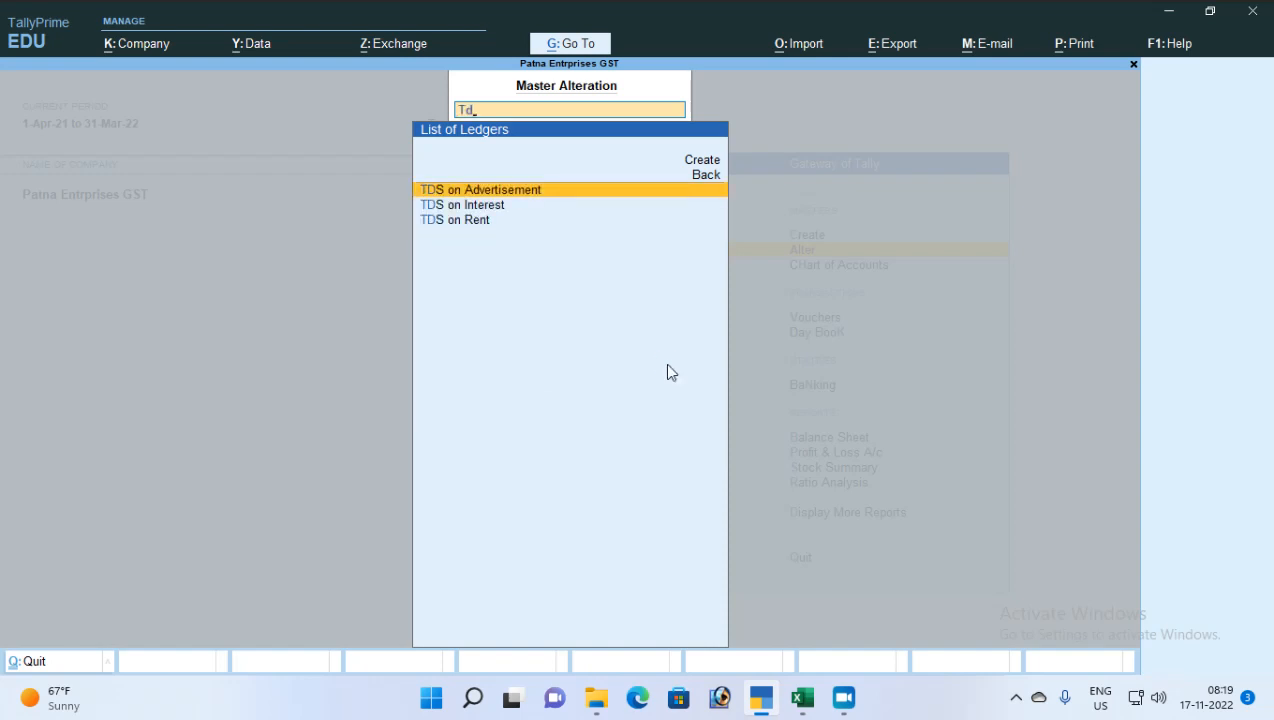
key(Return)
key(Return)
key(Return)
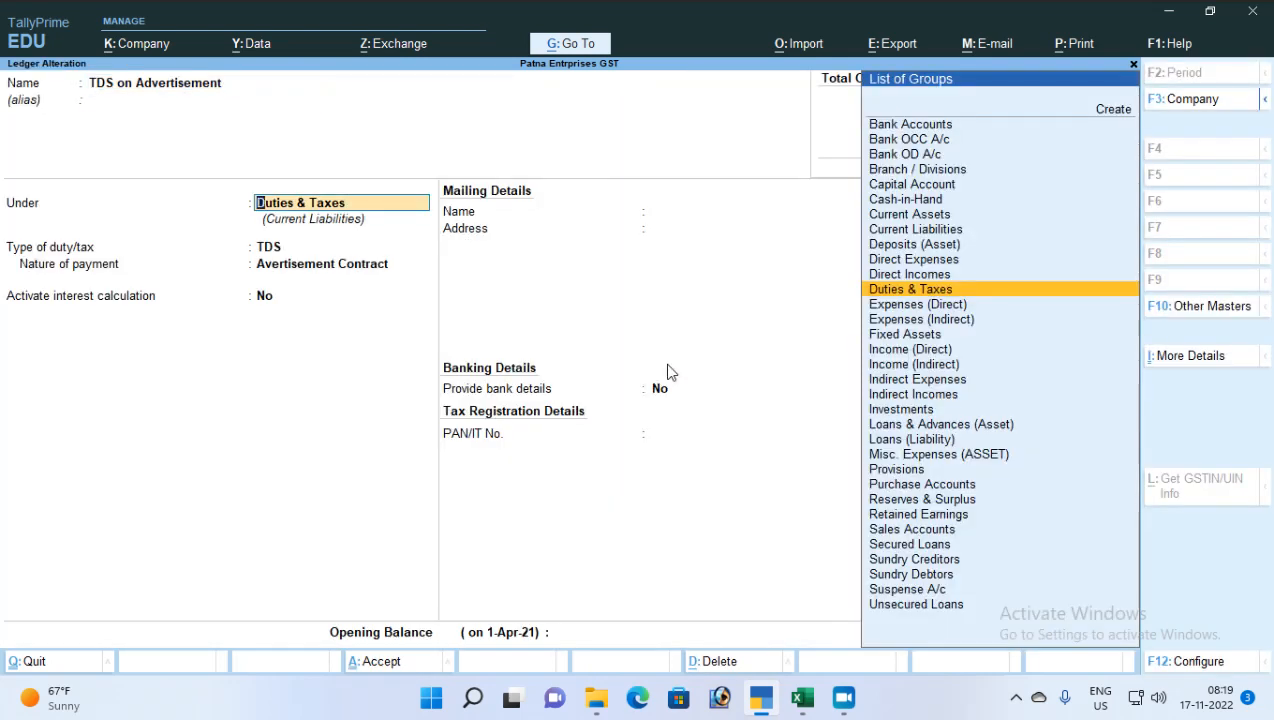
key(Return)
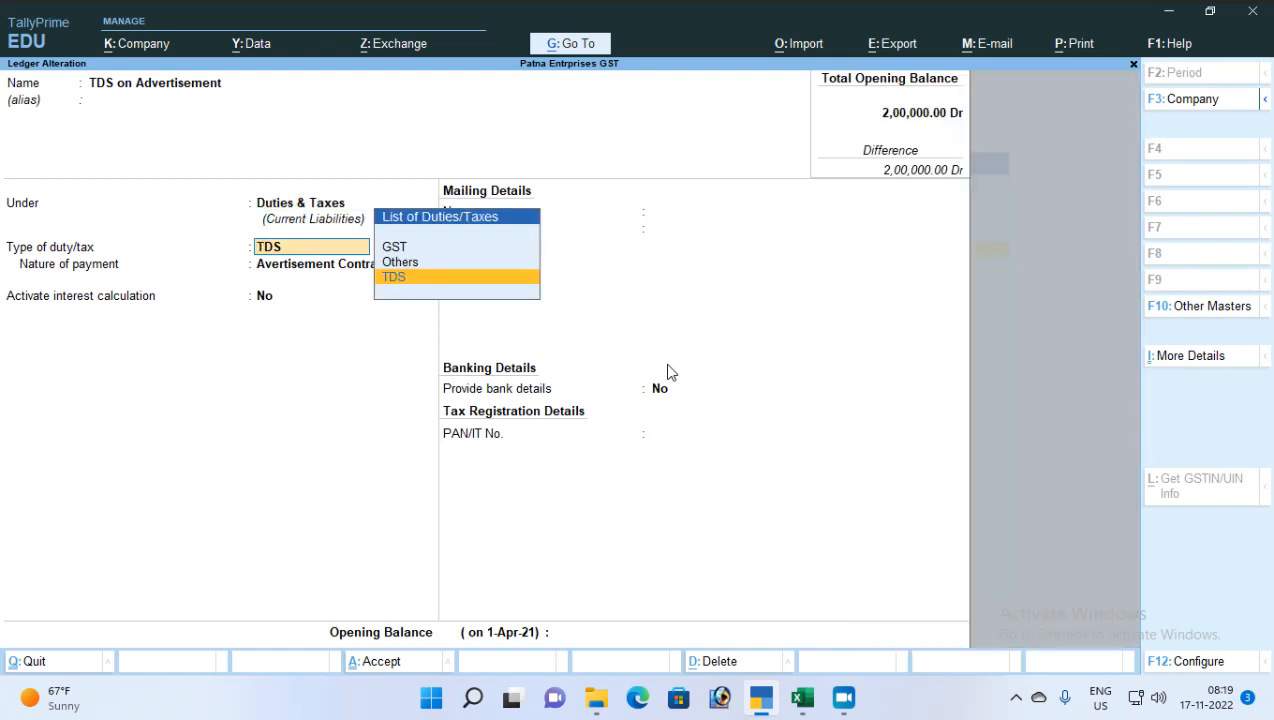
key(Return)
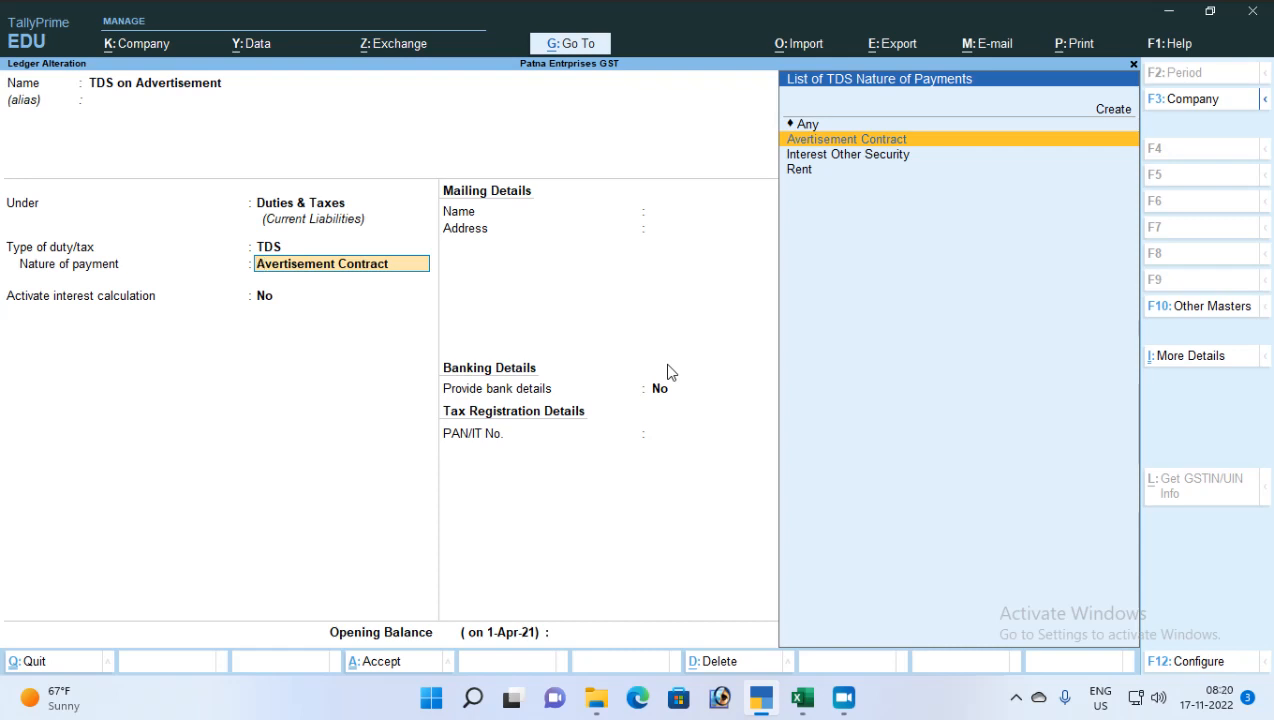
key(Return)
key(Return)
key(Return)
key(Return)
key(Return)
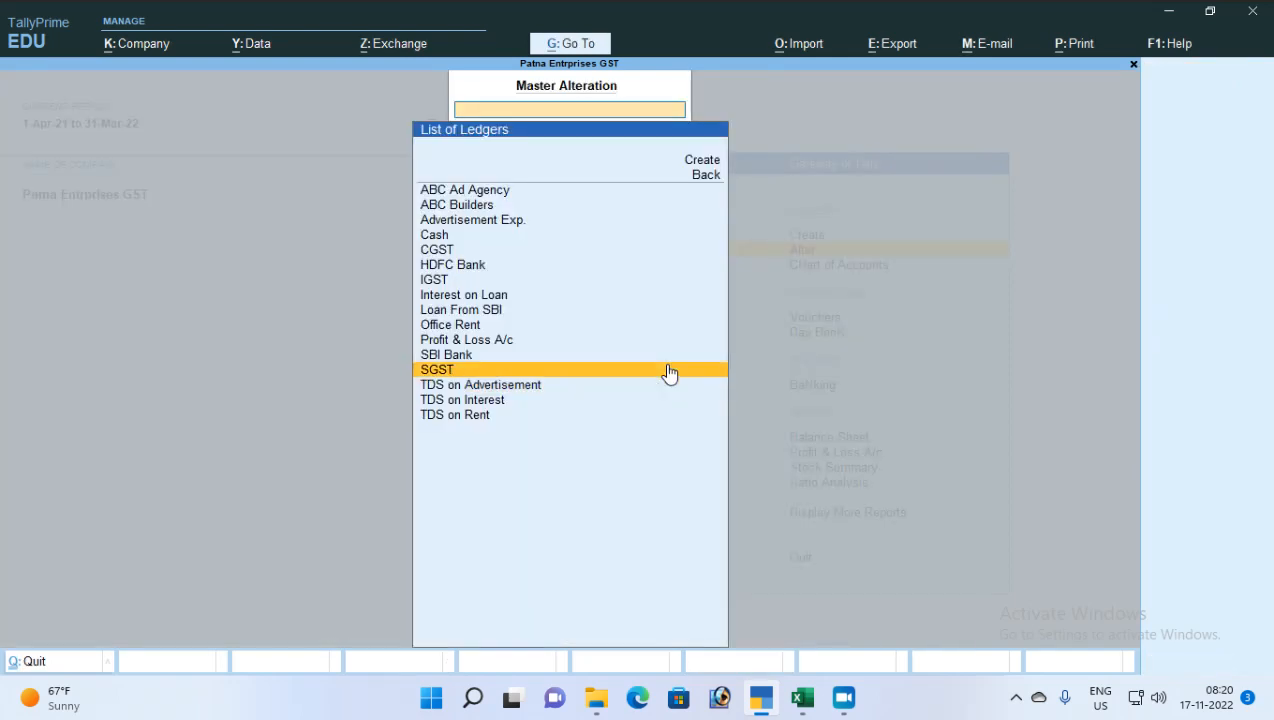
key(BackSpace)
key(Escape)
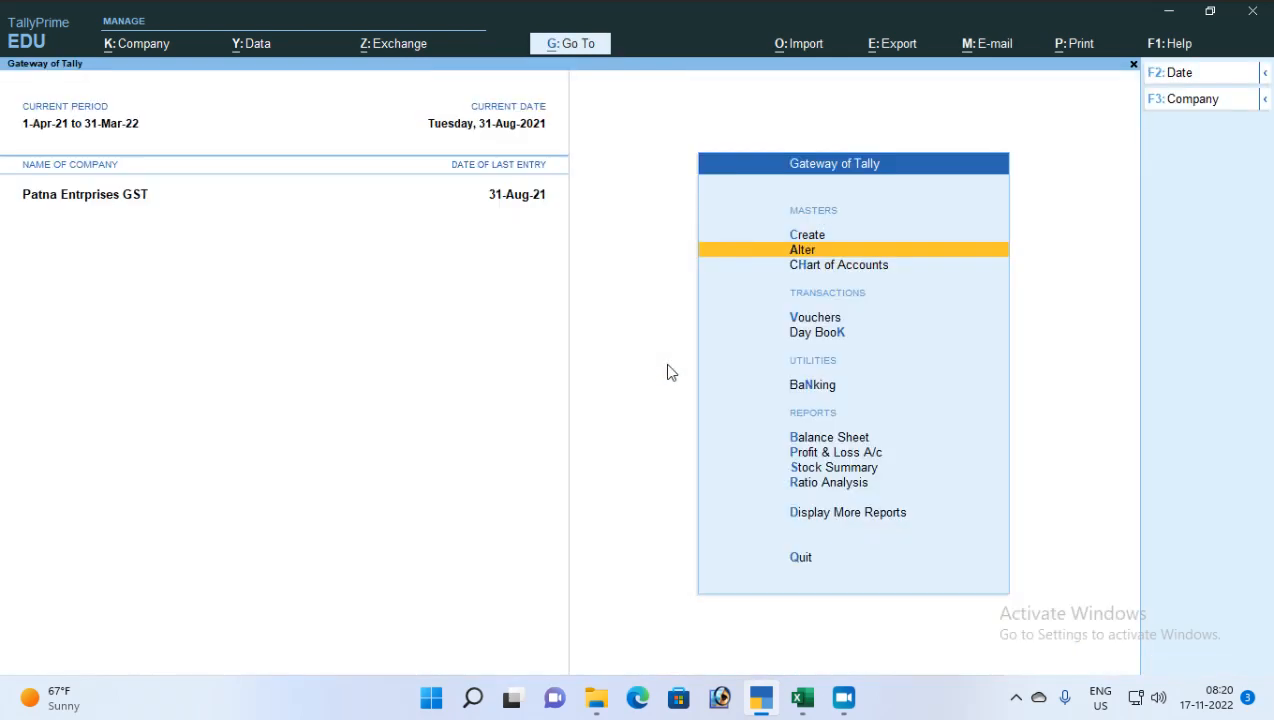
key(Up)
key(Return)
key(Down)
key(Return)
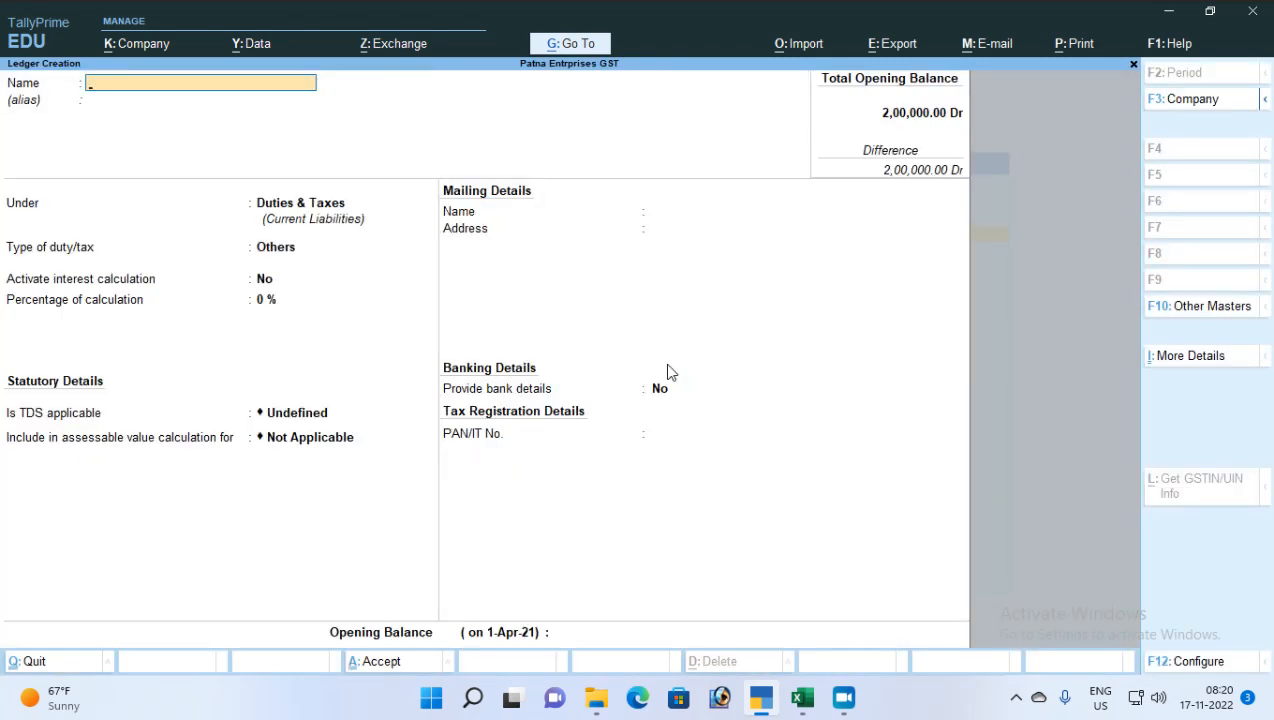
key(Escape)
key(Return)
key(Escape)
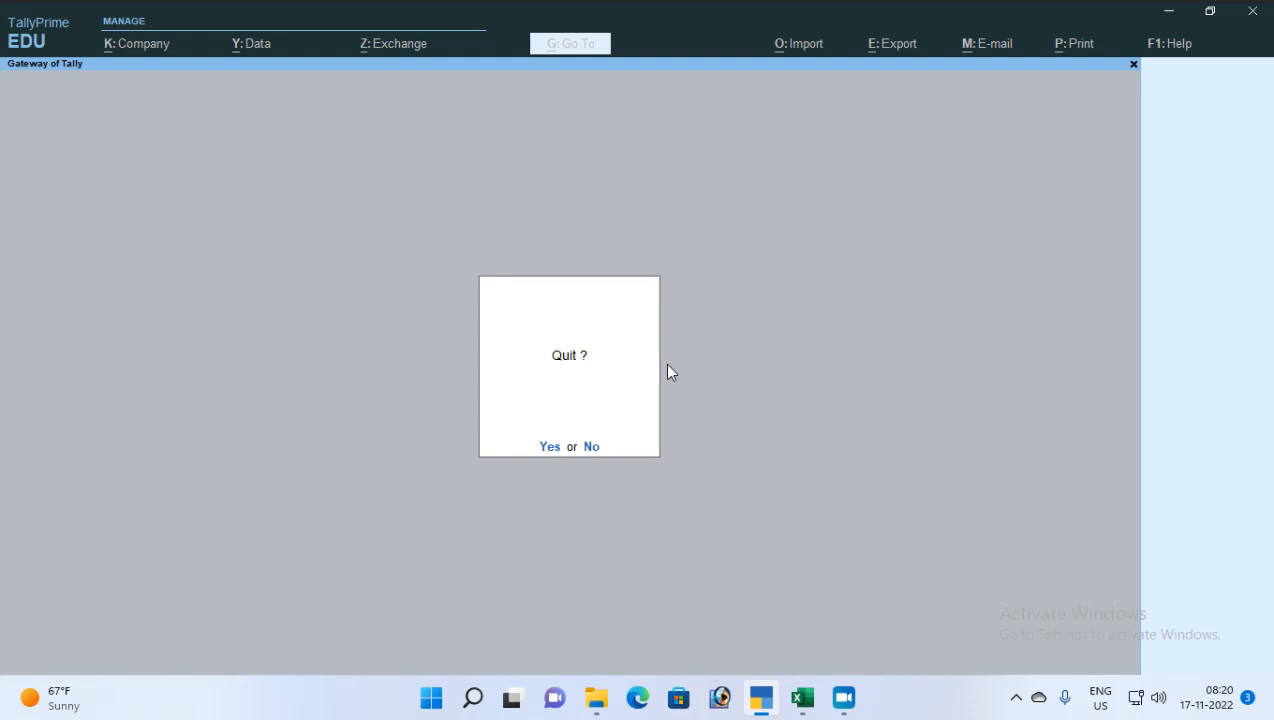
key(Escape)
key(Down)
key(Return)
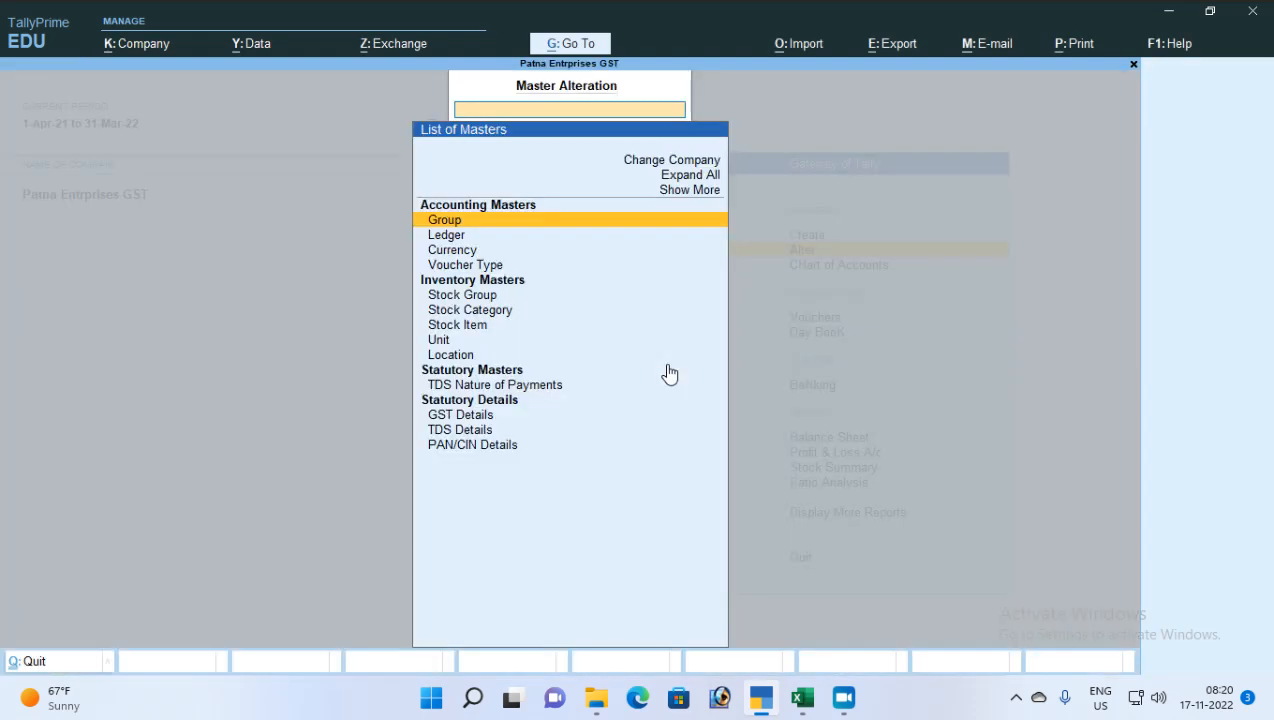
key(Return)
key(Escape)
key(Down)
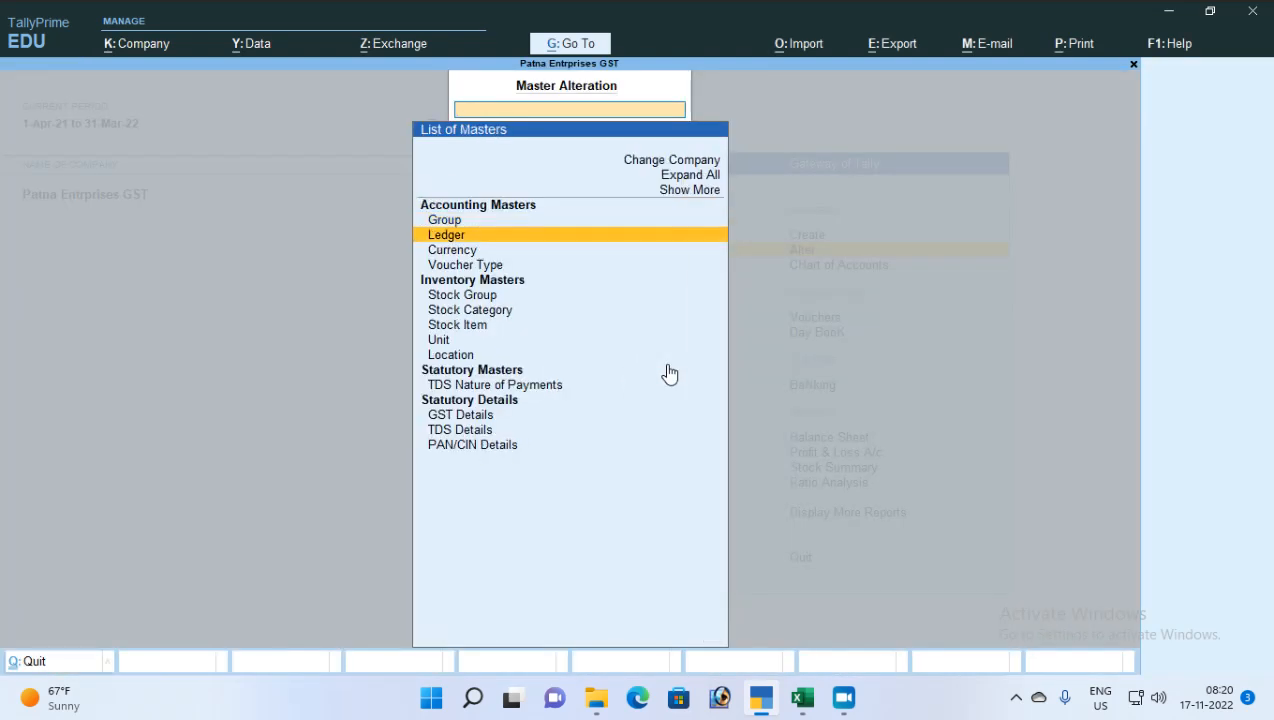
key(Return)
key(Up)
key(Up)
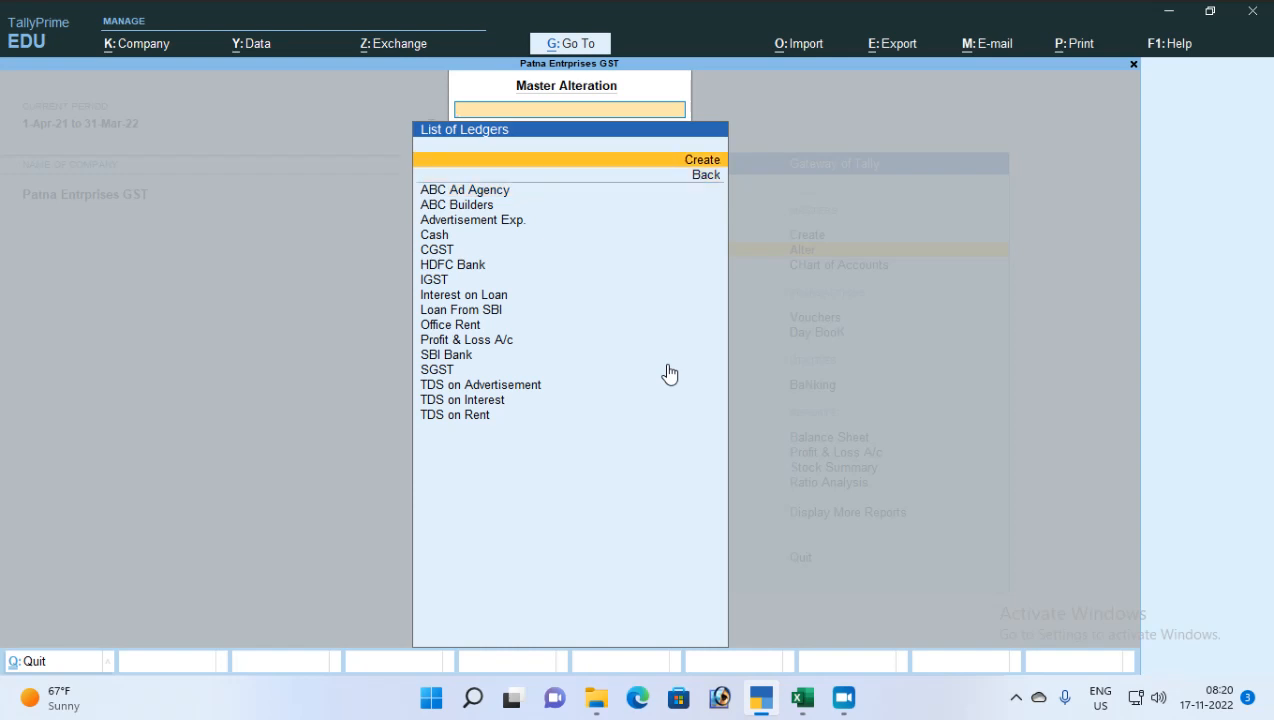
Name the new ledger 'Interest on TDS' and place it under Indirect Expenses
key(Return)
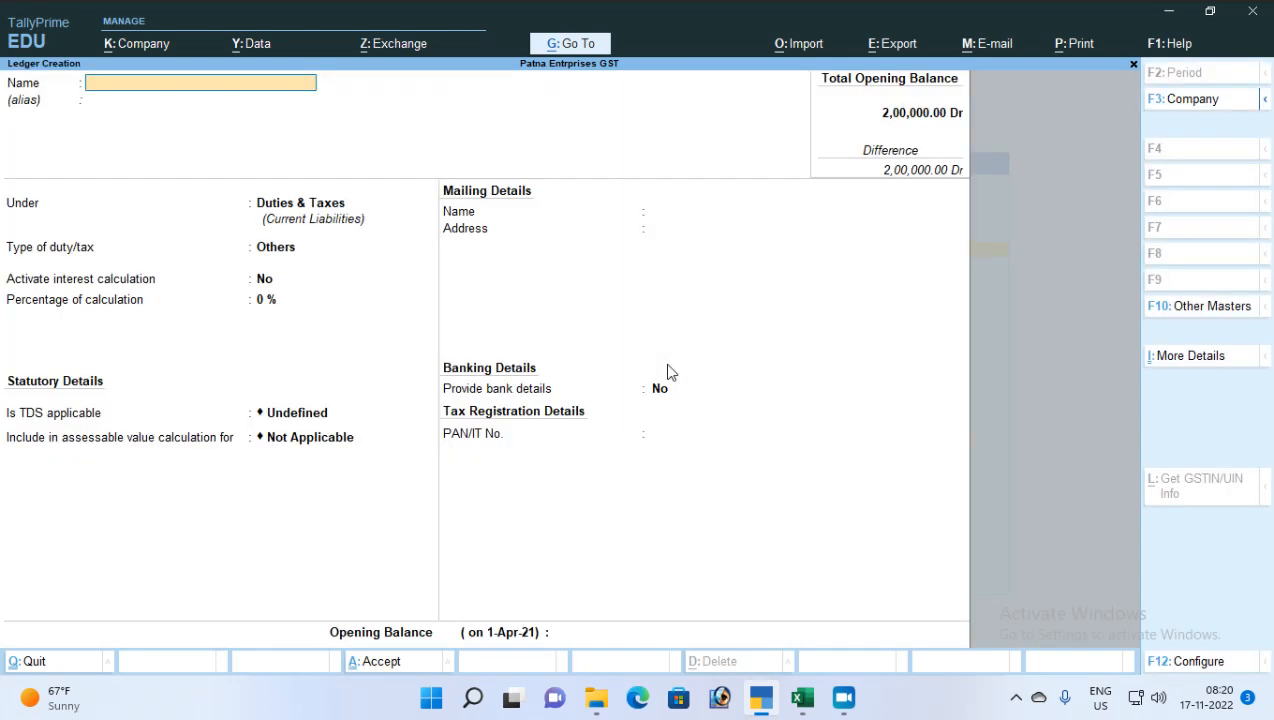
text(Interest on TDS)
key(Return)
key(Return)
key(Return)
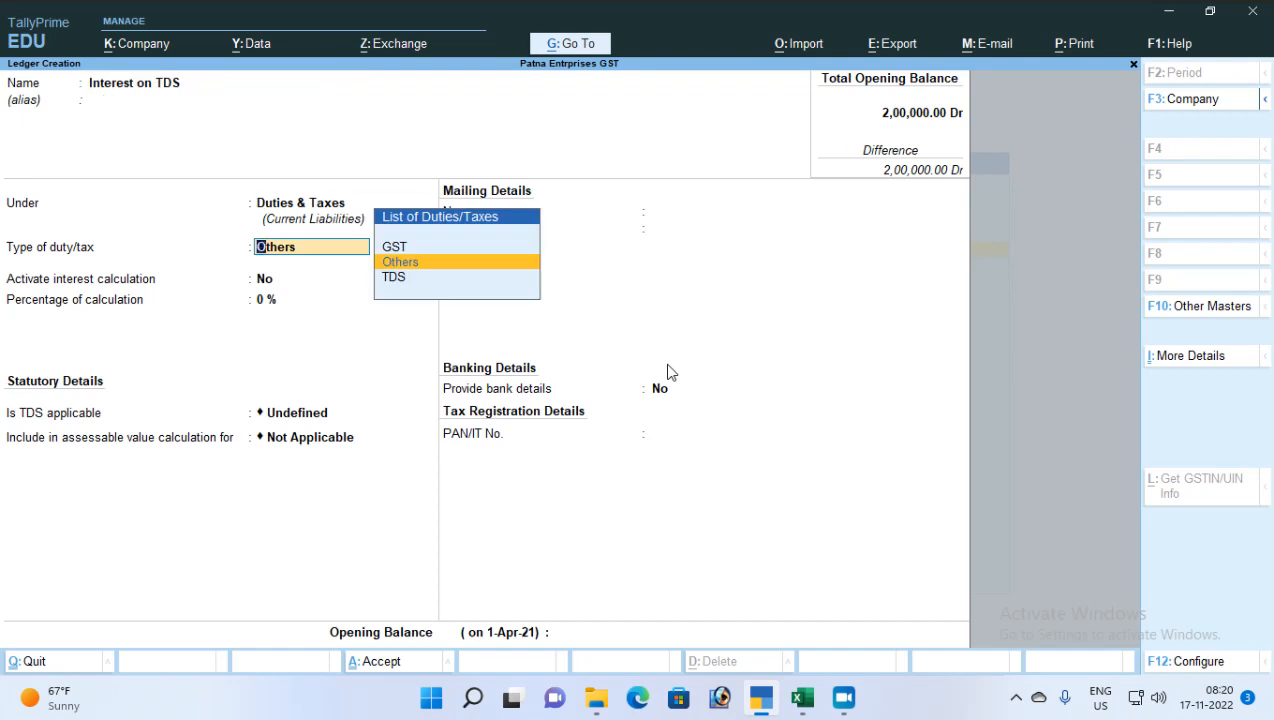
key(BackSpace)
text(In)
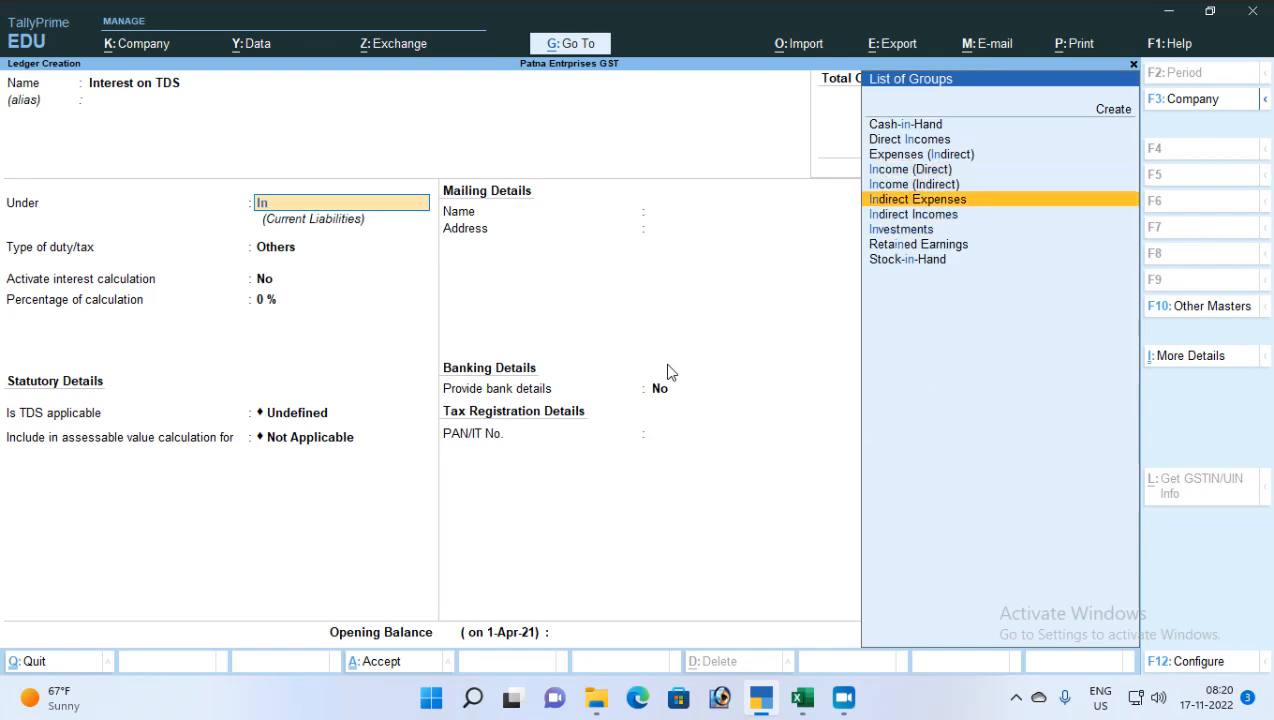
key(Return)
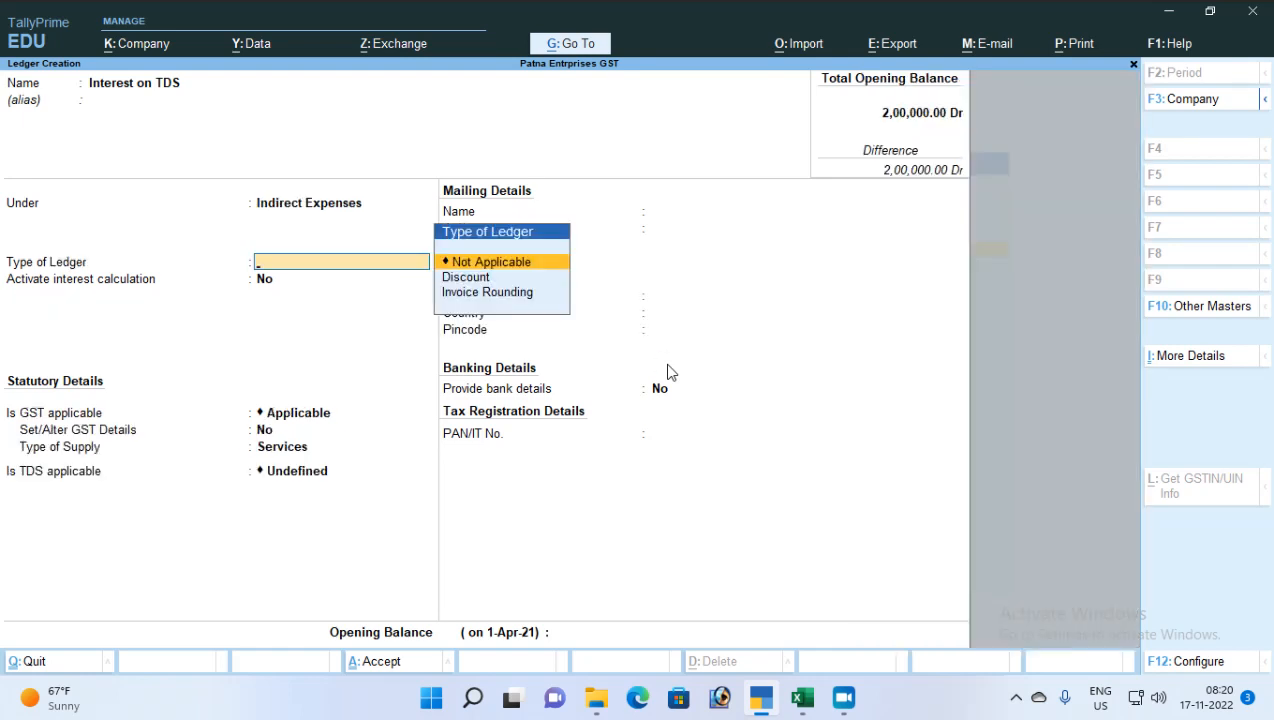
Keep ledger type Not Applicable, set GST and TDS applicable to No, and save
key(Return)
key(Return)
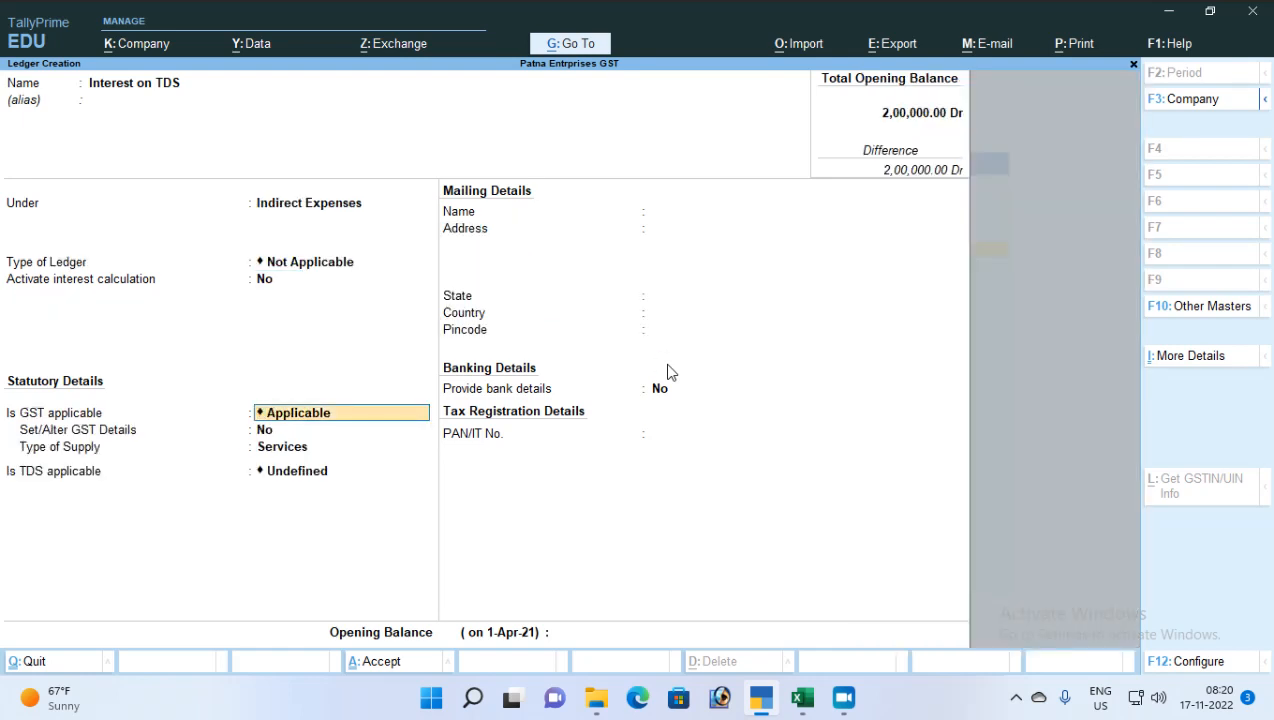
text(No)
key(Return)
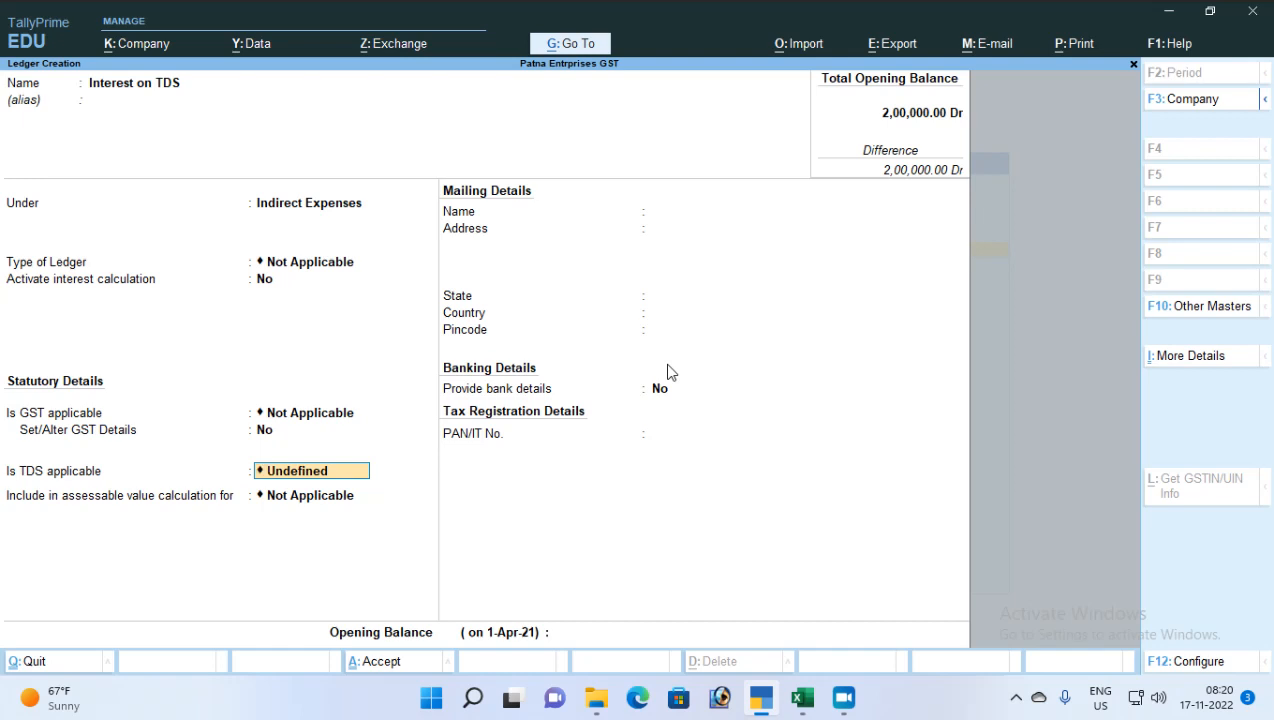
text(No)
key(Return)
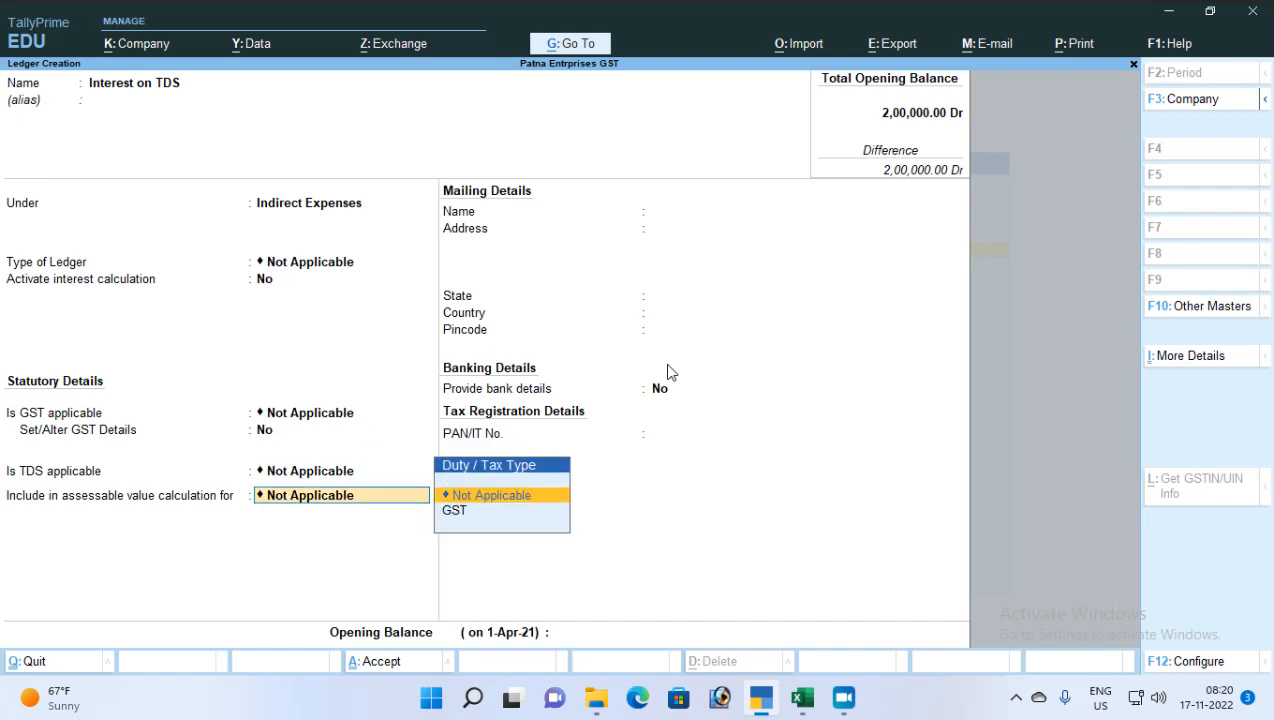
key(Return)
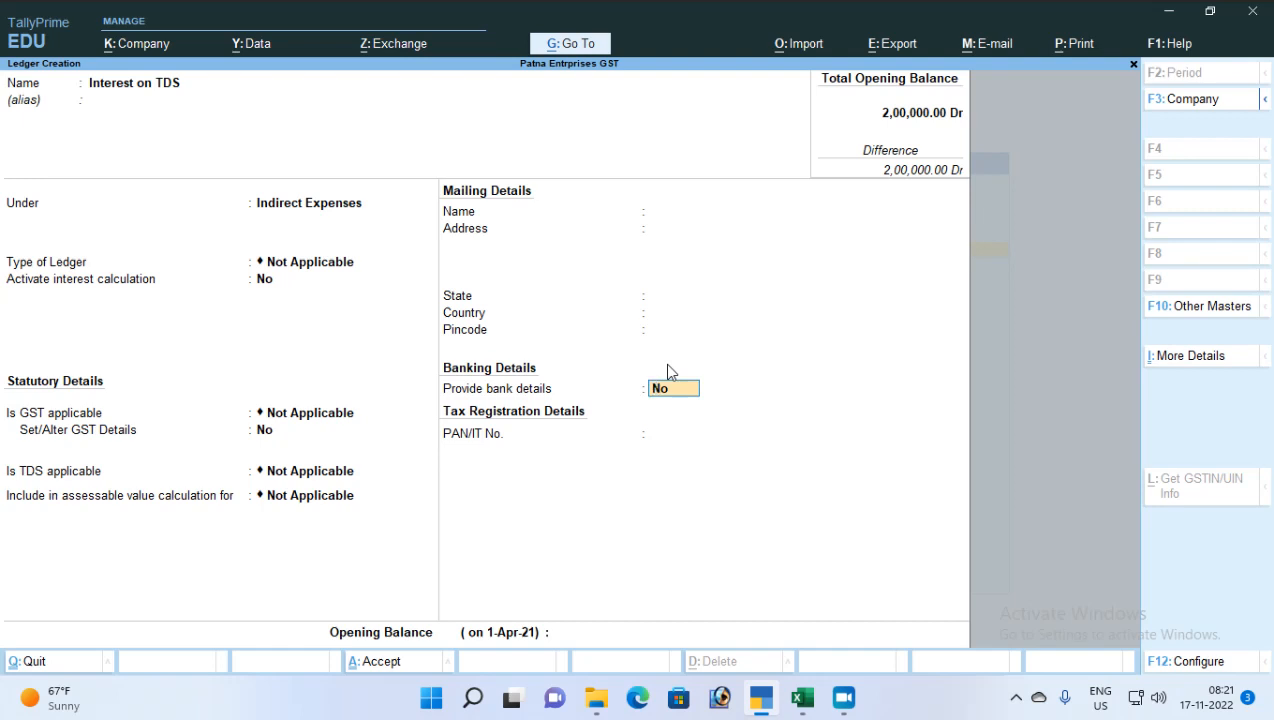
key(ctrl+a)
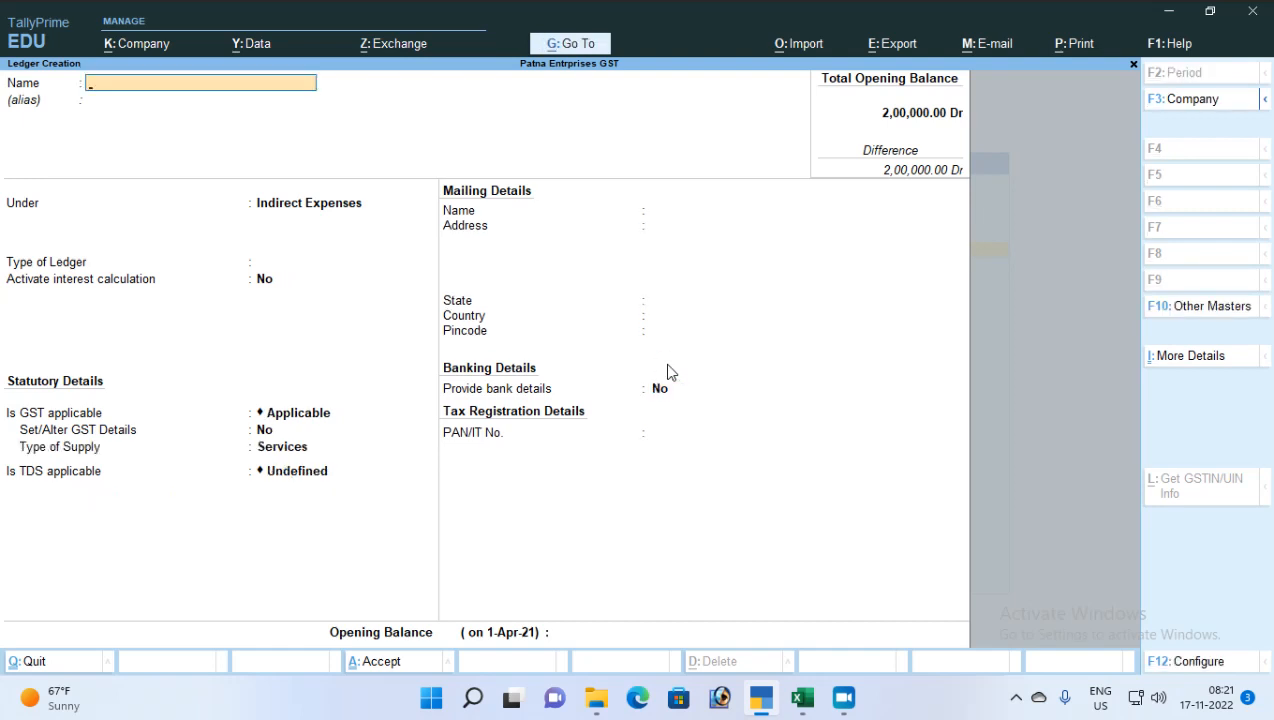
Return to Gateway of Tally and open a blank Payment voucher
key(Escape)
key(Escape)
key(Escape)
key(Down)
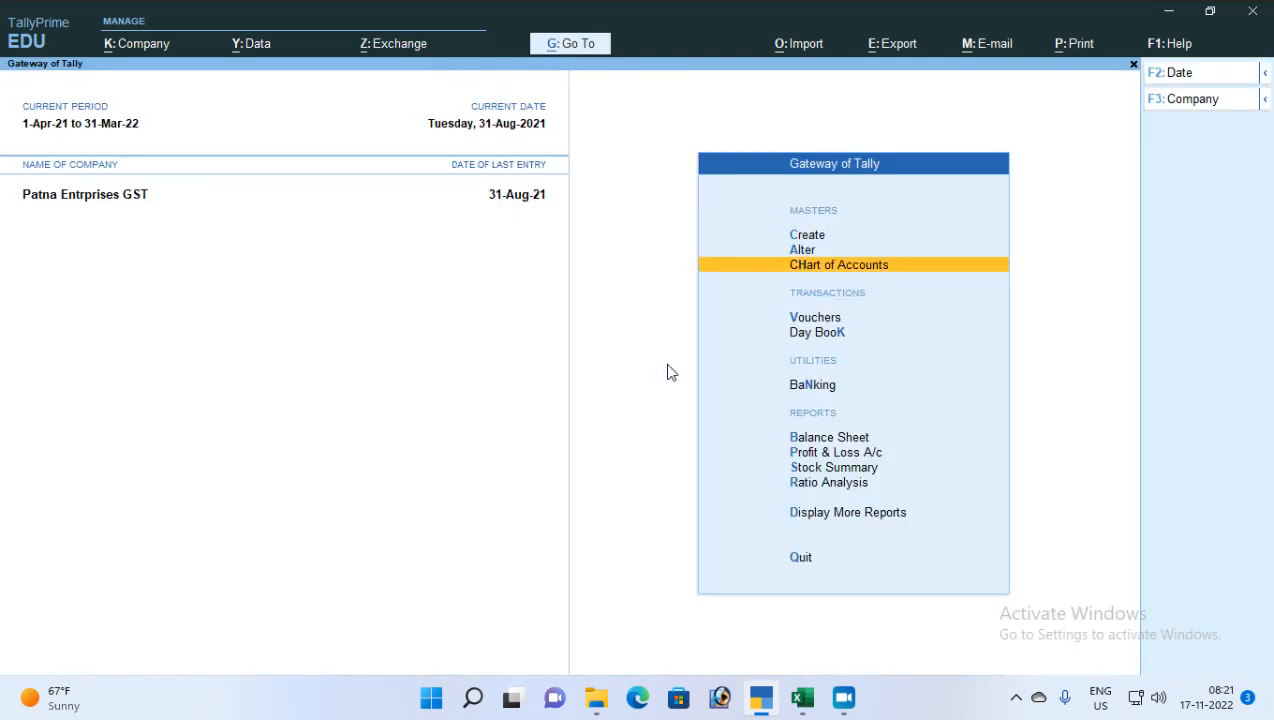
key(Down)
key(Down)
key(Up)
key(Return)
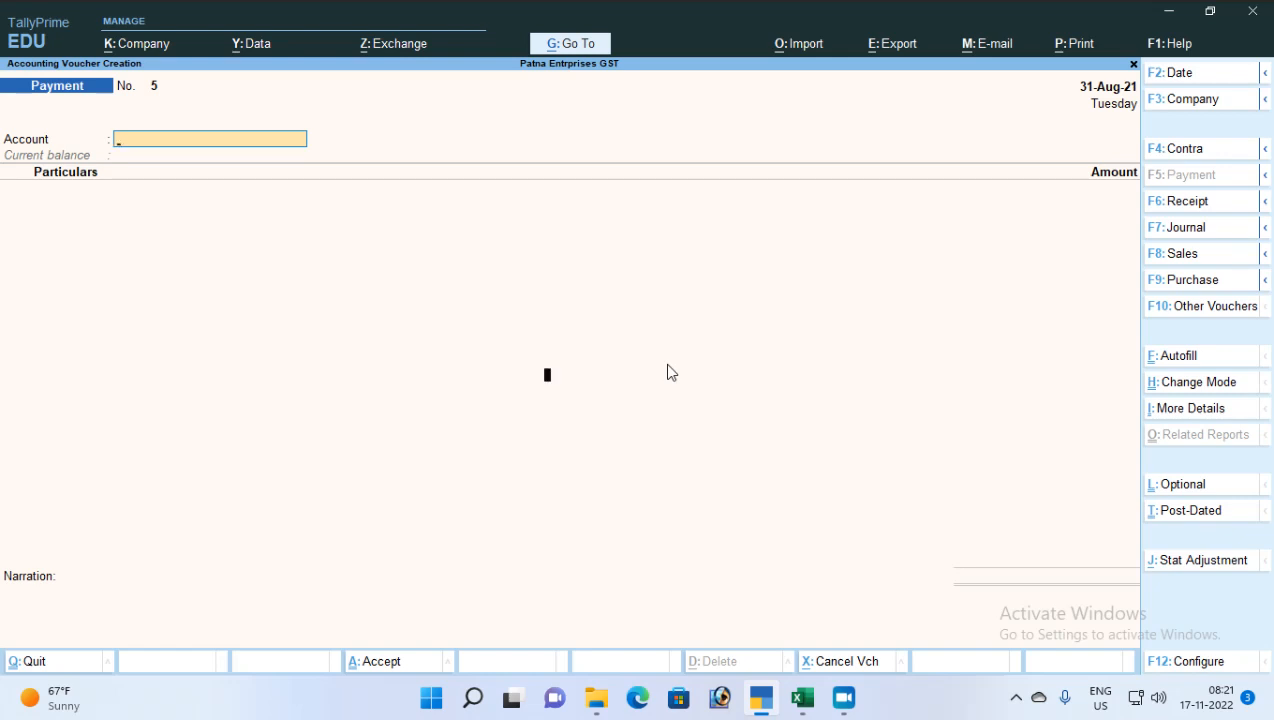
Enter 1-7 as the voucher date (1-Jul-21) and keep Single Entry mode
key(F2)
text(1-7)
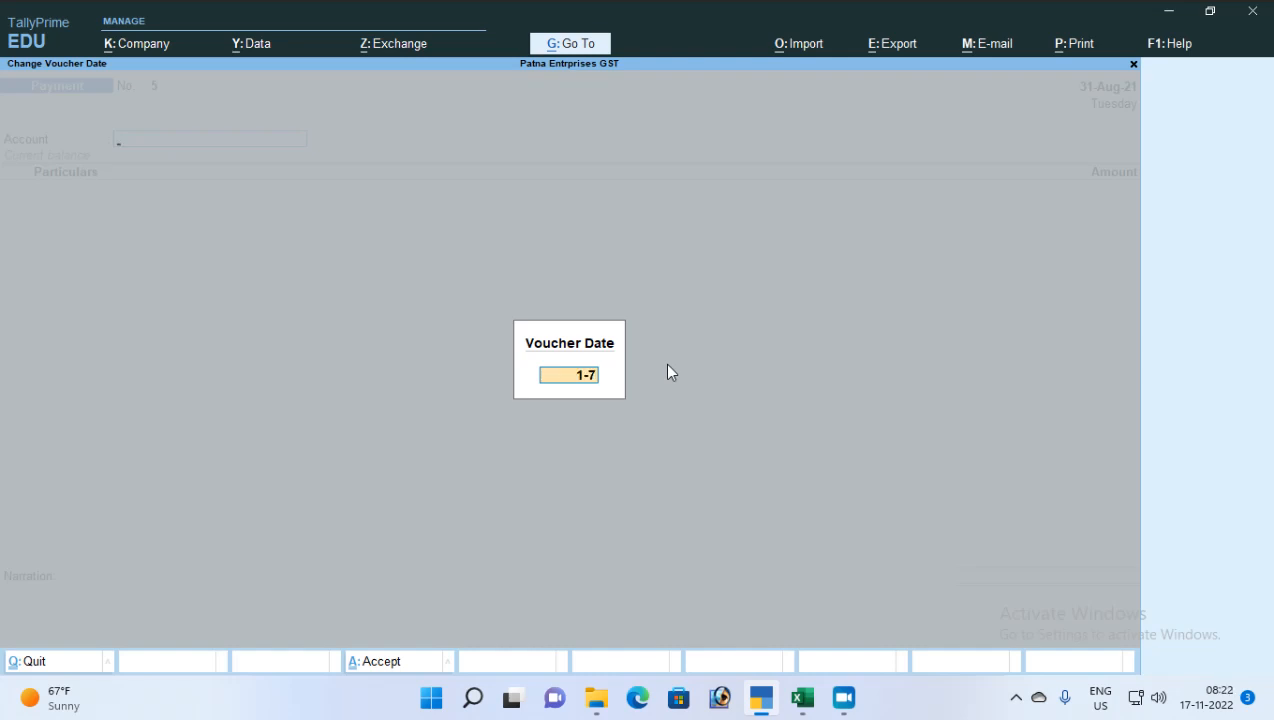
key(Return)
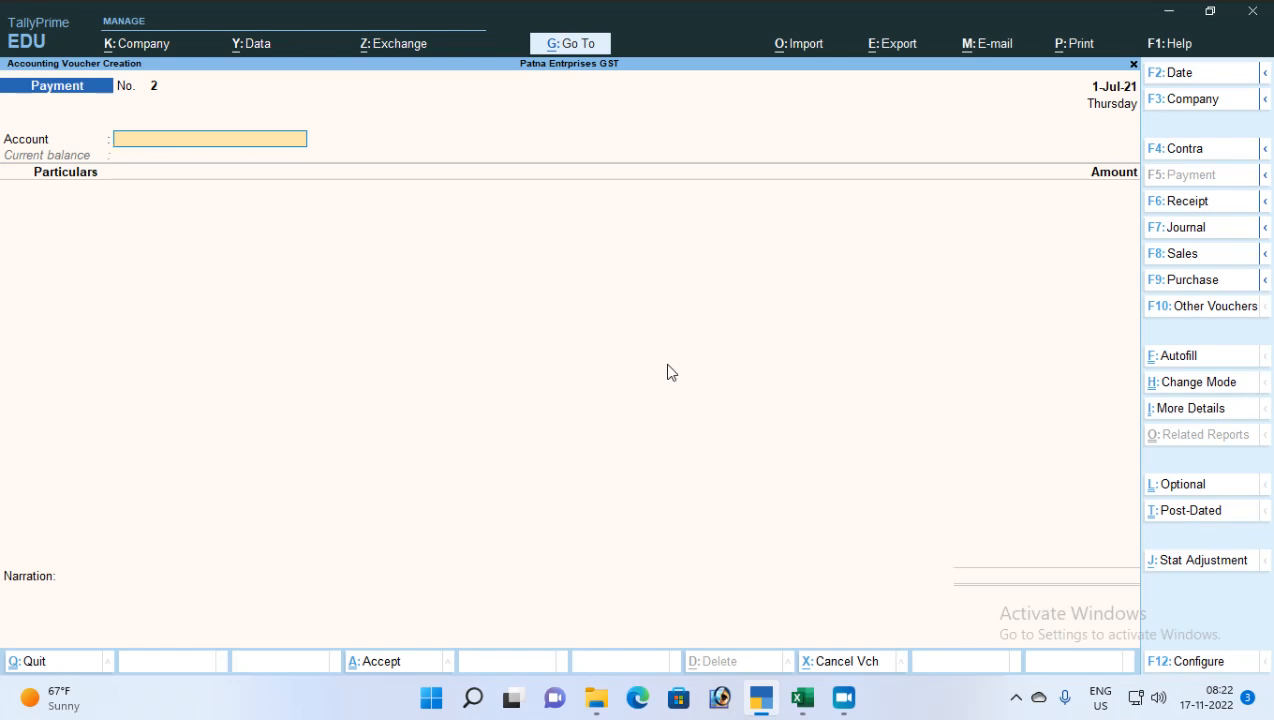
key(ctrl+h)
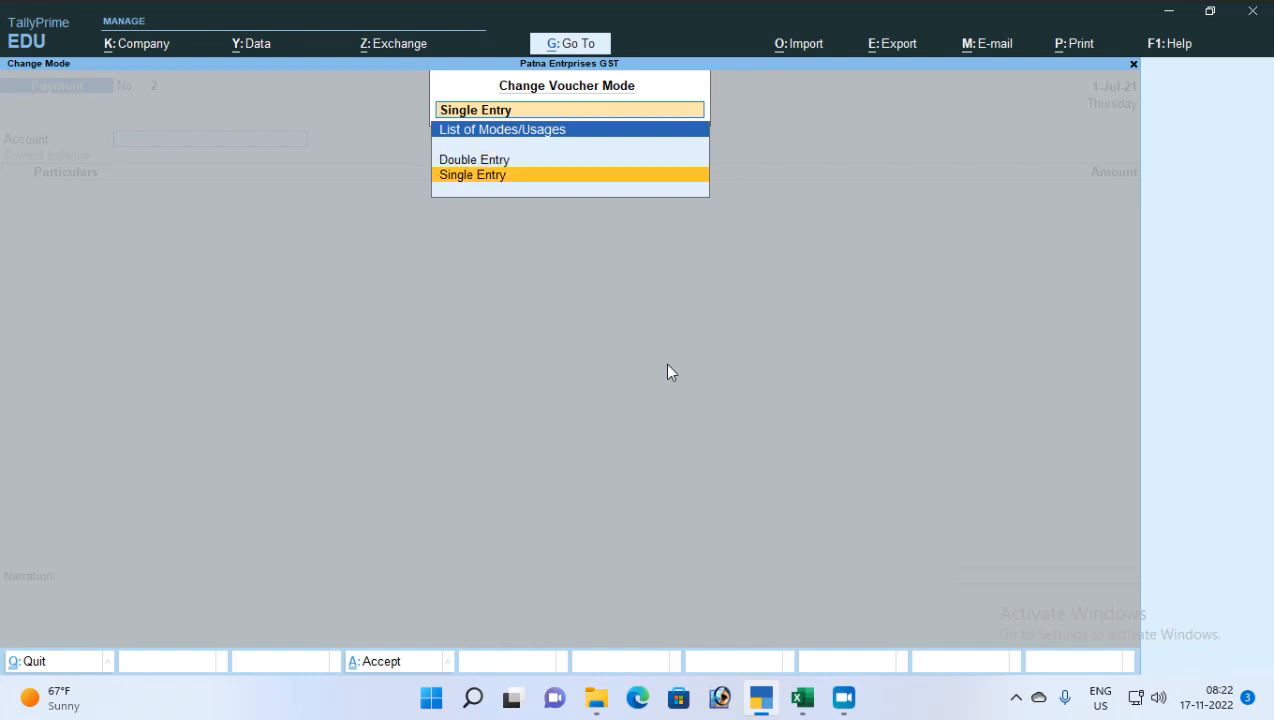
key(Return)
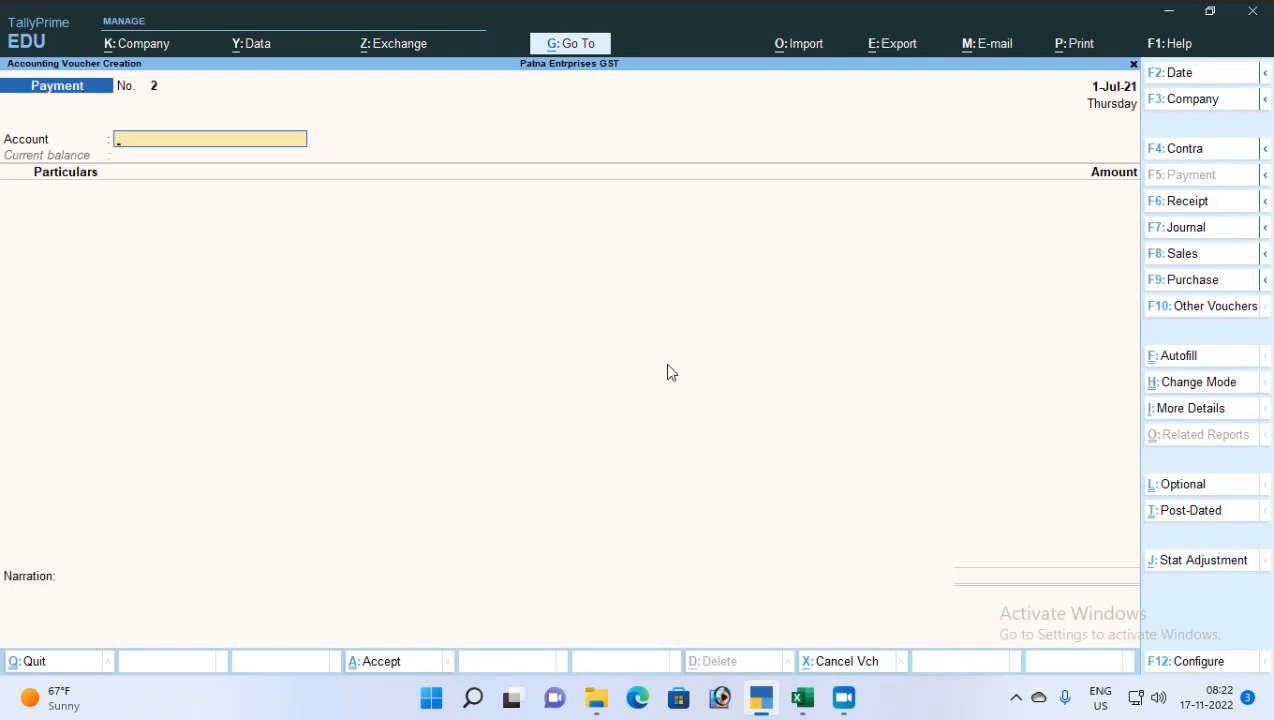
Pay 50,000 from HDFC Bank to ABC Ad Agency
text(h)
key(Return)
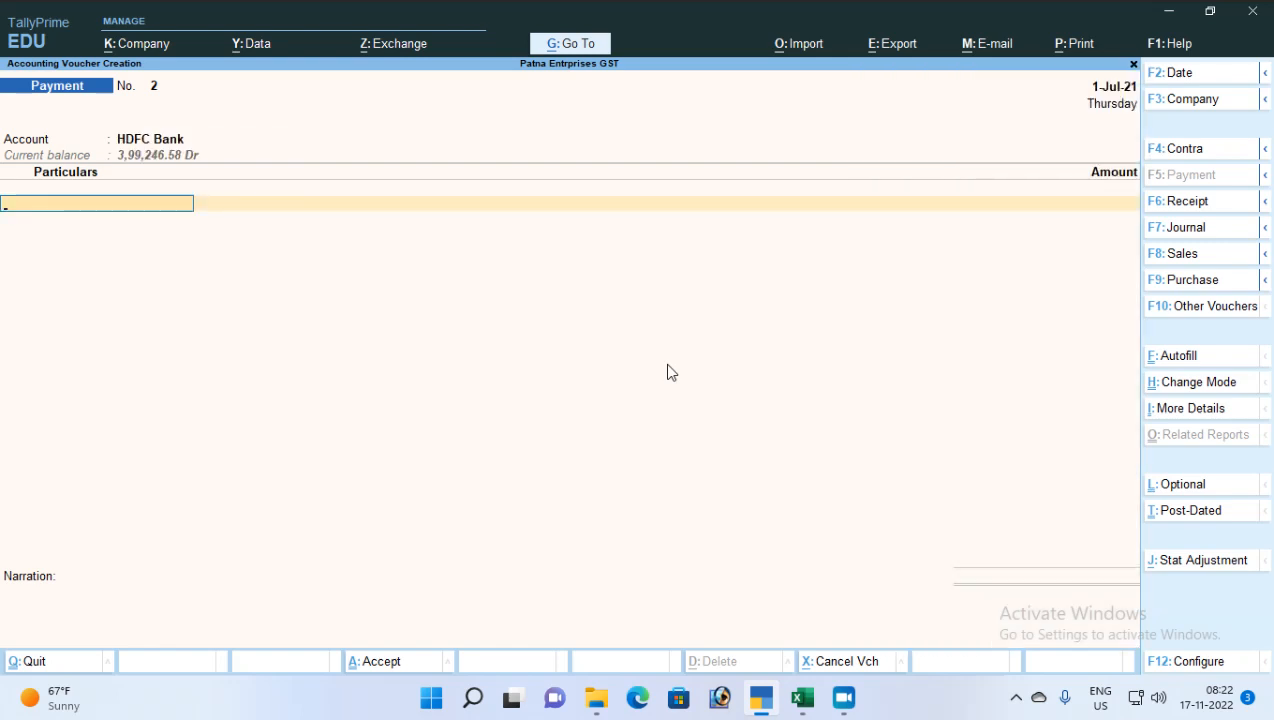
text(a)
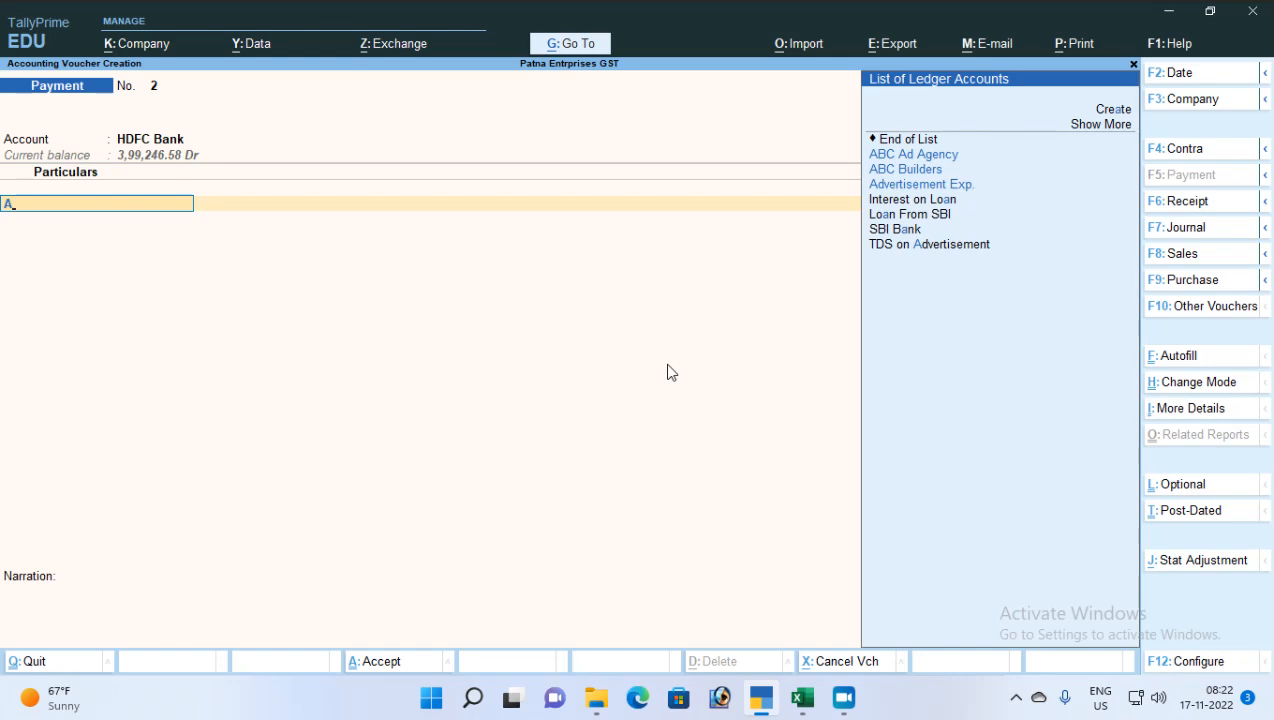
key(Return)
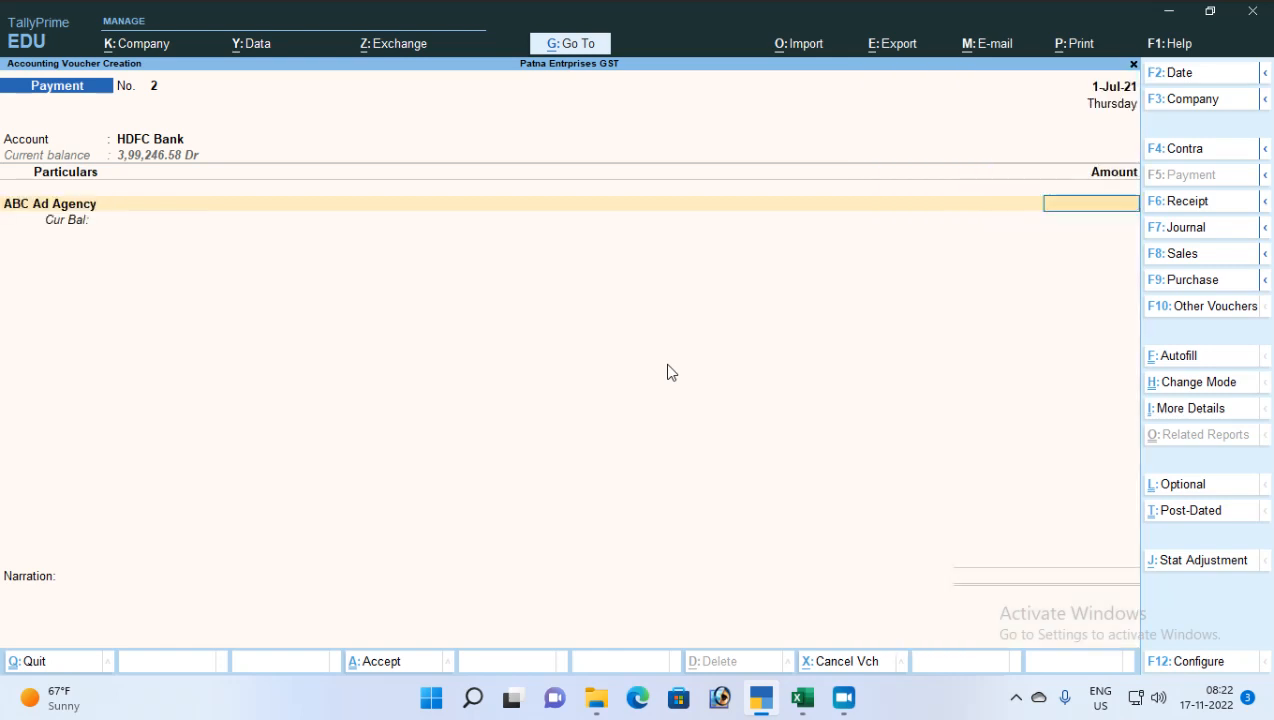
text(50000)
key(Return)
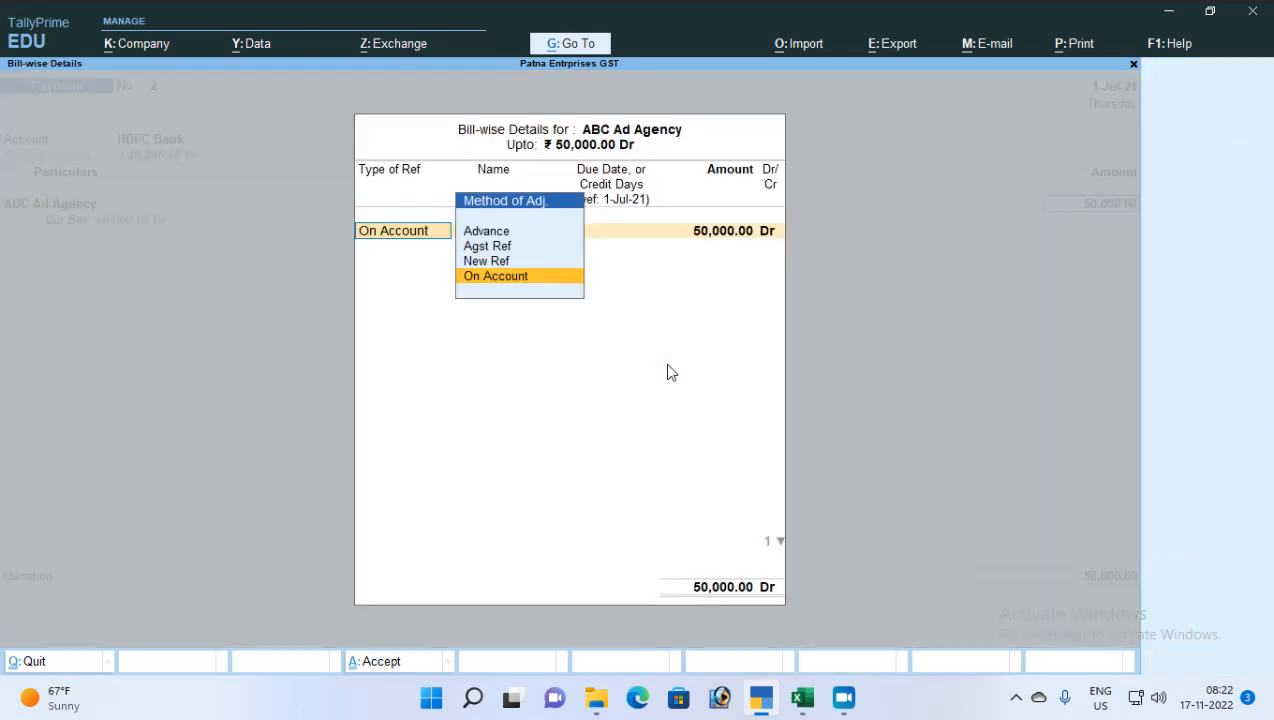
Record the amount as an Advance with reference Adv-AAA-001
key(Up)
key(Up)
key(Up)
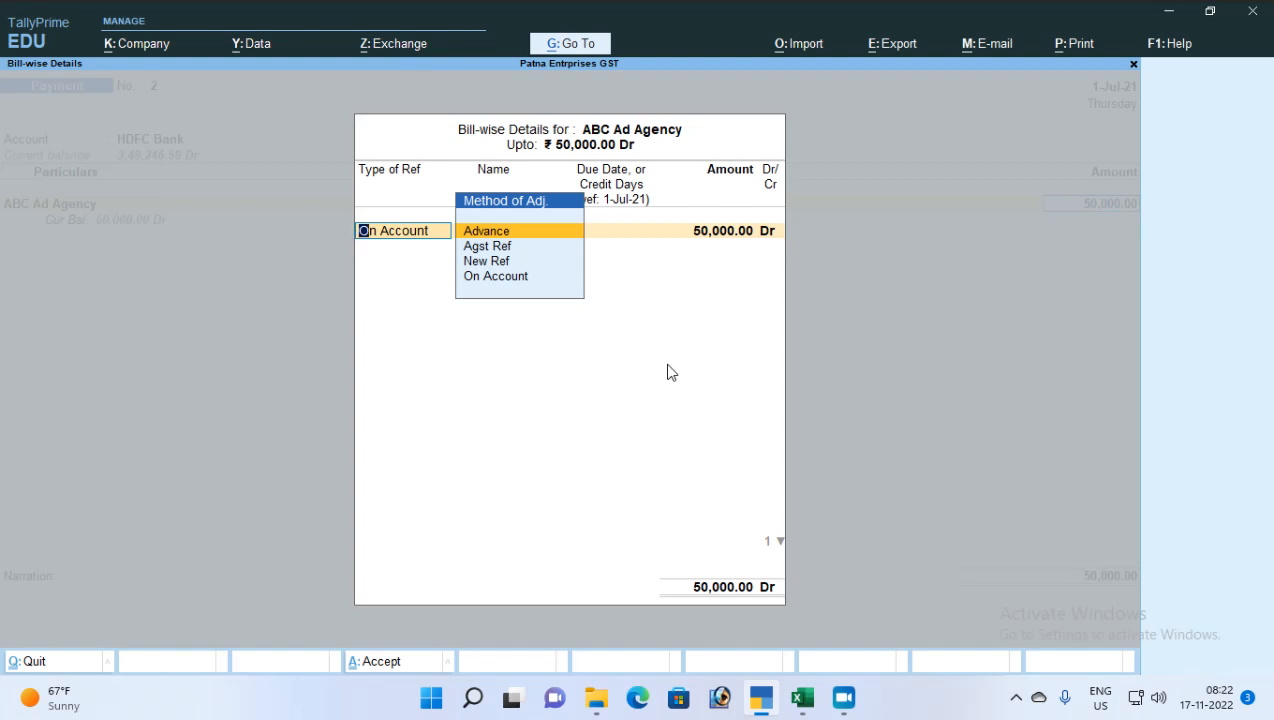
key(Return)
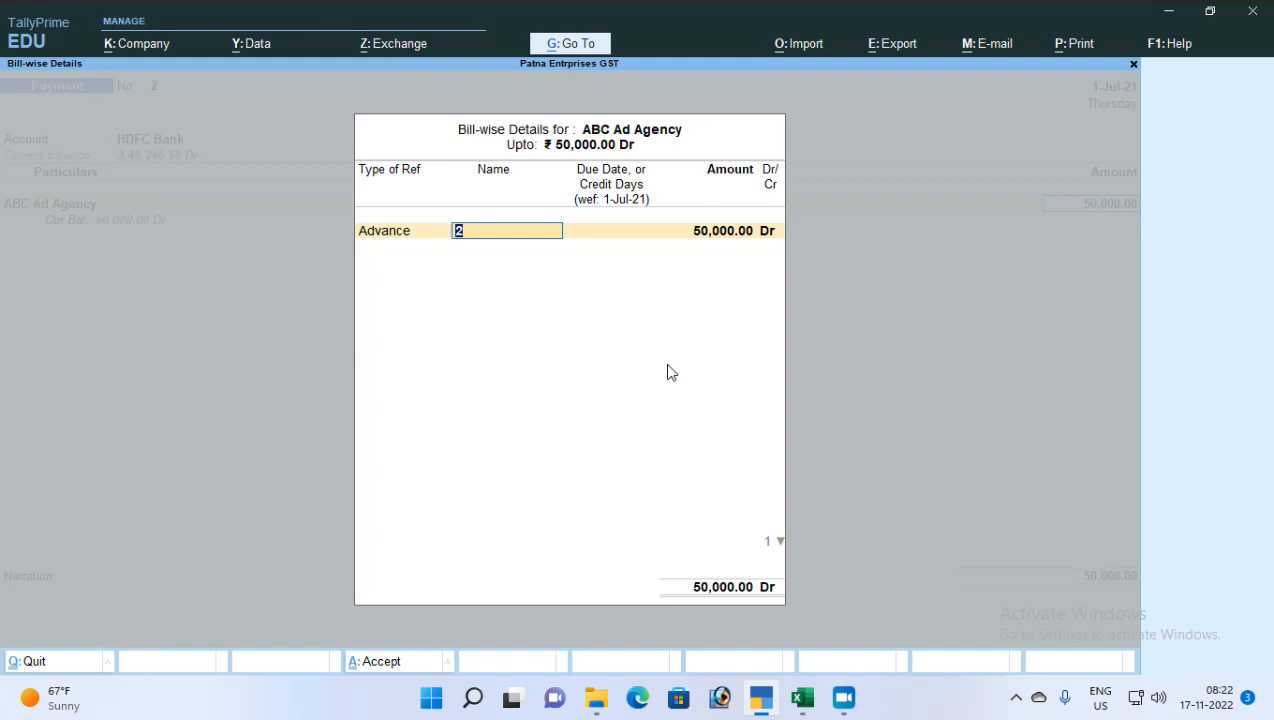
text(AA)
key(BackSpace)
text(dv-AAA-001)
key(Return)
key(Return)
key(Return)
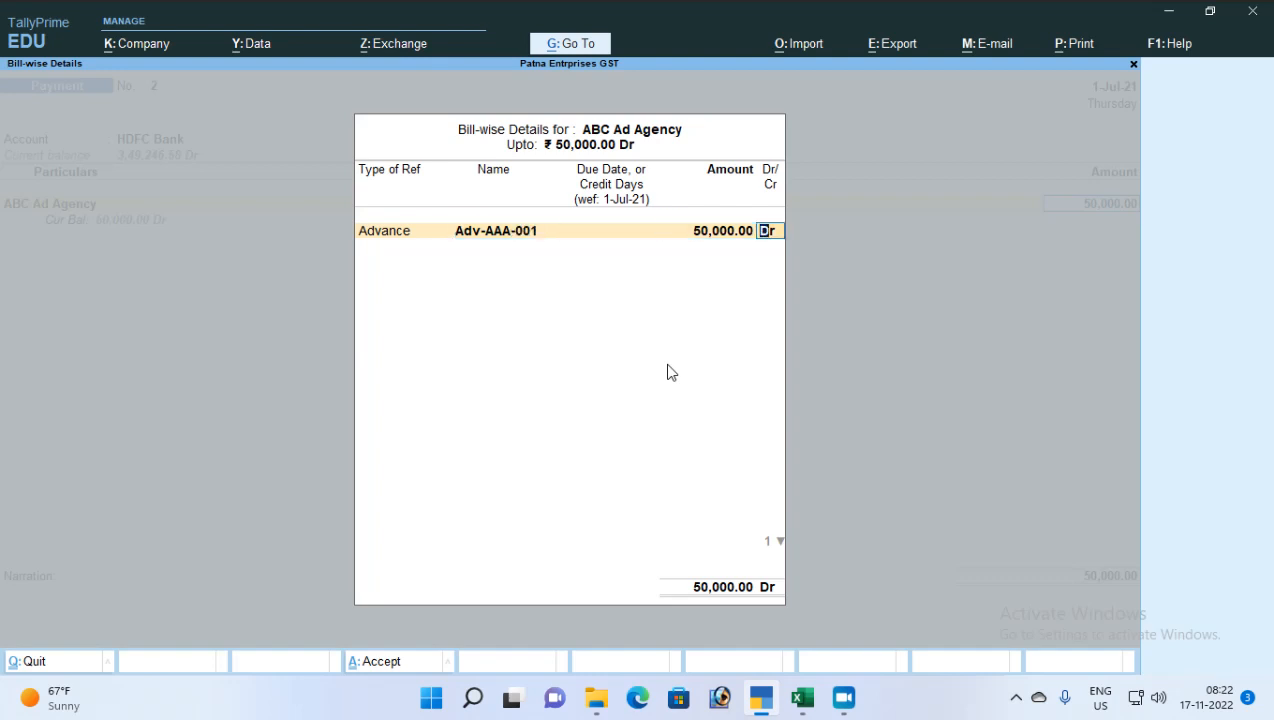
key(Return)
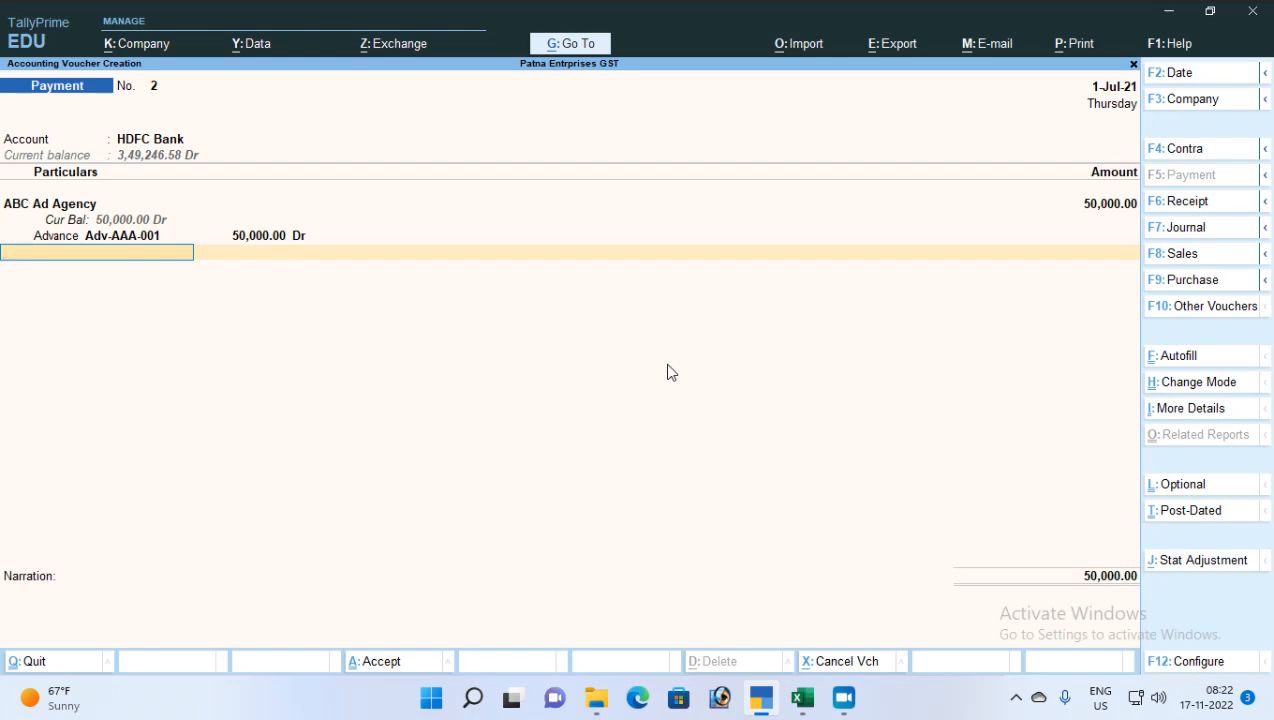
Add the TDS on Advertisement ledger with a (-)10,000 deduction
text(Tds)
key(Down)
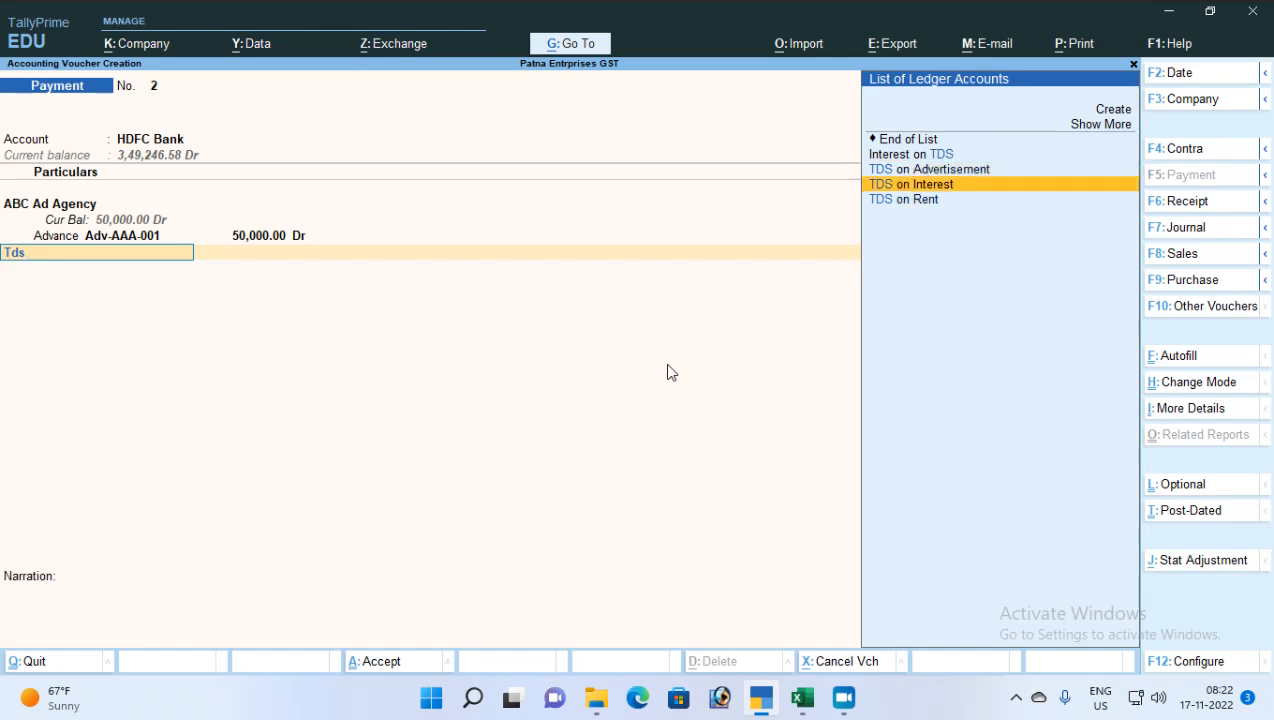
key(Up)
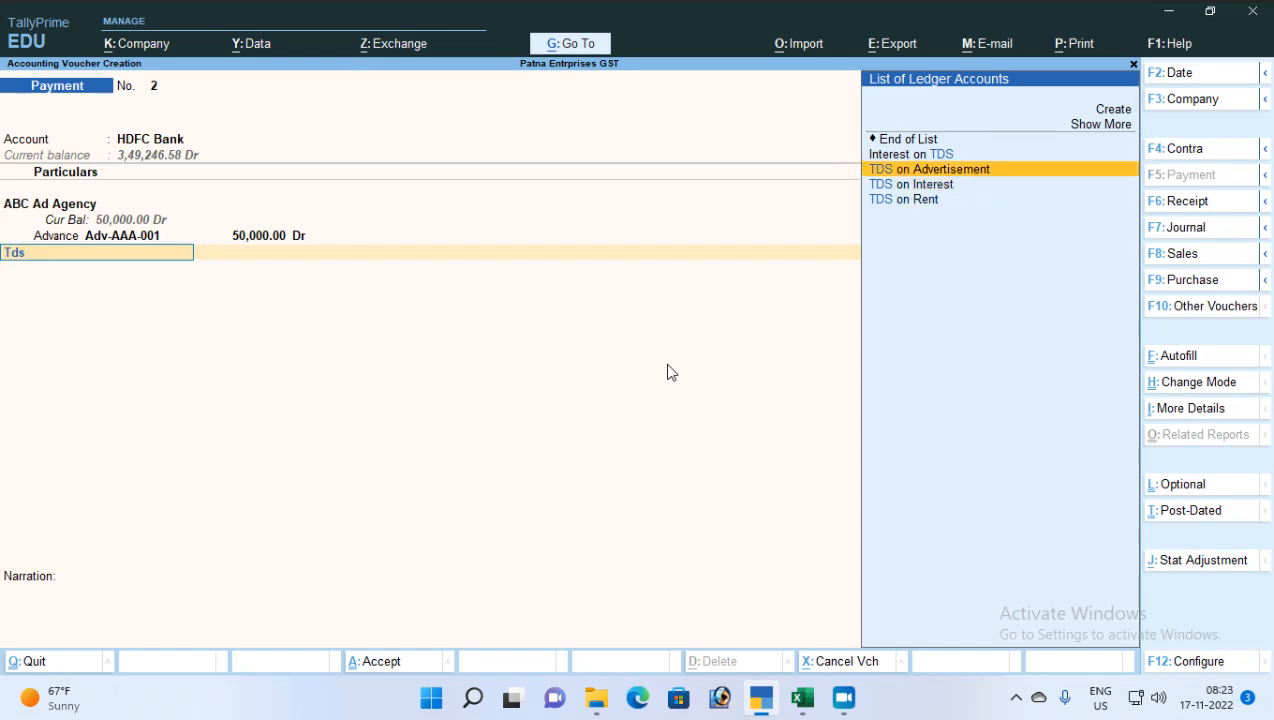
key(Return)
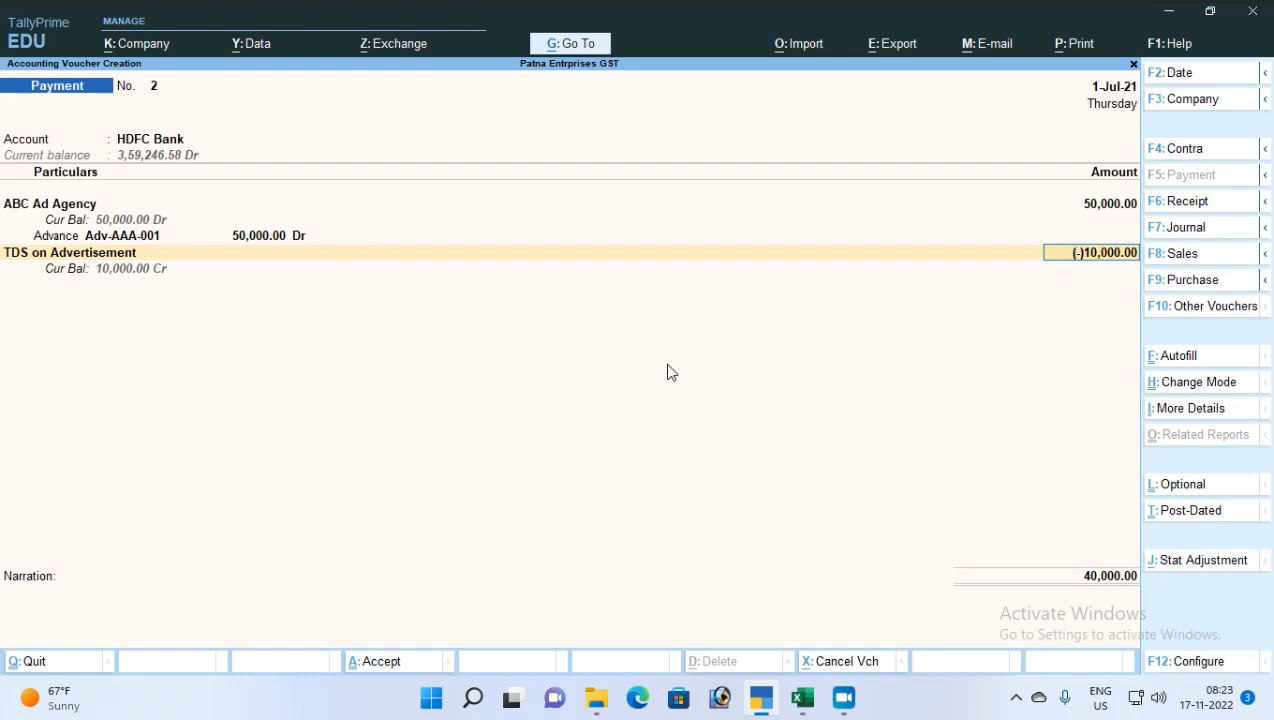
key(Return)
Enter cheque details with instrument number 654321 for 40,000 and save voucher No. 2
key(Return)
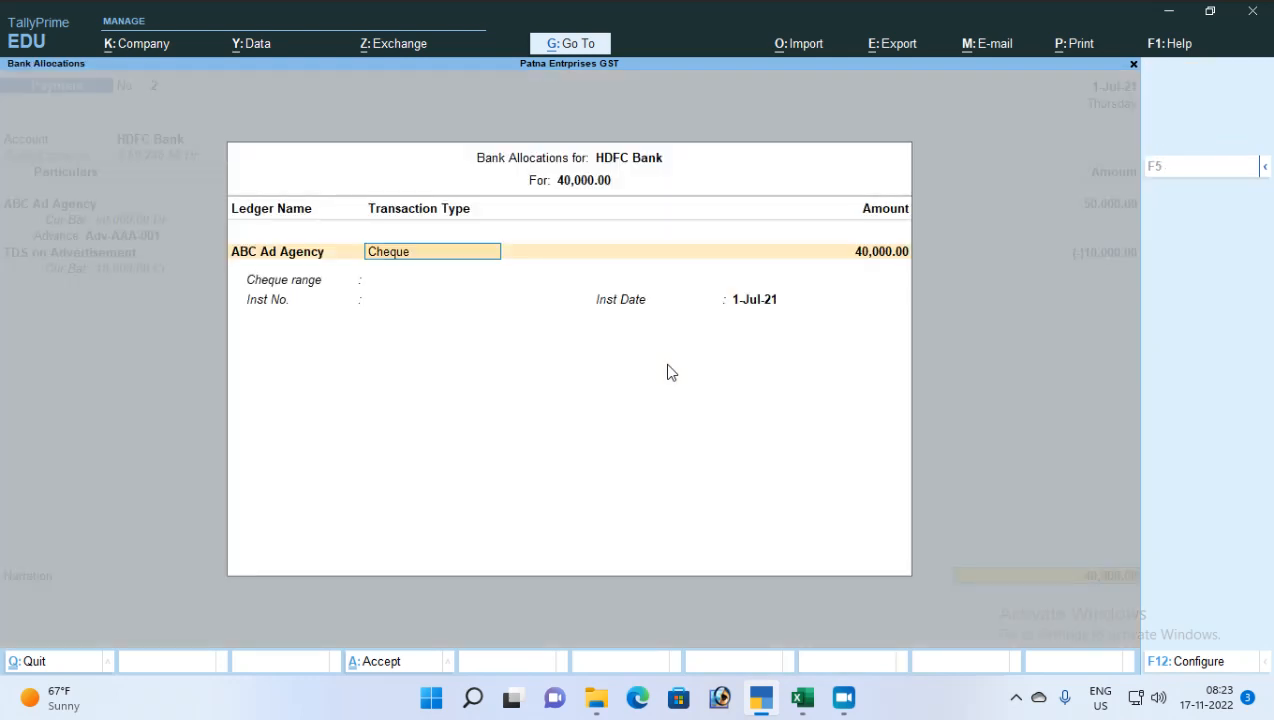
key(Return)
key(Return)
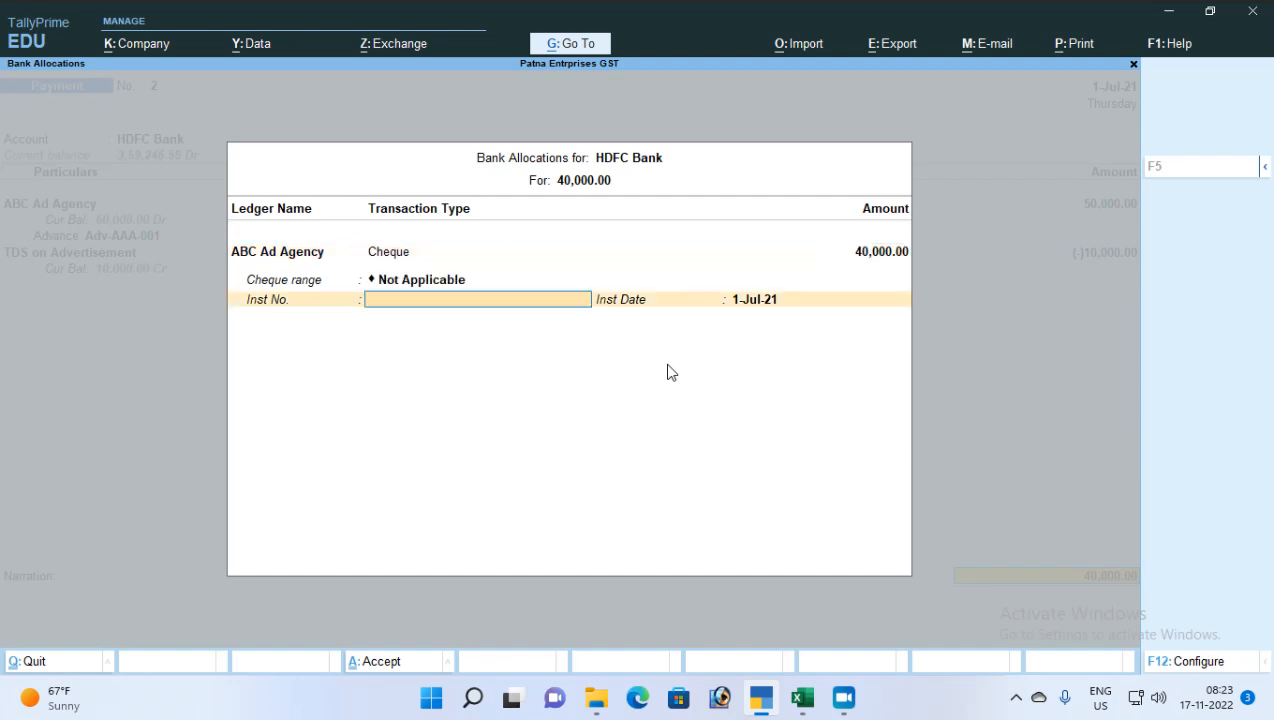
text(654321)
key(Return)
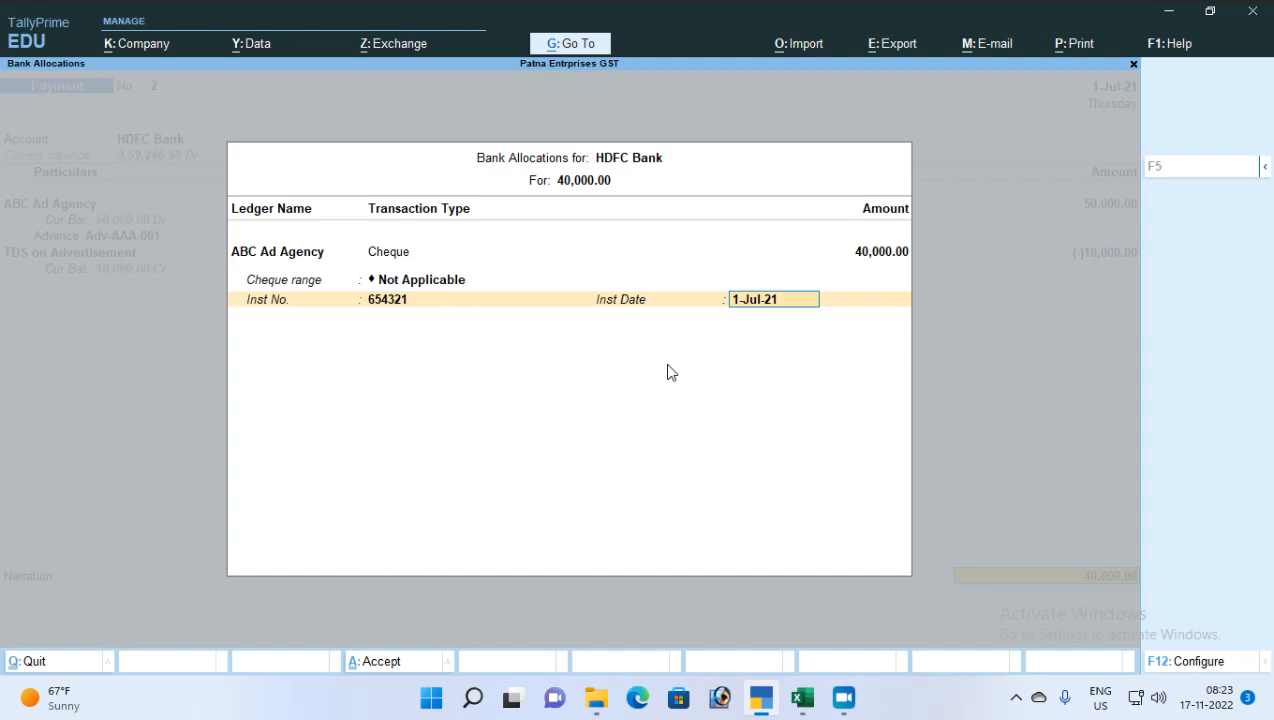
key(Return)
key(Return)
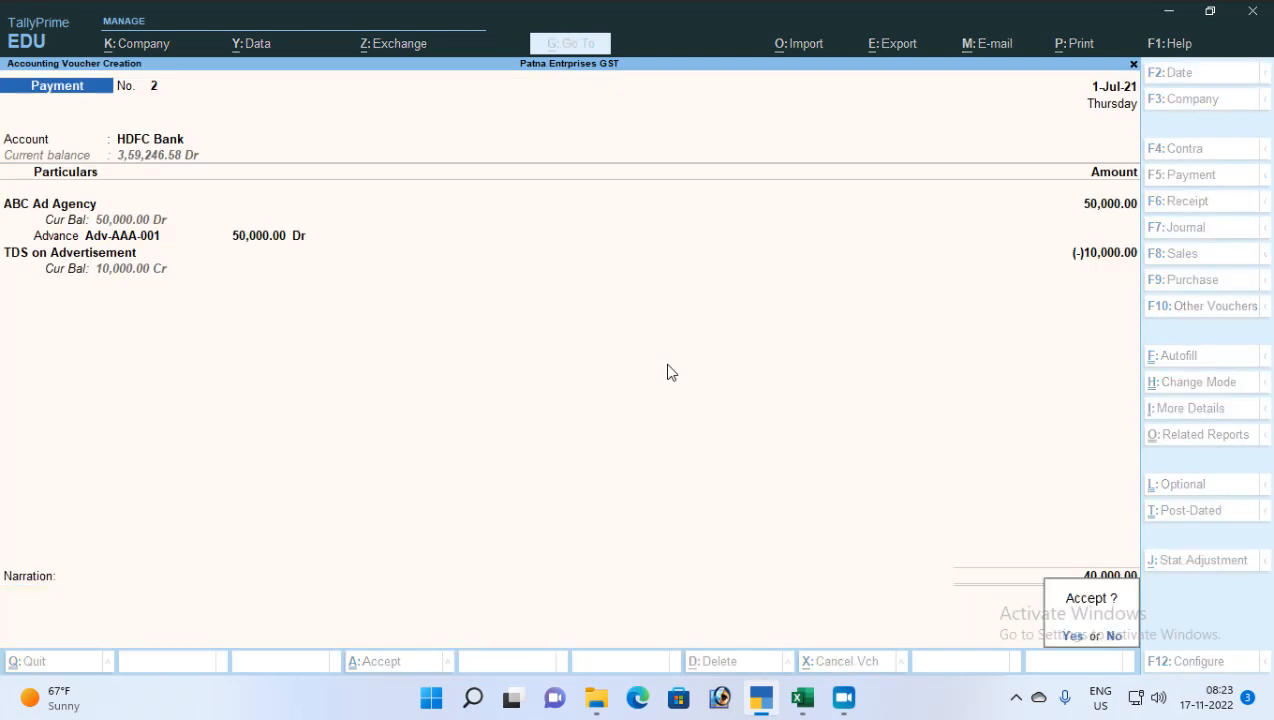
key(Return)
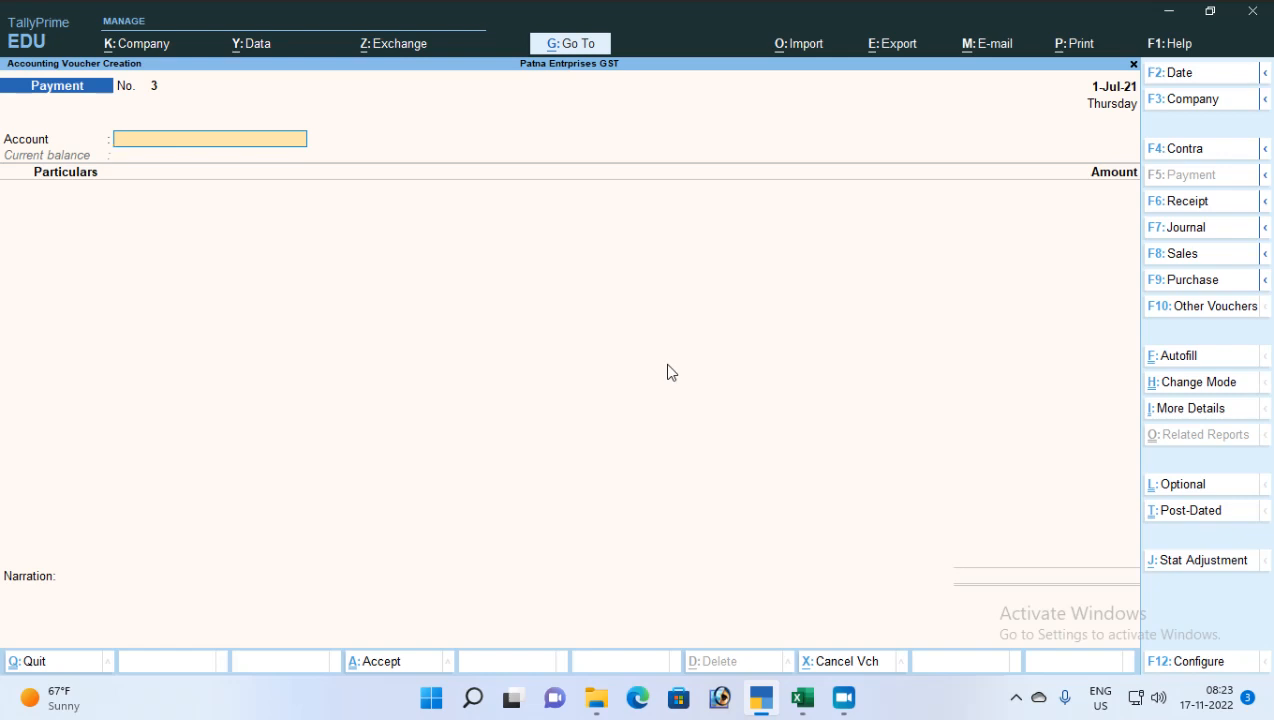
Go back to the Gateway and open Display More Reports
key(Escape)
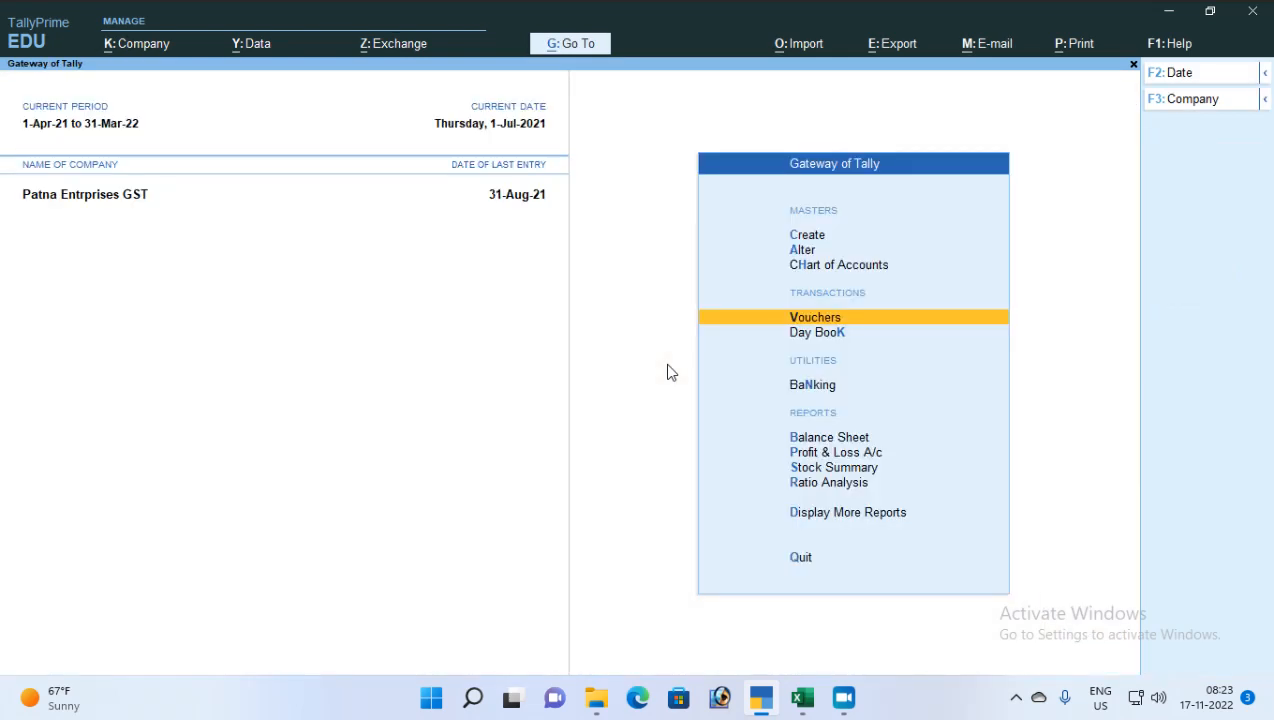
key(Down)
key(Down)
key(Down)
key(Down)
key(Down)
key(Down)
key(Down)
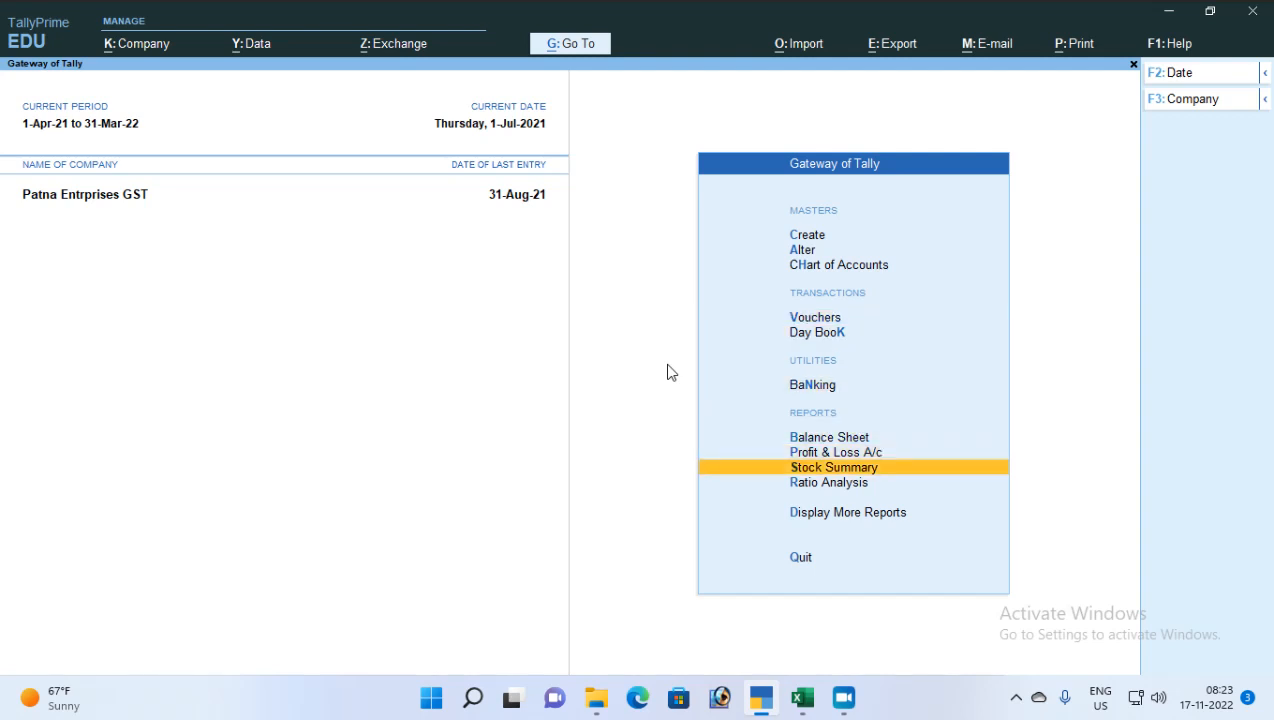
key(Return)
Open TDS Reports under Statutory Reports, then back out to the main Gateway
key(Down)
key(Down)
key(Down)
key(Down)
key(Down)
key(Down)
key(Down)
key(Down)
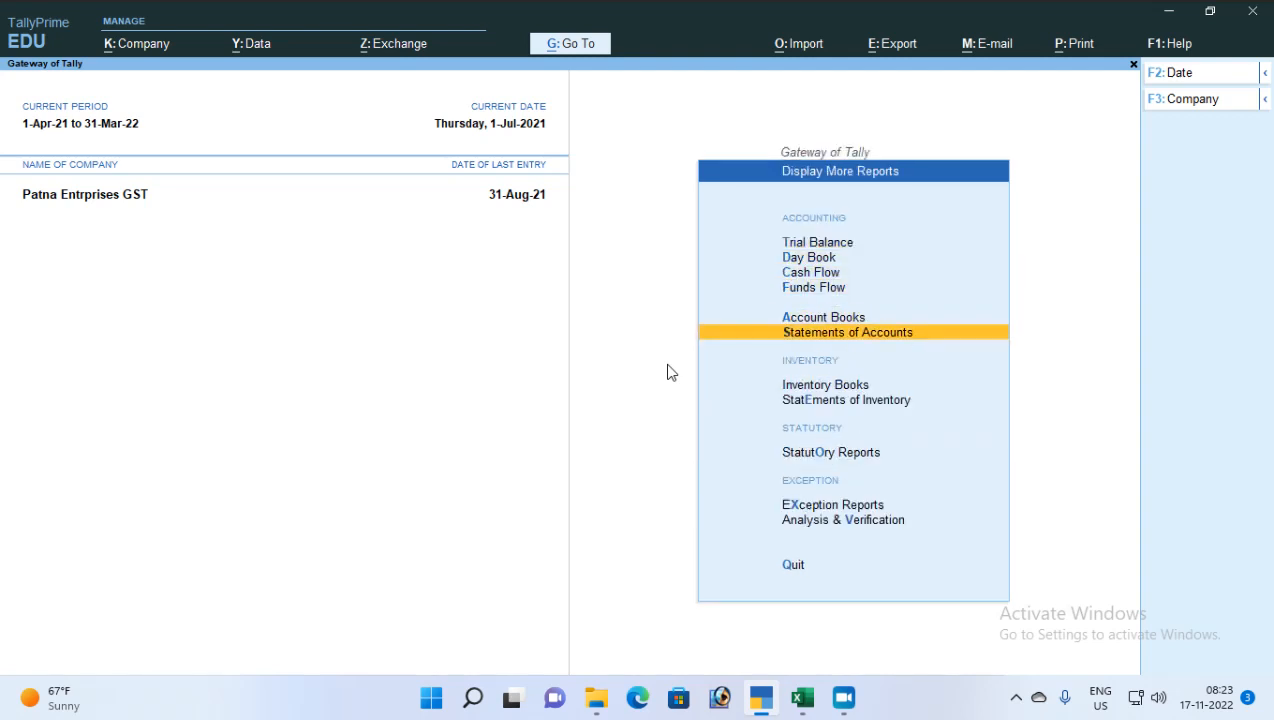
key(Return)
key(Down)
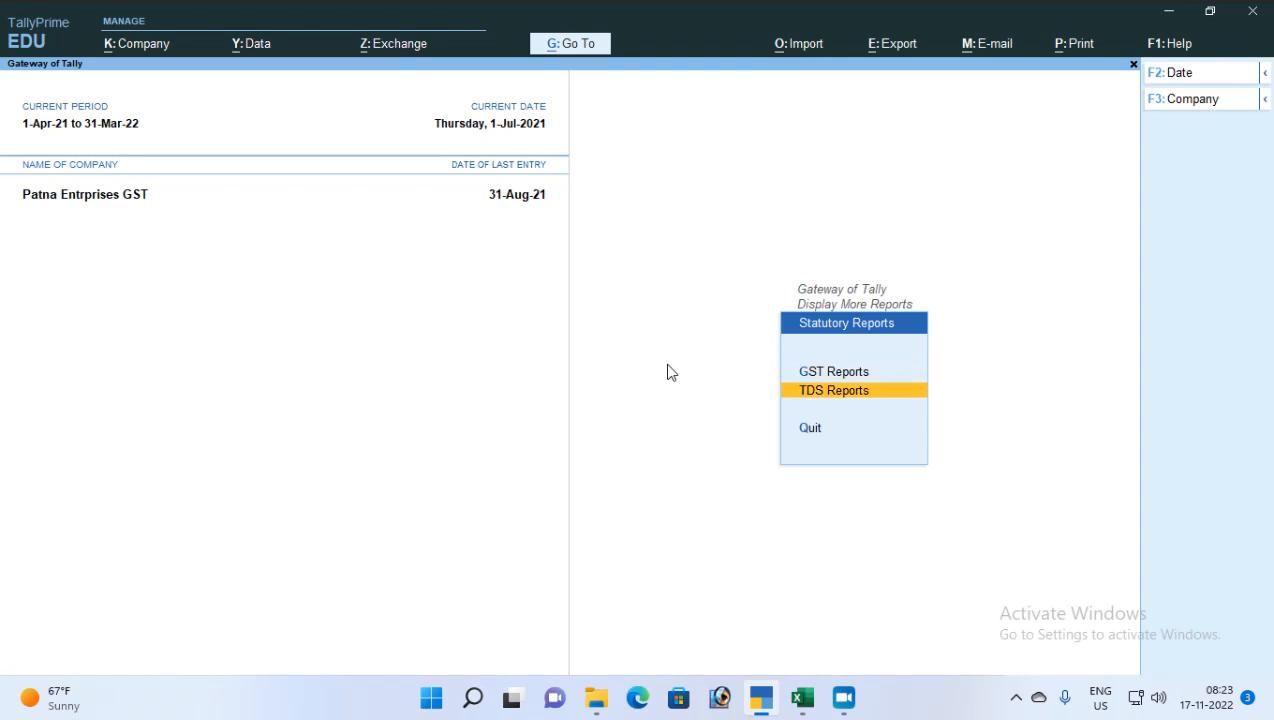
key(Return)
key(Escape)
key(Escape)
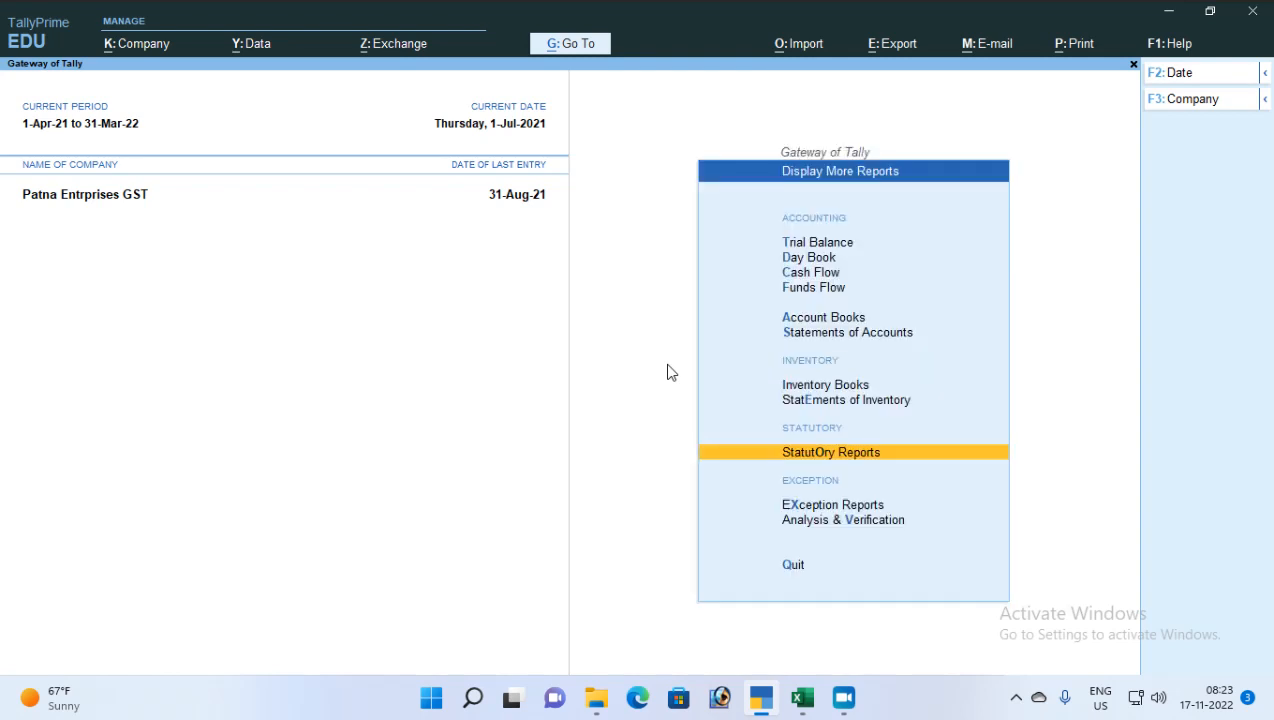
key(Escape)
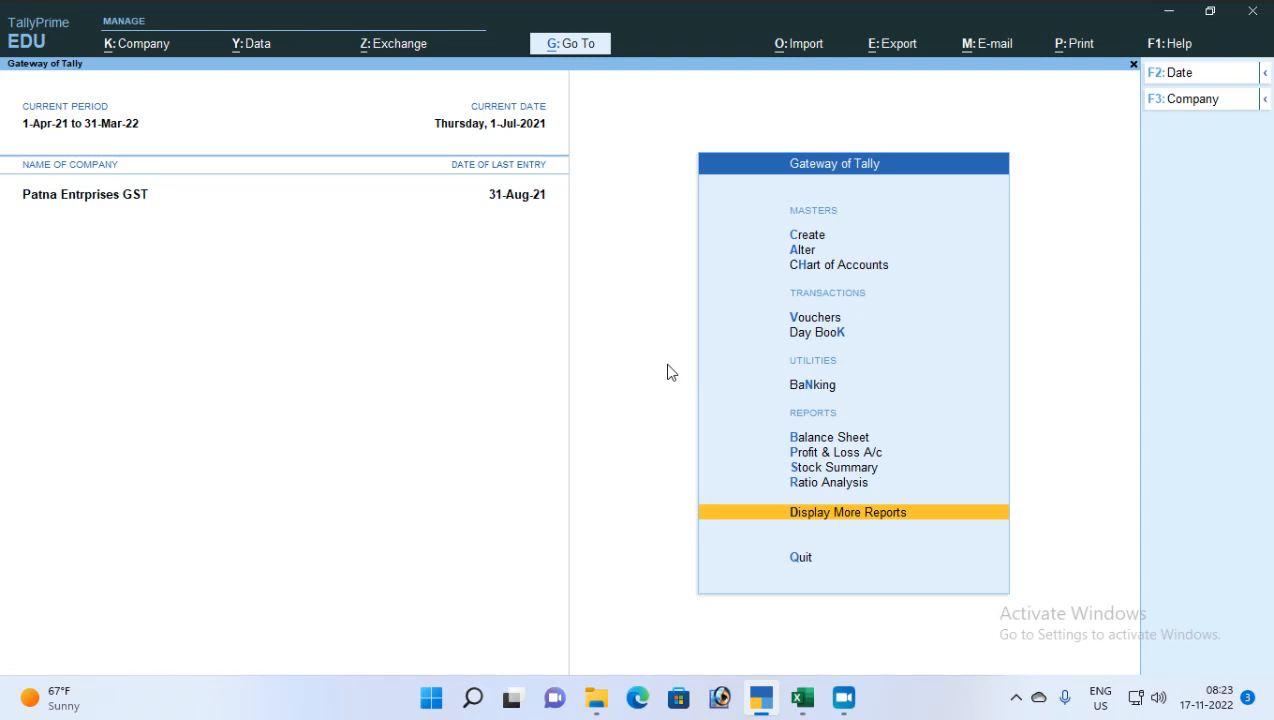
Reopen Form 26Q, check its Deduction at Higher Rate line, and close the report
key(Return)
key(Return)
key(Down)
key(Return)
key(Down)
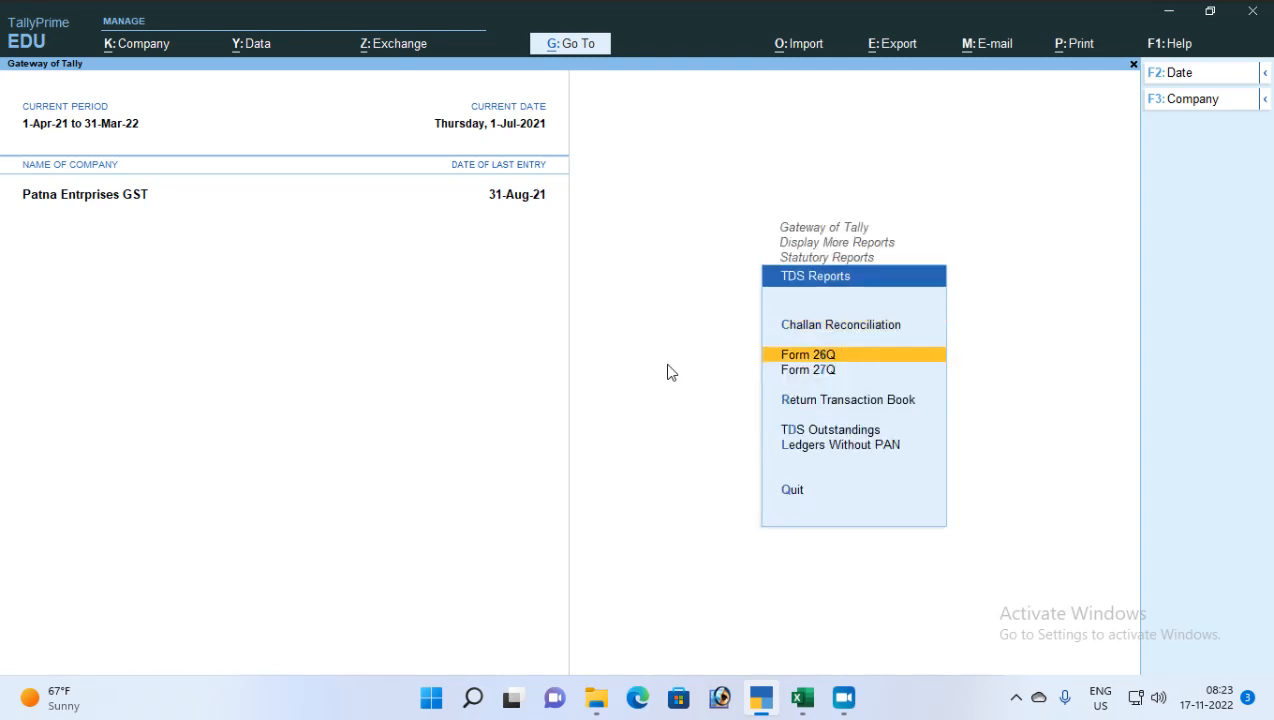
key(Return)
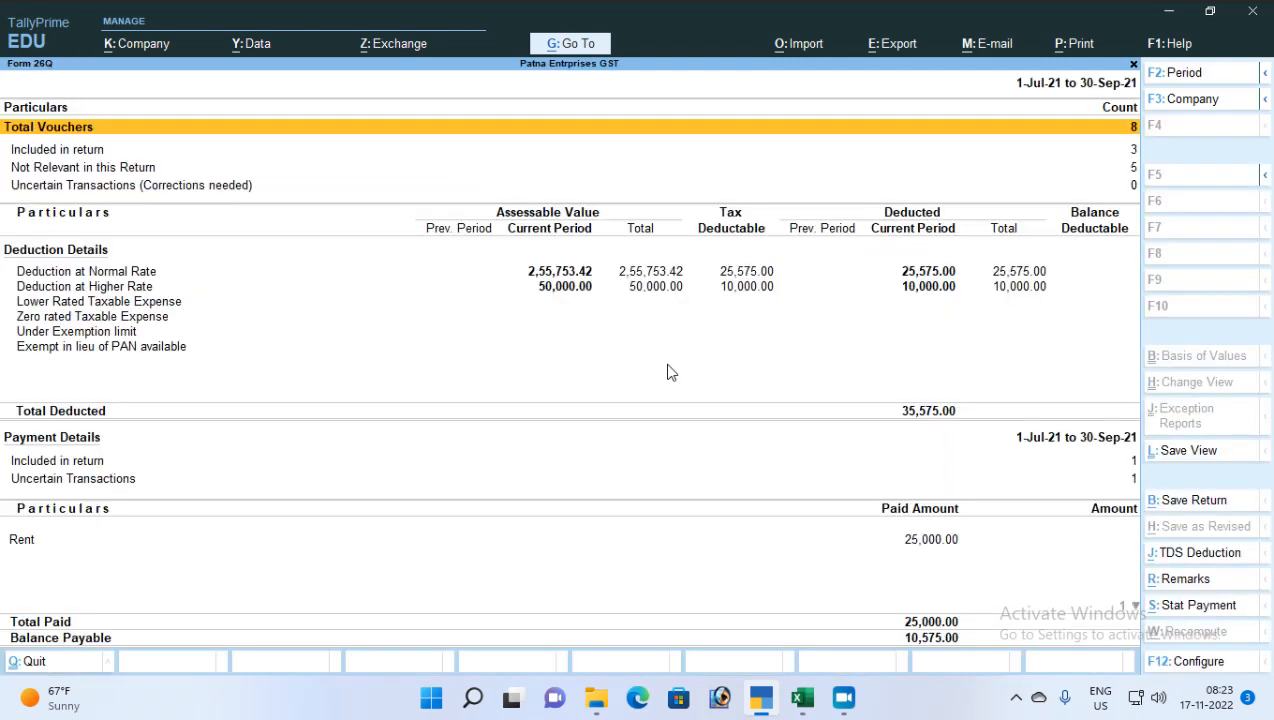
key(Down)
key(Down)
key(Down)
key(Down)
key(Down)
key(Down)
key(Up)
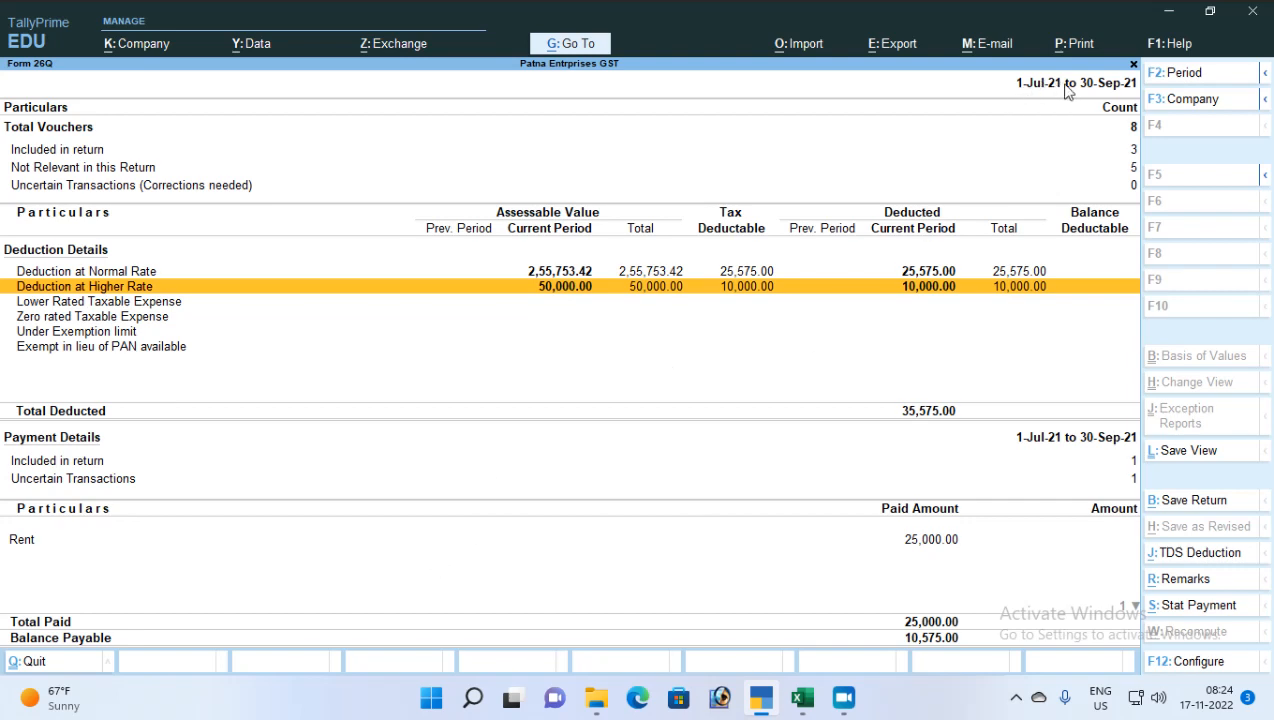
key(Escape)
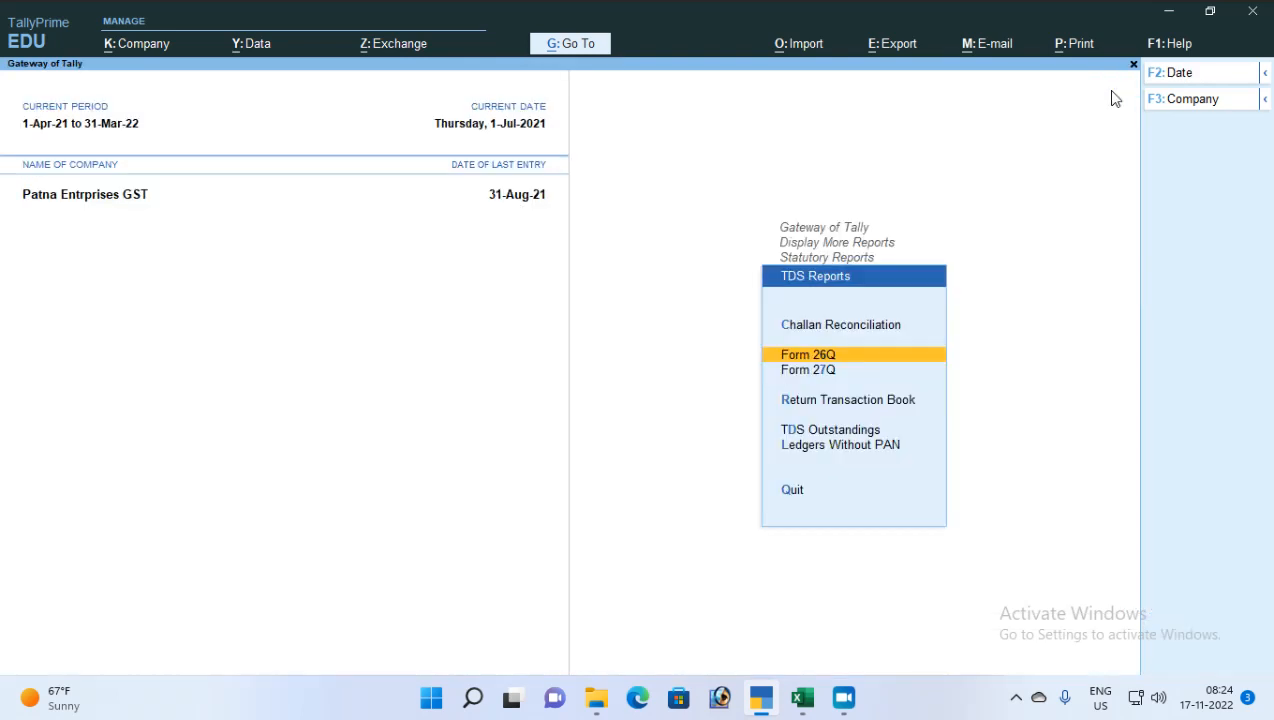
Back out to Gateway of Tally and start a blank Journal voucher No. 2
key(Escape)
key(Escape)
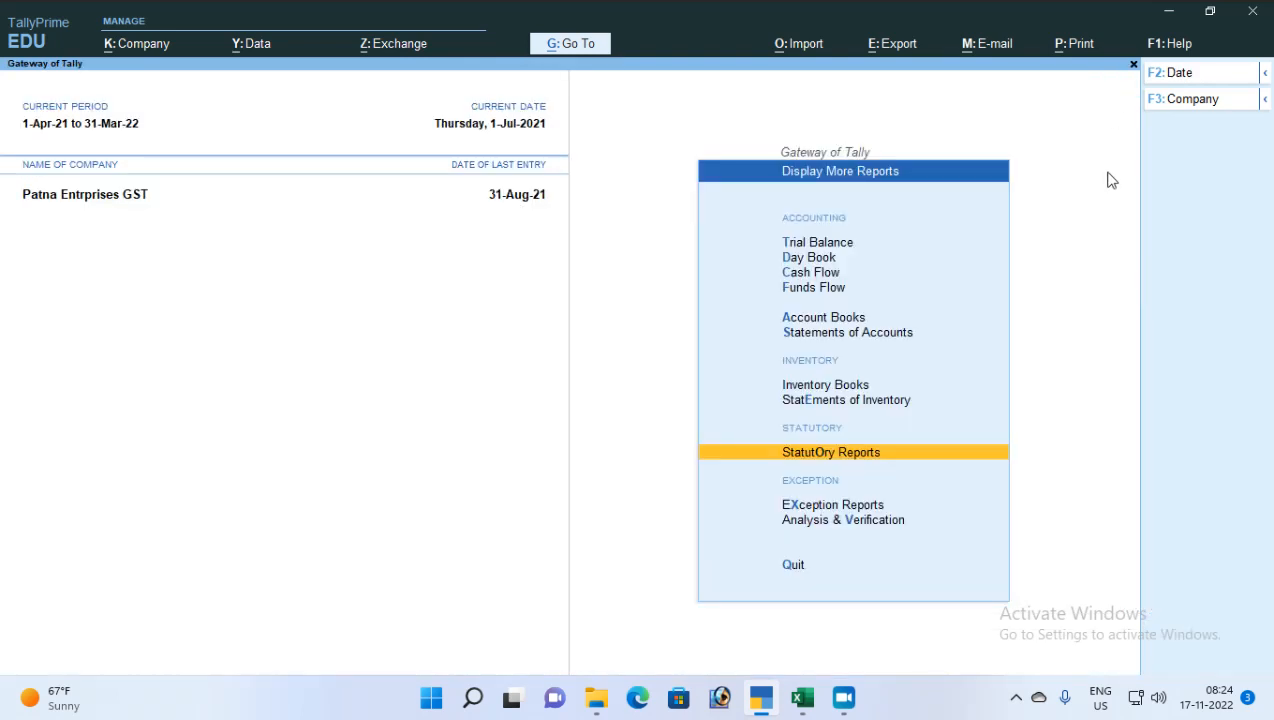
key(Escape)
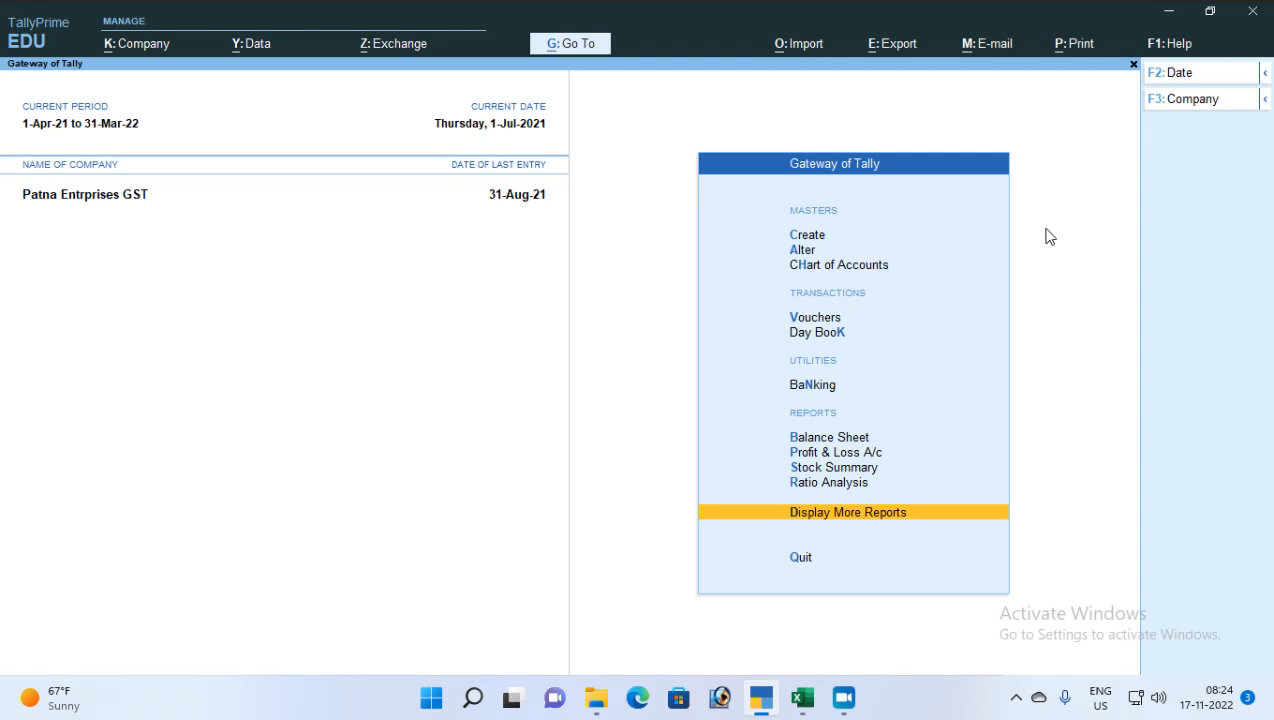
key(Up)
key(Up)
key(Up)
key(Up)
key(Up)
key(Up)
key(Up)
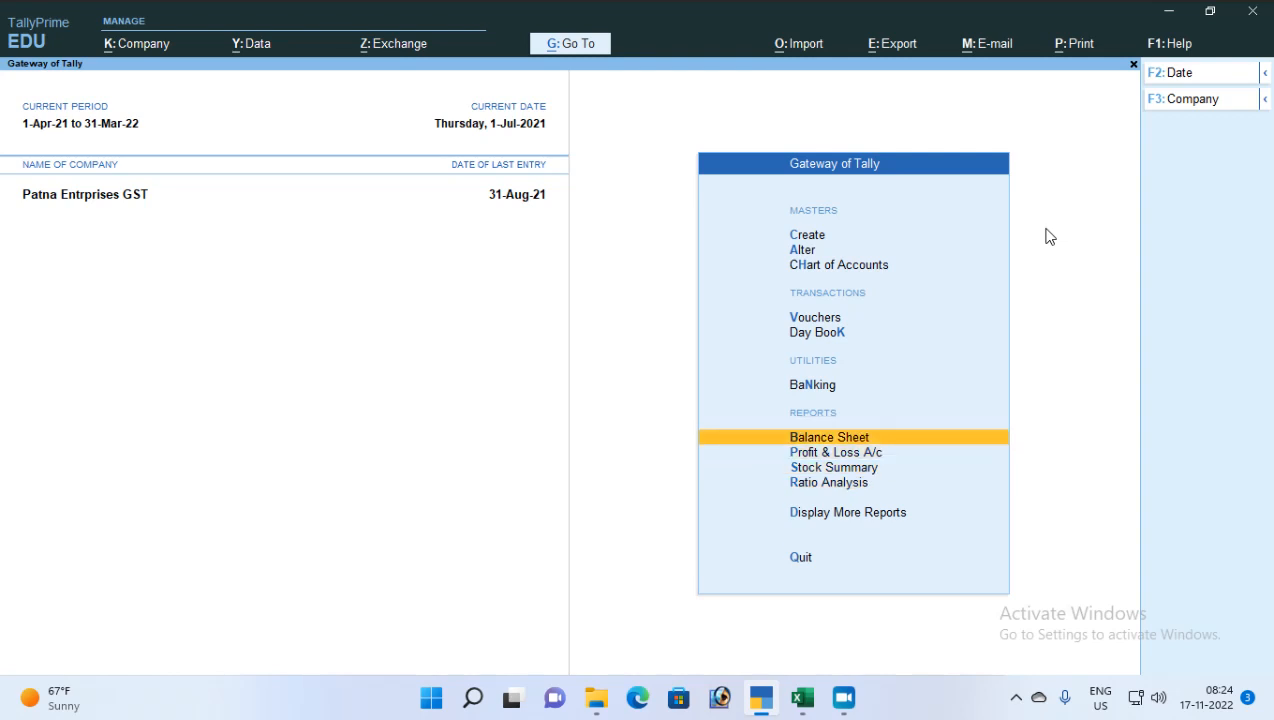
key(Return)
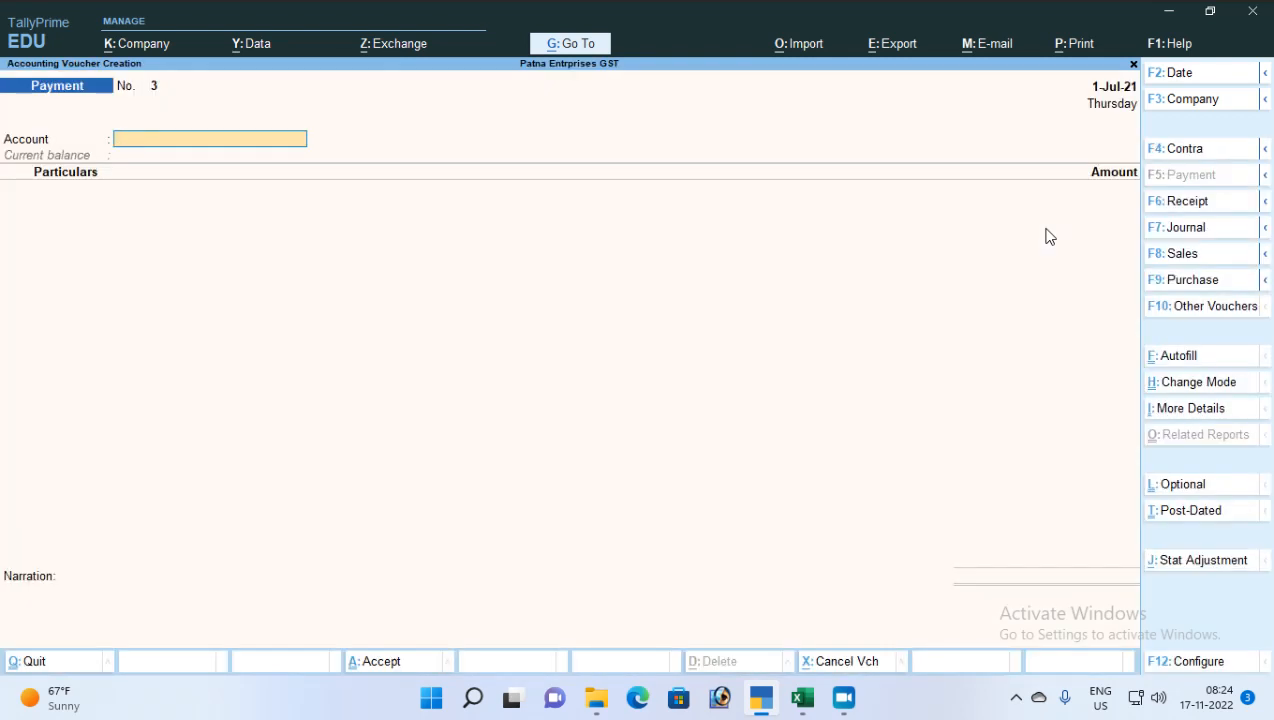
key(F7)
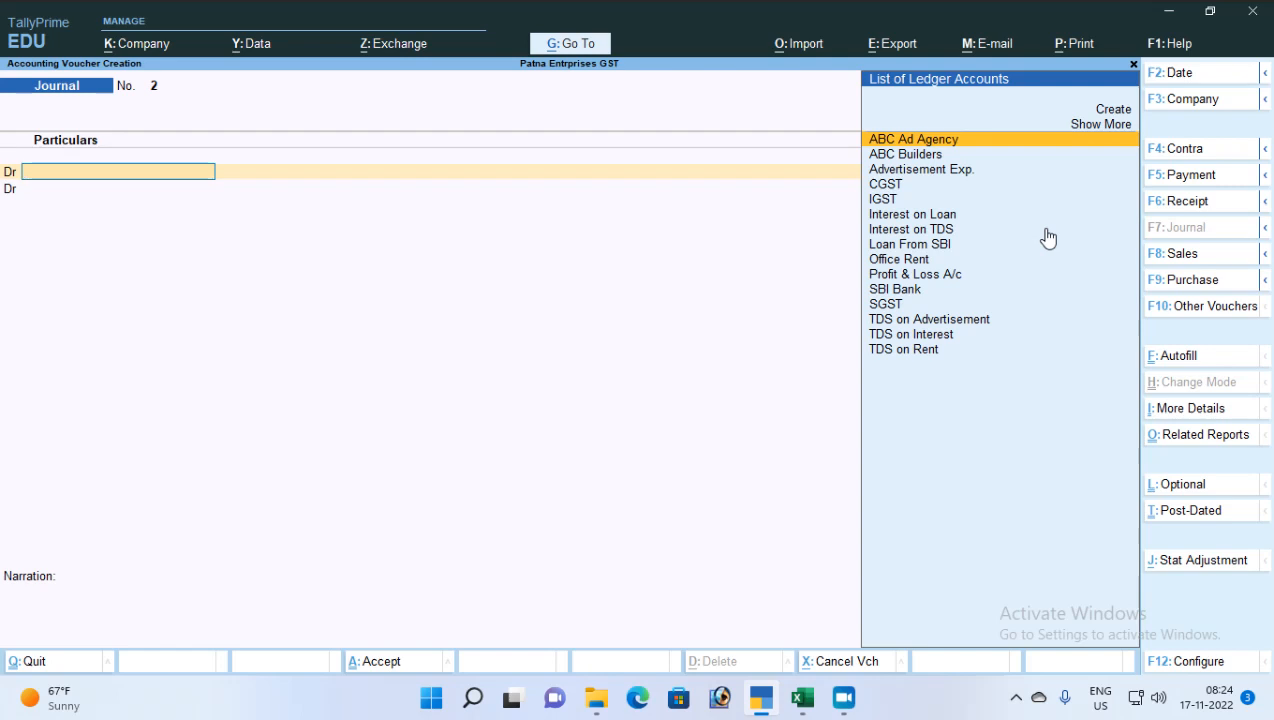
Date the journal 2-Jul-21 and debit Advertisement Exp. by 1,50,000
text(Ad)
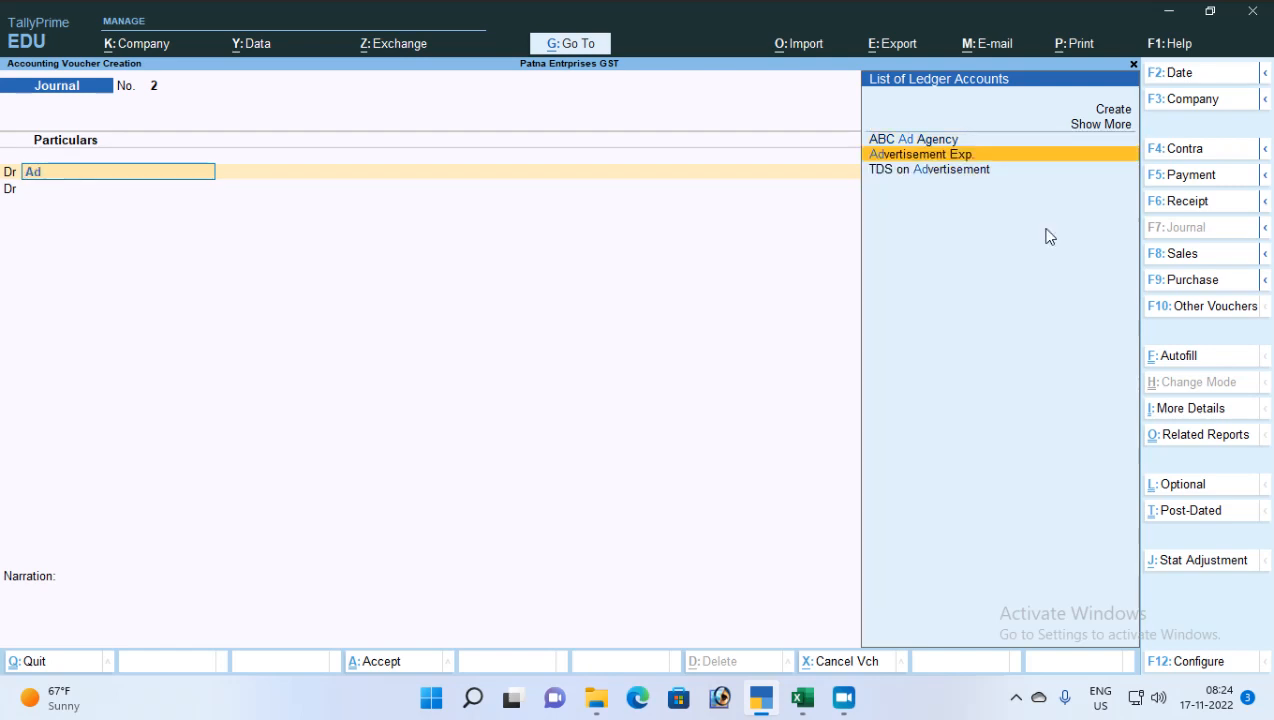
key(Return)
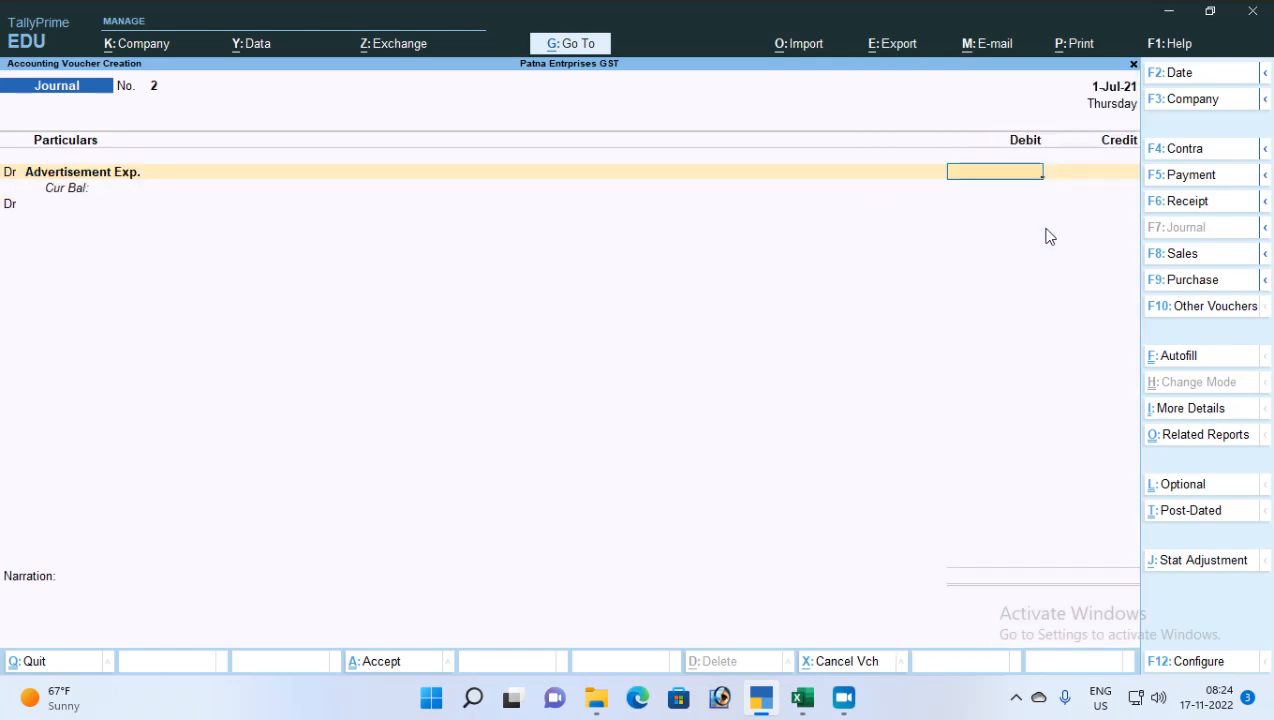
key(F2)
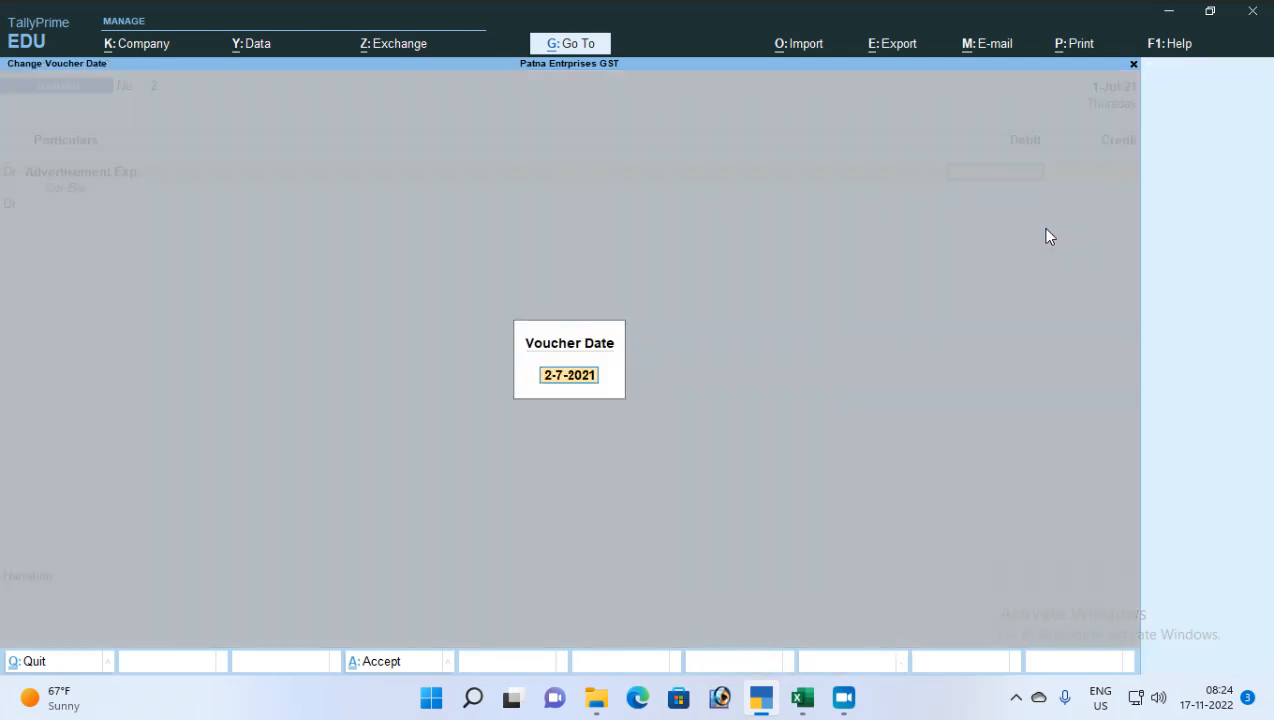
key(Return)
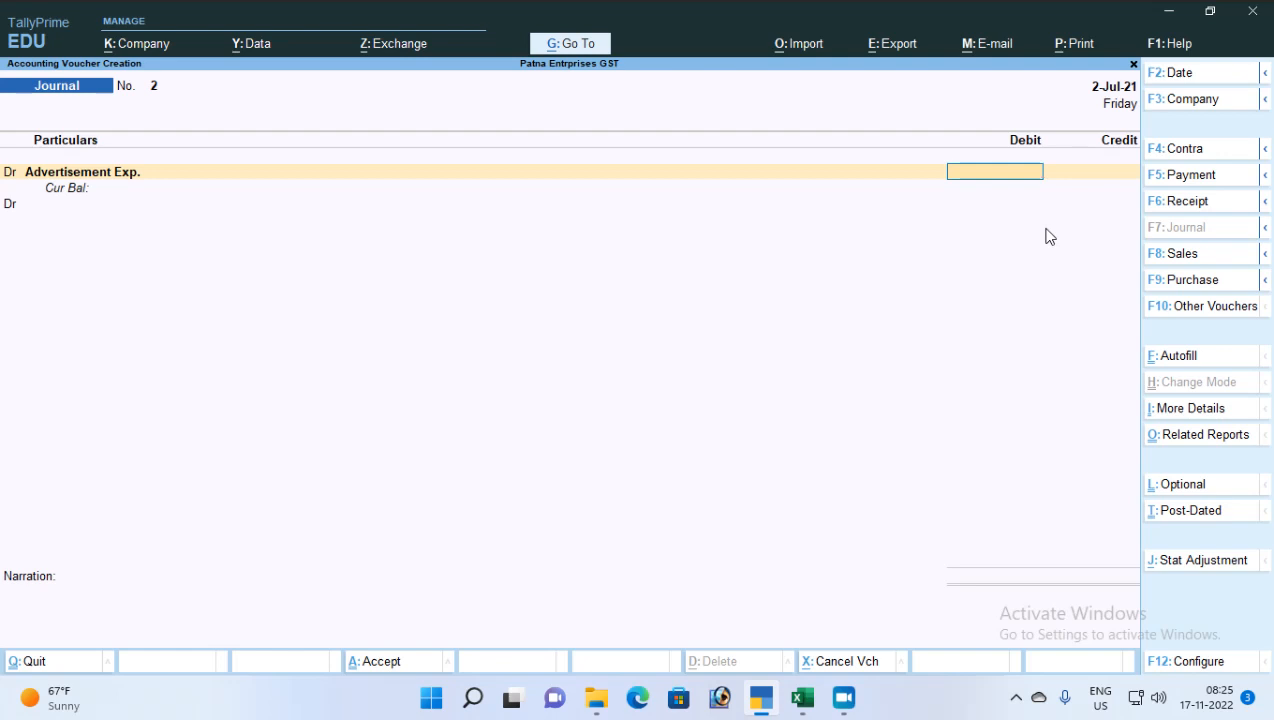
text(150000)
key(Return)
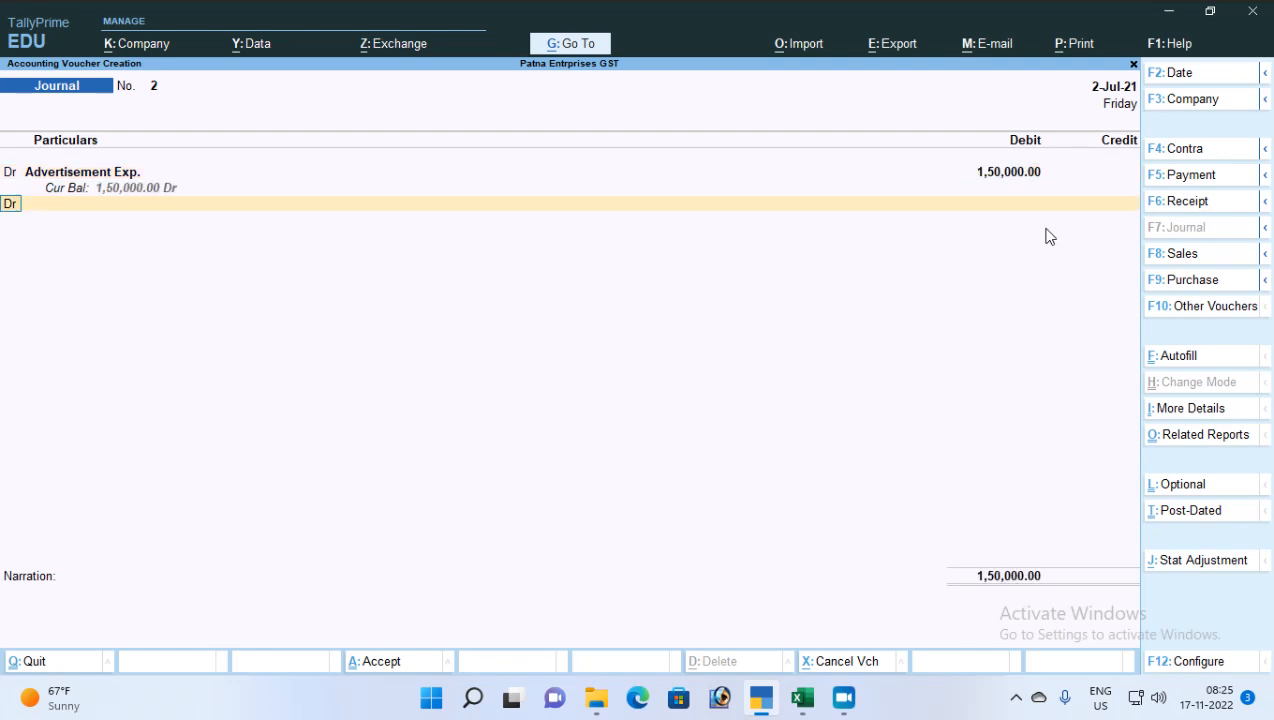
Add a credit line for ABC Ad Agency
text(c)
key(Return)
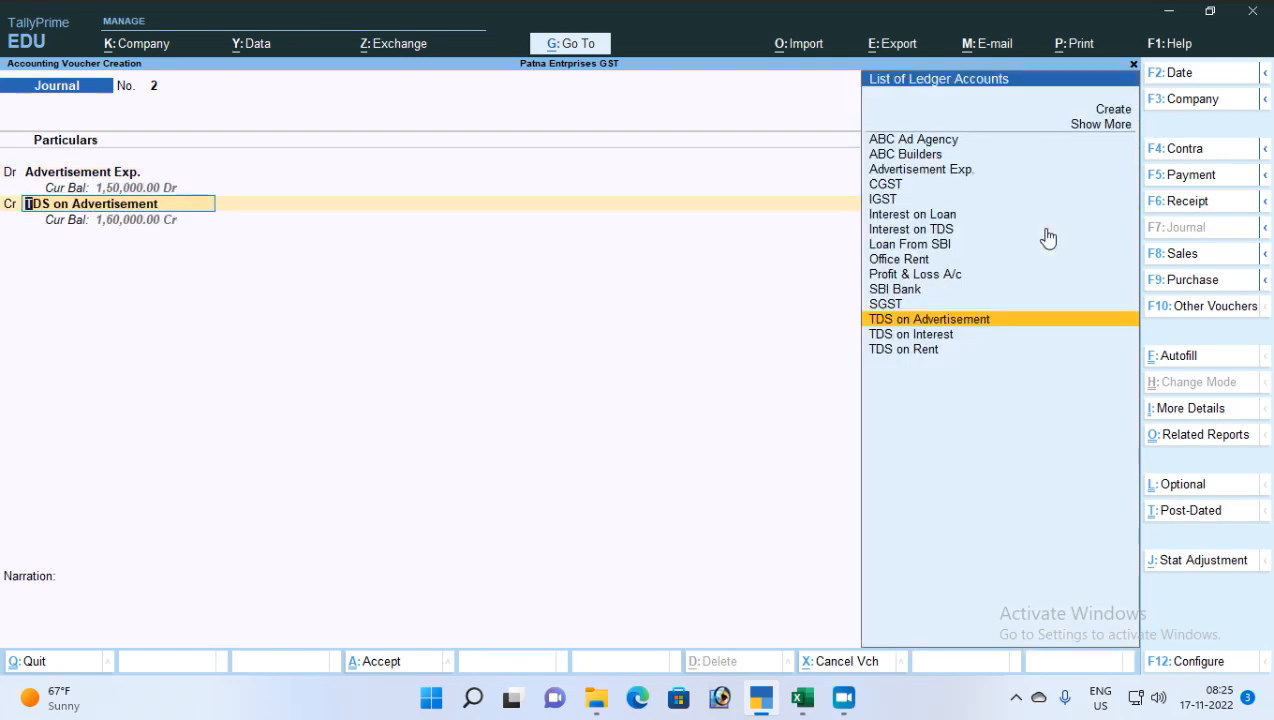
text(A)
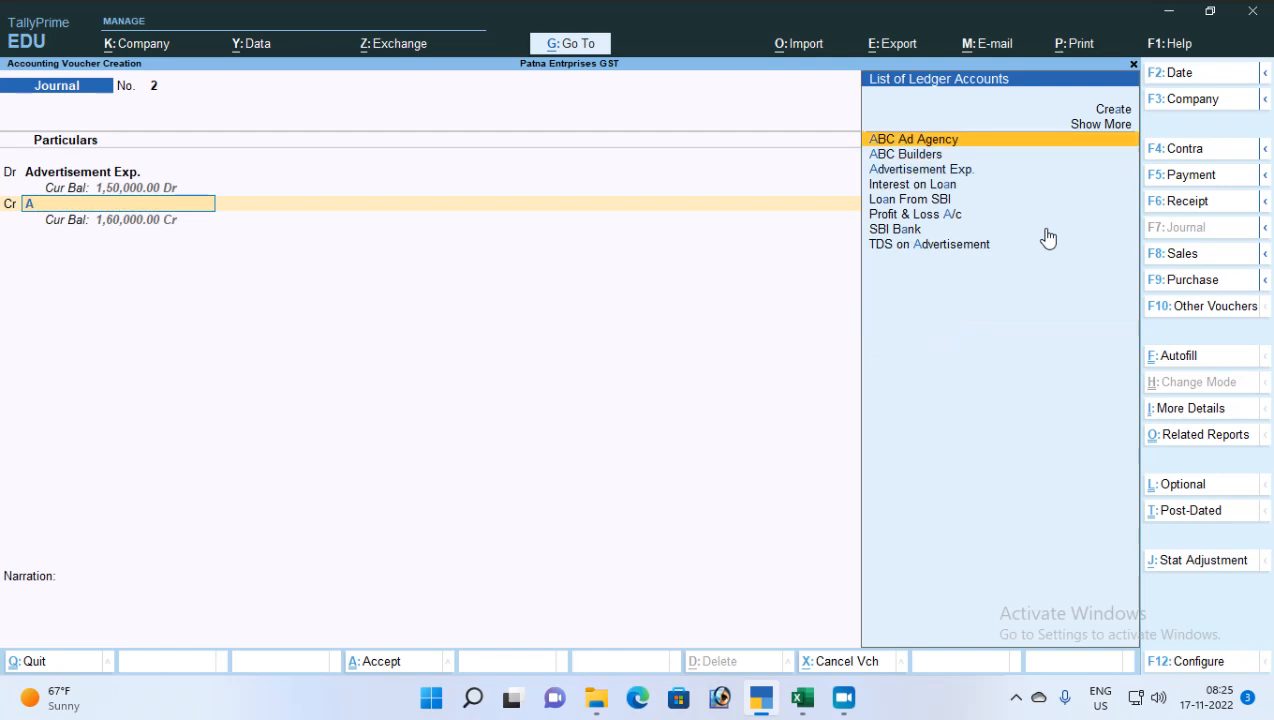
key(Return)
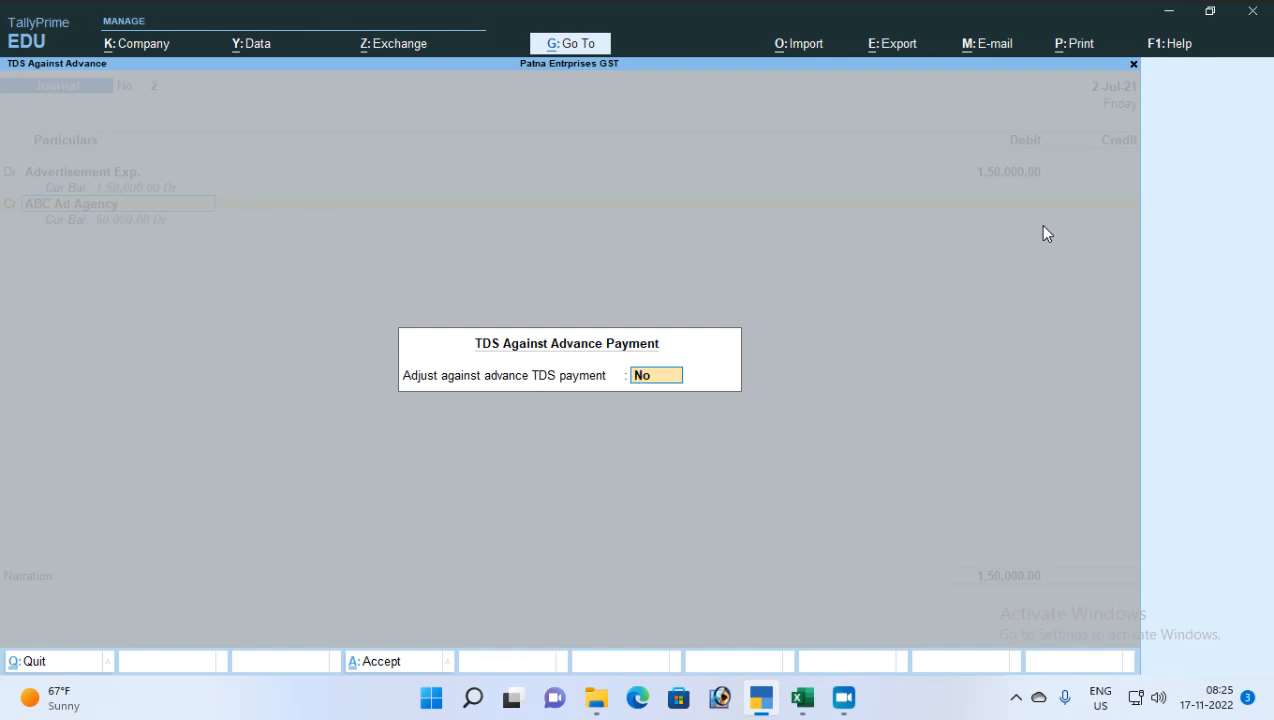
Adjust 50,000 assessable against the advance TDS payment reference Pymt / 2 / 12
text(y)
key(Return)
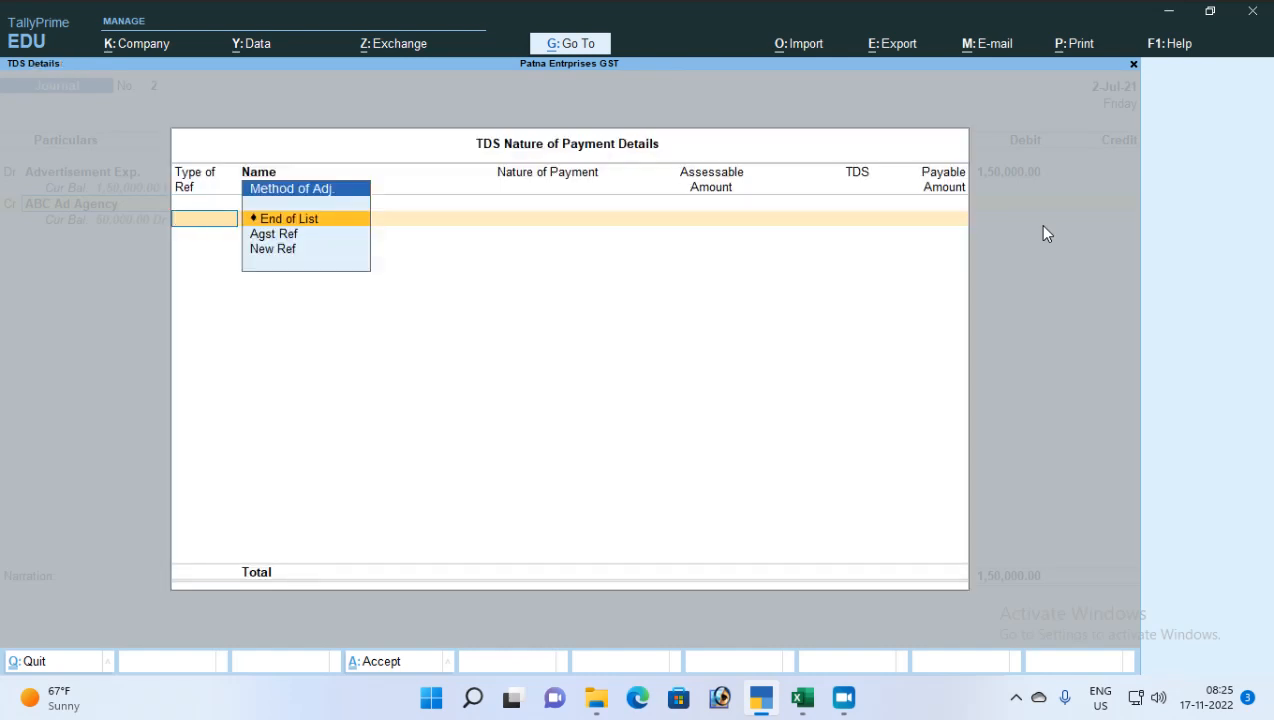
key(Down)
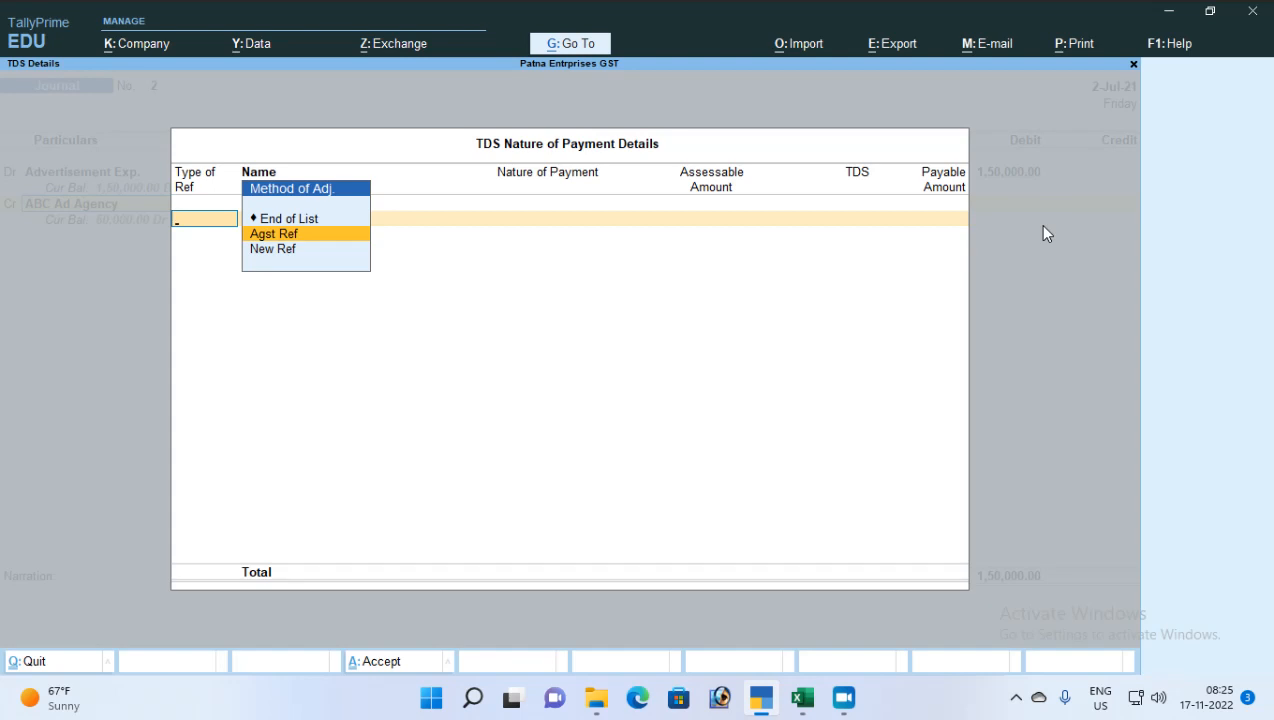
key(Return)
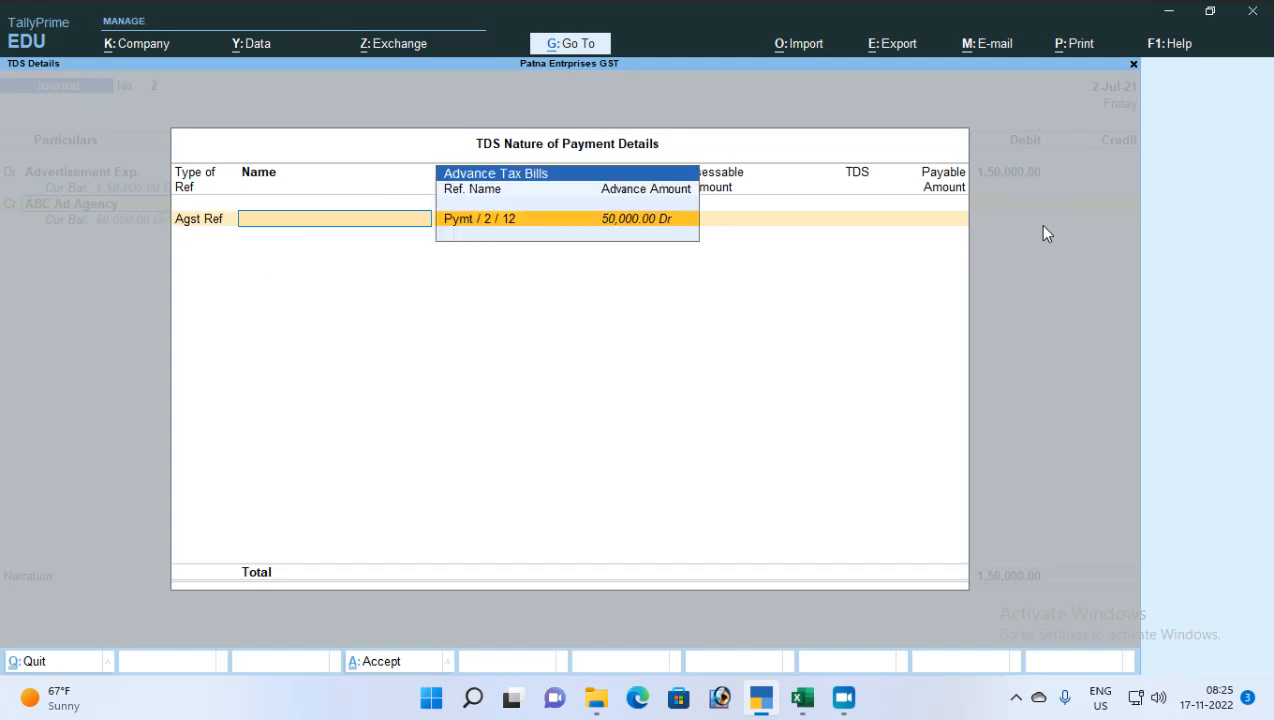
key(Return)
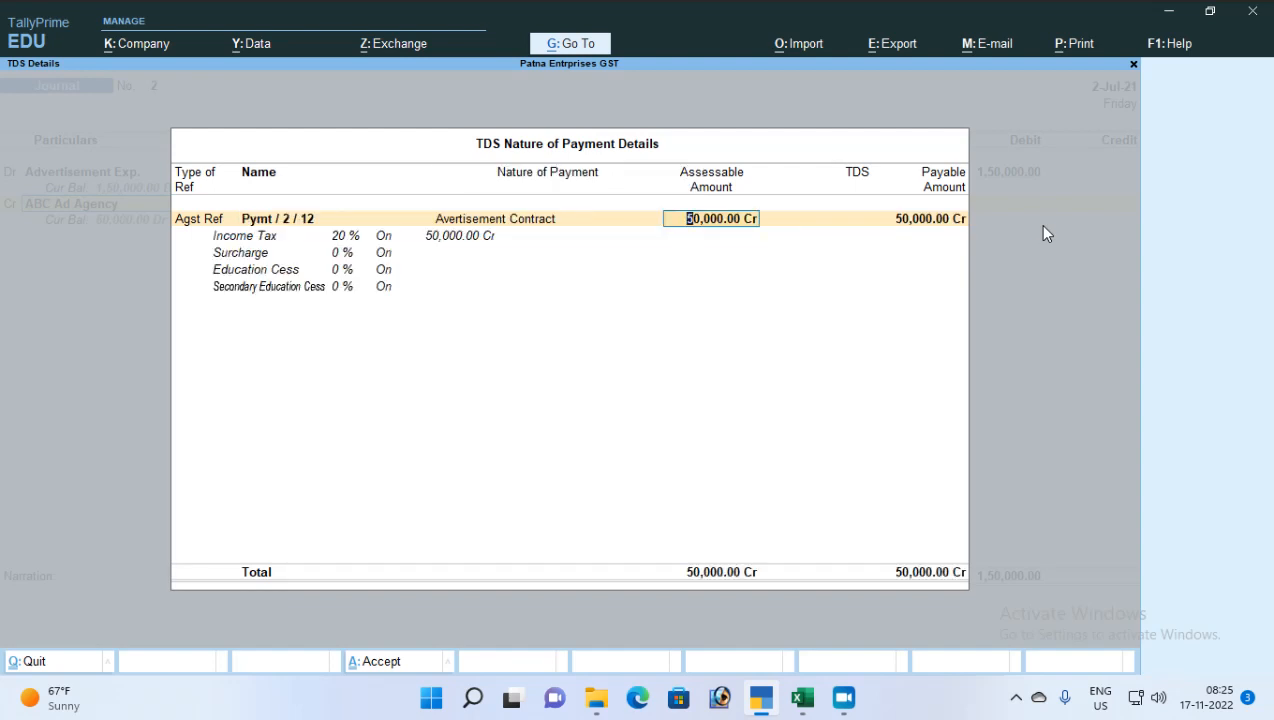
key(Return)
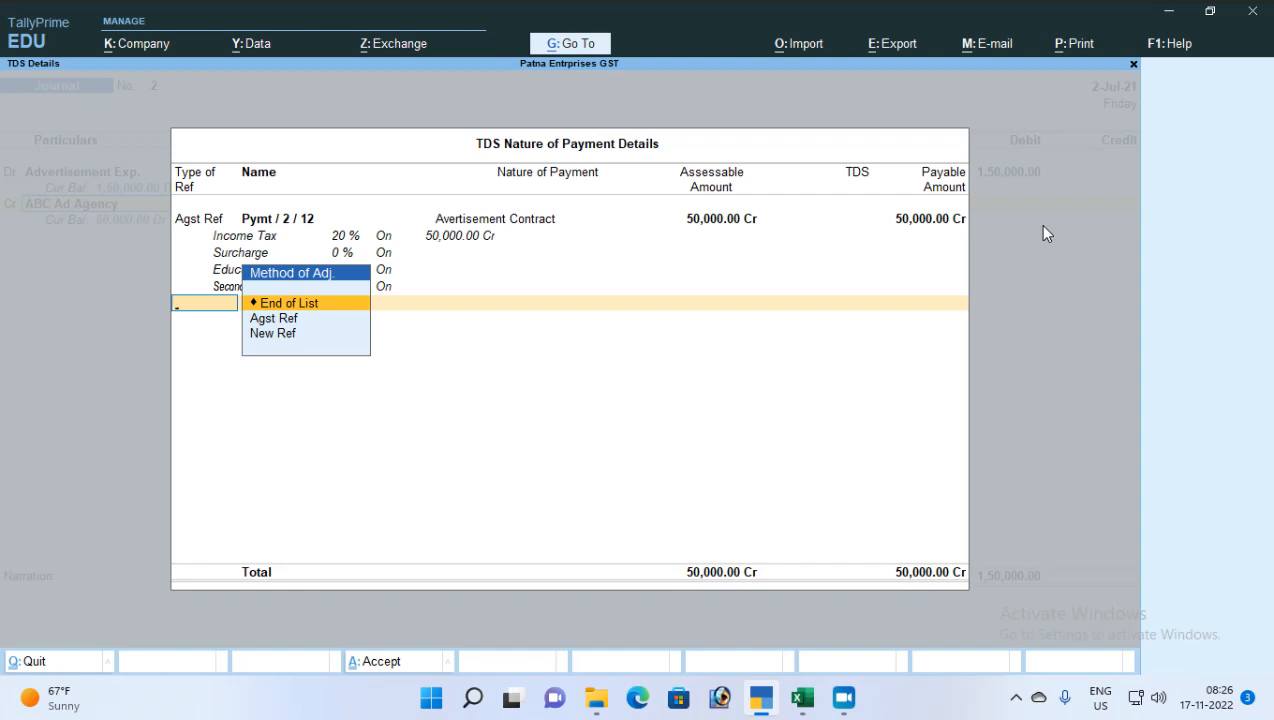
Add new reference Jrnl/2 with nature of payment Avertisement Contract and finish the TDS details
key(Down)
key(Down)
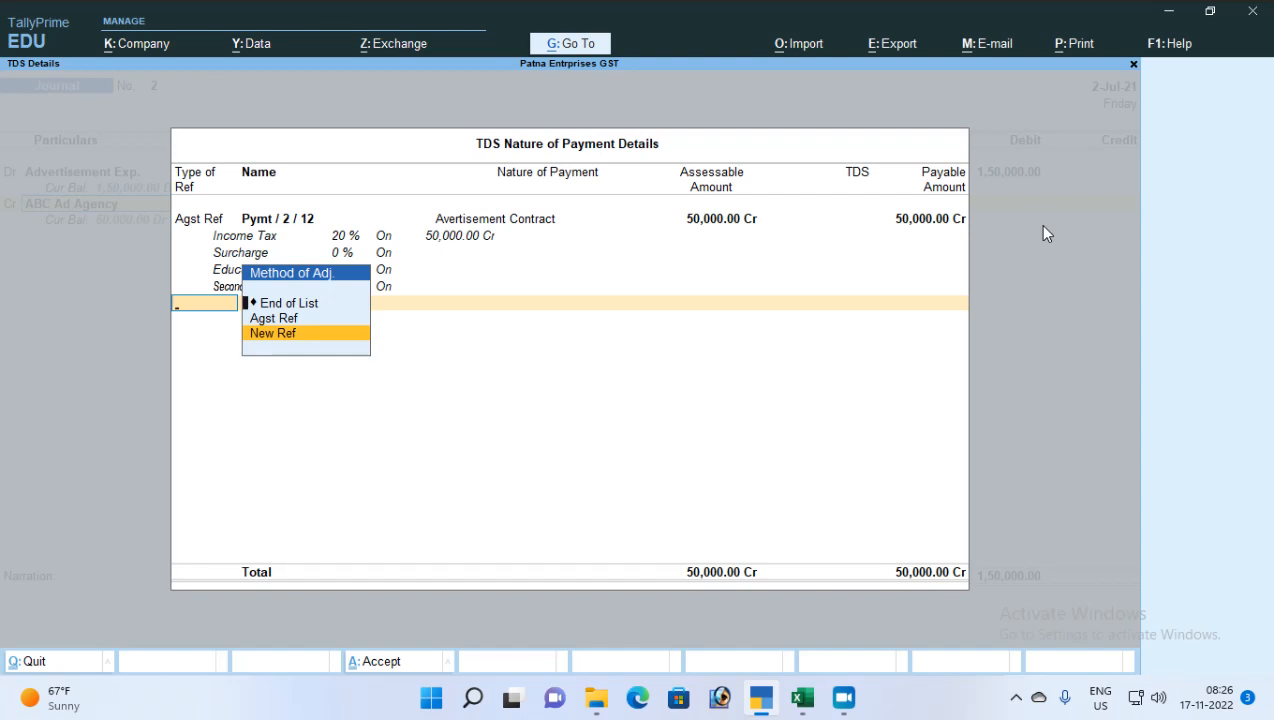
key(Return)
key(Return)
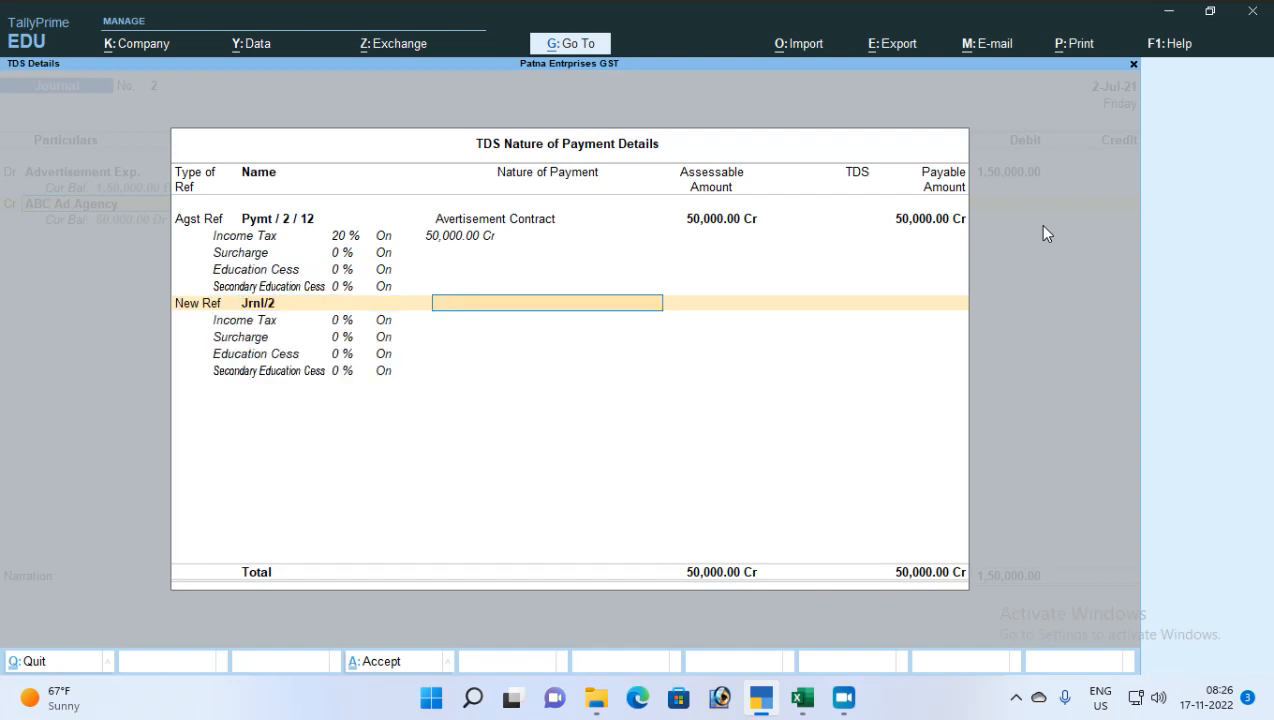
text(A)
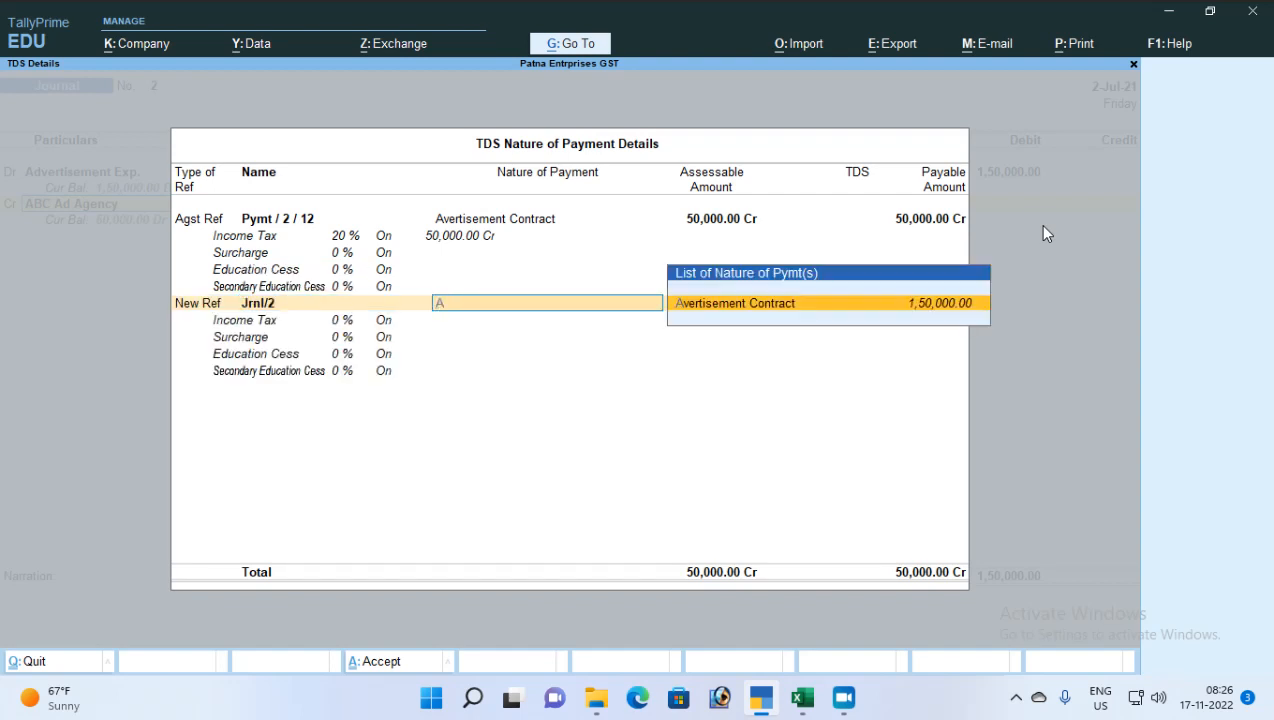
key(Return)
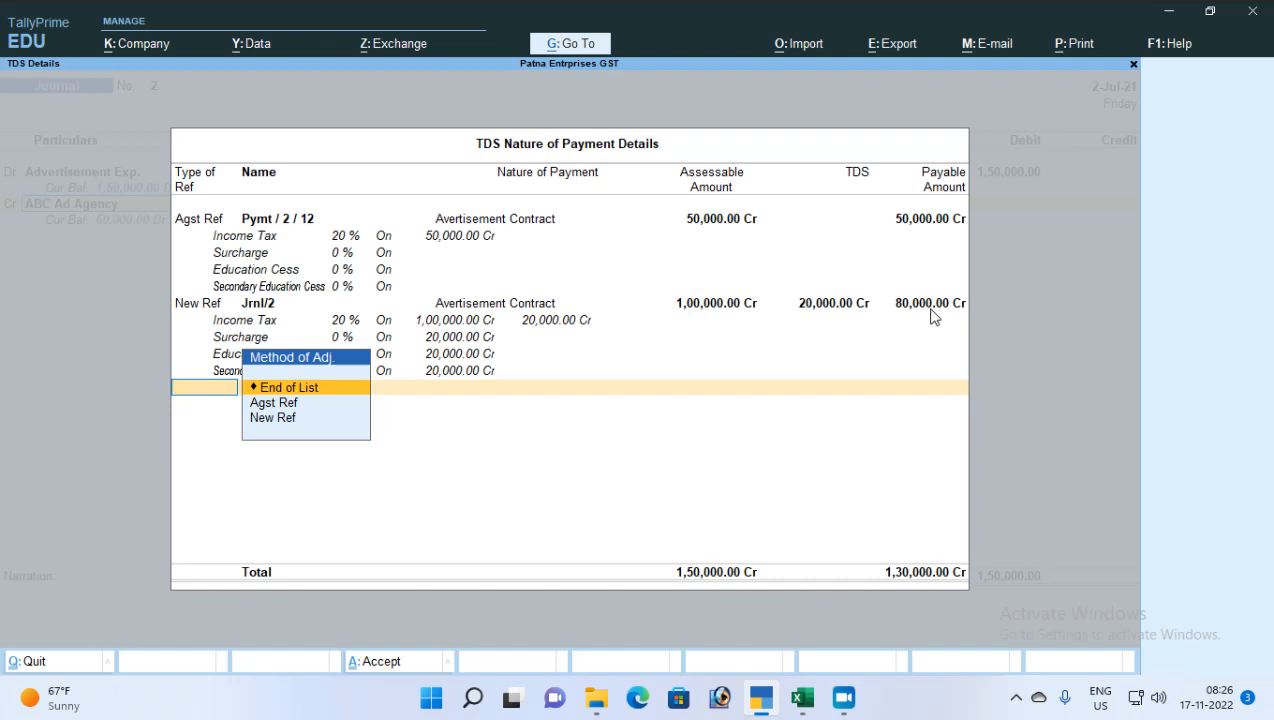
key(Return)
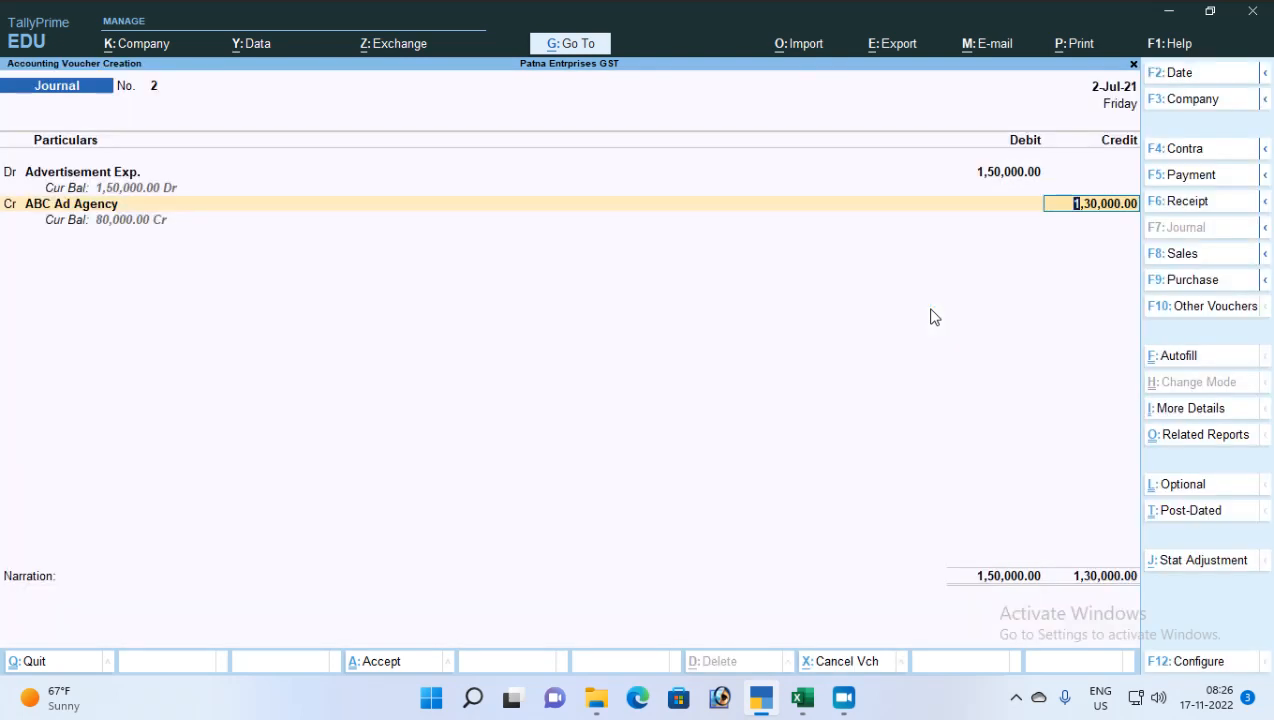
Create the new credit bill reference AAA-001 for ABC Ad Agency
key(Return)
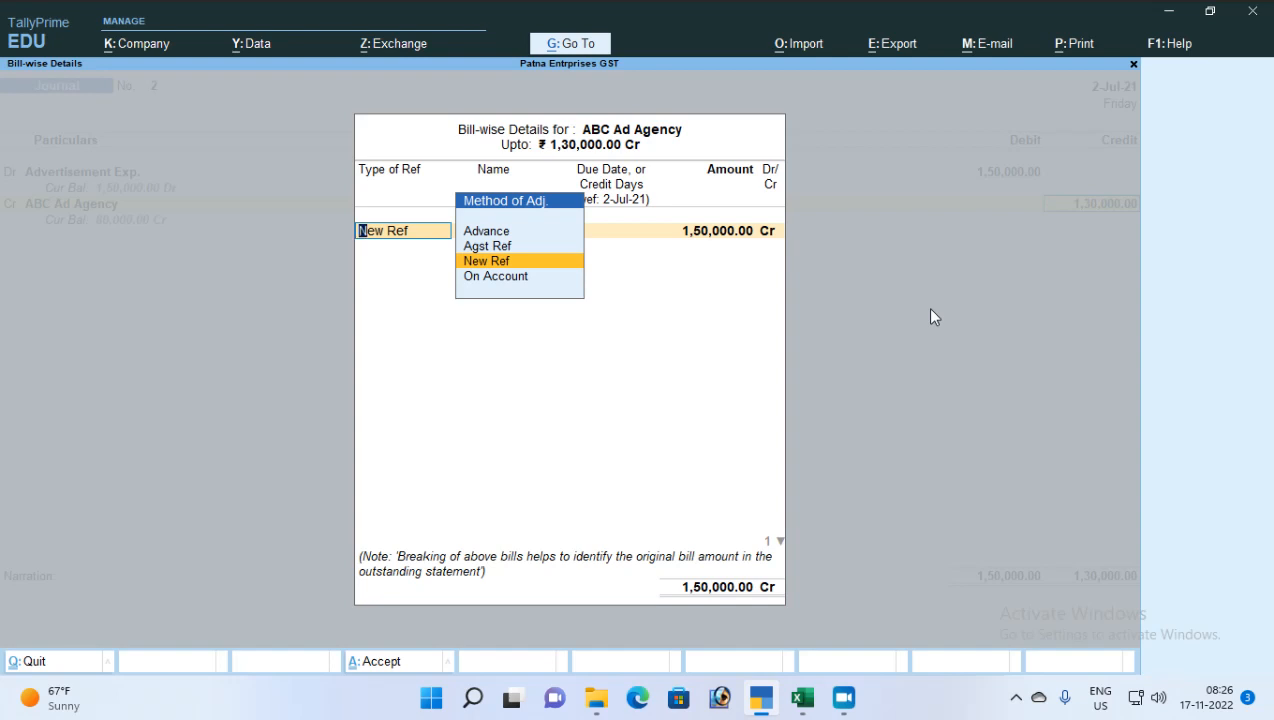
key(Return)
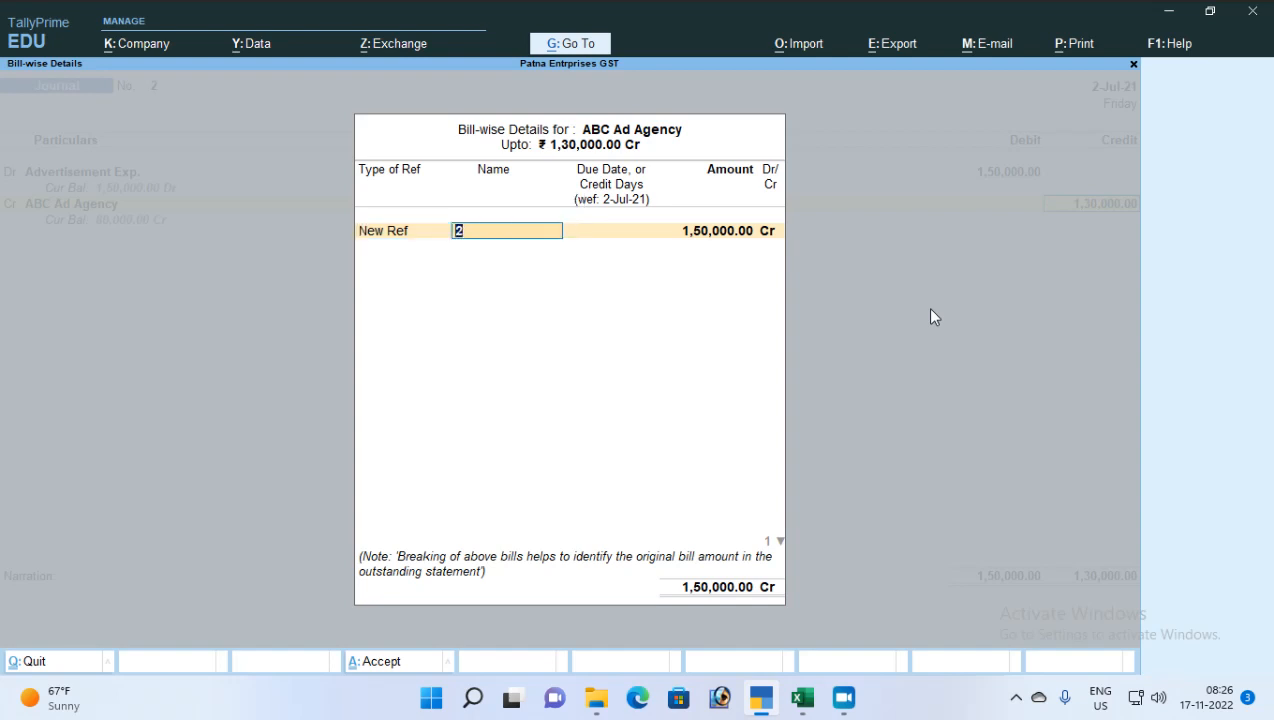
text(AAA-001)
key(Return)
key(Return)
key(Return)
key(Return)
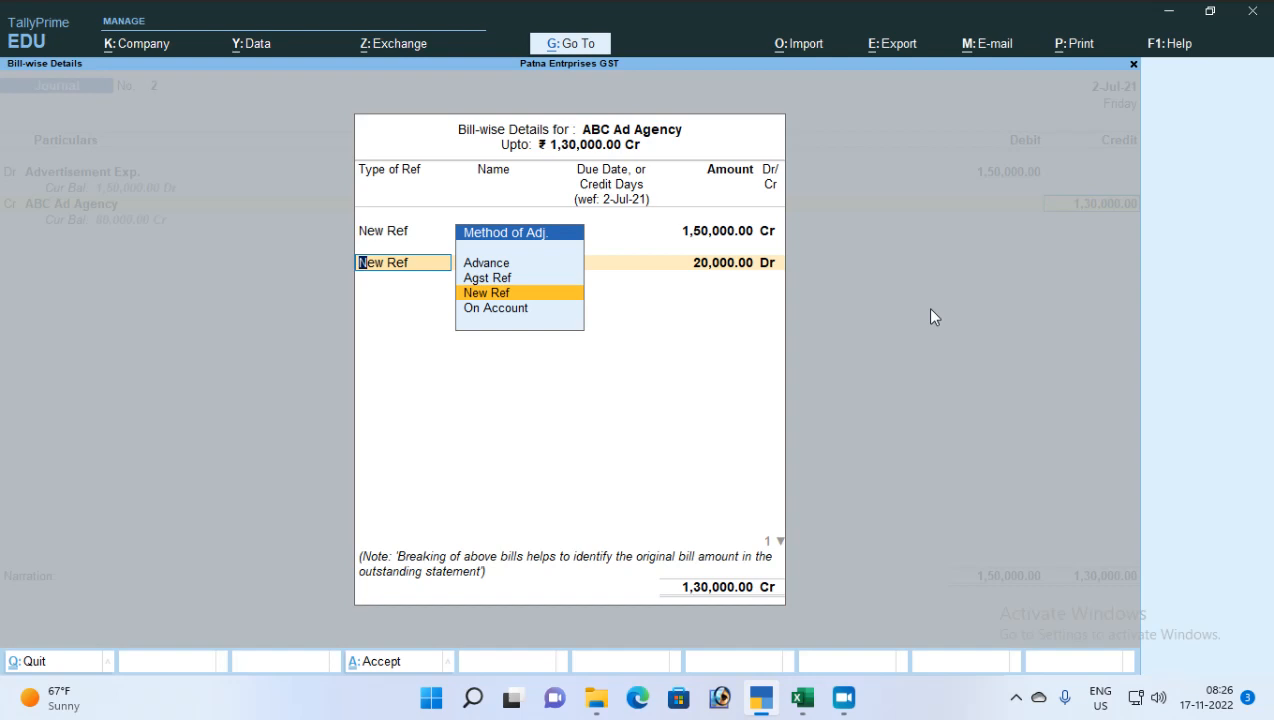
key(Return)
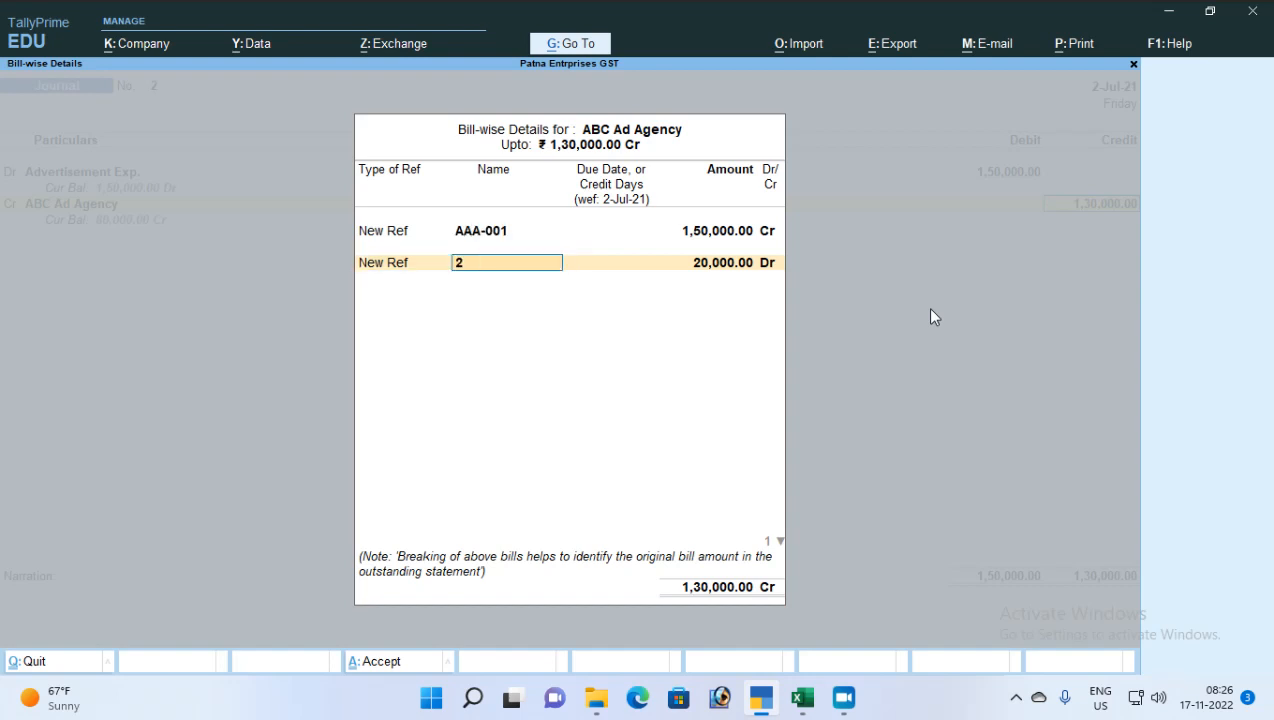
Add bill reference TDS-AAA-002 for 20,000 Dr and close bill-wise details
text(TDS-AAa)
key(BackSpace)
text(A-)
text(-002)
key(BackSpace)
key(BackSpace)
key(BackSpace)
key(BackSpace)
text(002)
key(Return)
key(Return)
key(Return)
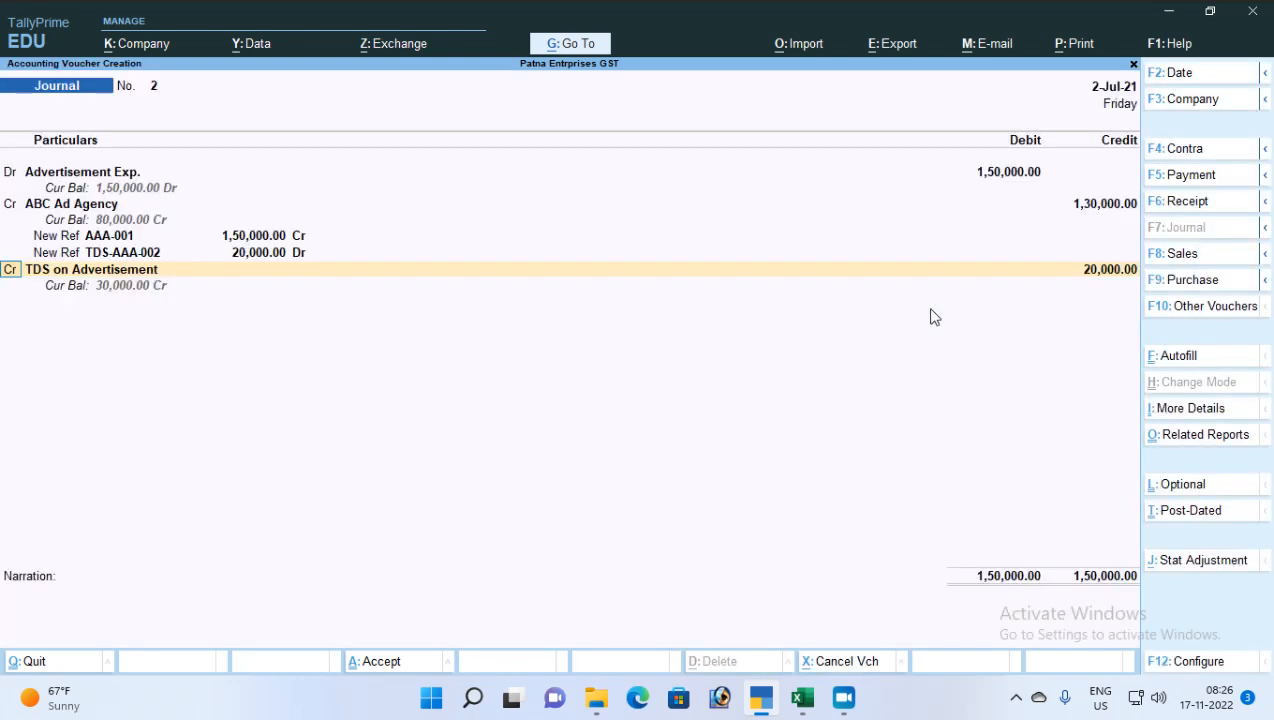
key(Return)
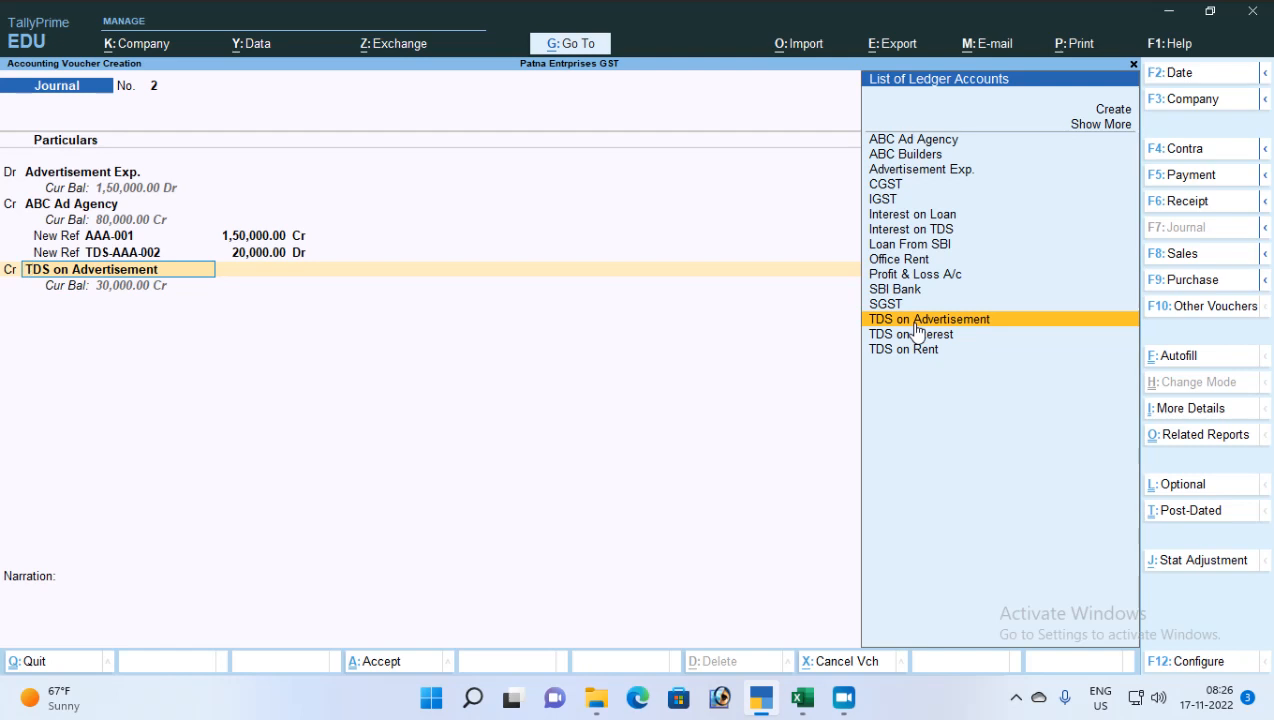
Credit TDS on Advertisement 20,000, save the journal, and leave voucher entry
key(Return)
key(Return)
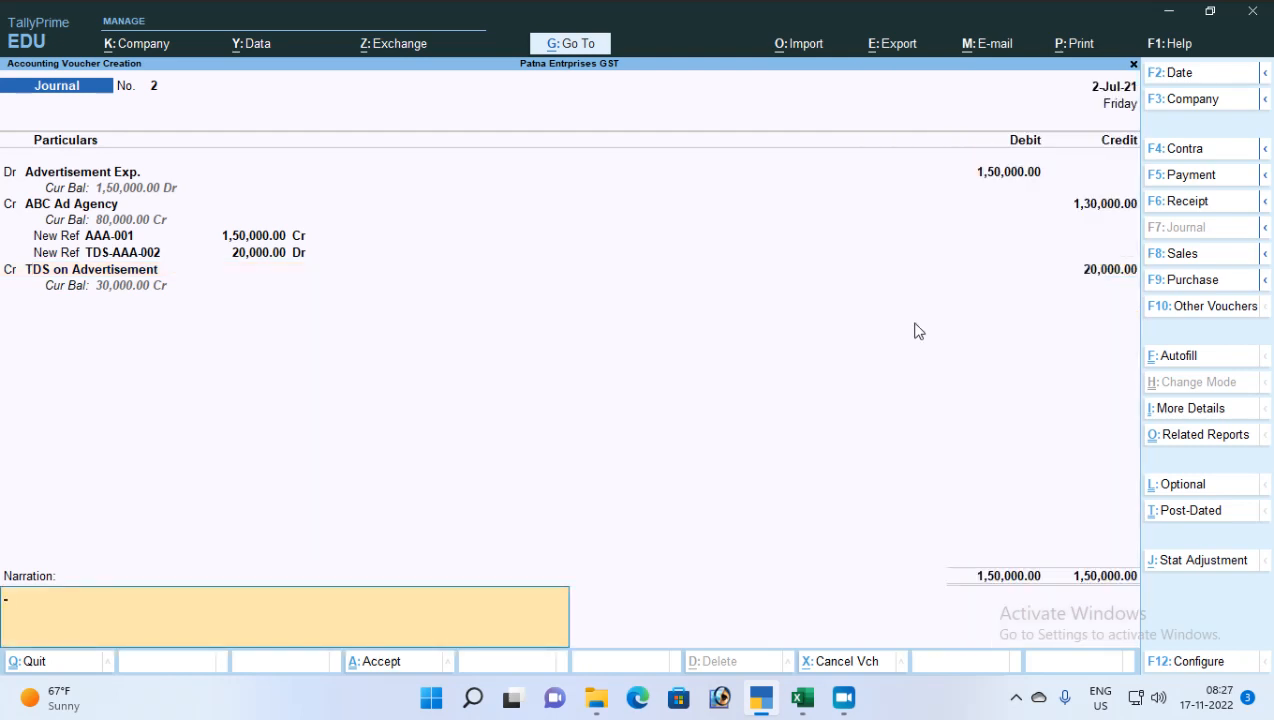
key(Return)
key(Return)
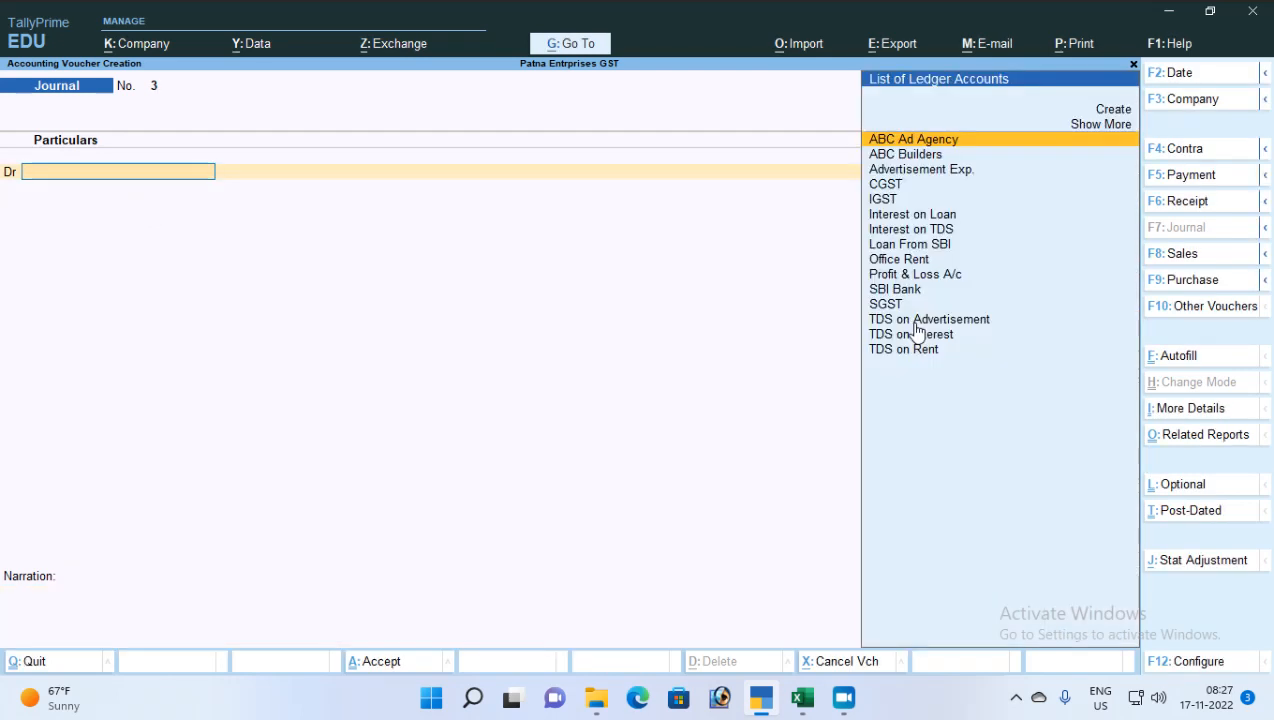
key(Escape)
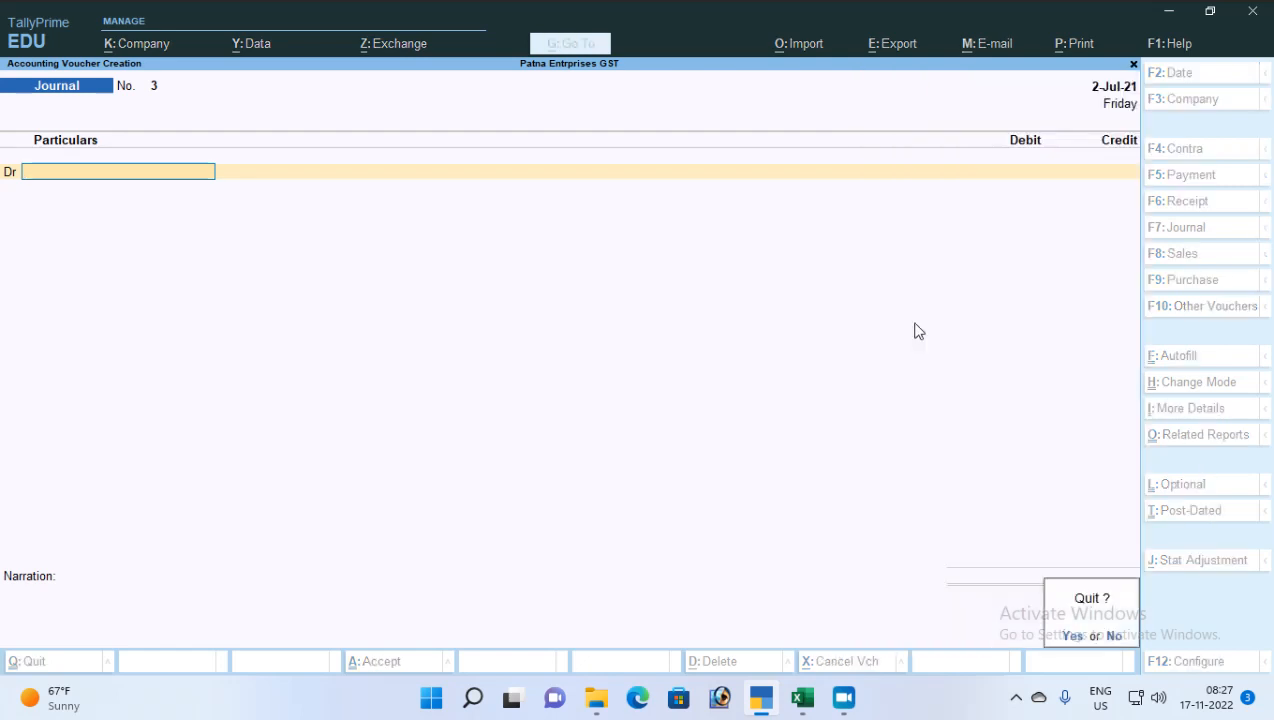
key(Escape)
key(Escape)
key(Escape)
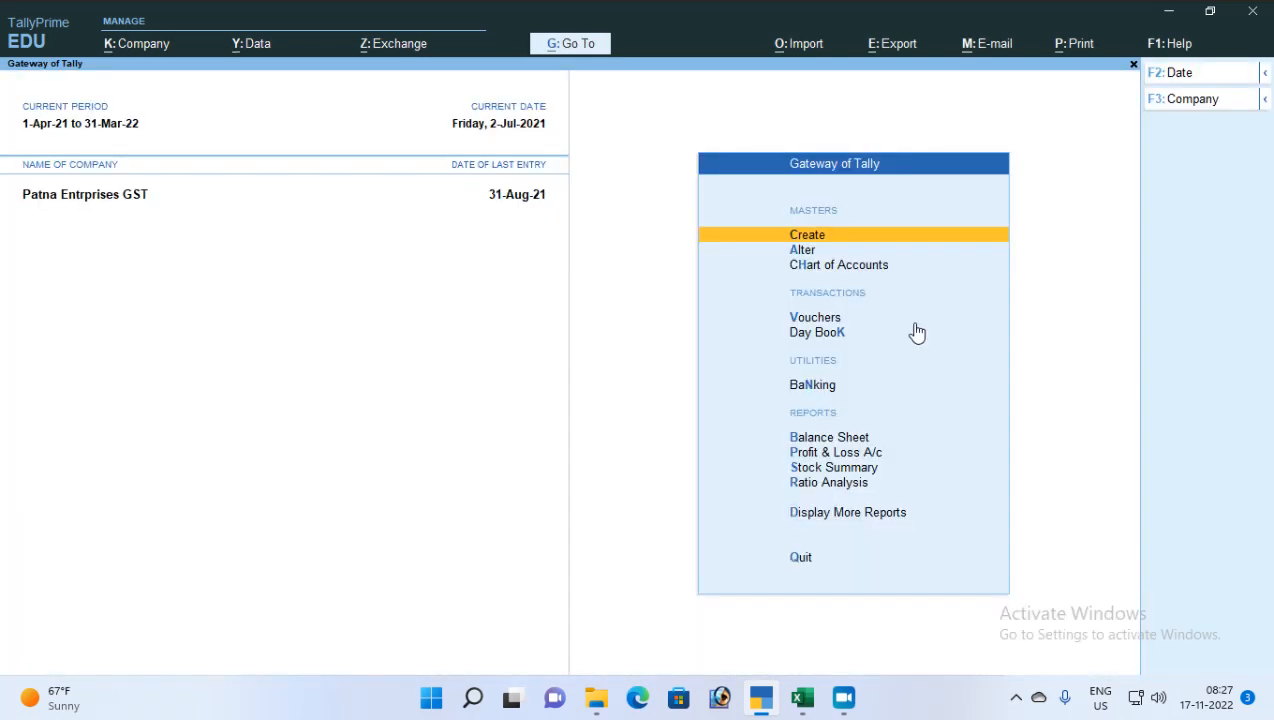
Open Form 26Q from TDS Reports and review the Deduction at Higher Rate row
key(d)
key(o)
key(t)
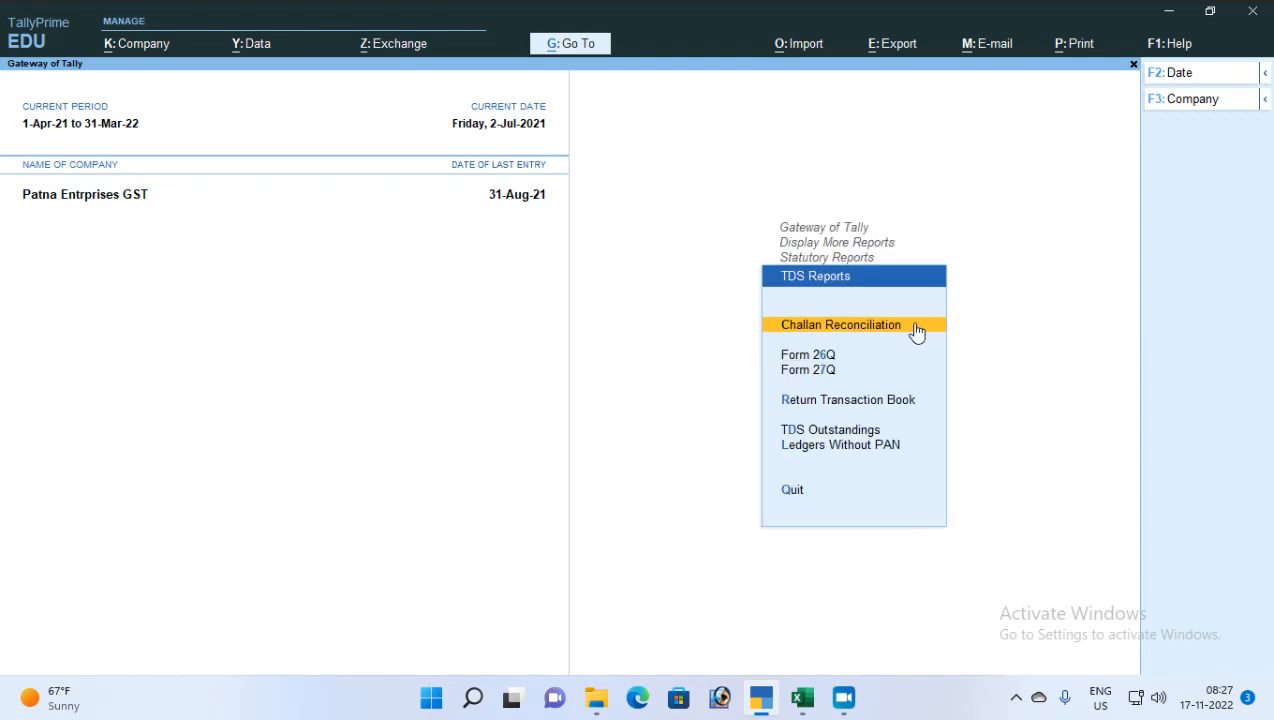
key(Down)
key(Return)
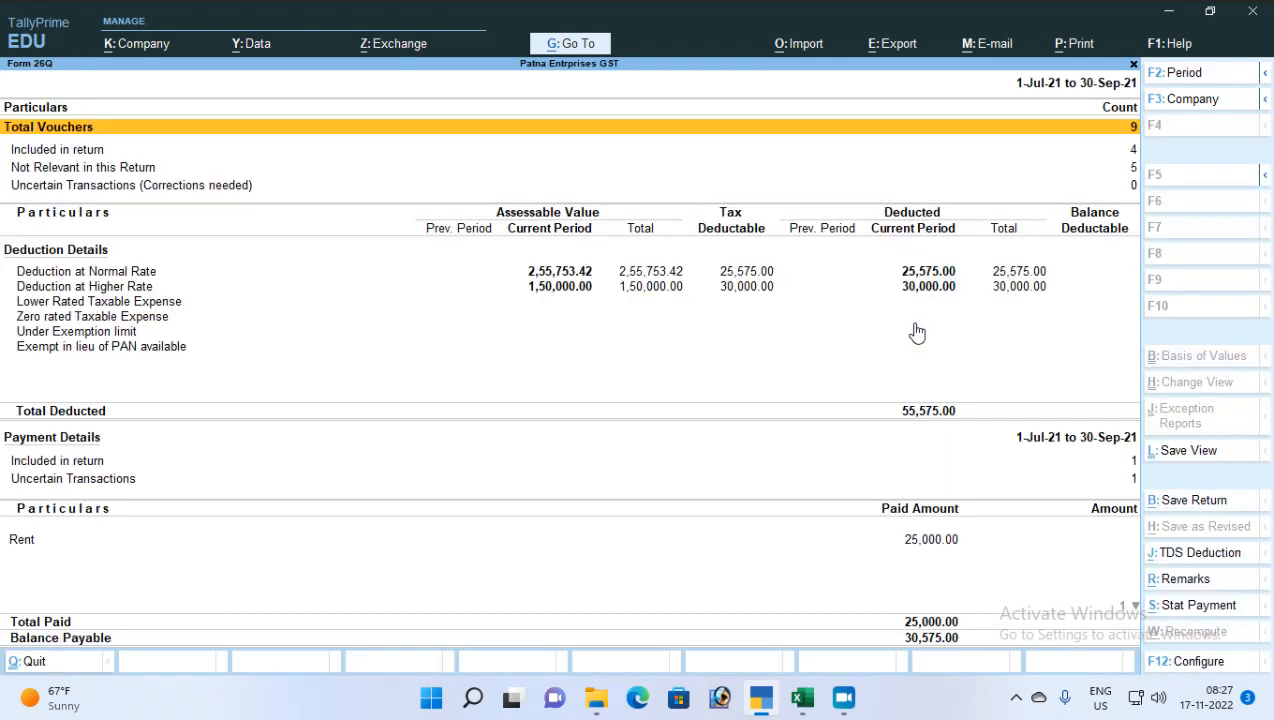
key(Down)
key(Down)
key(Down)
key(Down)
key(Down)
key(Down)
key(Up)
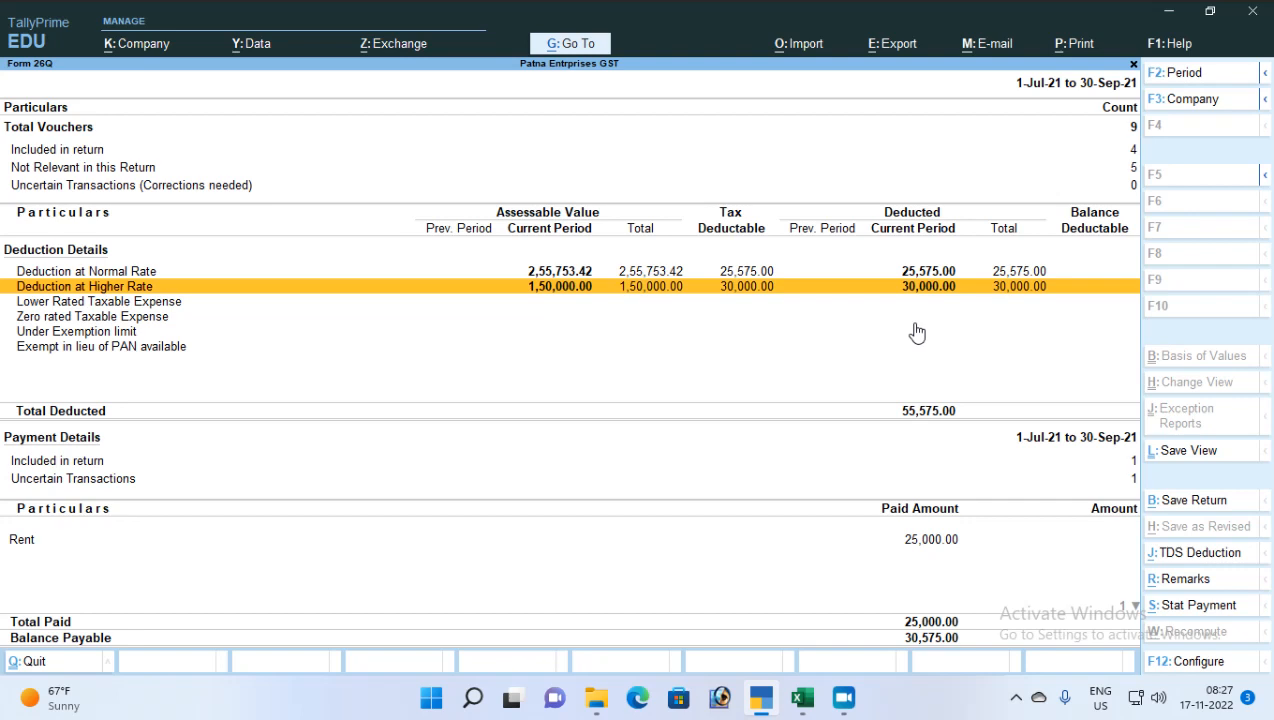
key(Down)
key(Down)
key(Down)
key(Down)
key(Down)
key(Down)
key(Down)
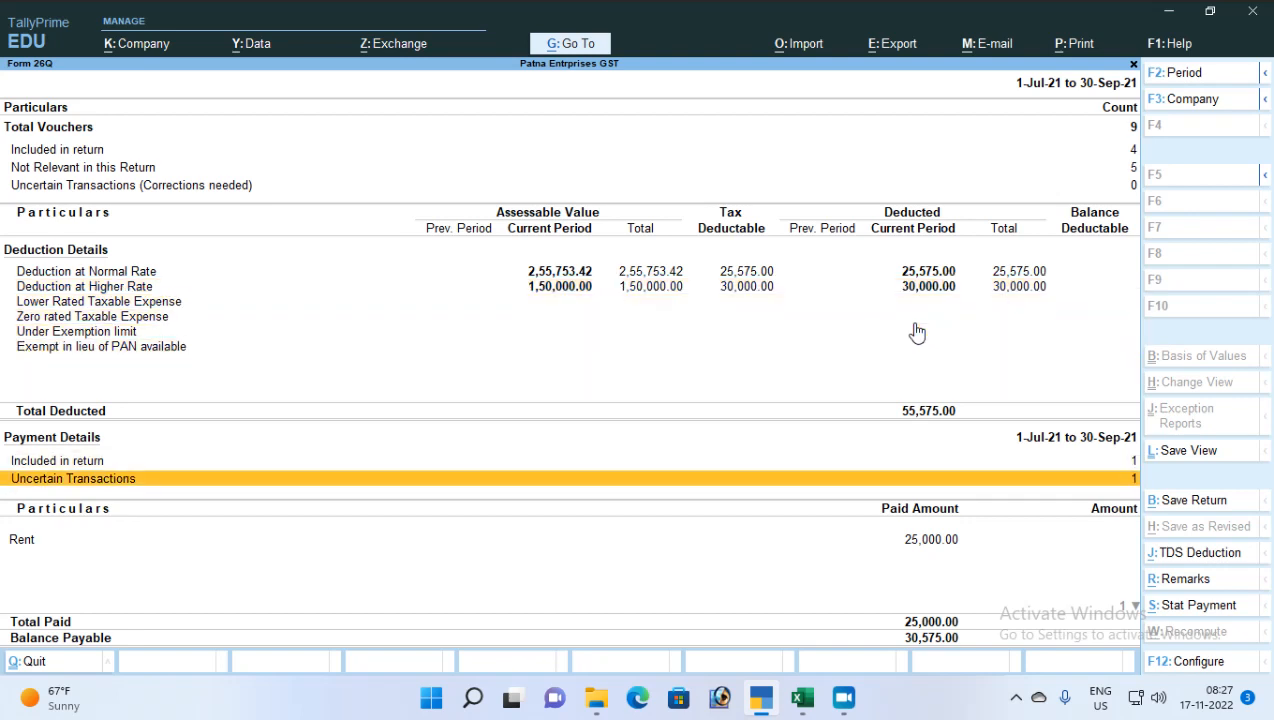
key(Up)
key(Up)
key(Up)
key(Up)
key(Up)
key(Up)
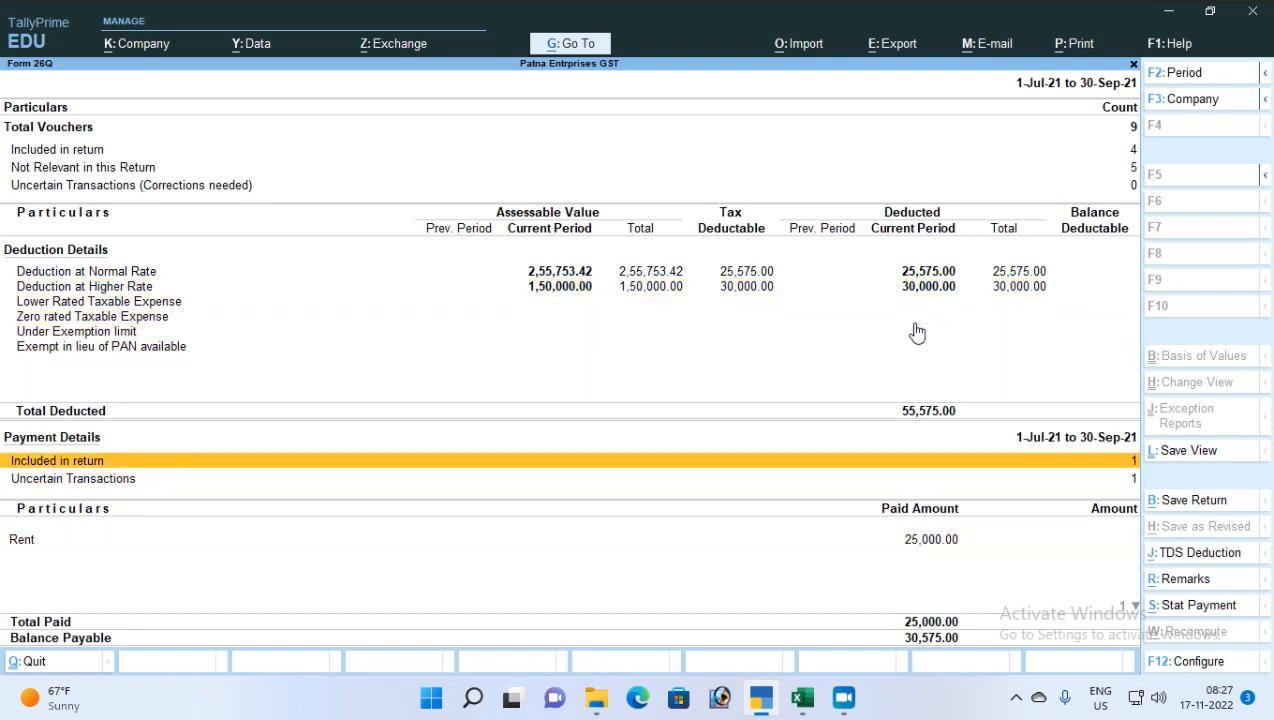
key(Up)
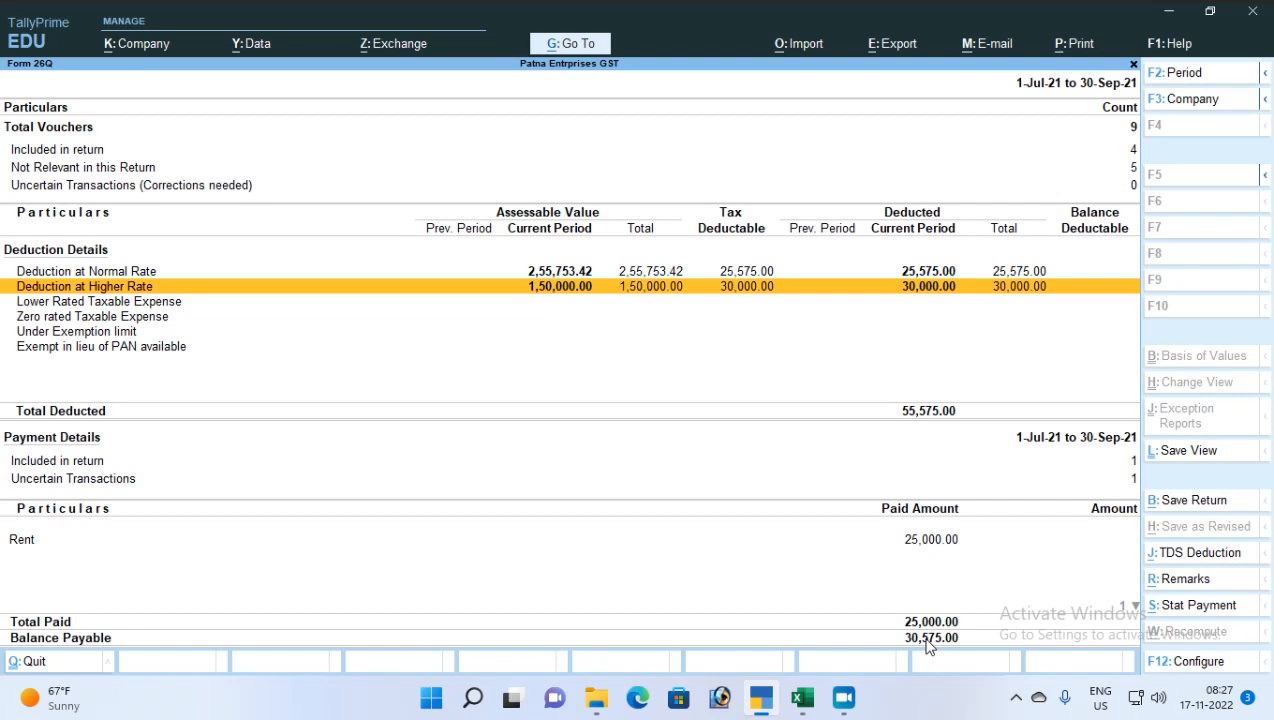
key(Up)
key(Up)
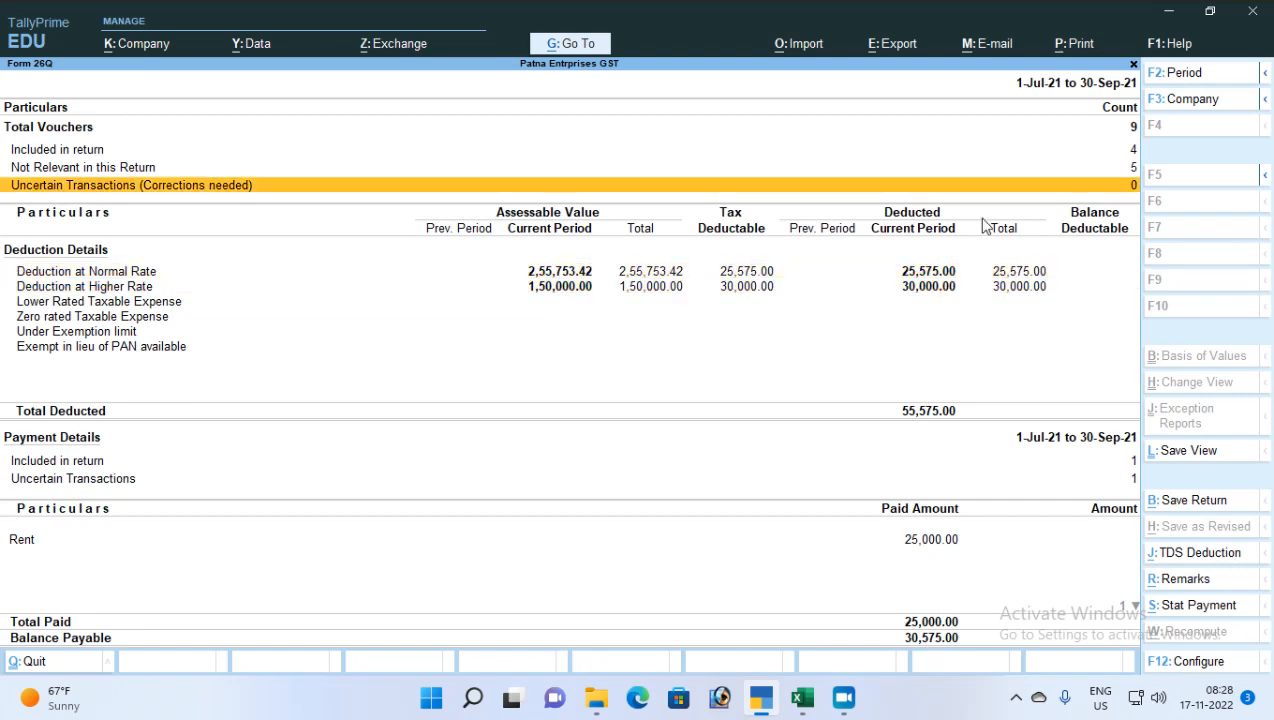
click(560, 292)
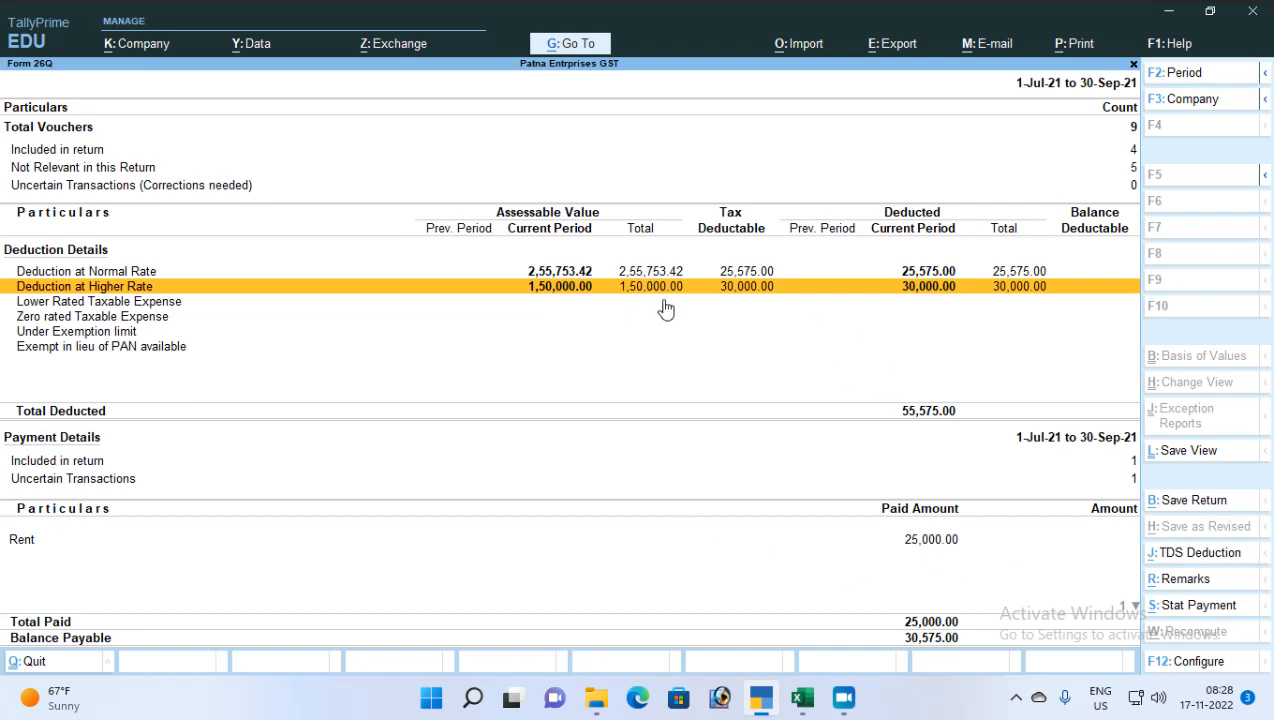
click(816, 192)
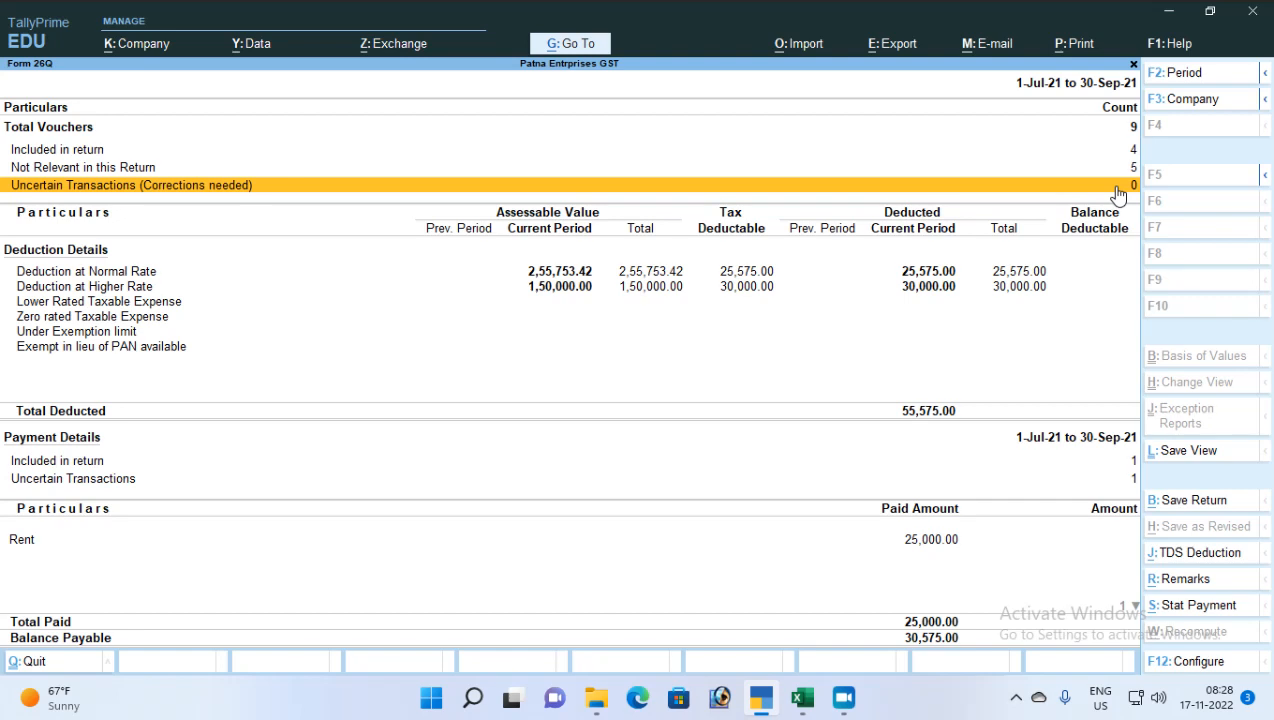
Return to the Gateway and start a Payment voucher from HDFC Bank
key(Escape)
key(Escape)
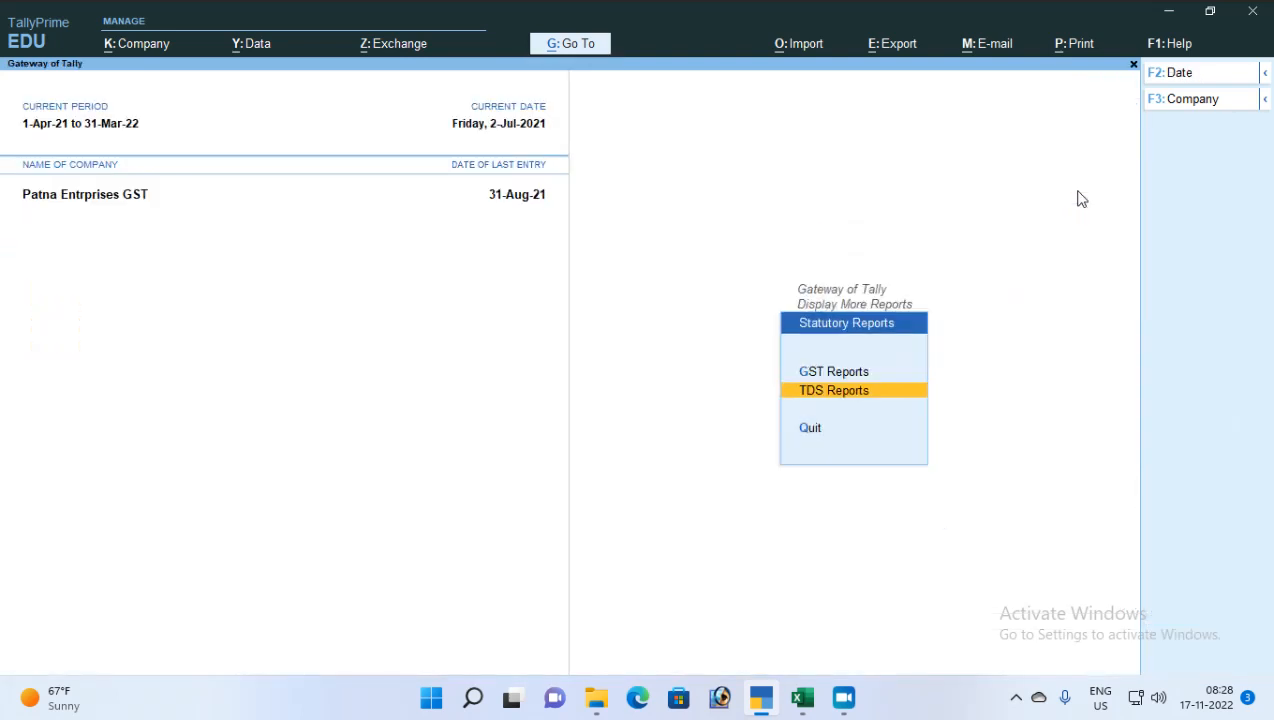
key(Escape)
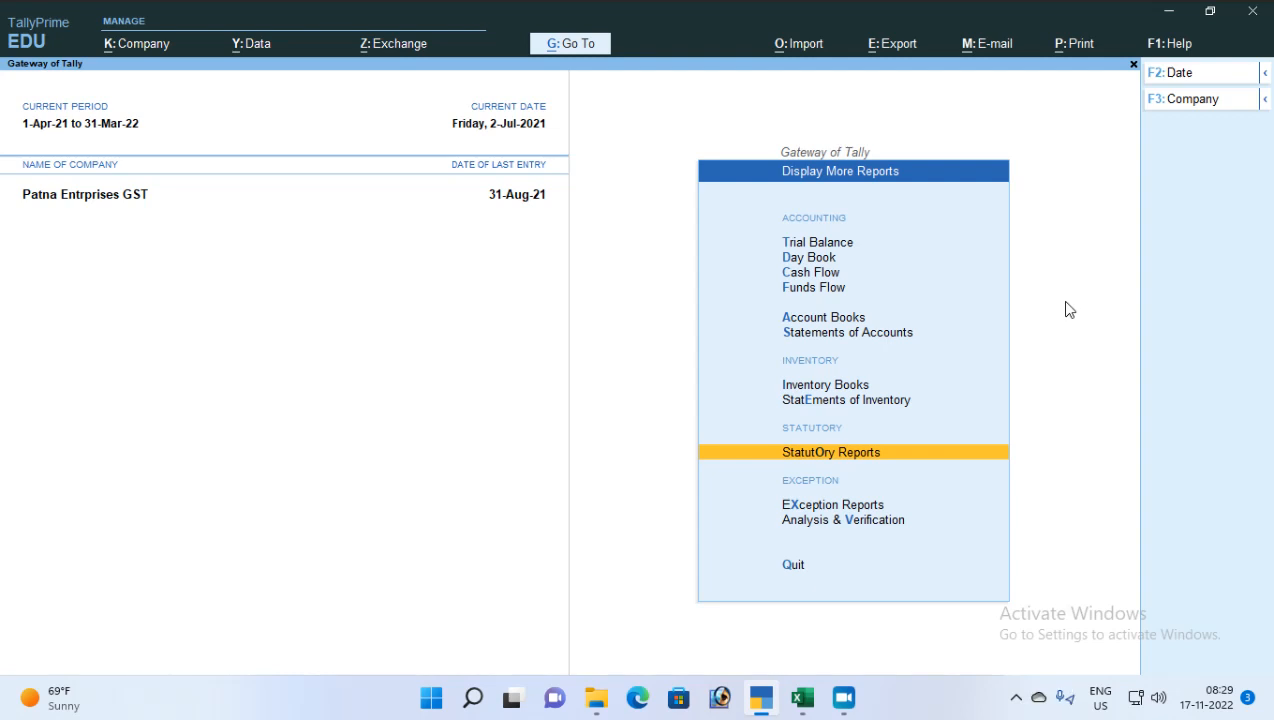
key(Escape)
key(Escape)
key(Escape)
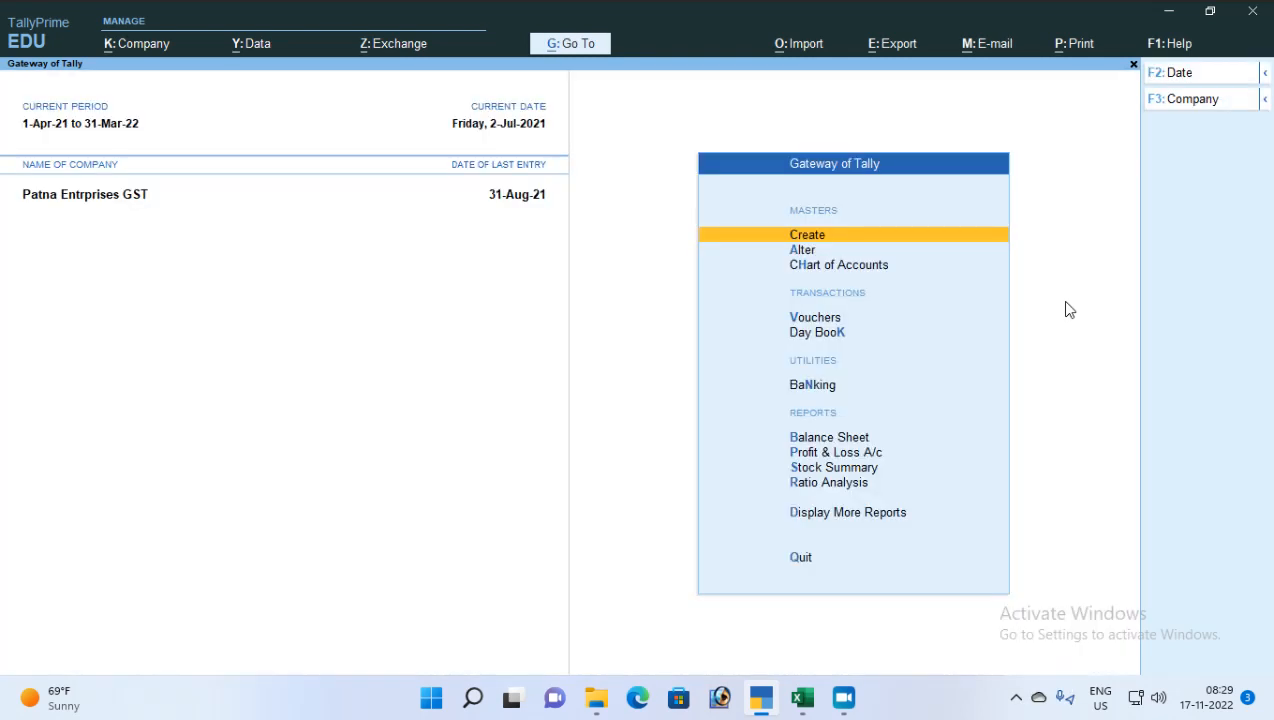
key(v)
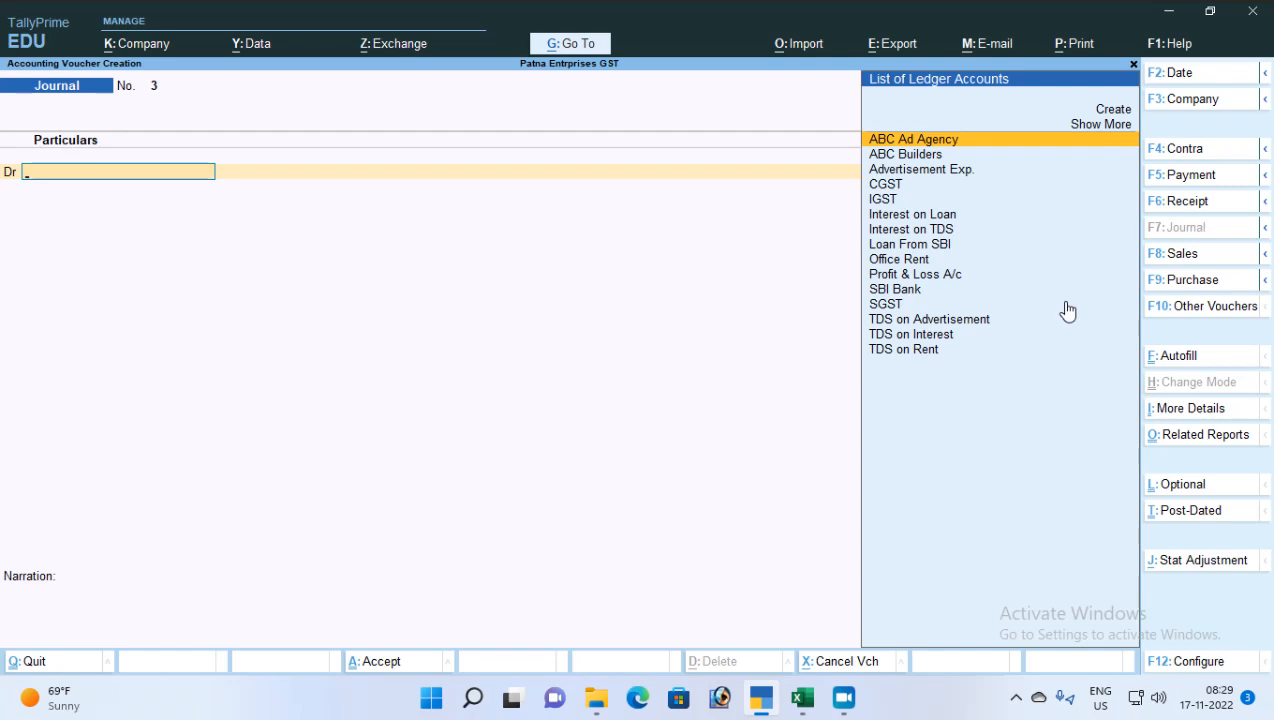
key(F5)
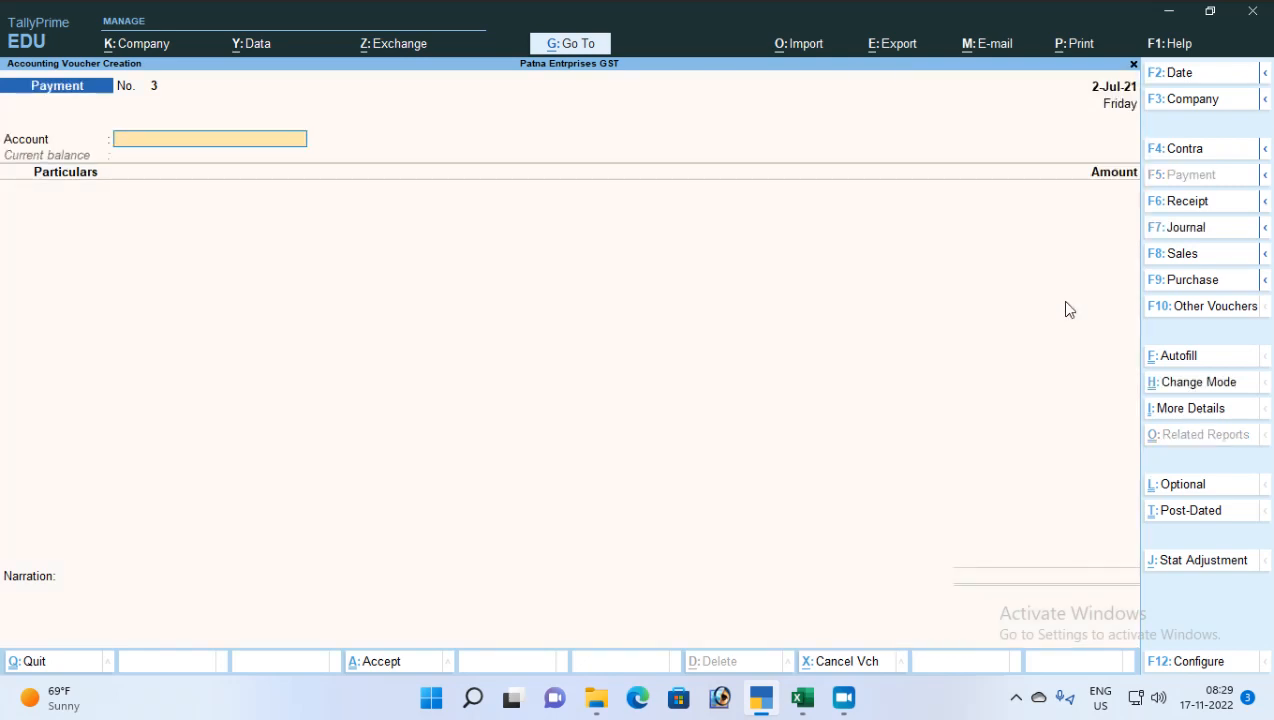
text(H)
key(Return)
Pay ABC Ad Agency 80,000 against bill AAA-001
text(A)
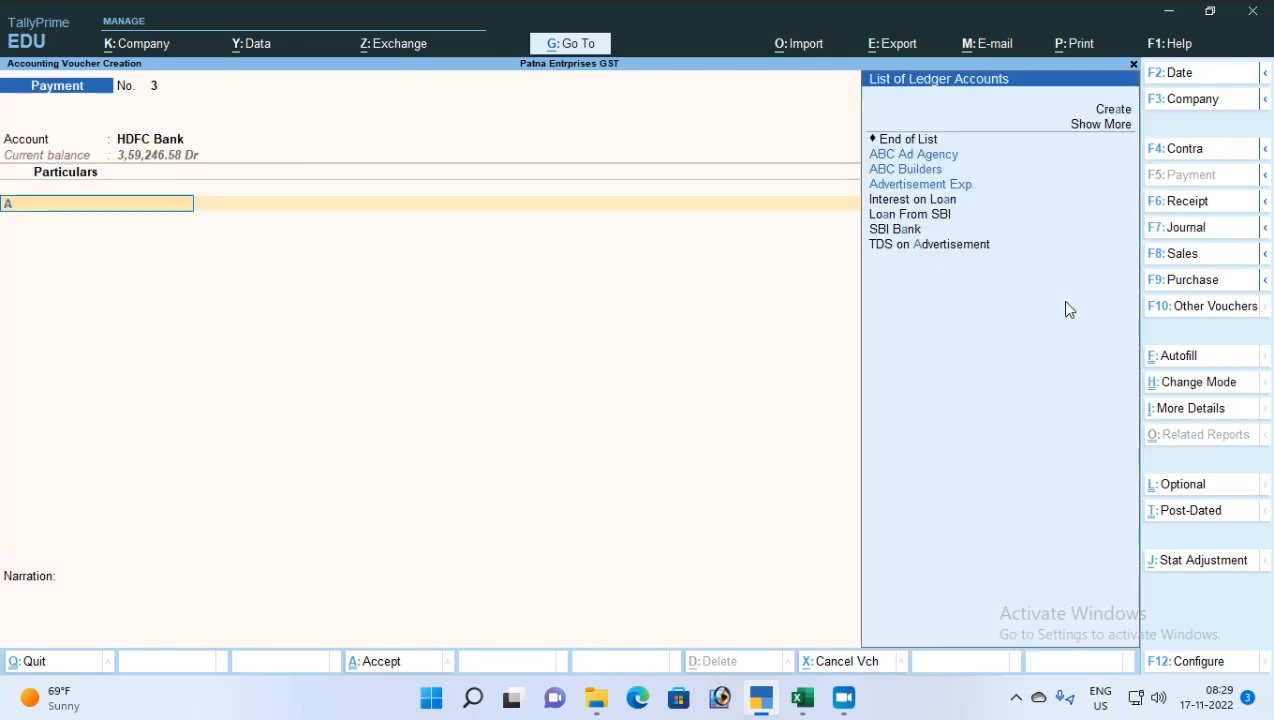
key(Down)
key(Return)
text(80000)
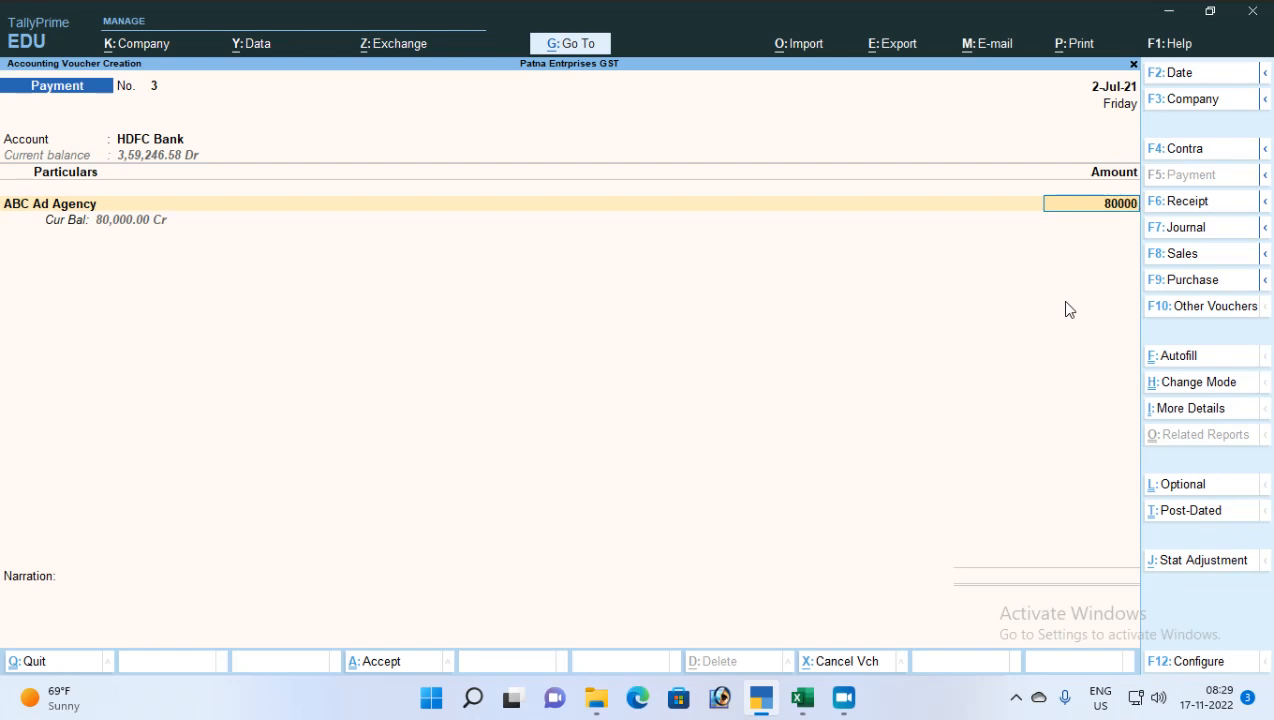
key(Return)
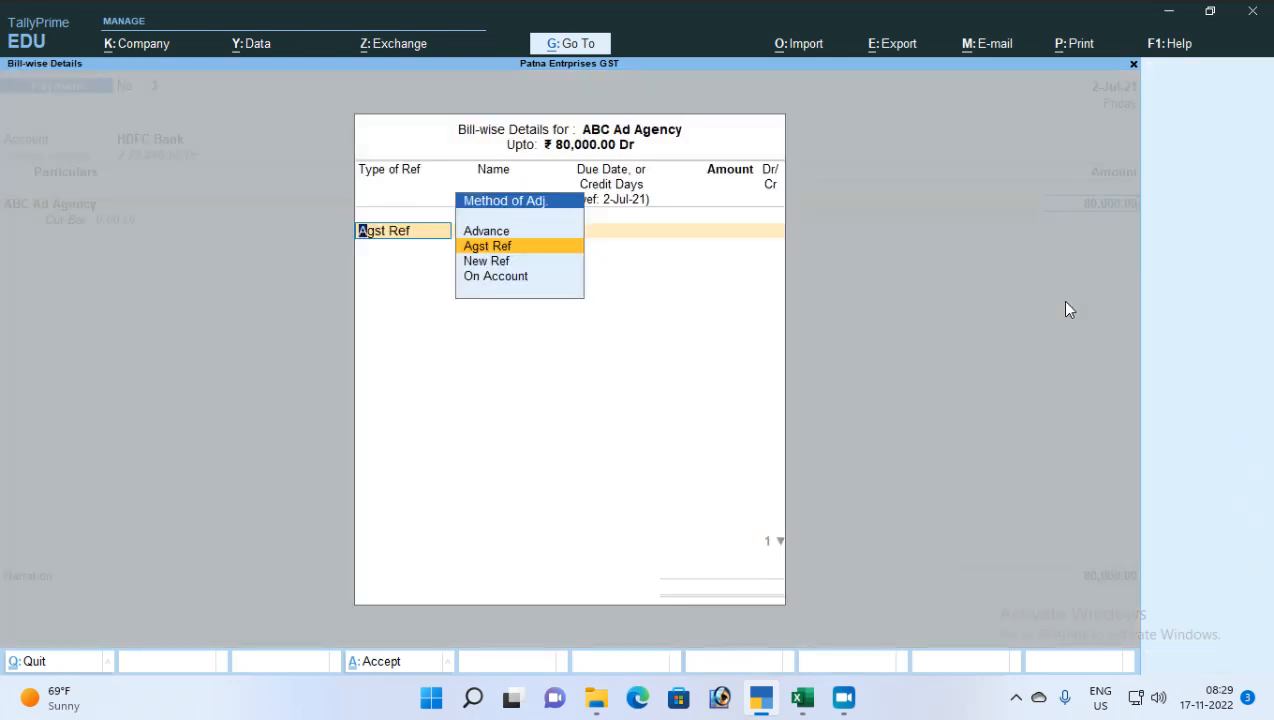
key(Return)
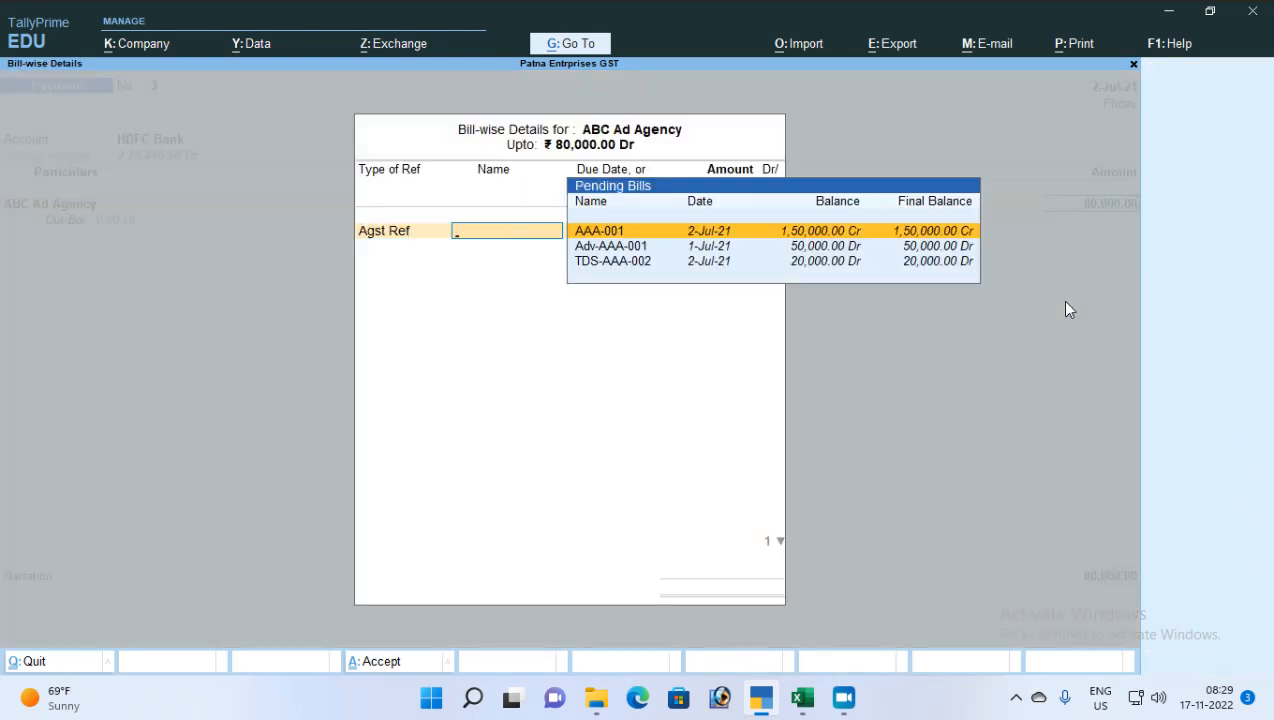
key(Return)
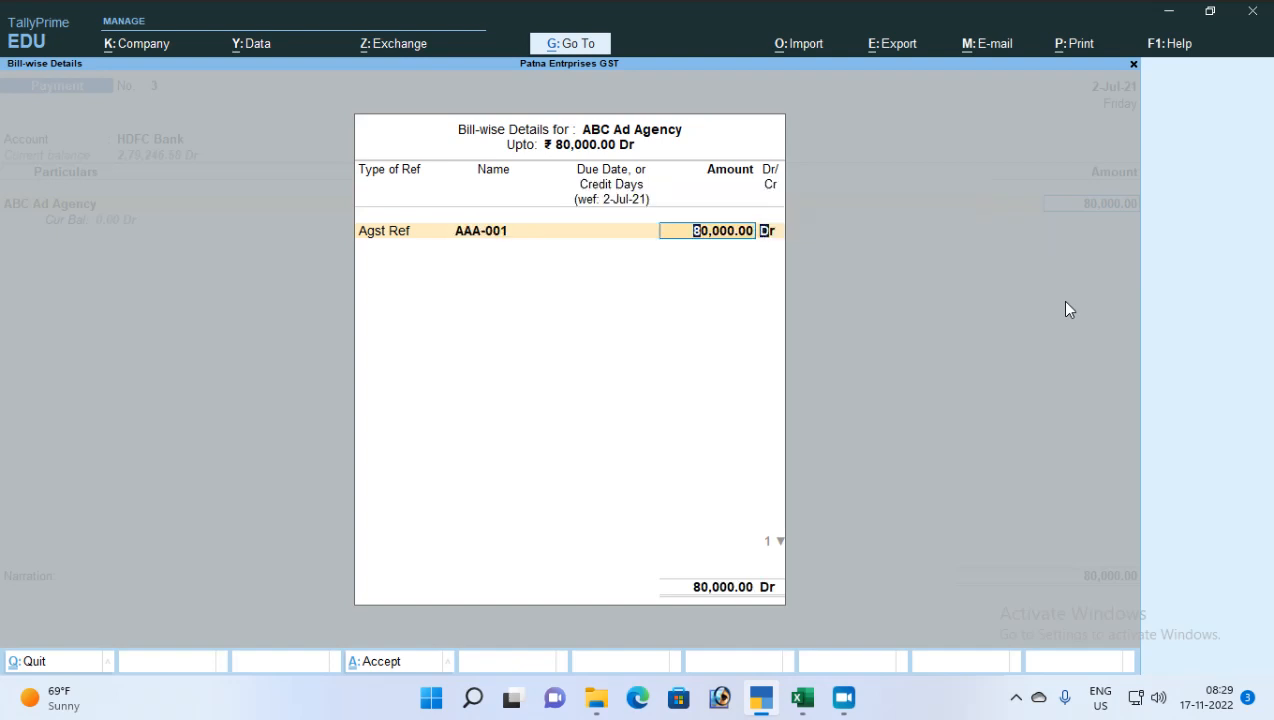
key(Return)
key(Return)
key(Return)
key(Return)
key(Return)
key(Return)
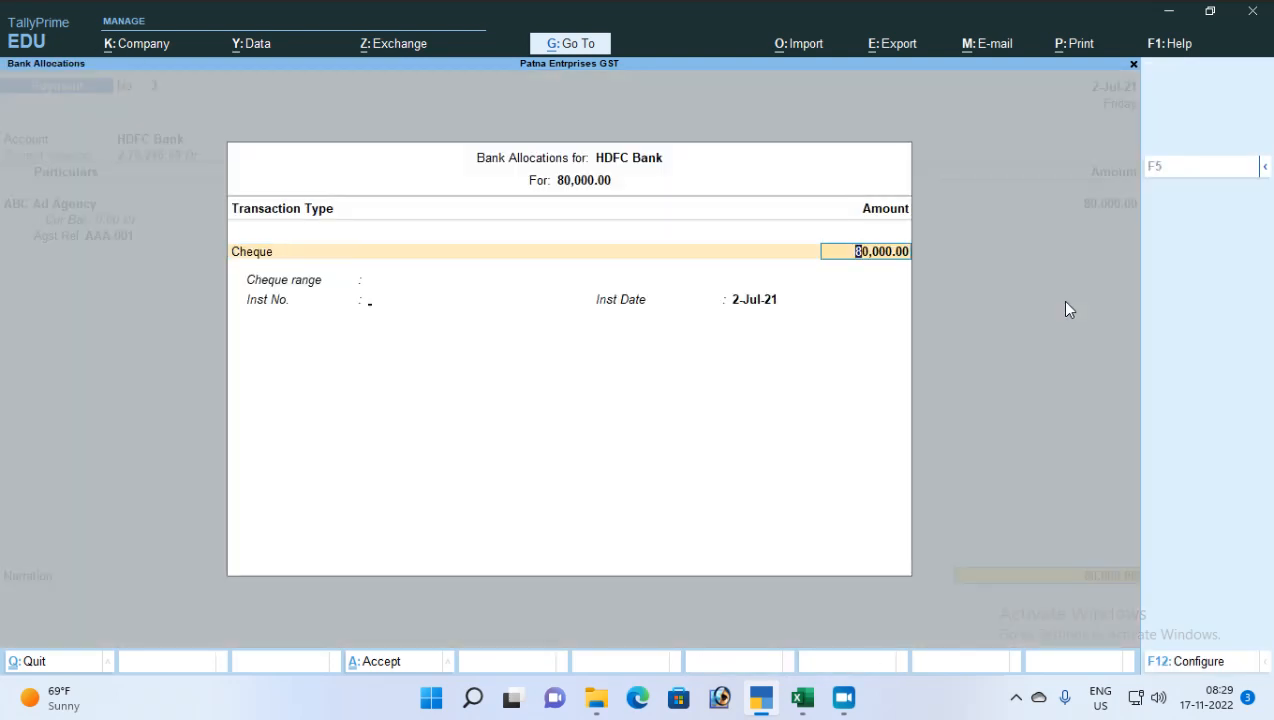
key(Return)
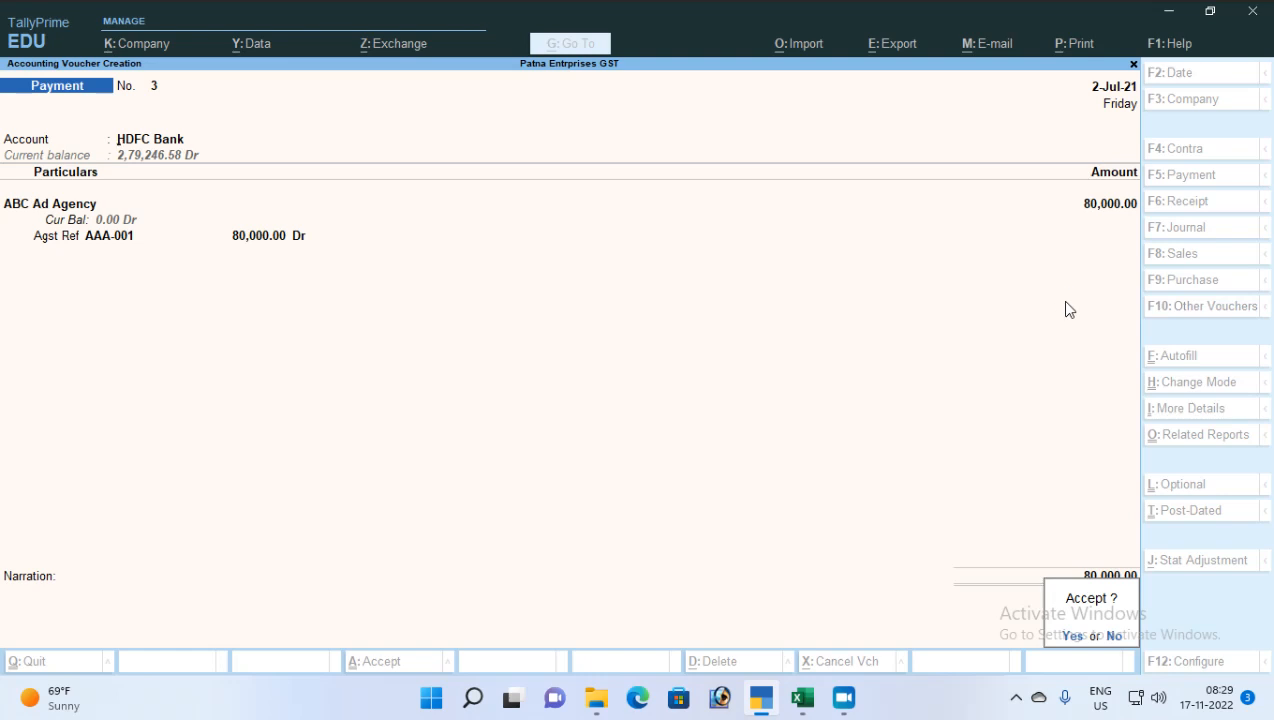
Accept Payment voucher No. 3 paying 80,000 to ABC Ad Agency
key(Return)
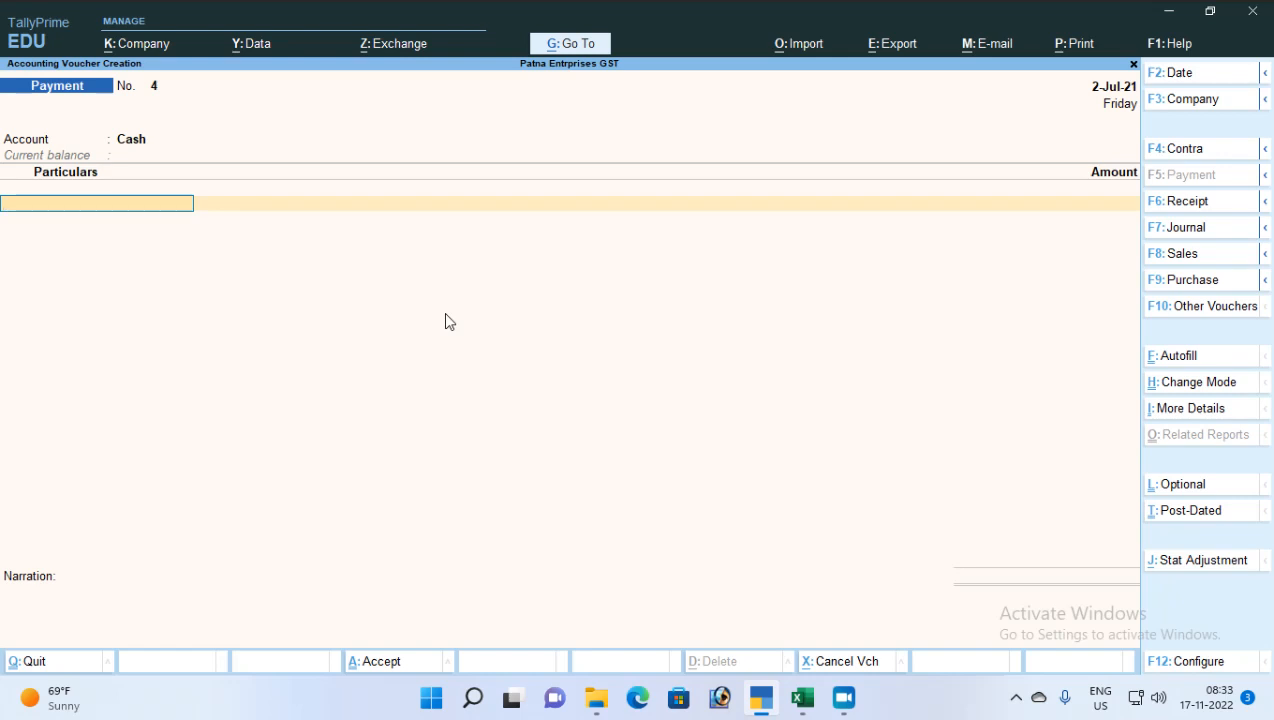
Discard the empty payment voucher and return to the Gateway
key(Escape)
key(y)
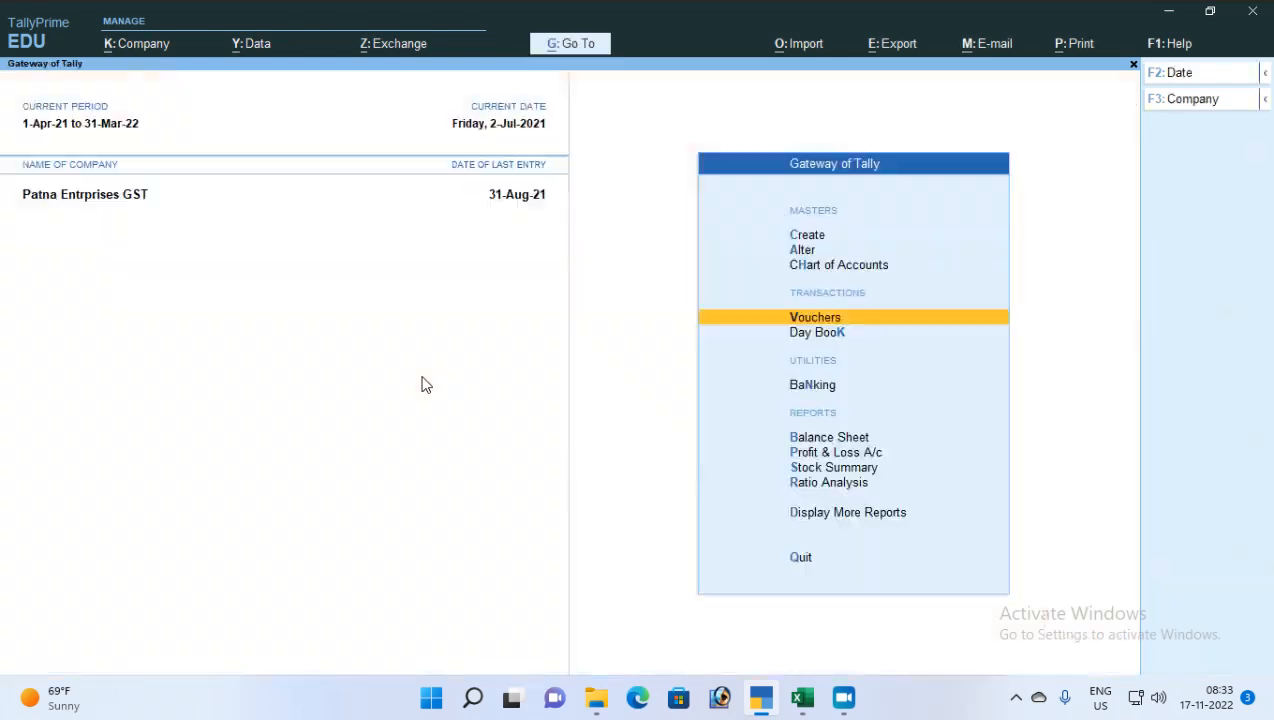
key(Escape)
key(Escape)
key(Escape)
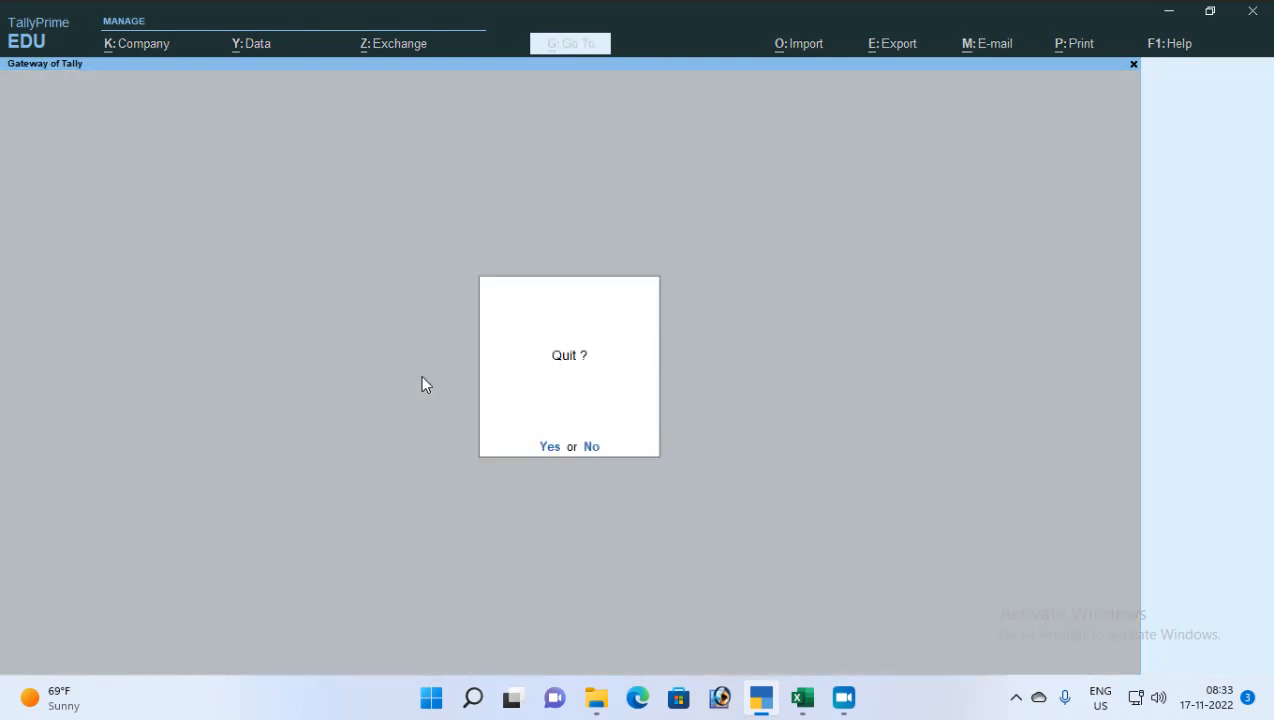
key(Escape)
Open Form 26Q via Statutory Reports > TDS Reports and scan the deduction rows
key(d)
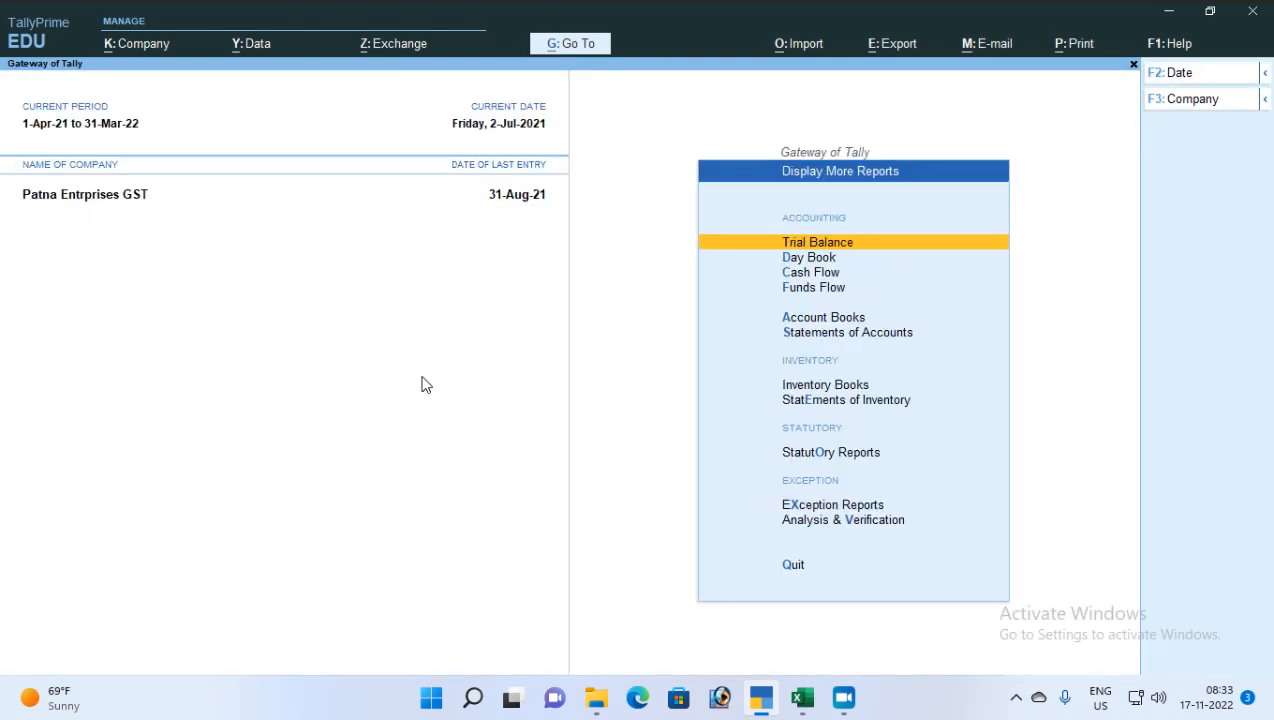
key(u)
key(Down)
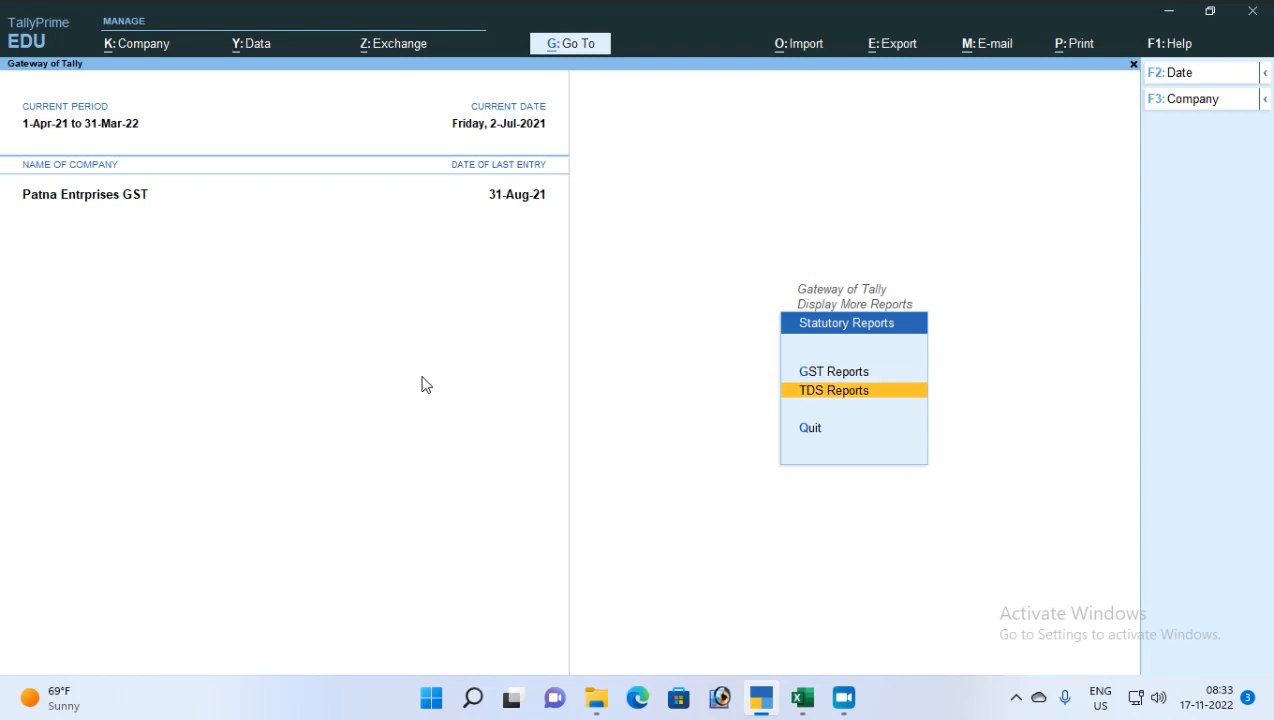
key(Return)
key(Down)
key(Return)
key(Down)
key(Down)
key(Down)
key(Down)
key(Down)
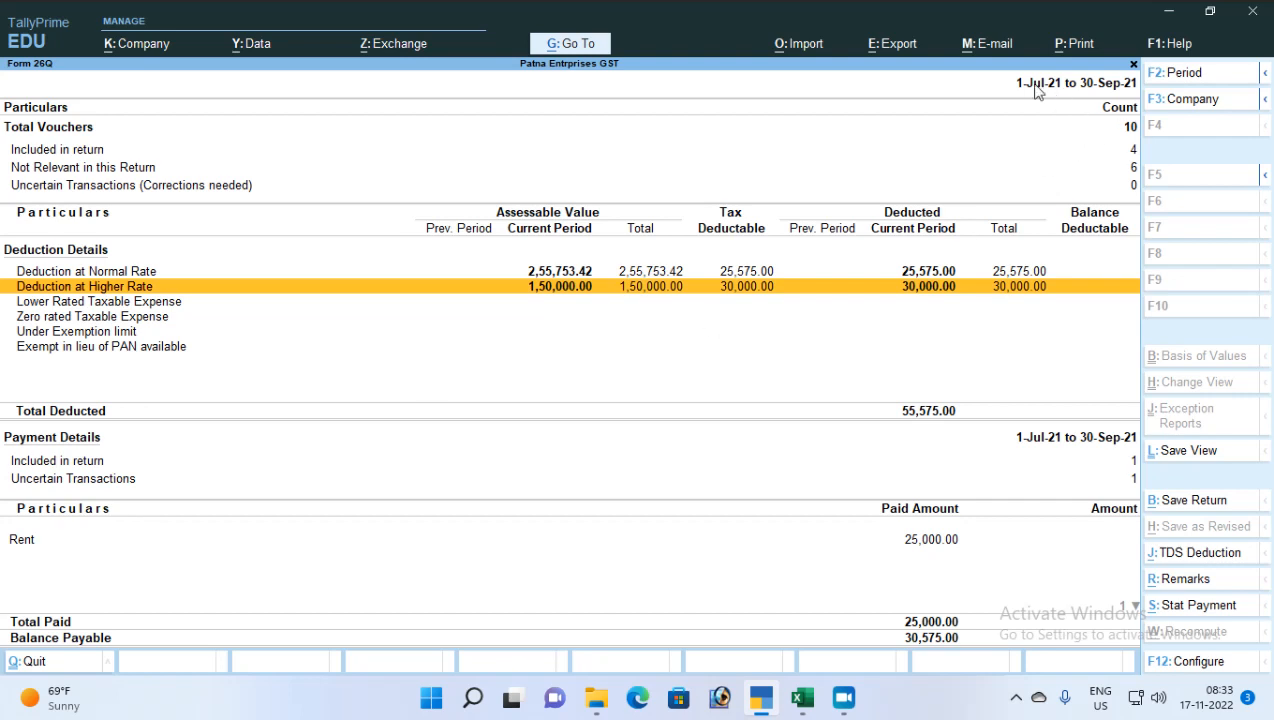
Set Form 26Q's period to 1-Oct-21, see no vouchers, and close the report
click(1108, 89)
text(1-)
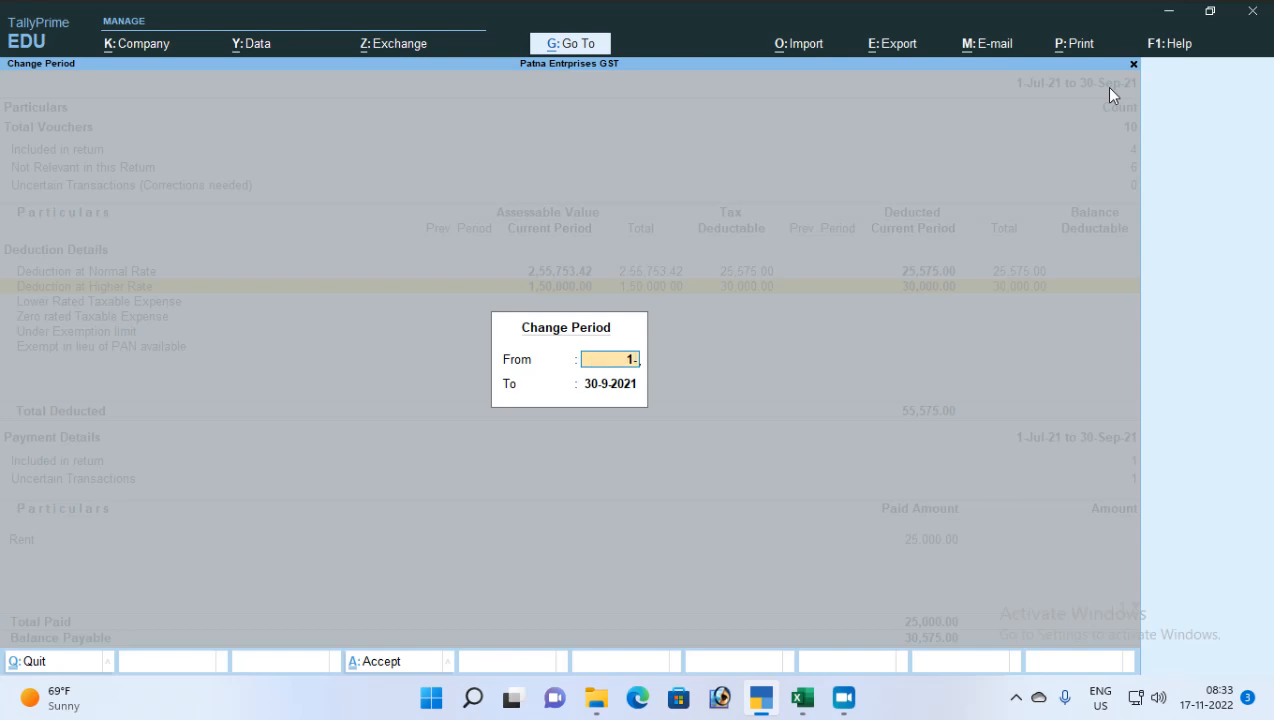
text(10)
key(Return)
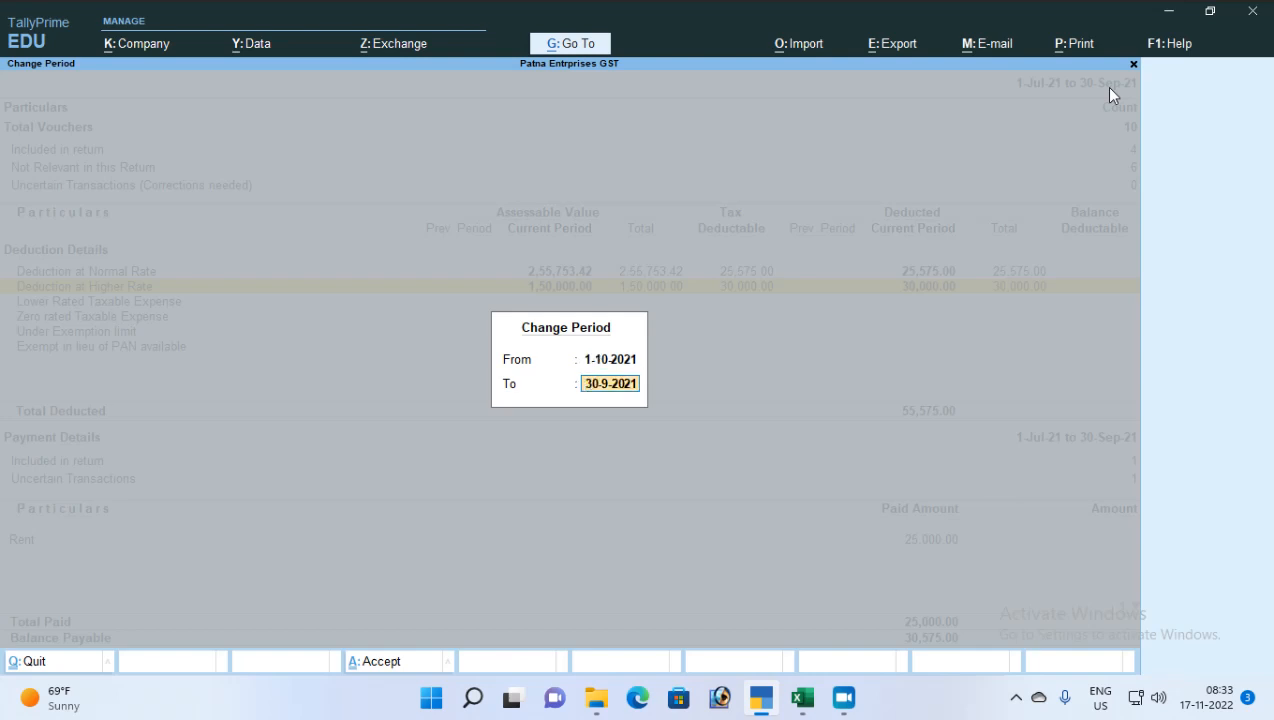
text(1-10)
key(Return)
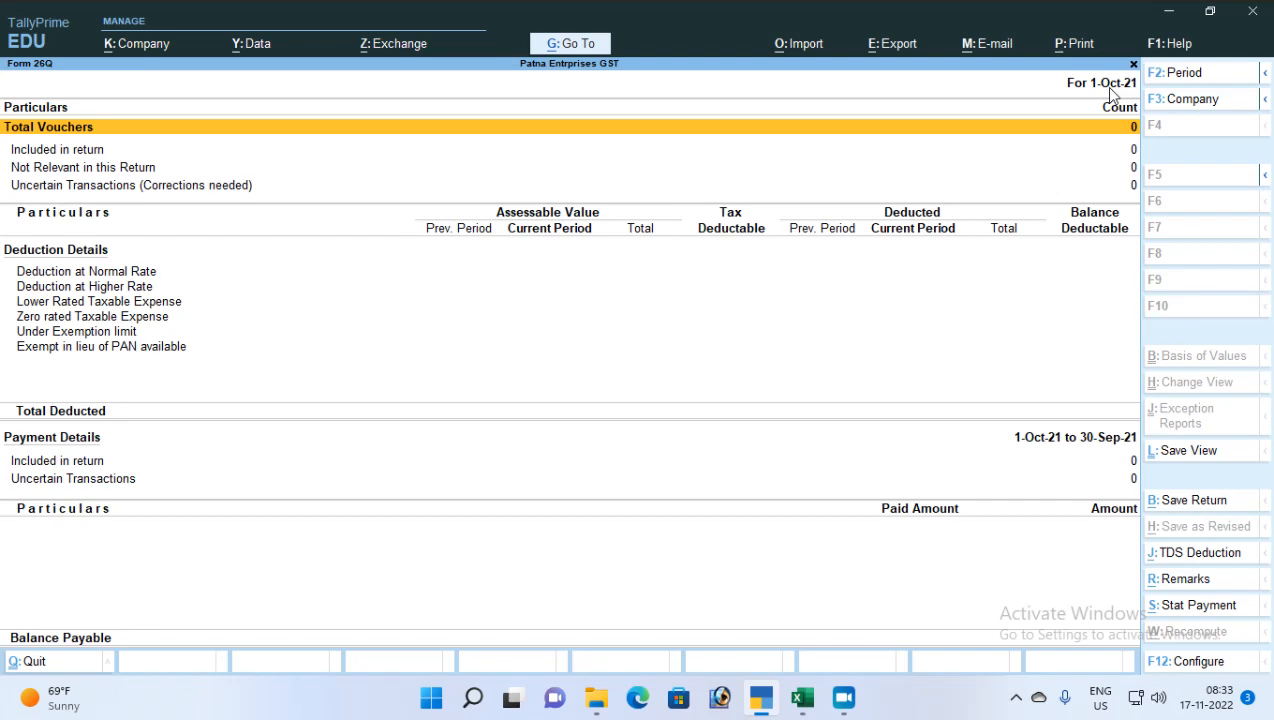
key(Escape)
key(Escape)
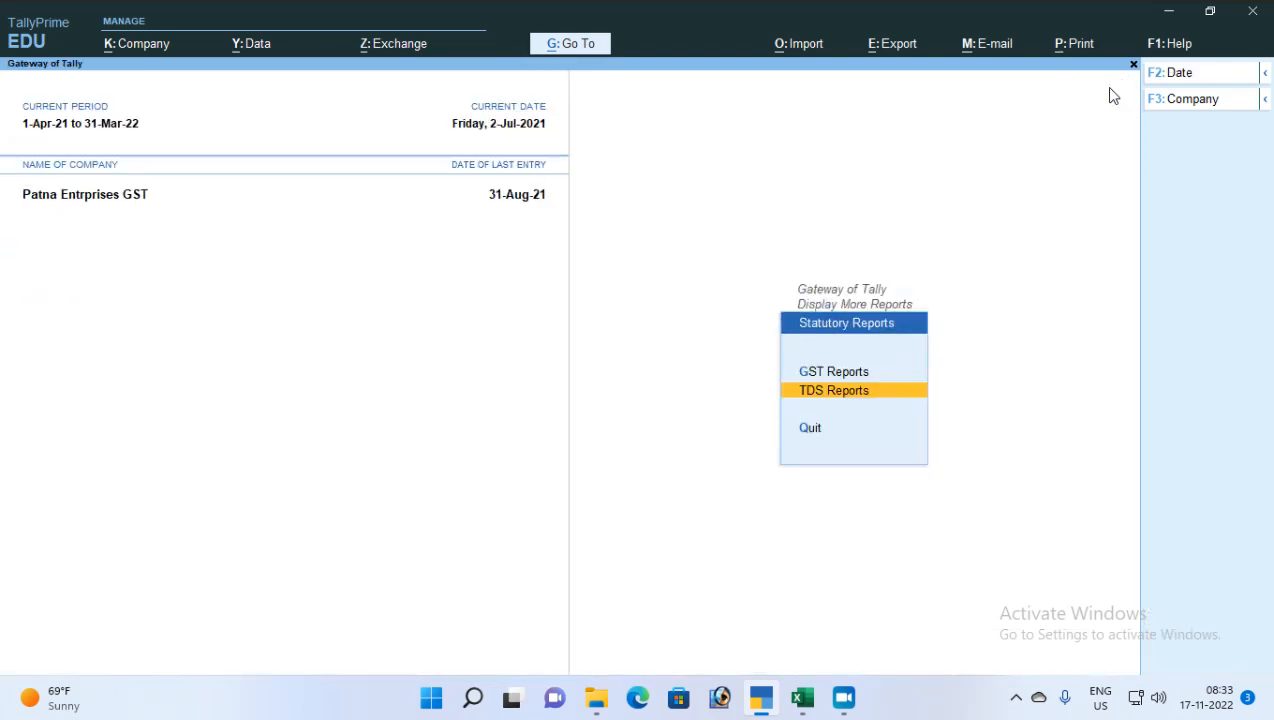
Back out of the statutory reports to Gateway of Tally and open a blank Payment voucher
key(Escape)
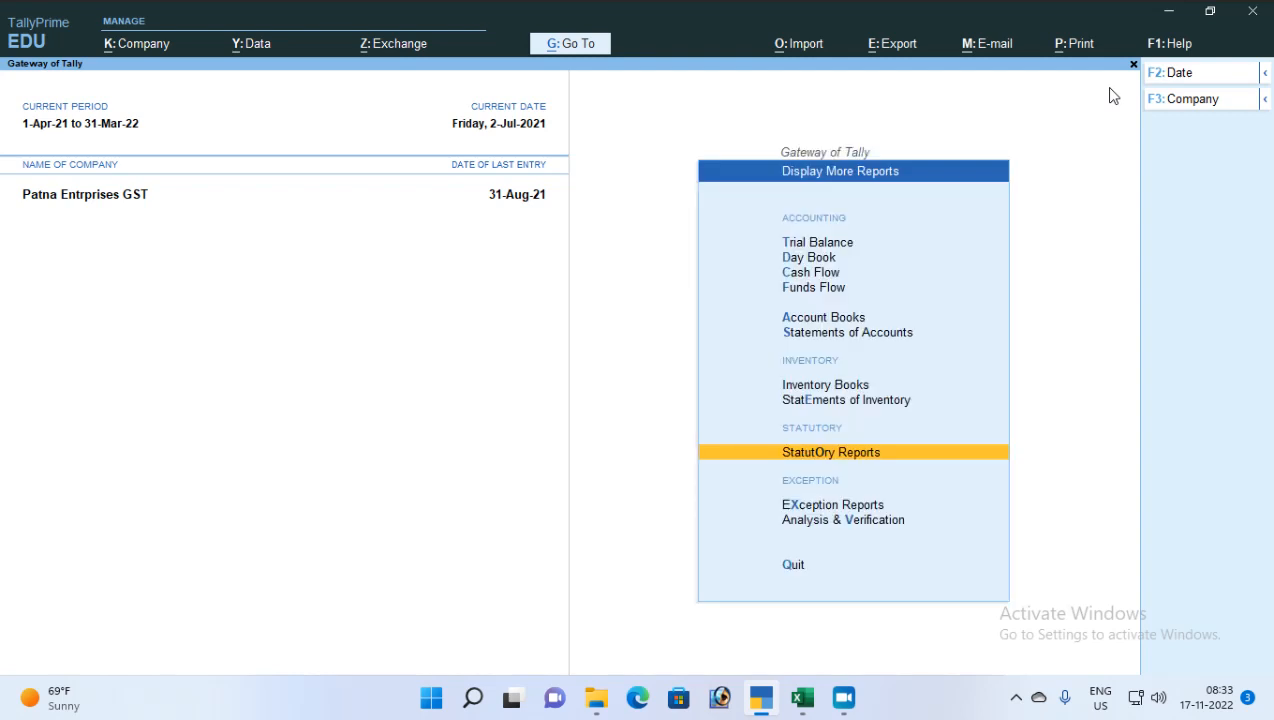
key(Up)
key(Up)
key(Up)
key(Up)
key(Up)
key(Escape)
key(Down)
key(Down)
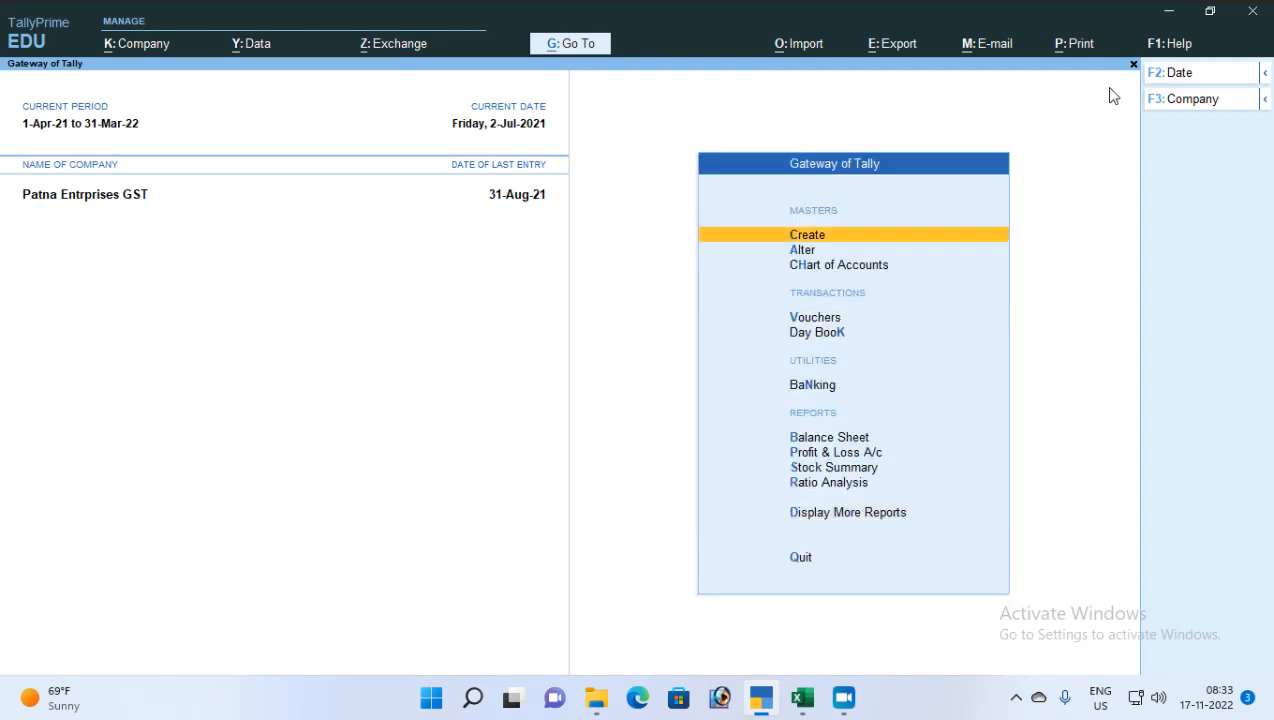
key(Down)
key(Down)
key(Down)
key(Return)
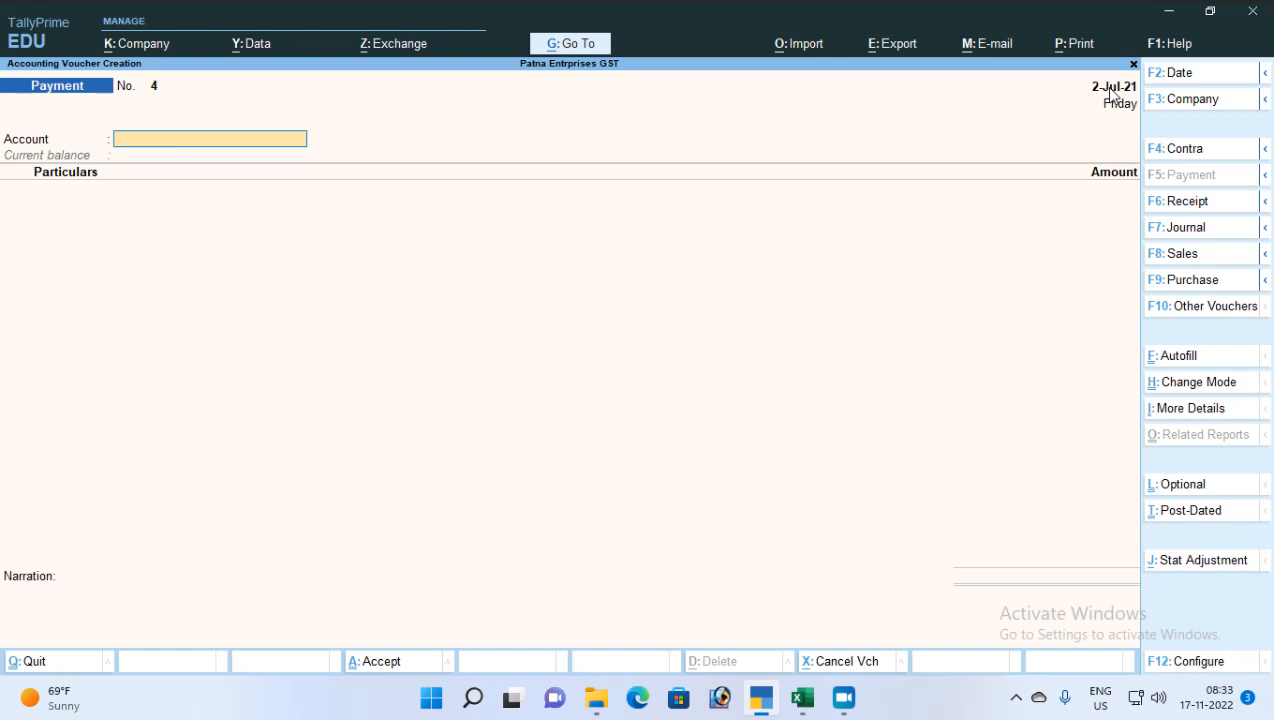
Redate the blank Payment voucher to 1-Oct-21 and show the alternate function bar
key(F2)
text(1-10)
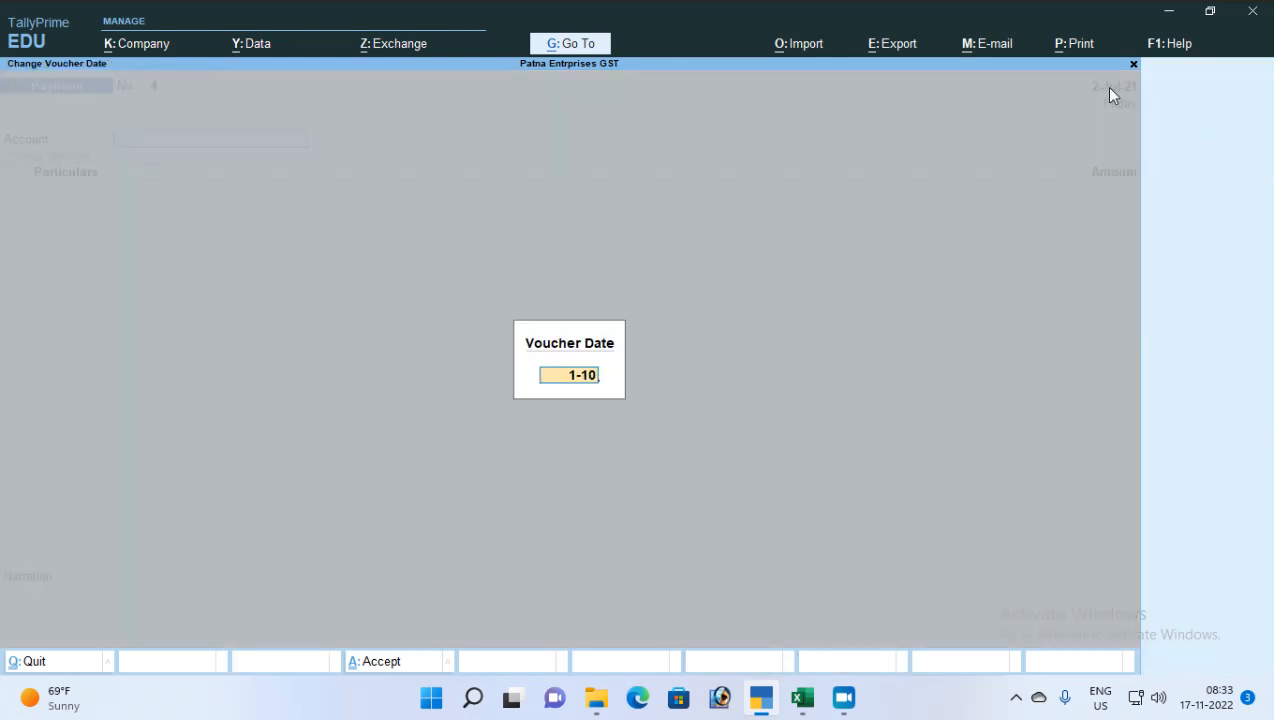
key(Return)
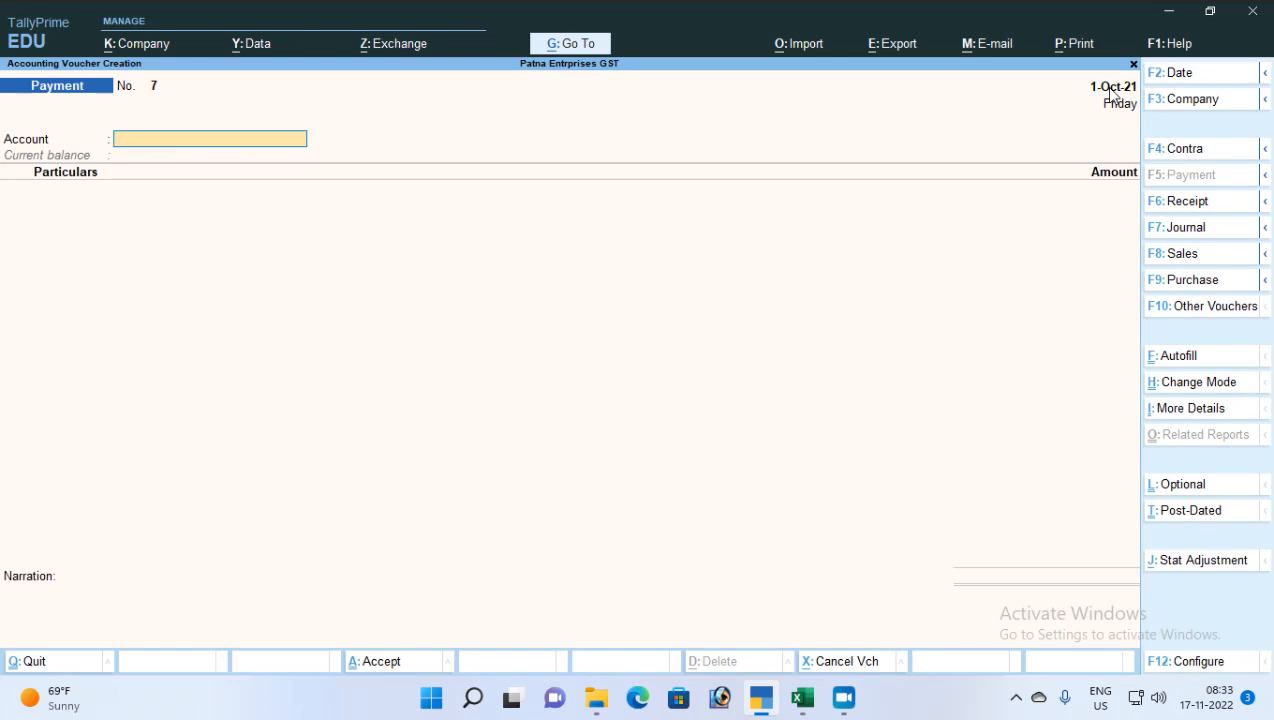
key(ctrl)
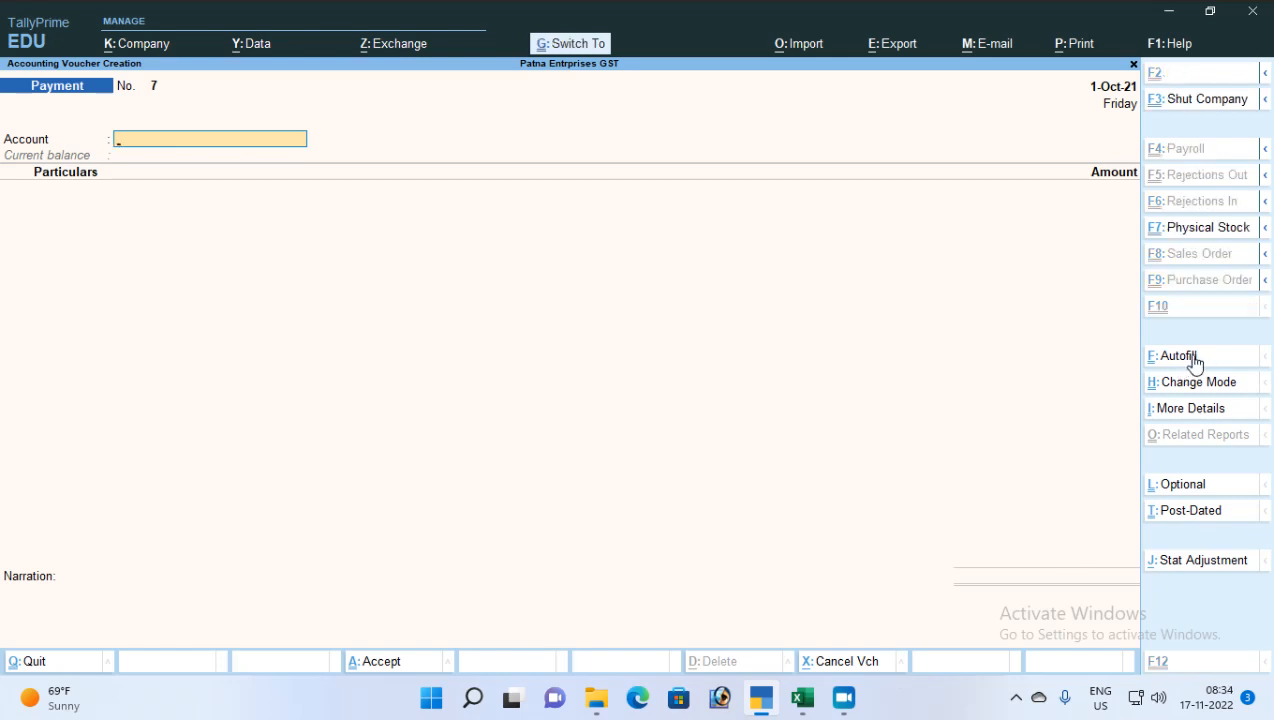
Autofill a TDS Stat Payment for the period 1-Jul-21 to 31-Jul-21
key(ctrl+f)
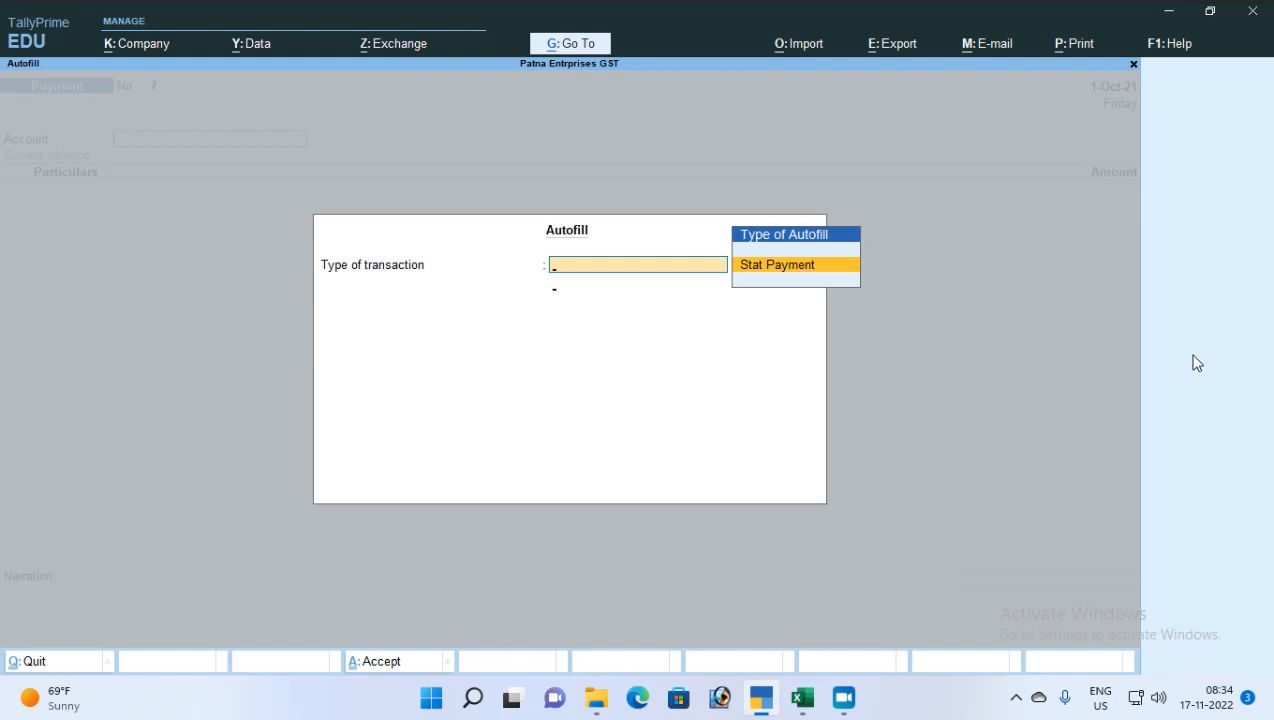
key(Return)
key(Down)
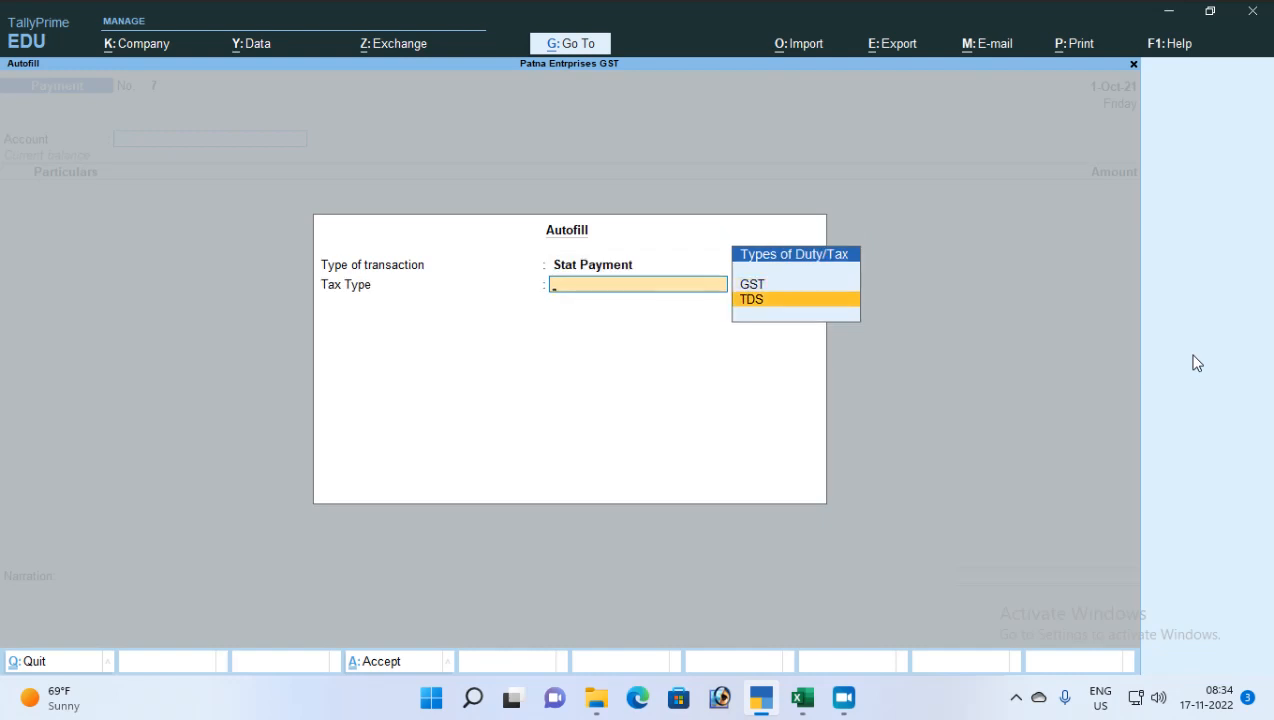
key(Return)
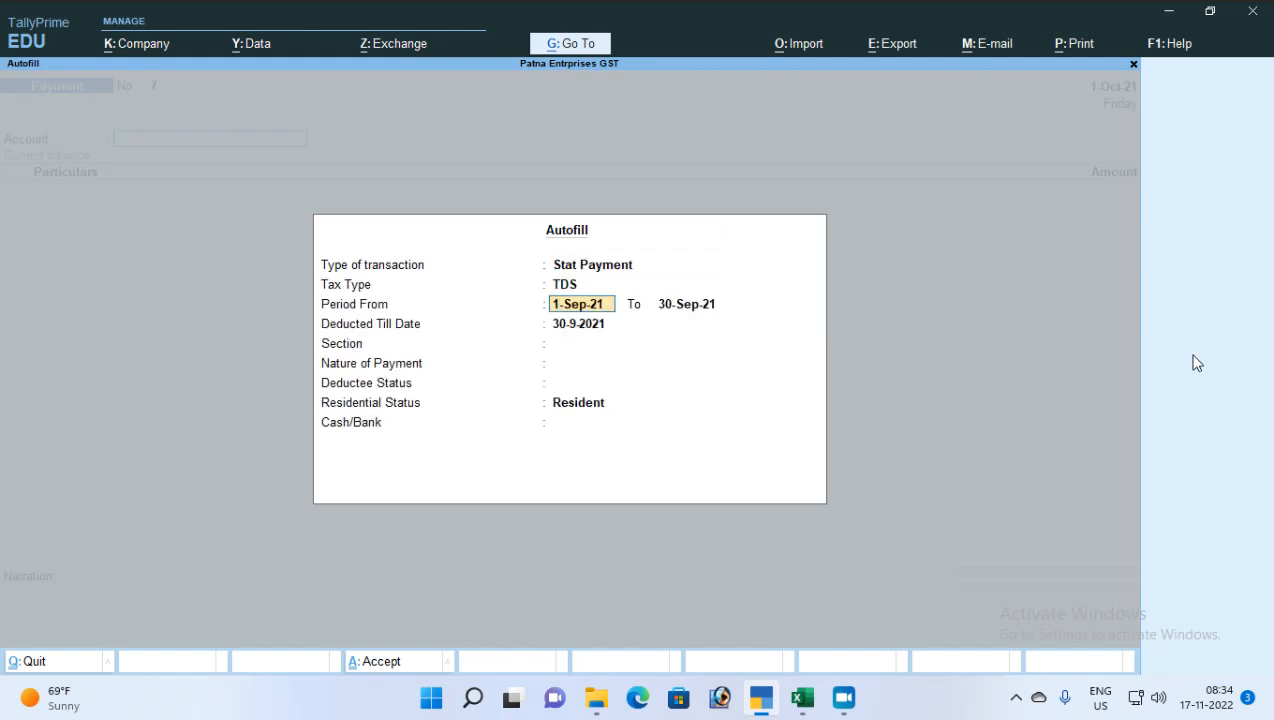
text(1-7)
key(Return)
text(31-7)
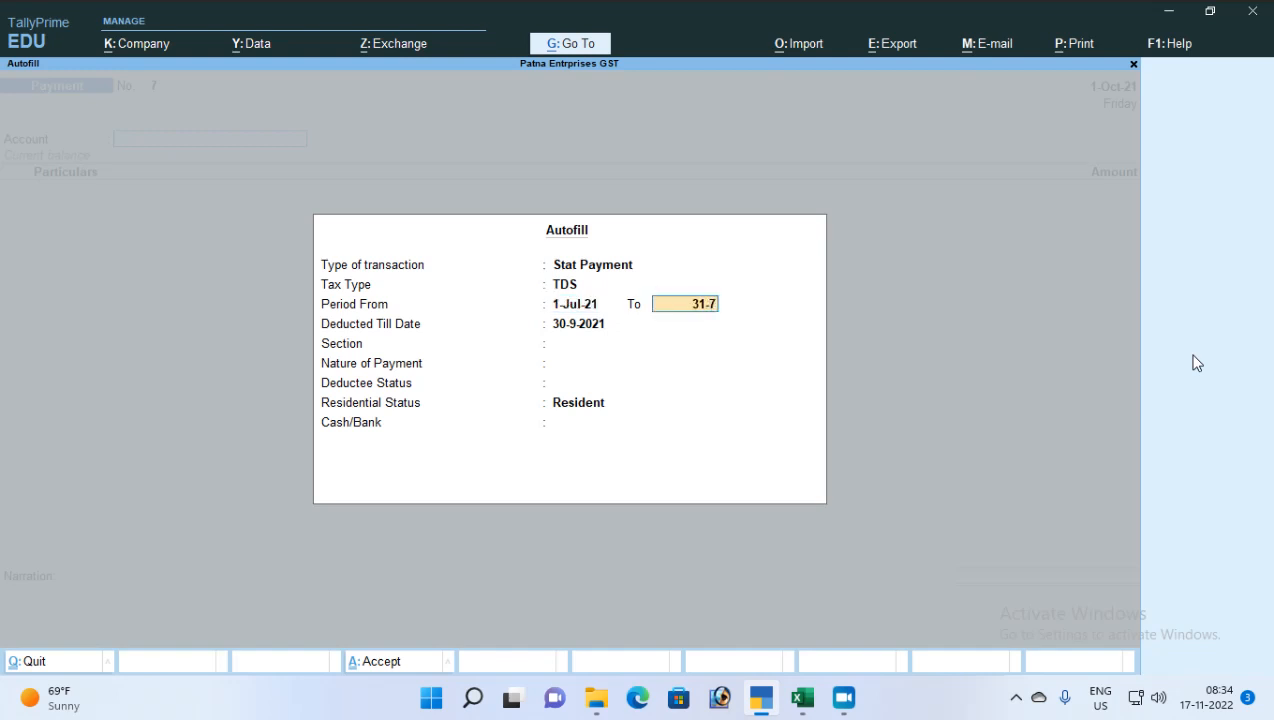
key(Return)
Set deducted till 1-10-2021, section 194C, Avertisement Contract, pay from Cash, and clear the 30,000 amount
key(BackSpace)
text(1-10)
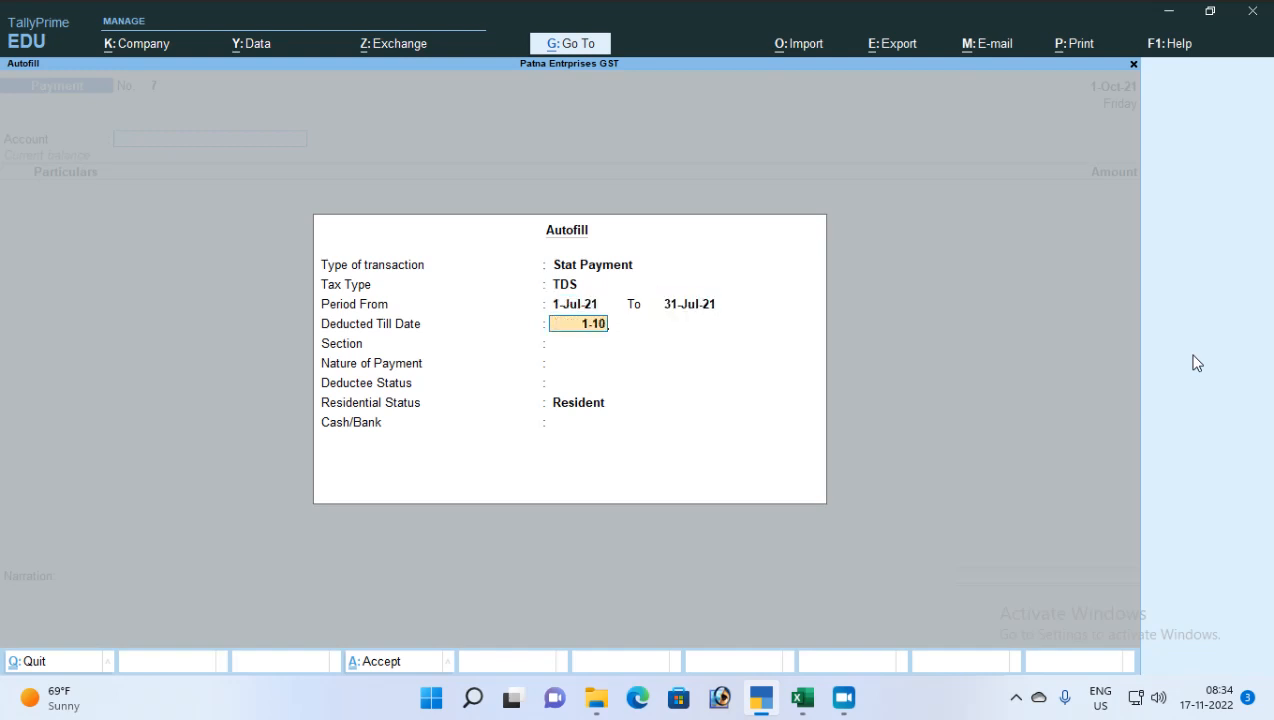
key(Return)
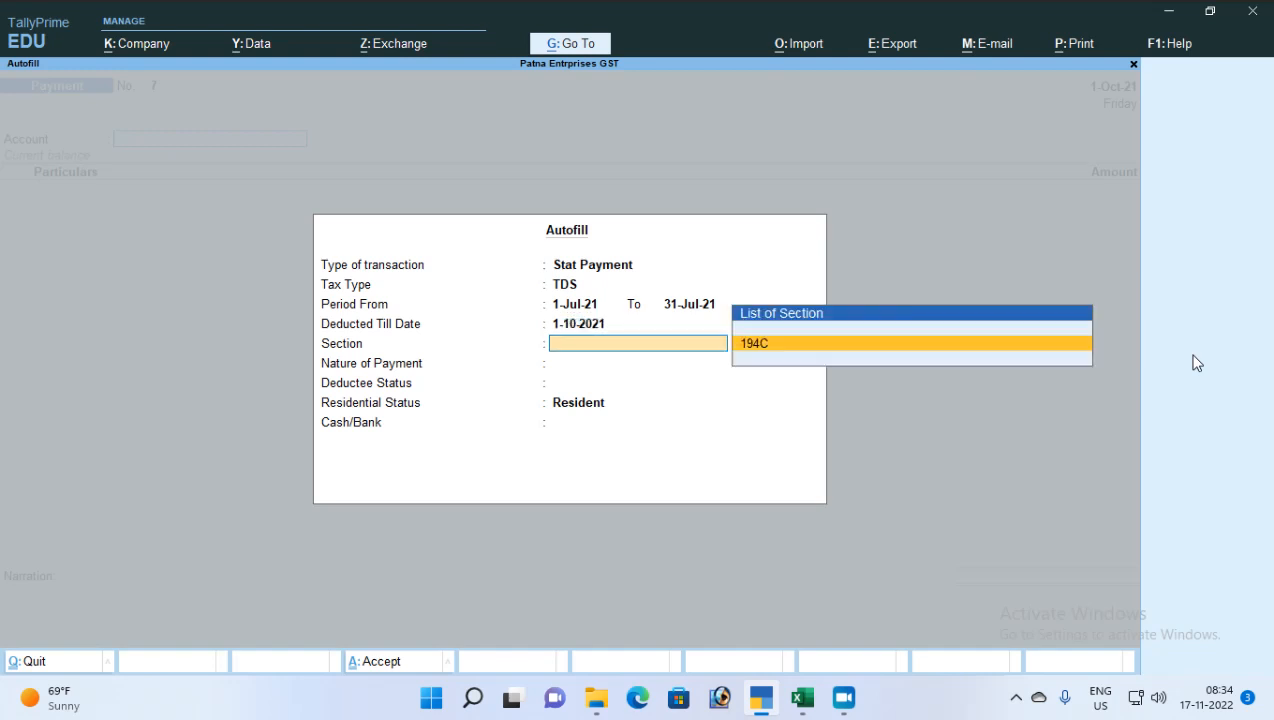
key(Return)
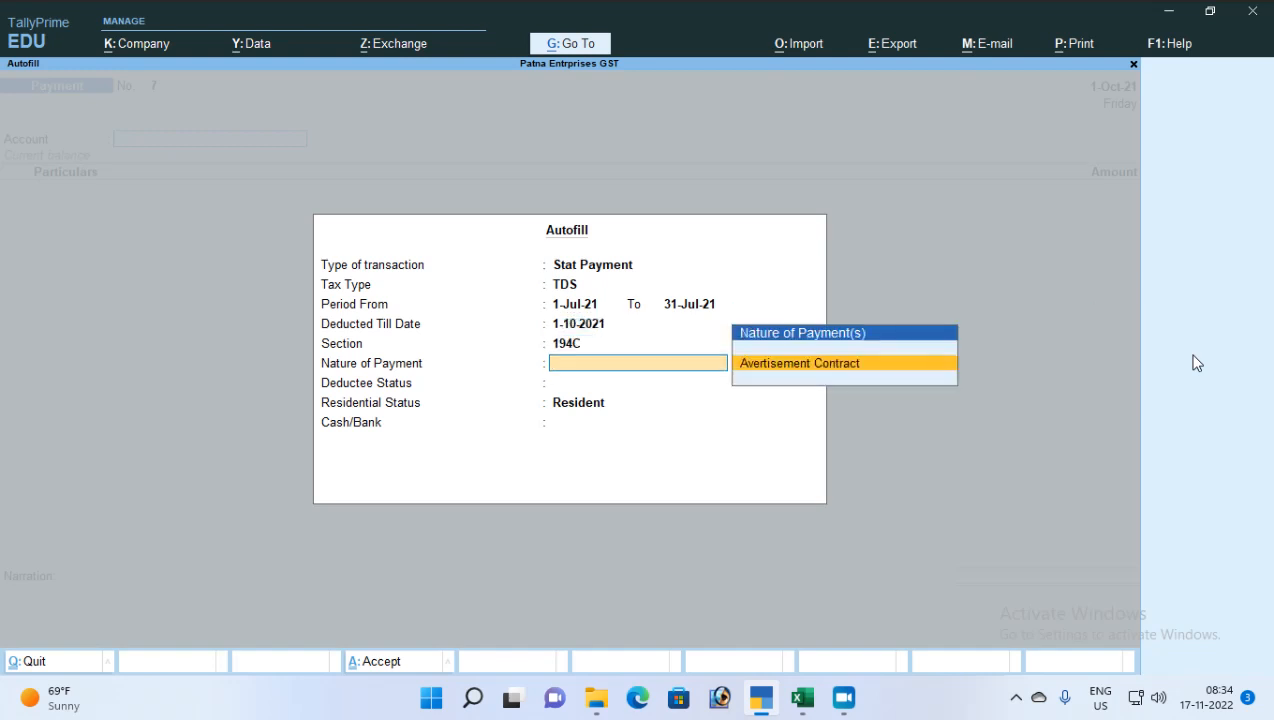
key(Return)
key(Return)
key(Return)
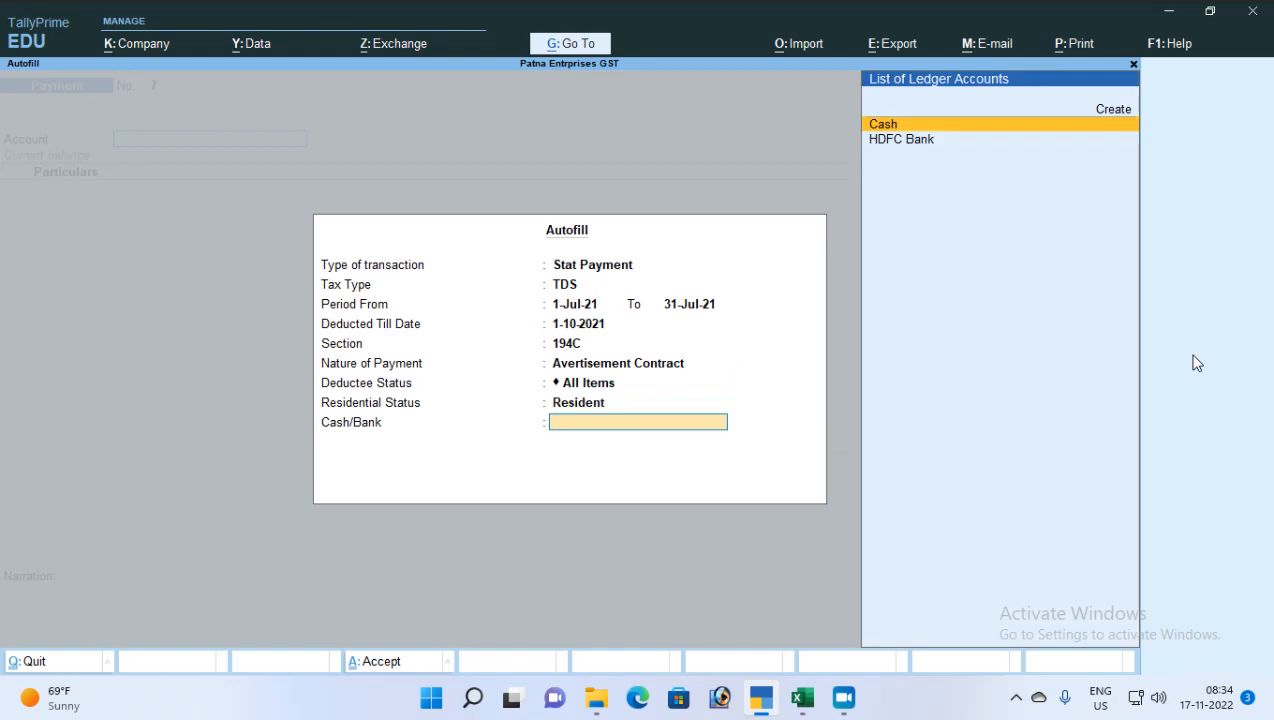
key(Return)
key(Escape)
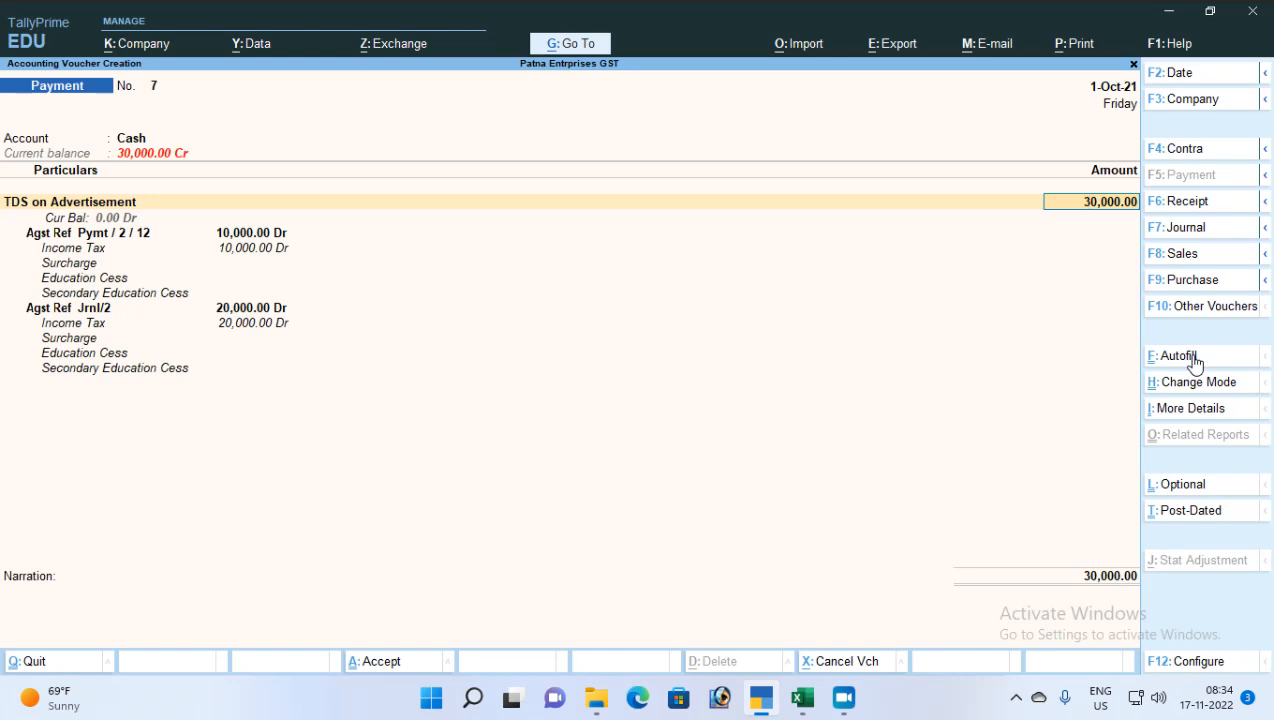
key(BackSpace)
Leave the autofilled voucher and check the empty Day Book for 1-Oct-21
key(Escape)
key(Down)
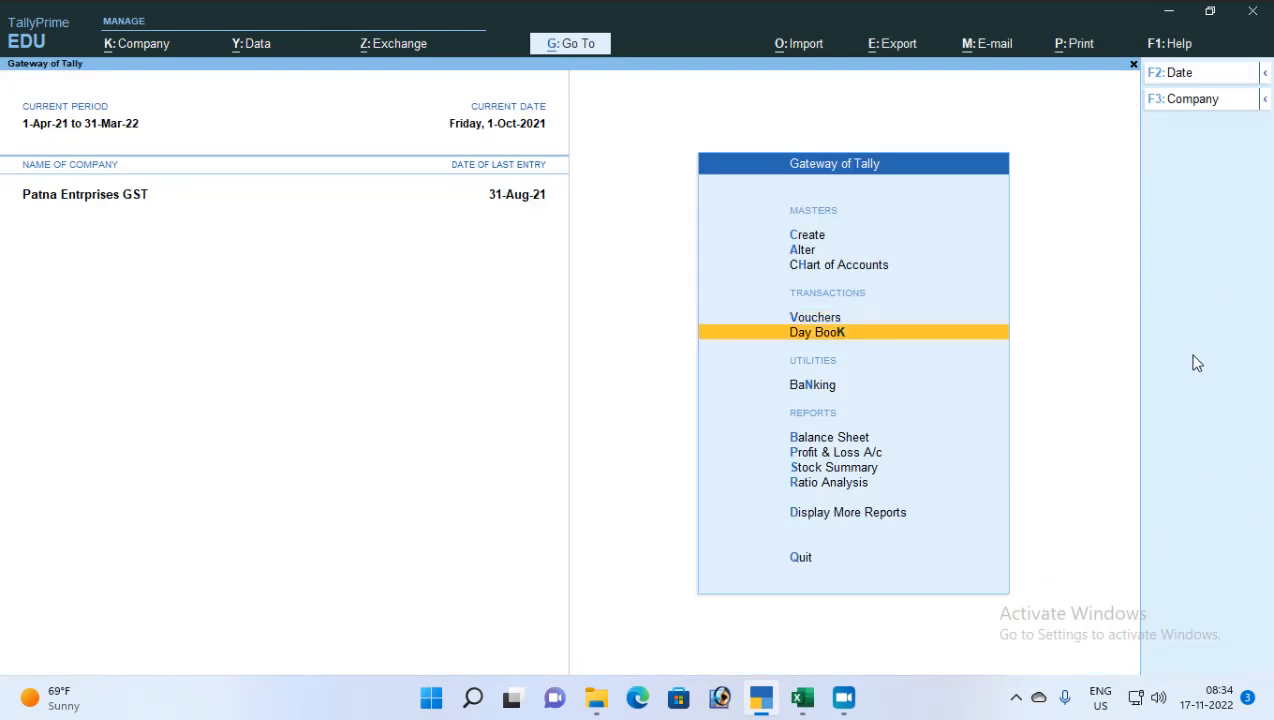
key(Return)
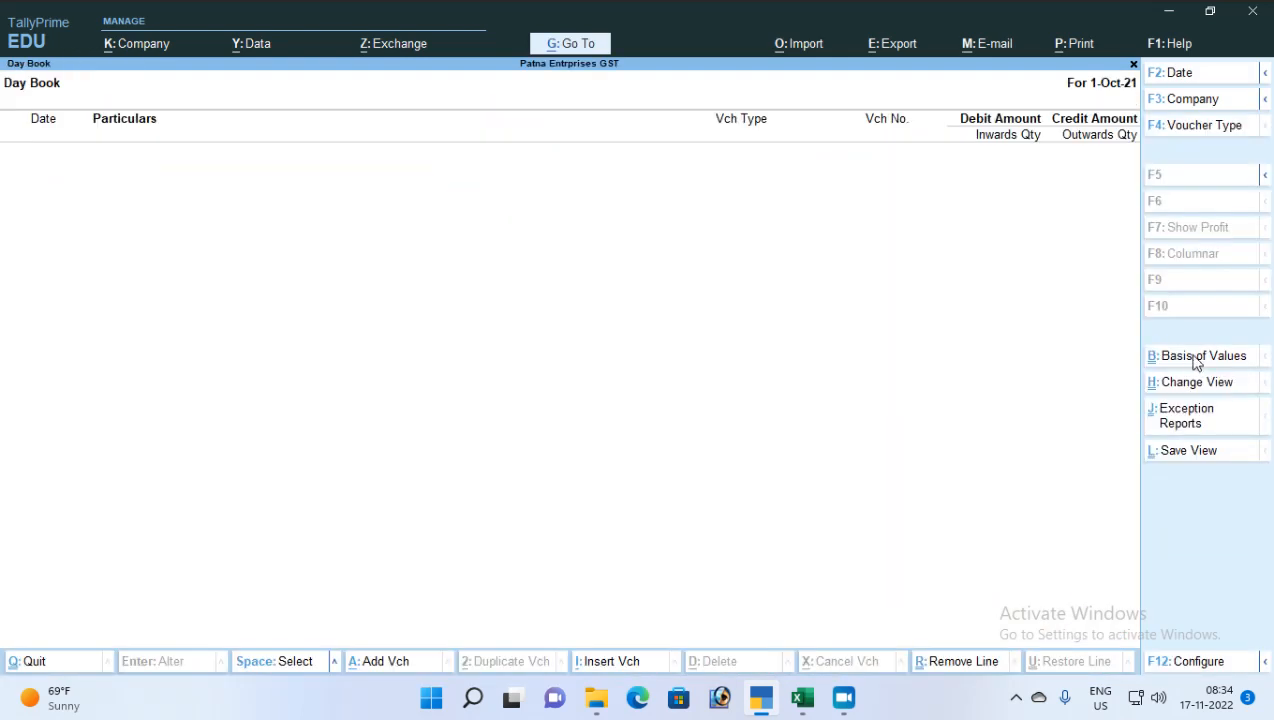
key(Escape)
Return to the unfinished voucher and discard it without saving
key(Up)
key(Return)
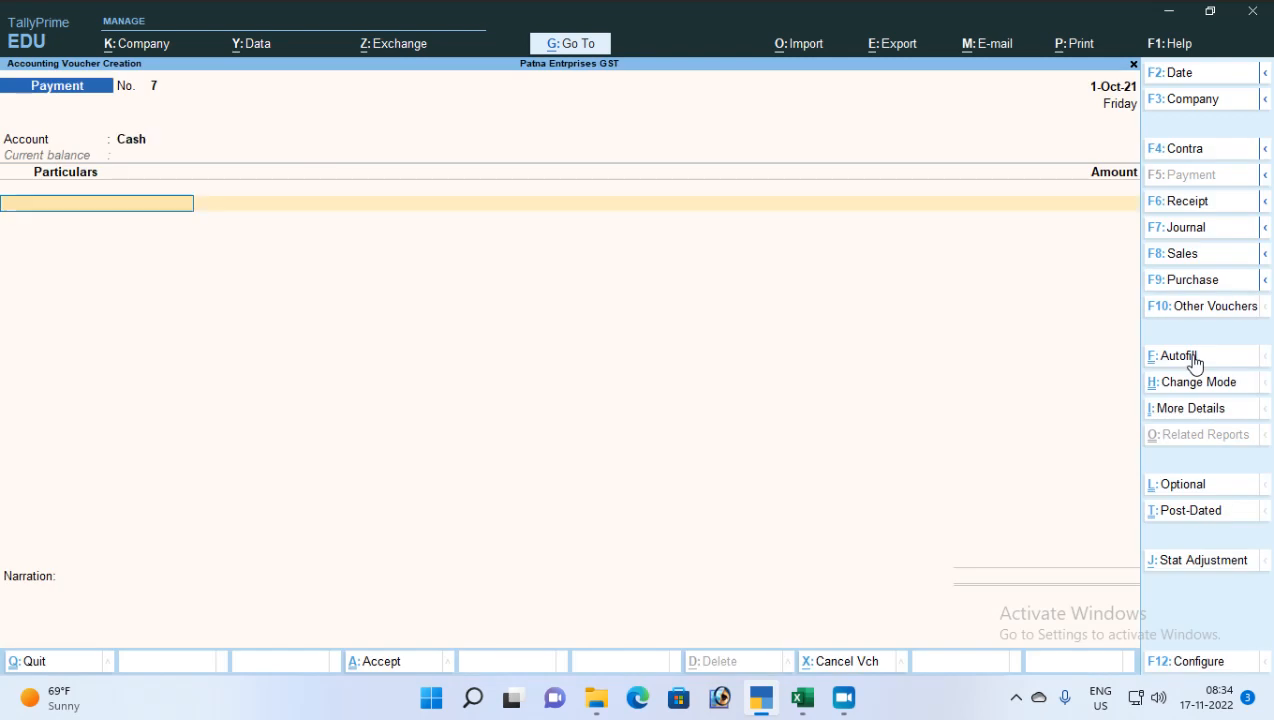
key(Return)
key(Escape)
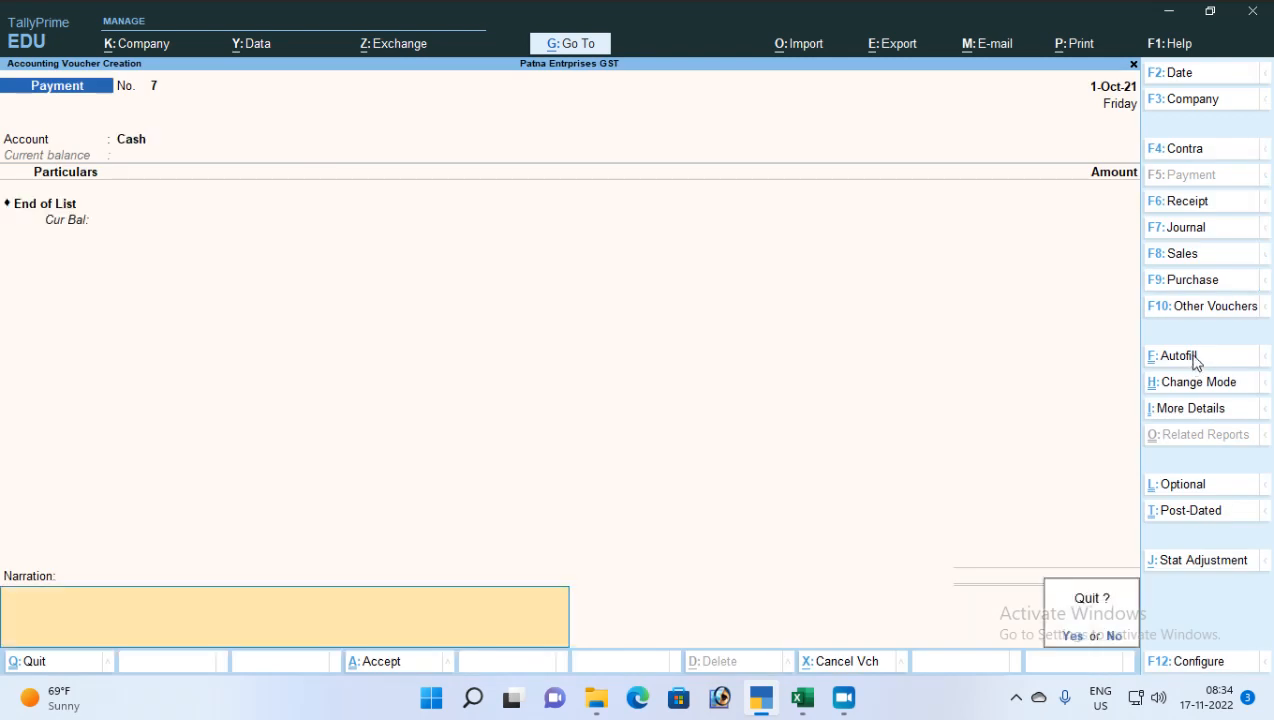
key(y)
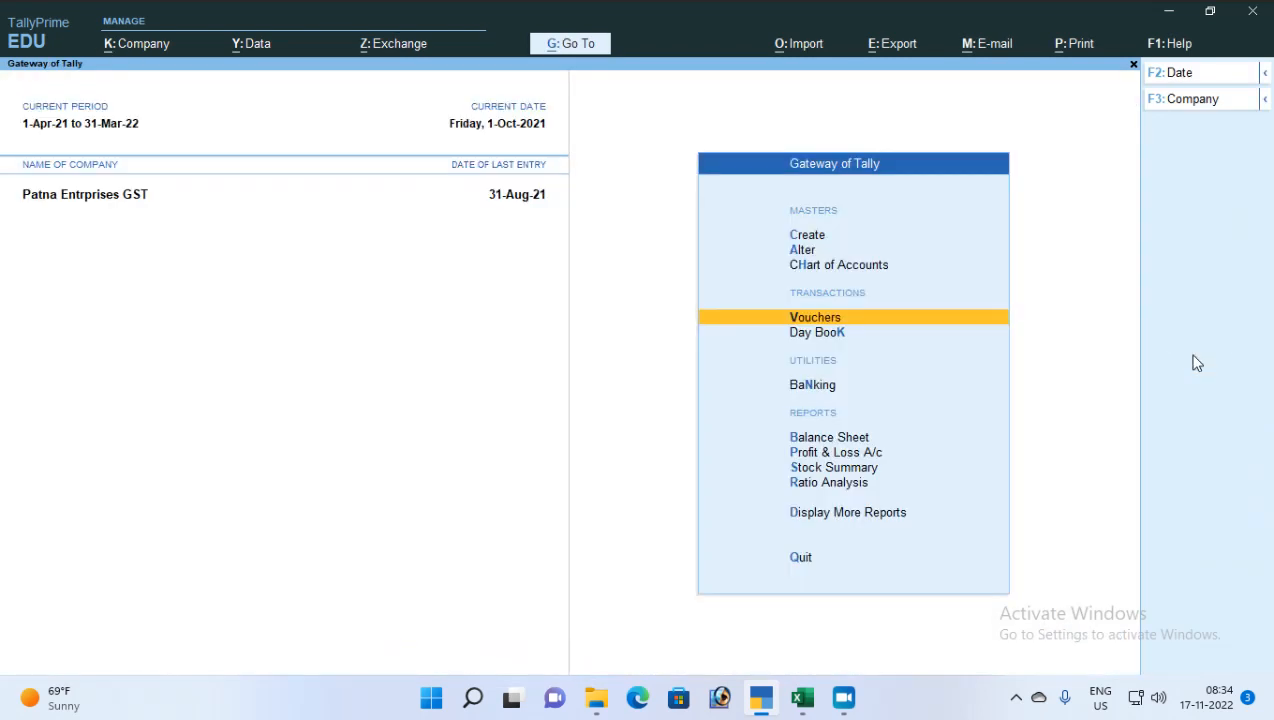
Open a fresh blank Payment voucher No. 7 dated 1-Oct-21
key(Down)
key(Down)
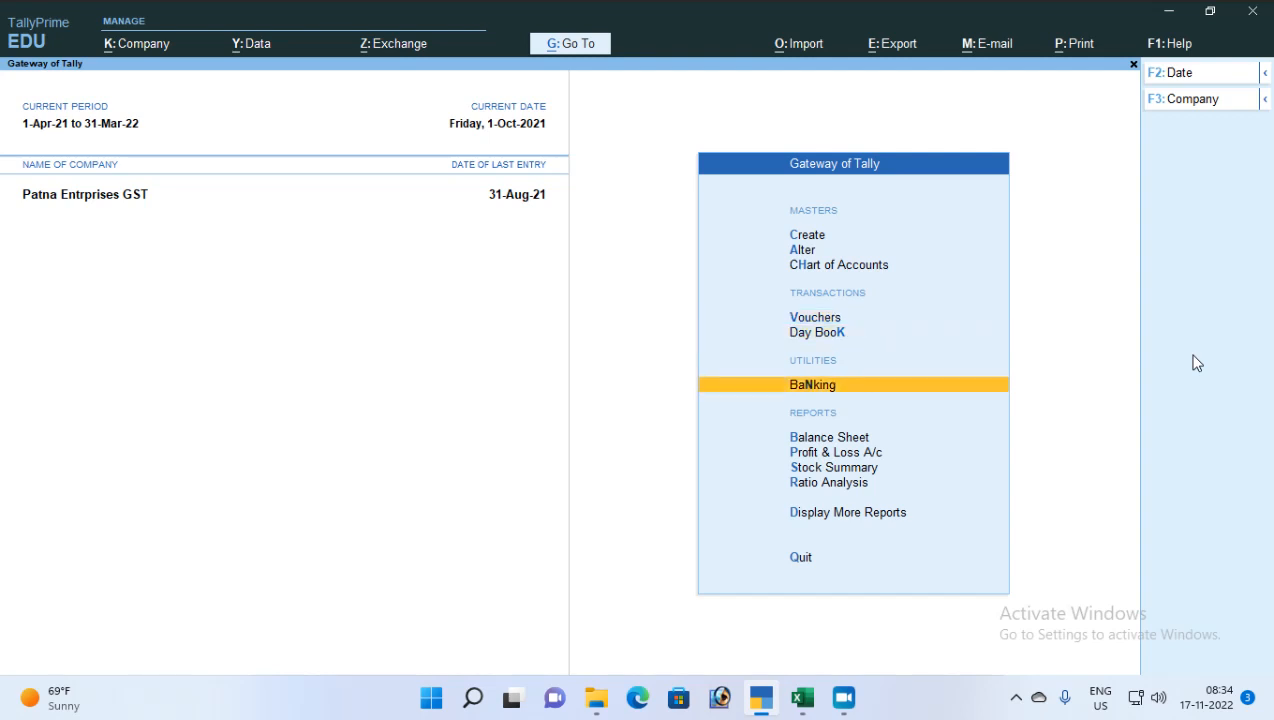
key(Up)
key(Down)
key(Up)
key(Up)
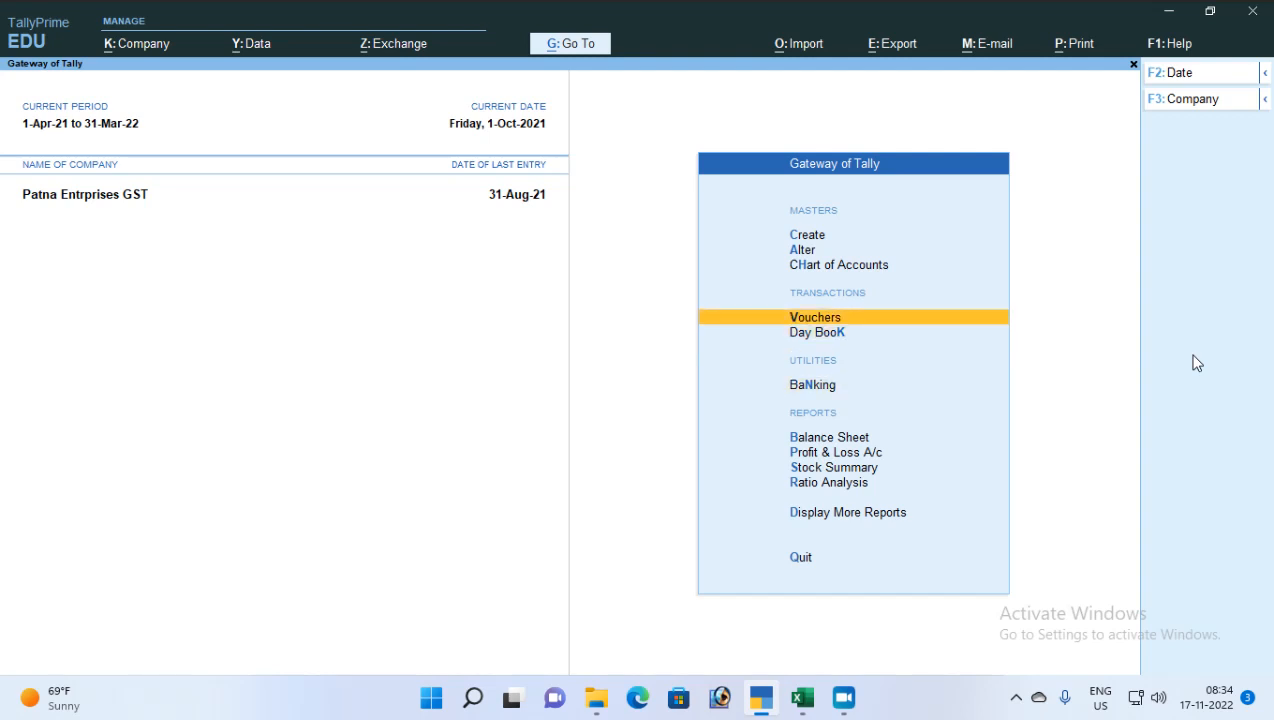
key(Return)
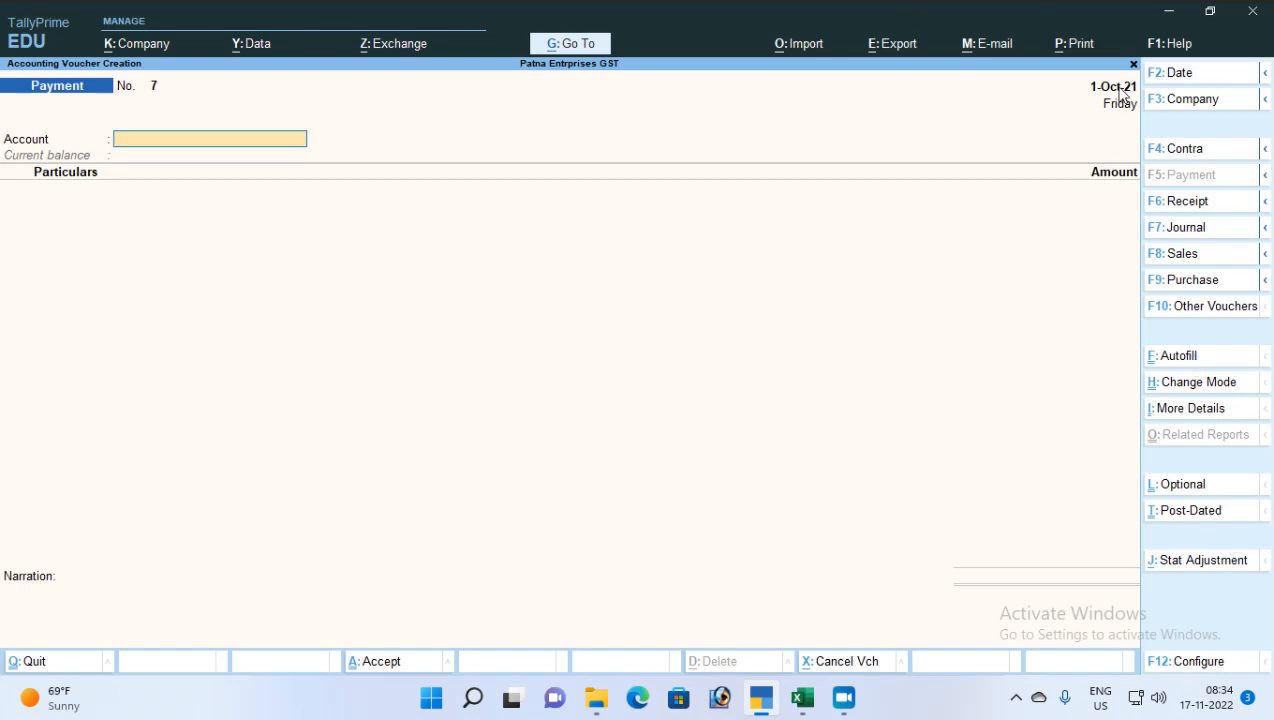
Start a TDS Stat Payment autofill covering 1-Jul-21 to 31-Jul-21
key(ctrl+f)
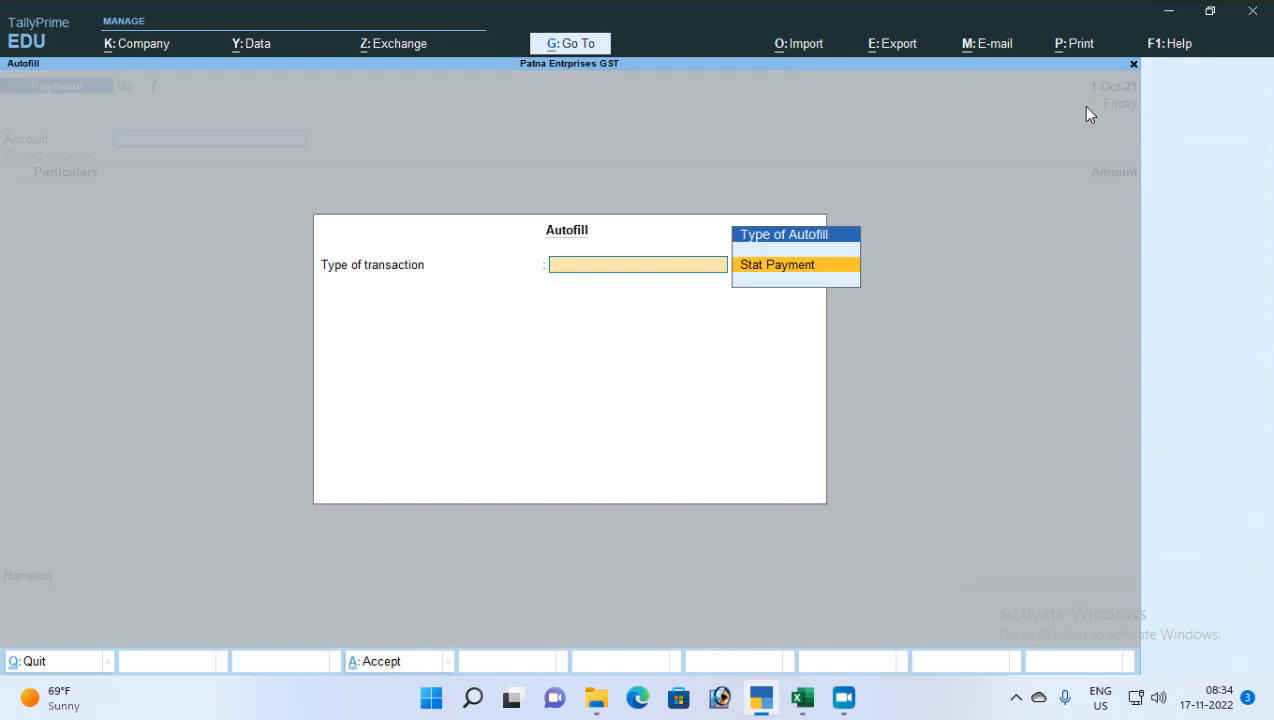
key(Return)
key(Down)
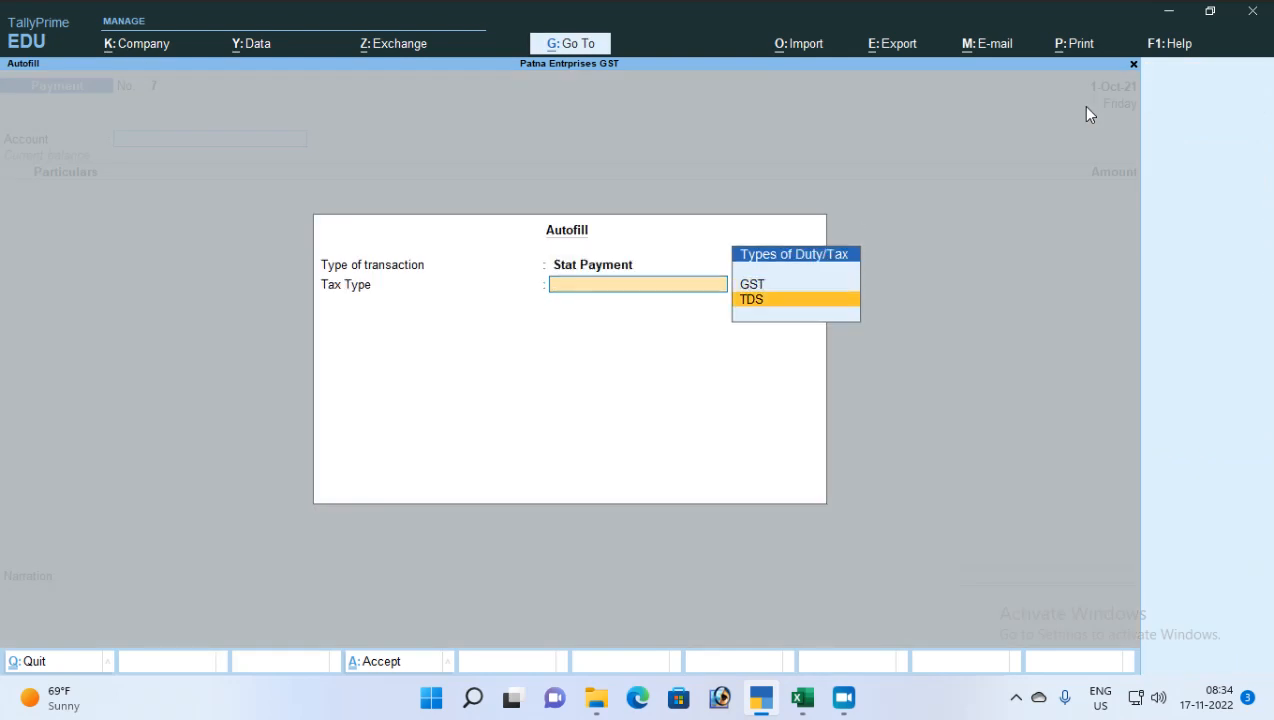
key(Return)
text(1-7)
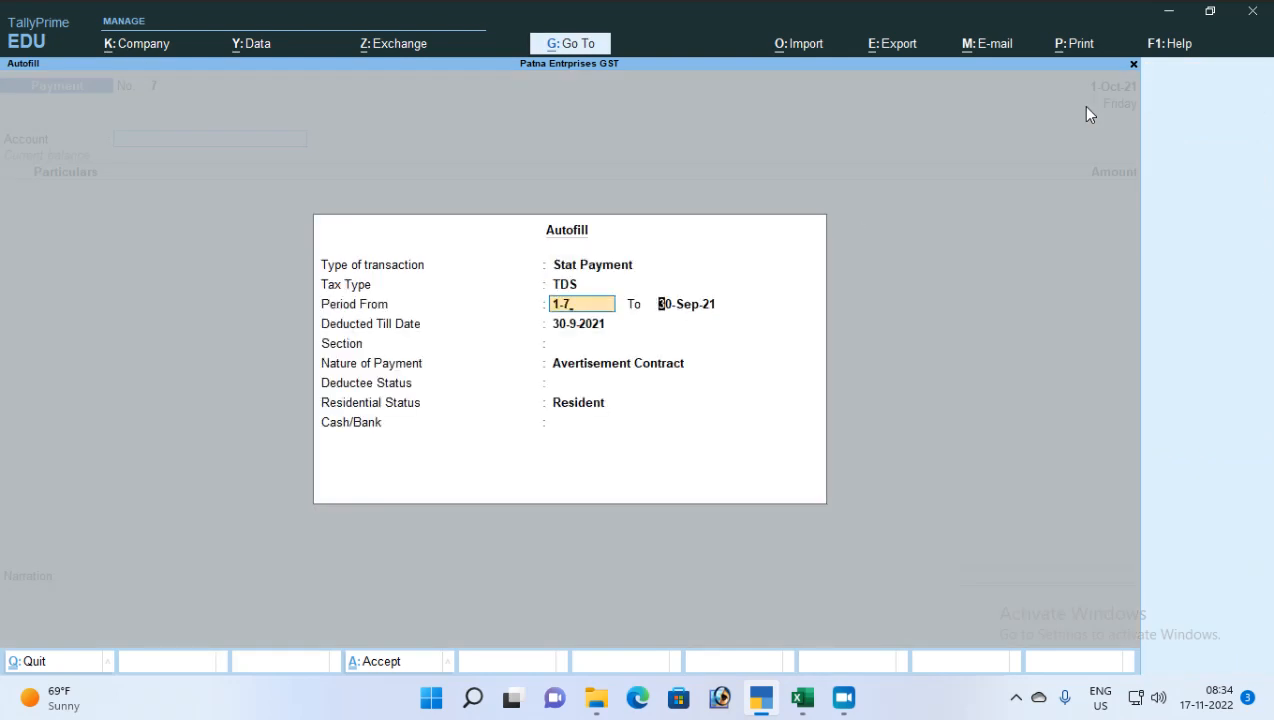
key(Return)
text(31-7)
key(Return)
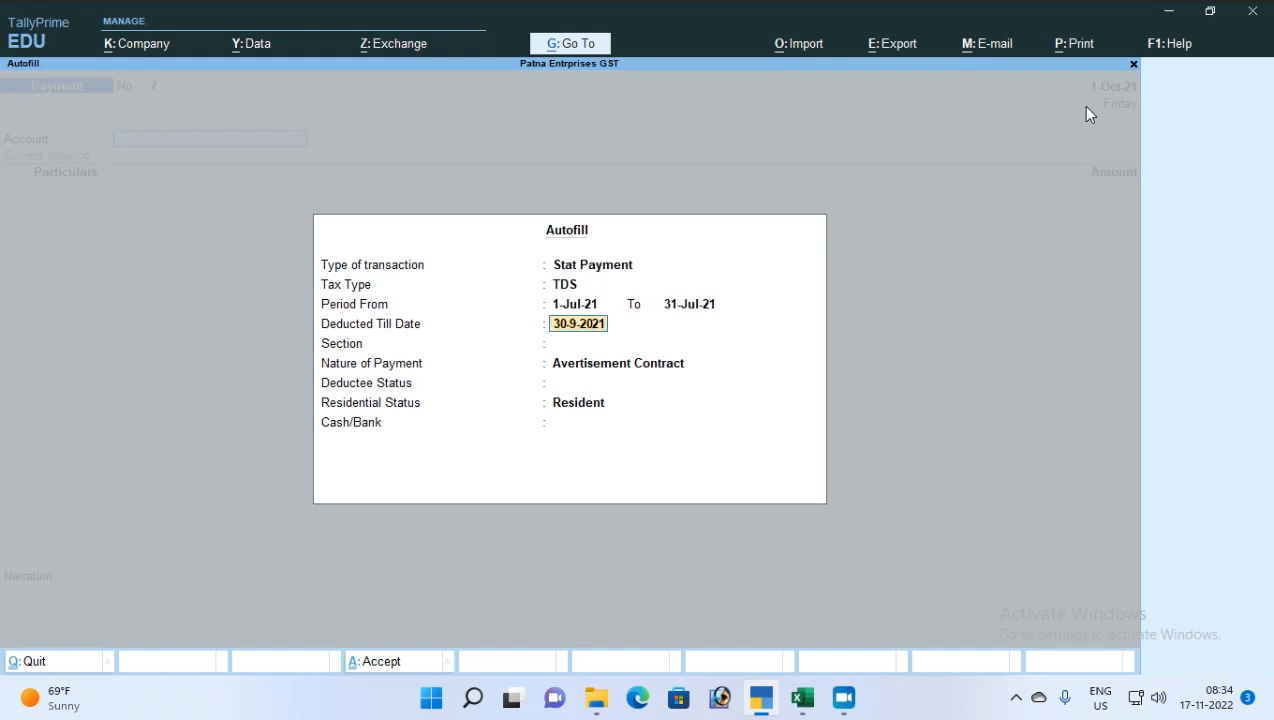
Set deducted till 1-10-2021, section 194C, Non Company, Resident, and HDFC Bank as the paying account
text(1-10)
key(Return)
key(Return)
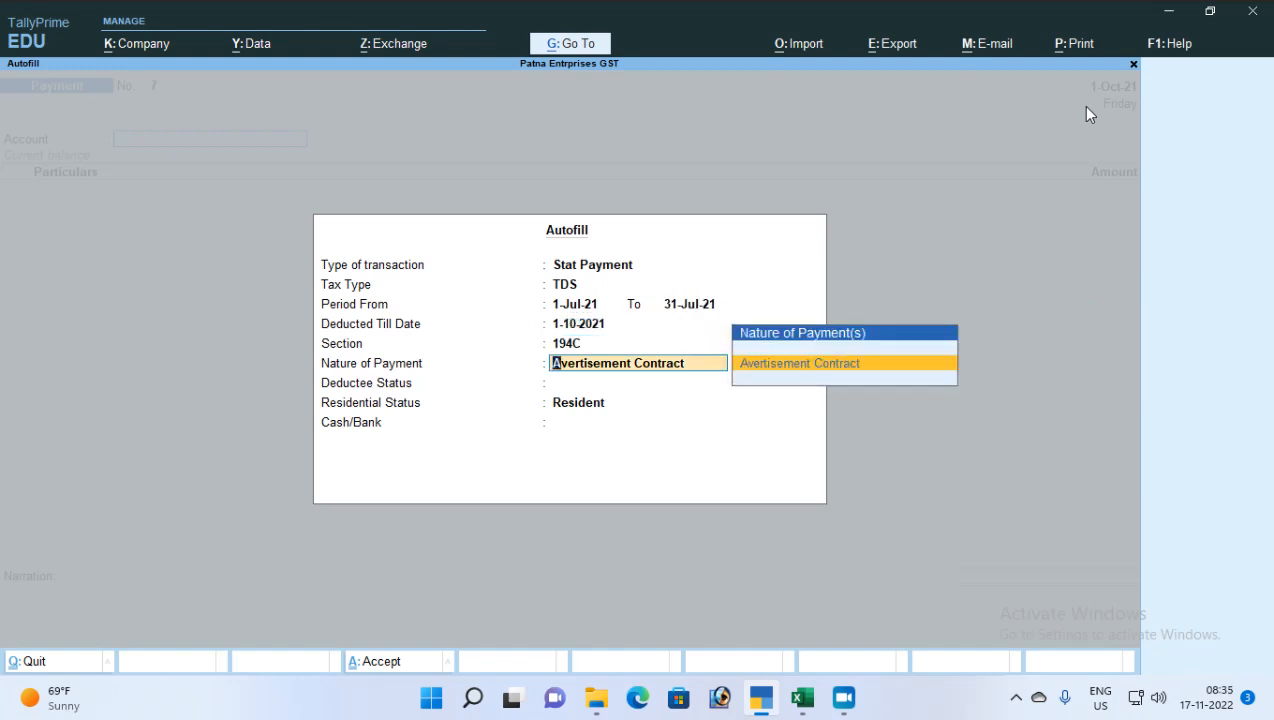
key(Return)
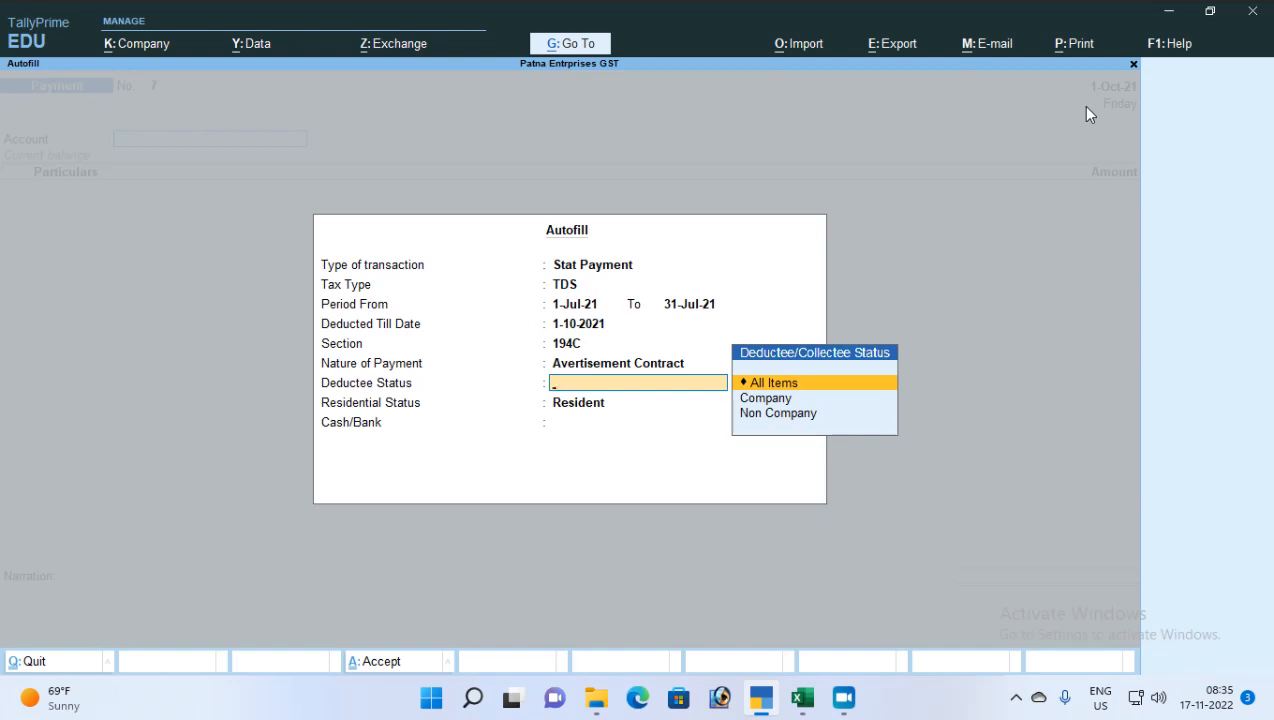
key(Down)
key(Down)
key(Return)
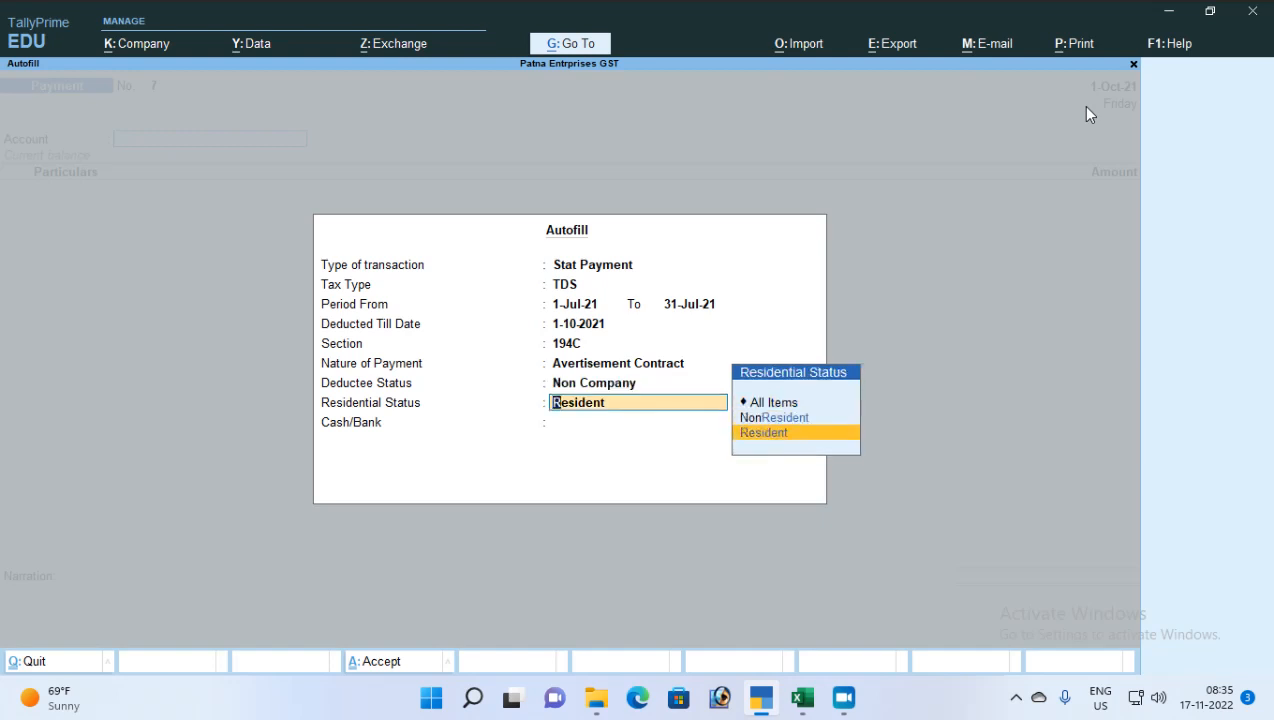
key(Return)
key(Down)
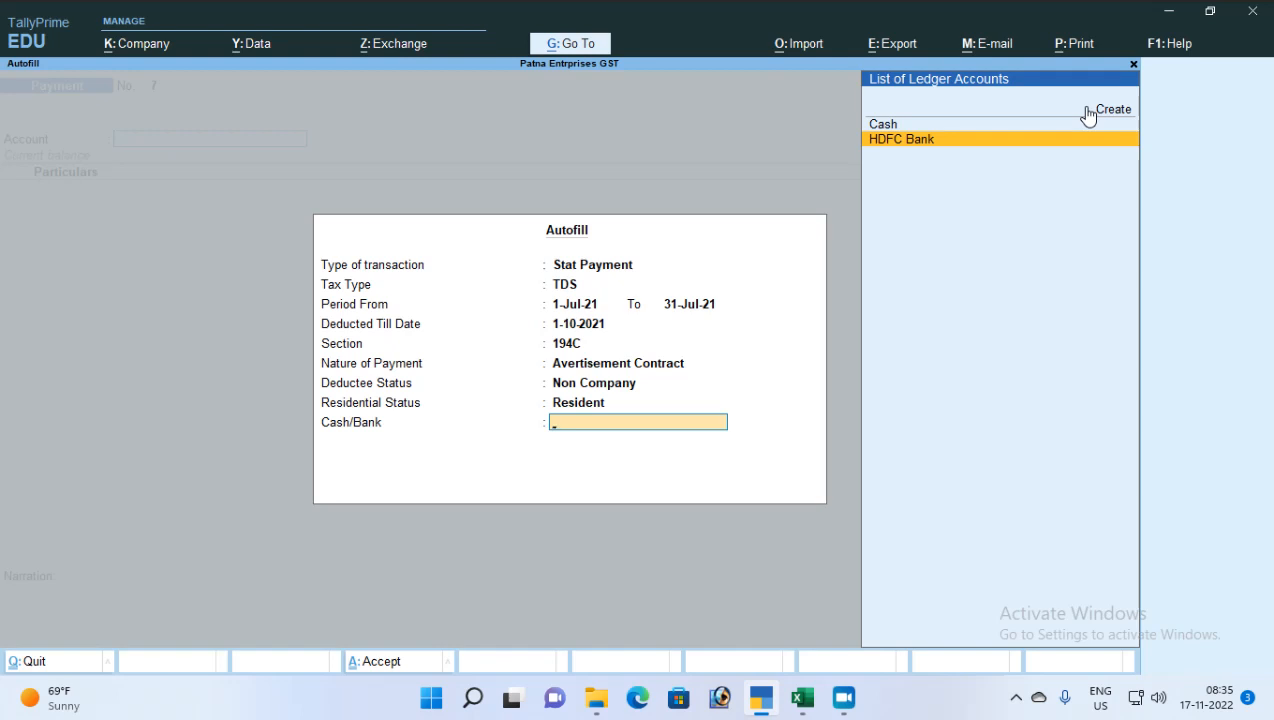
key(Return)
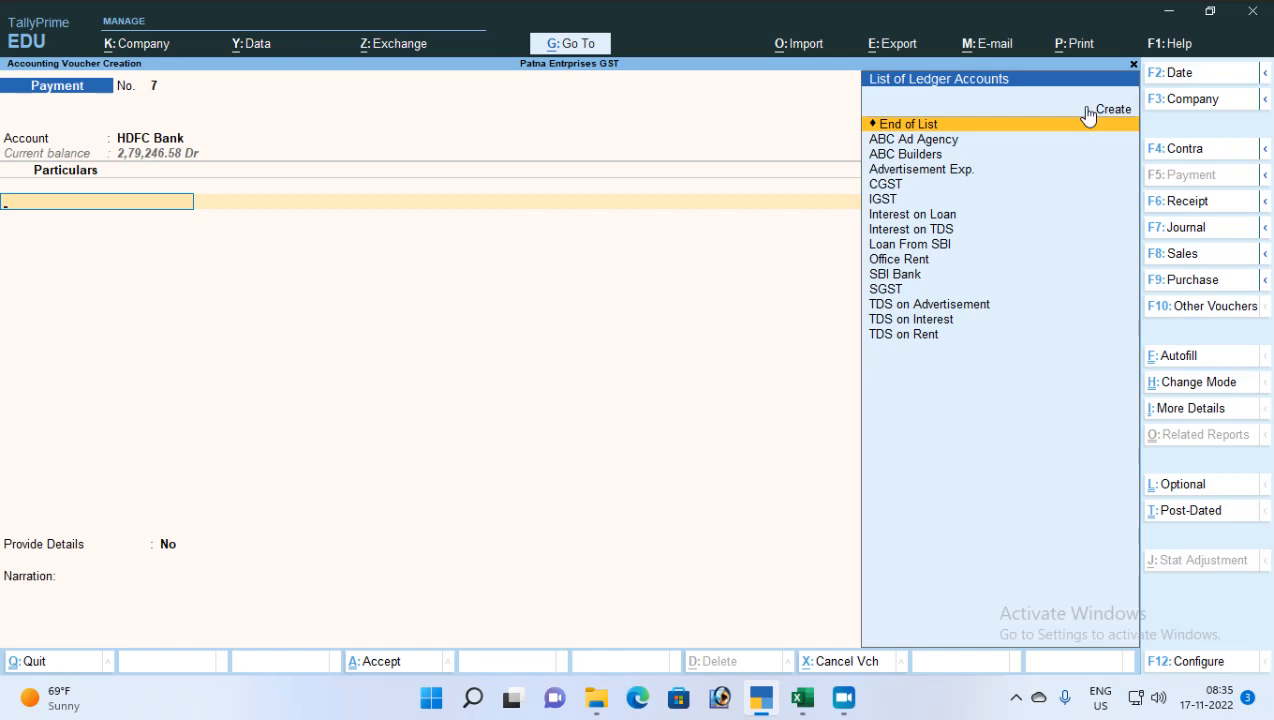
key(Down)
Leave the voucher, check the Day Book, cancel quitting, and open a new Payment voucher
key(Escape)
key(Escape)
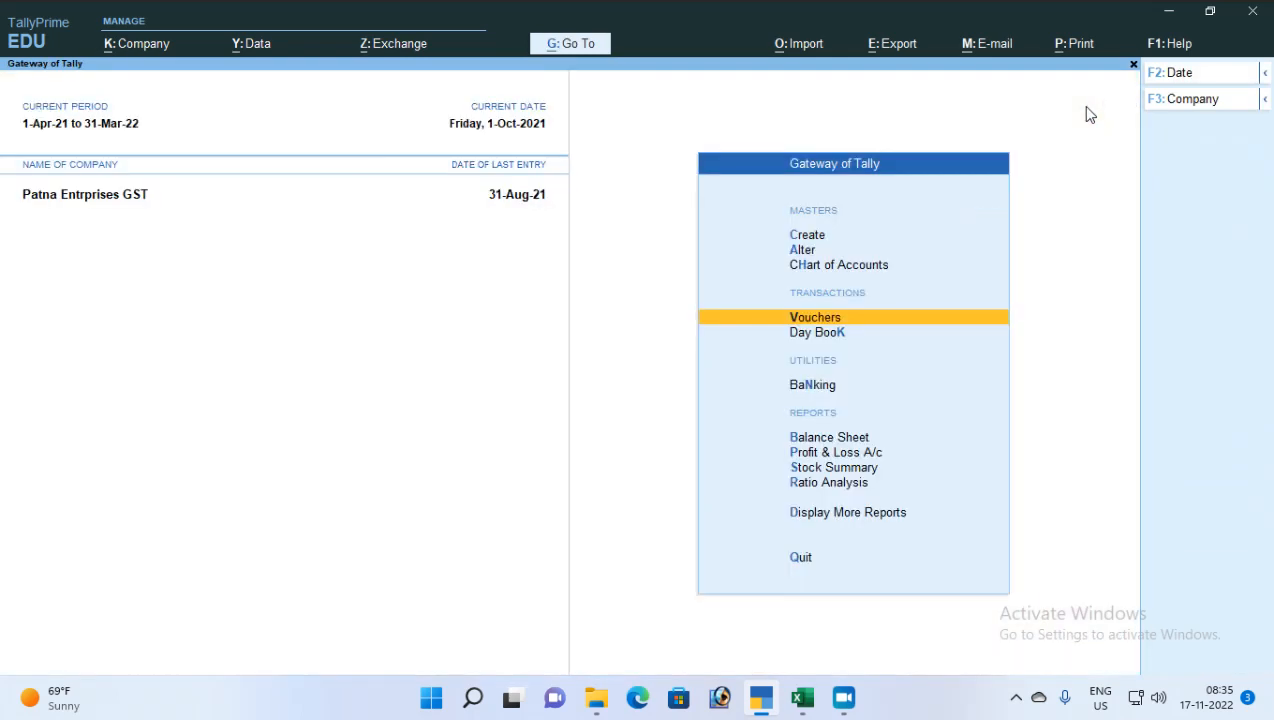
key(Down)
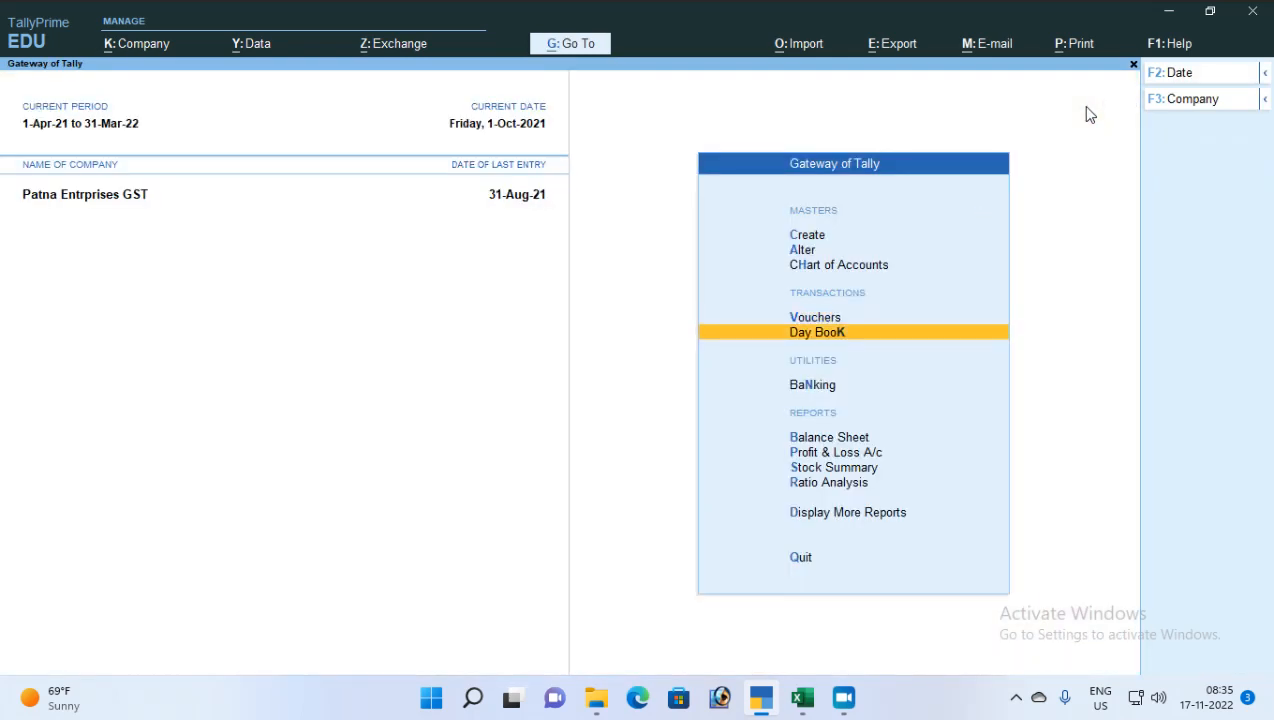
key(Return)
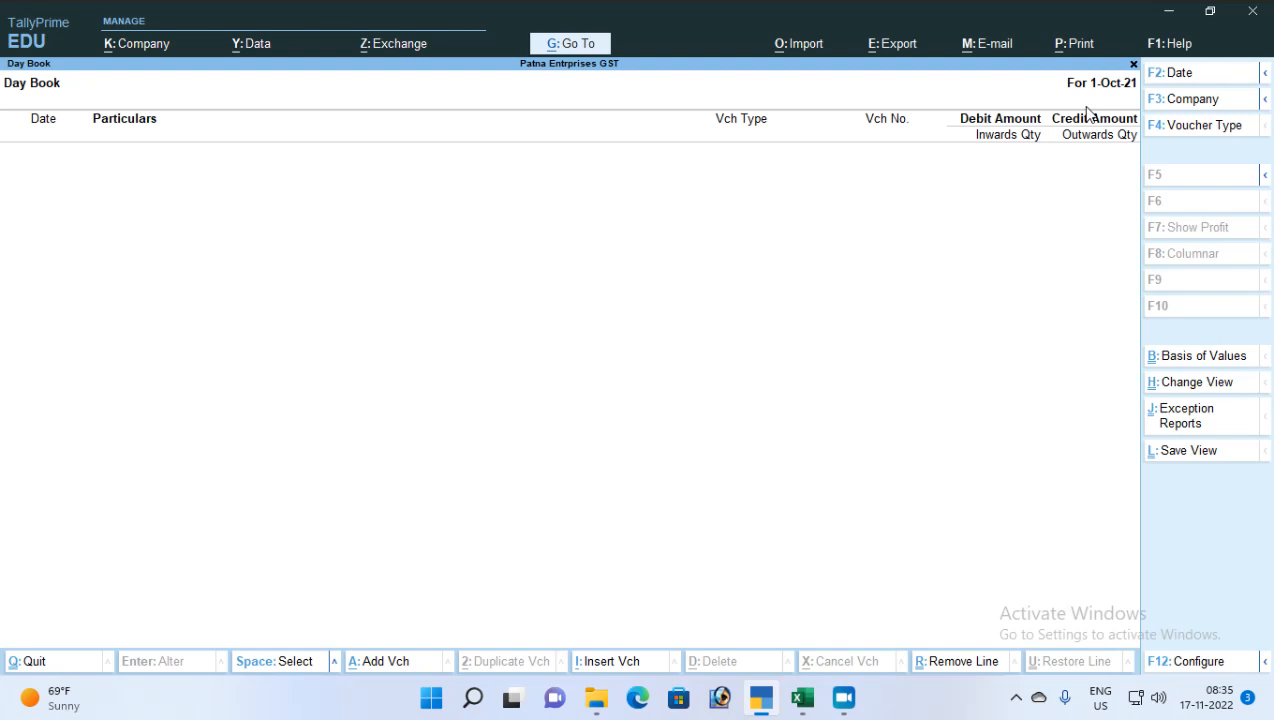
key(Escape)
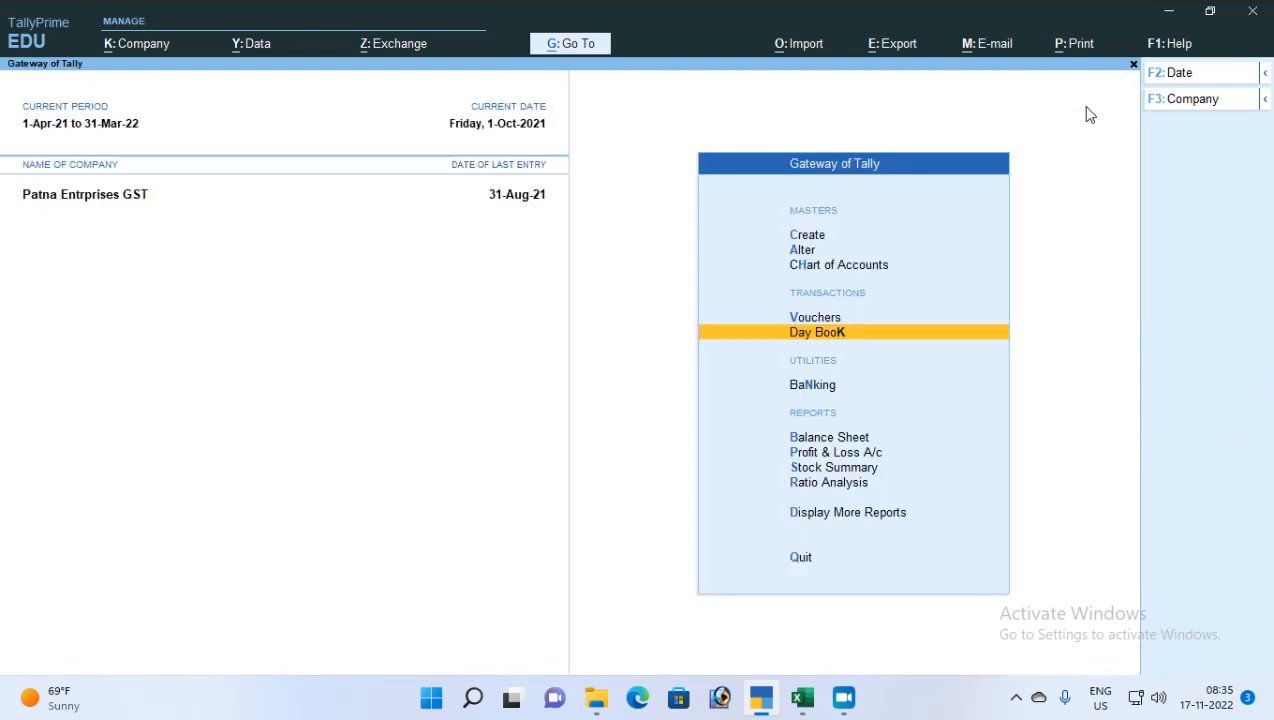
key(Escape)
key(n)
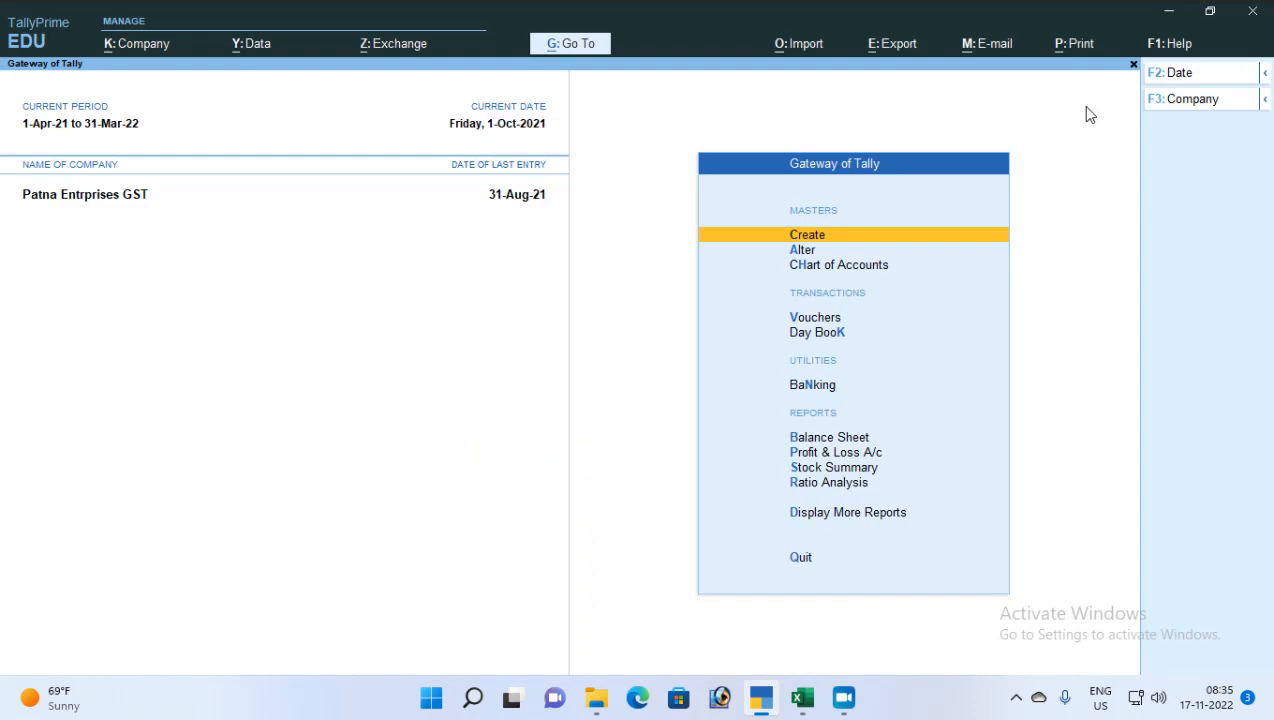
key(Down)
key(Down)
key(Down)
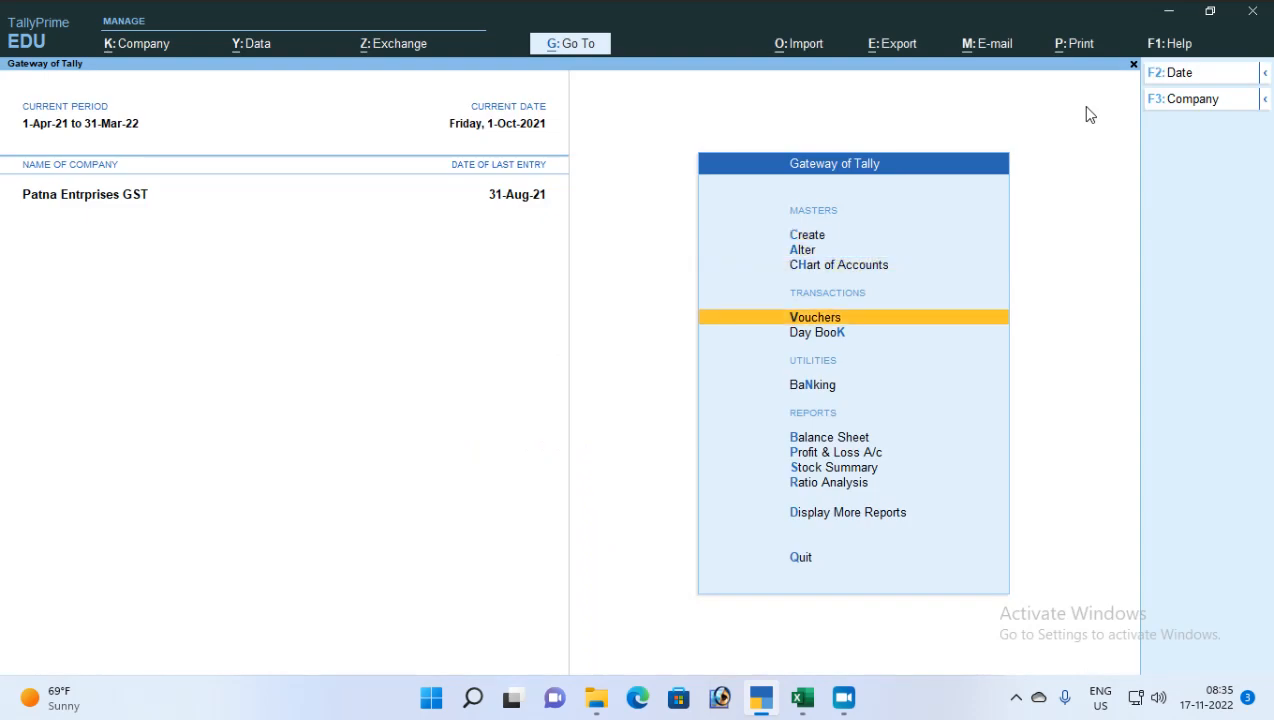
key(Return)
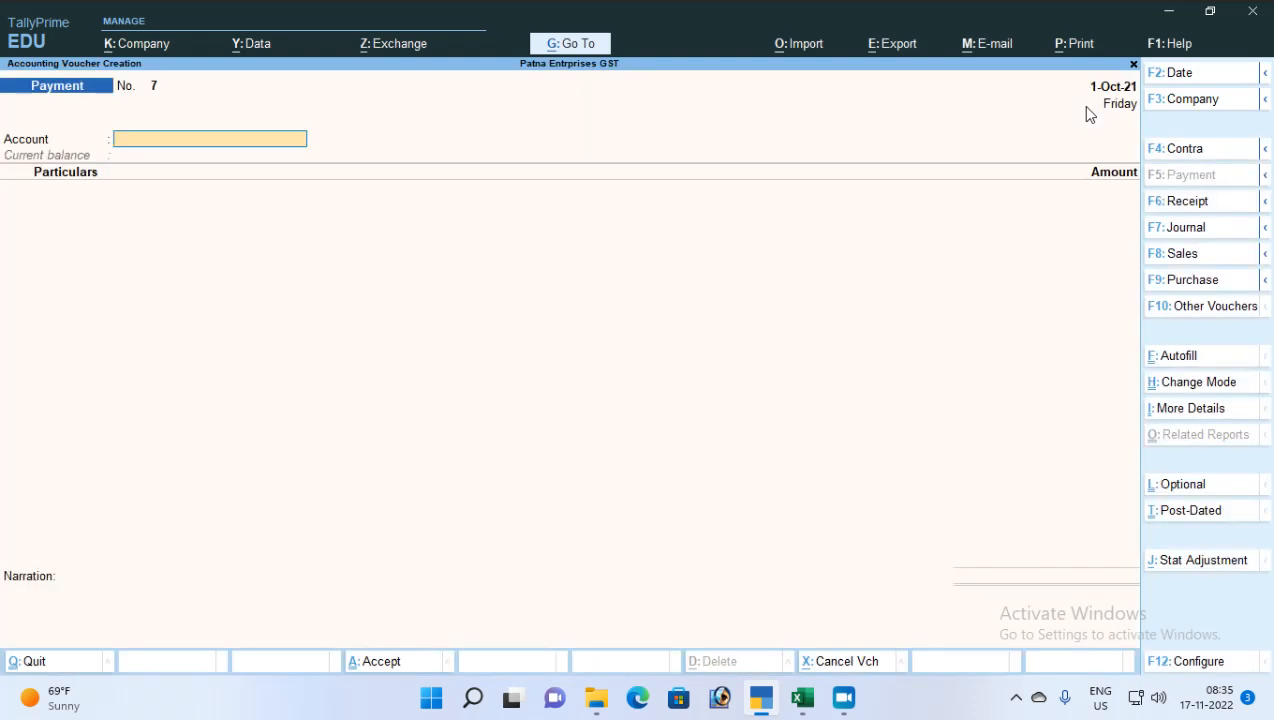
Autofill a TDS Stat Payment again for the period 1-Jul-21 to 31-Jul-21
key(ctrl+f)
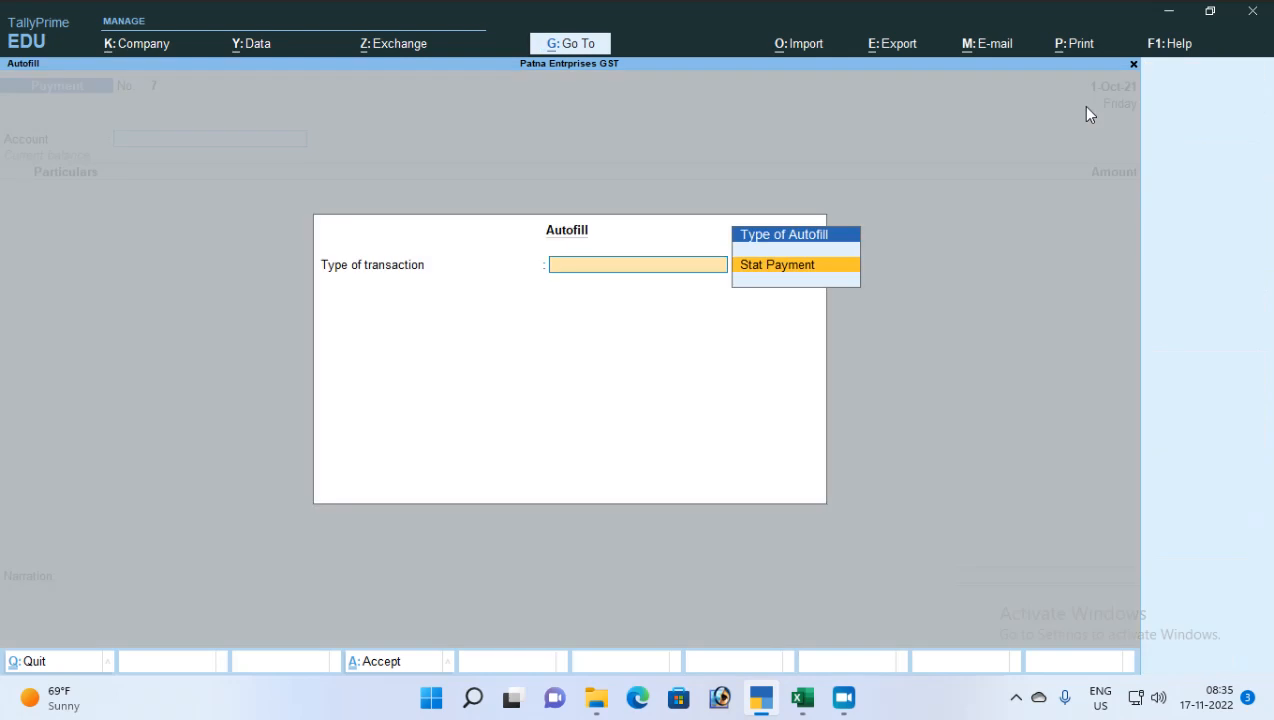
key(Return)
key(Down)
key(Return)
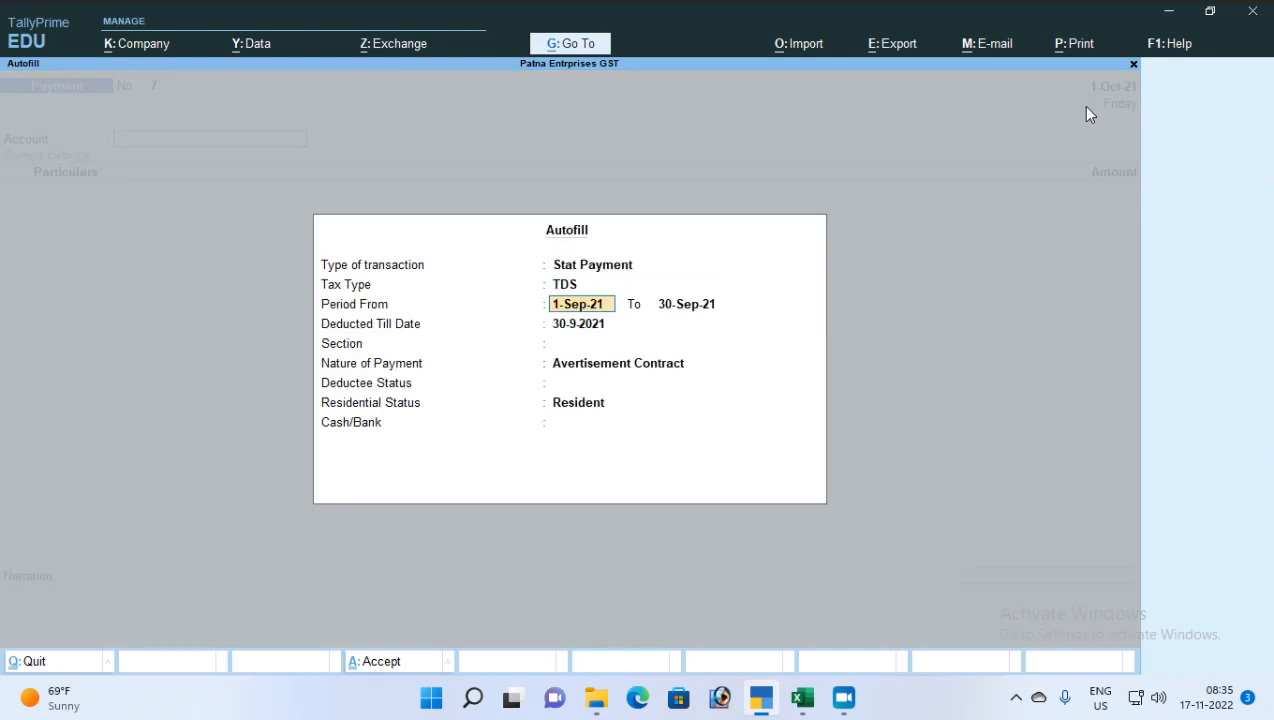
text(1-7)
key(Return)
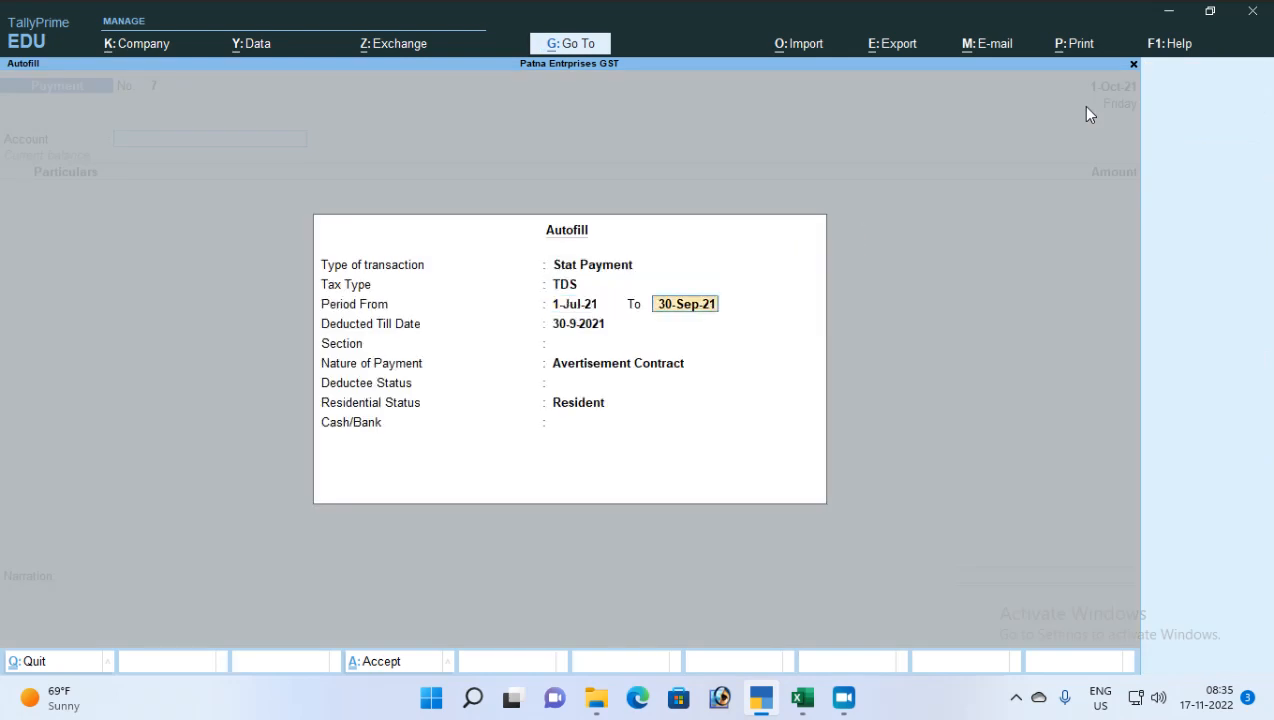
text(31-7)
key(Return)
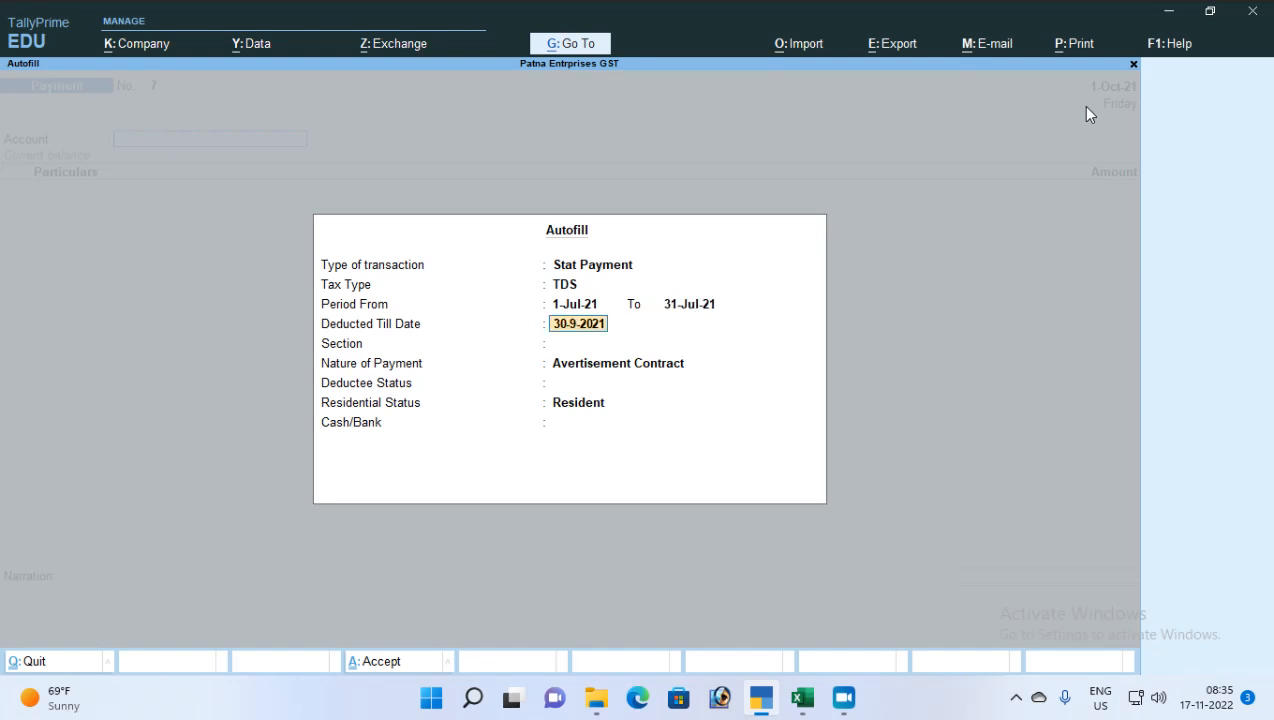
Set deducted till 1-10-2021, section 194C, All Items deductee status, and pay from HDFC Bank
text(1-10)
key(Return)
key(Return)
key(Return)
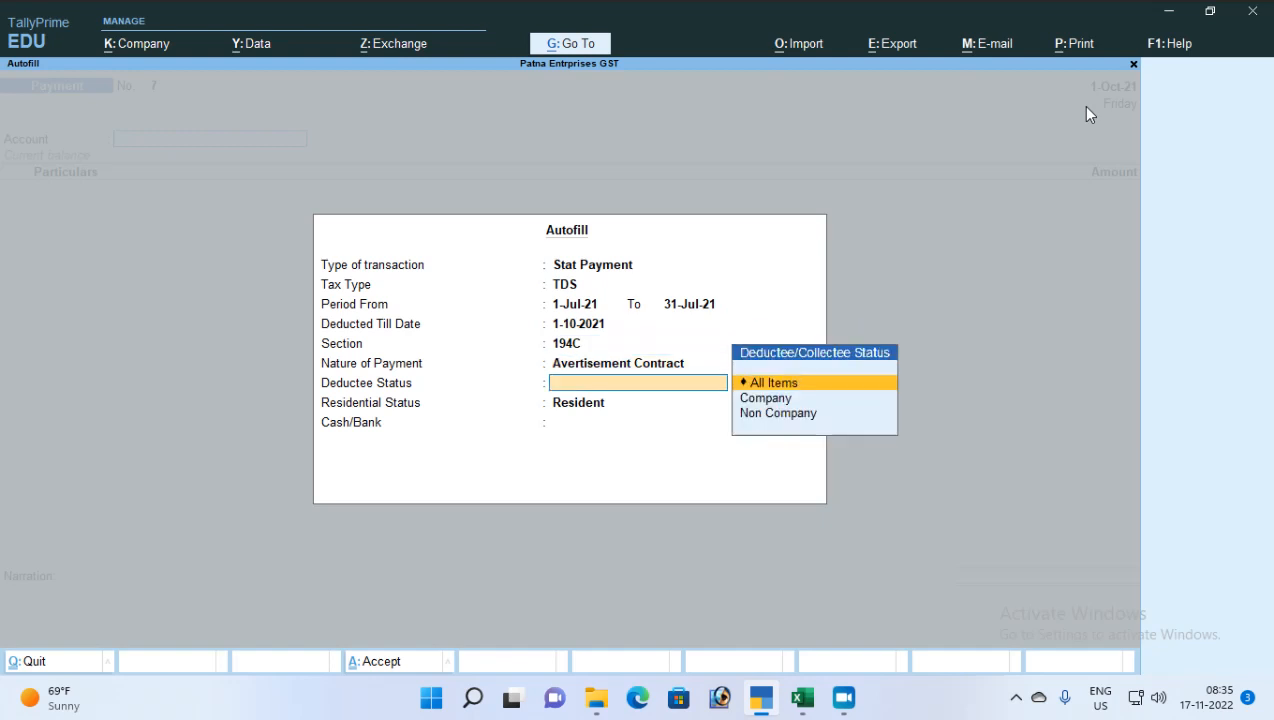
key(Return)
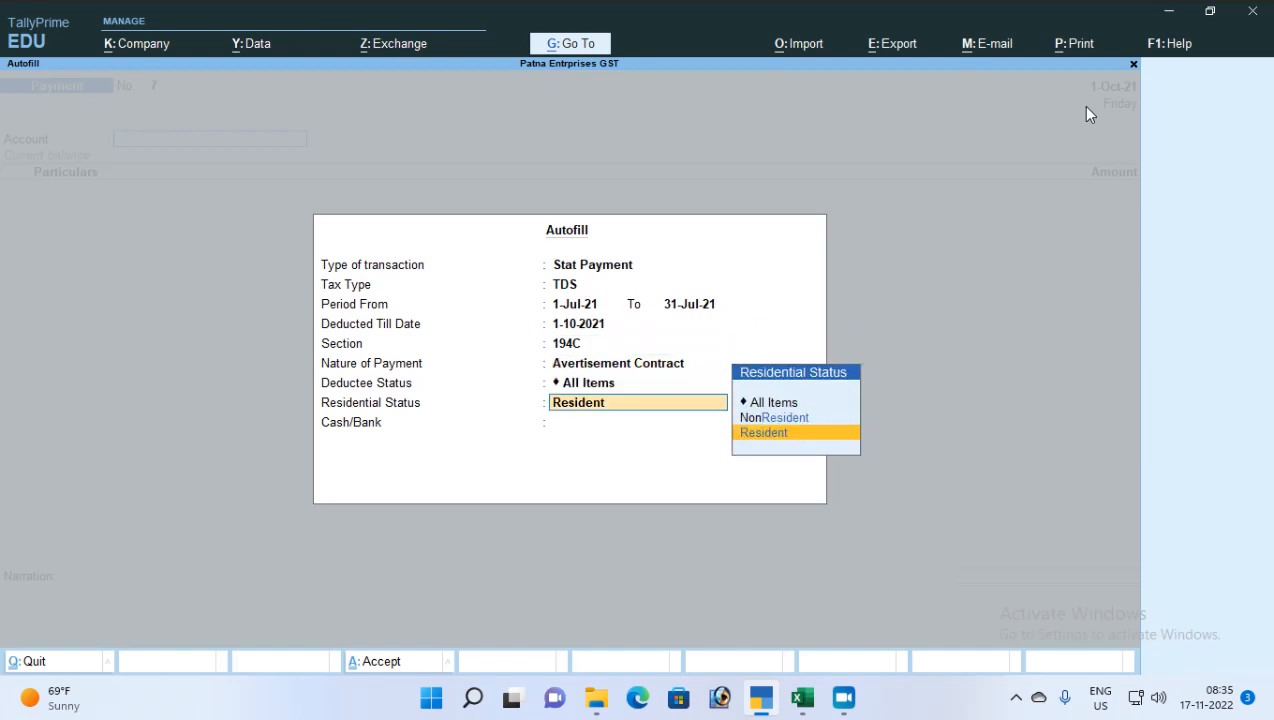
key(Return)
key(Down)
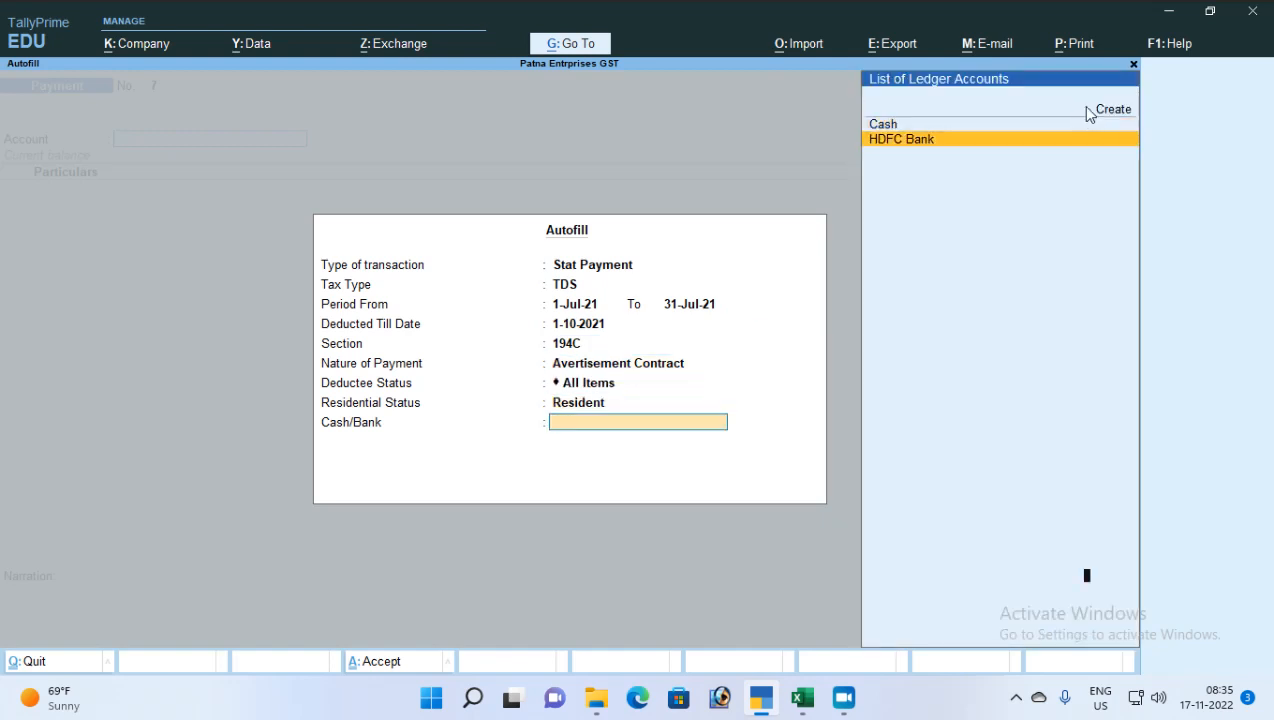
key(Return)
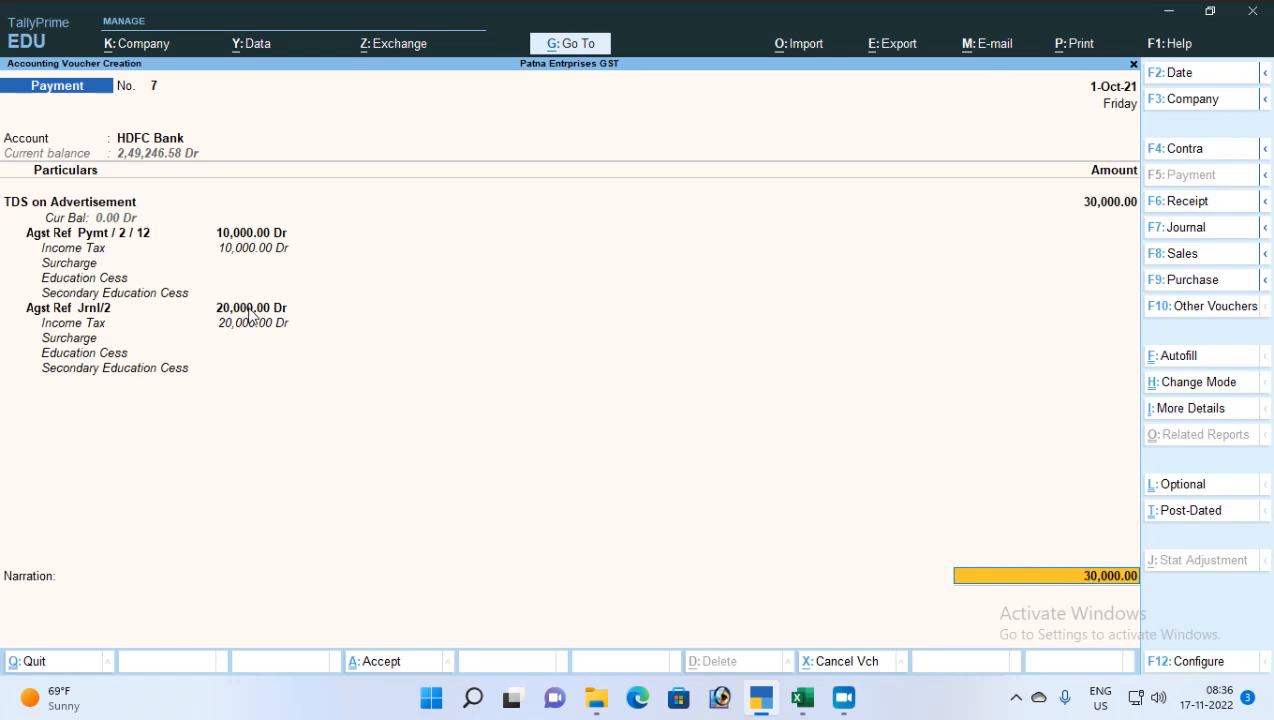
Keep the 30,000 TDS on Advertisement amount and add an Interest on TDS line with Interest payment type
key(BackSpace)
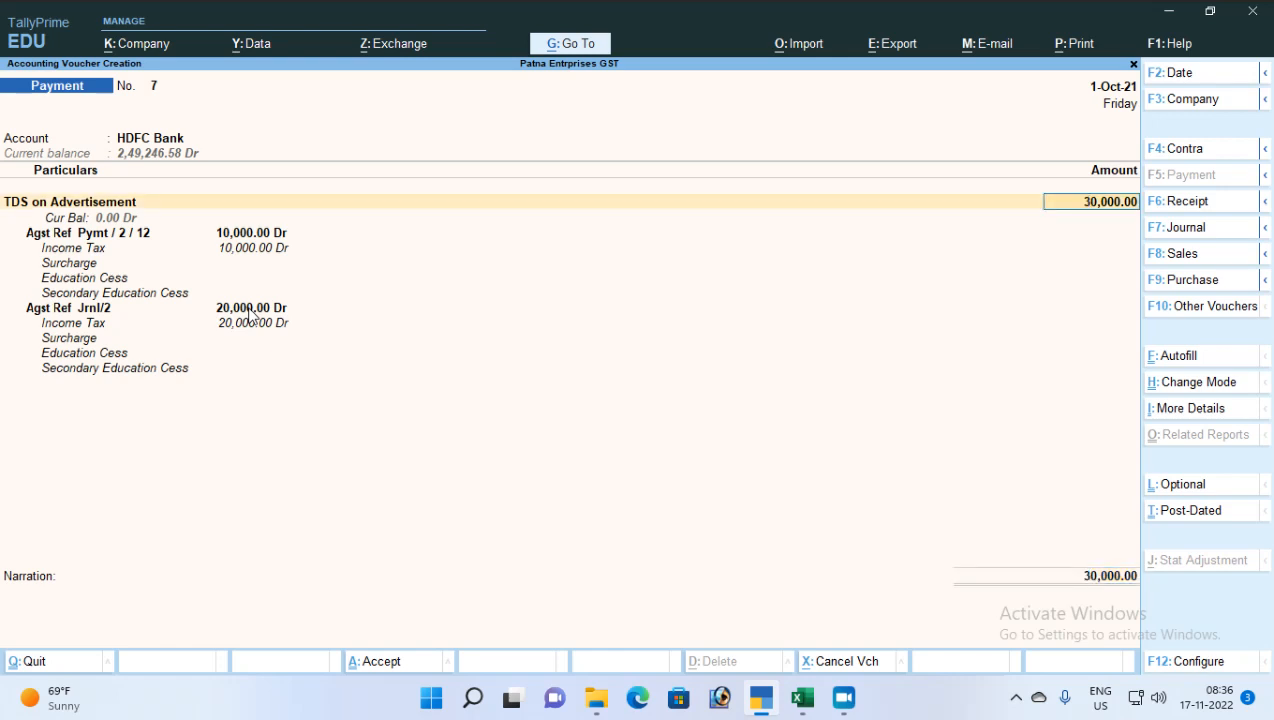
key(Return)
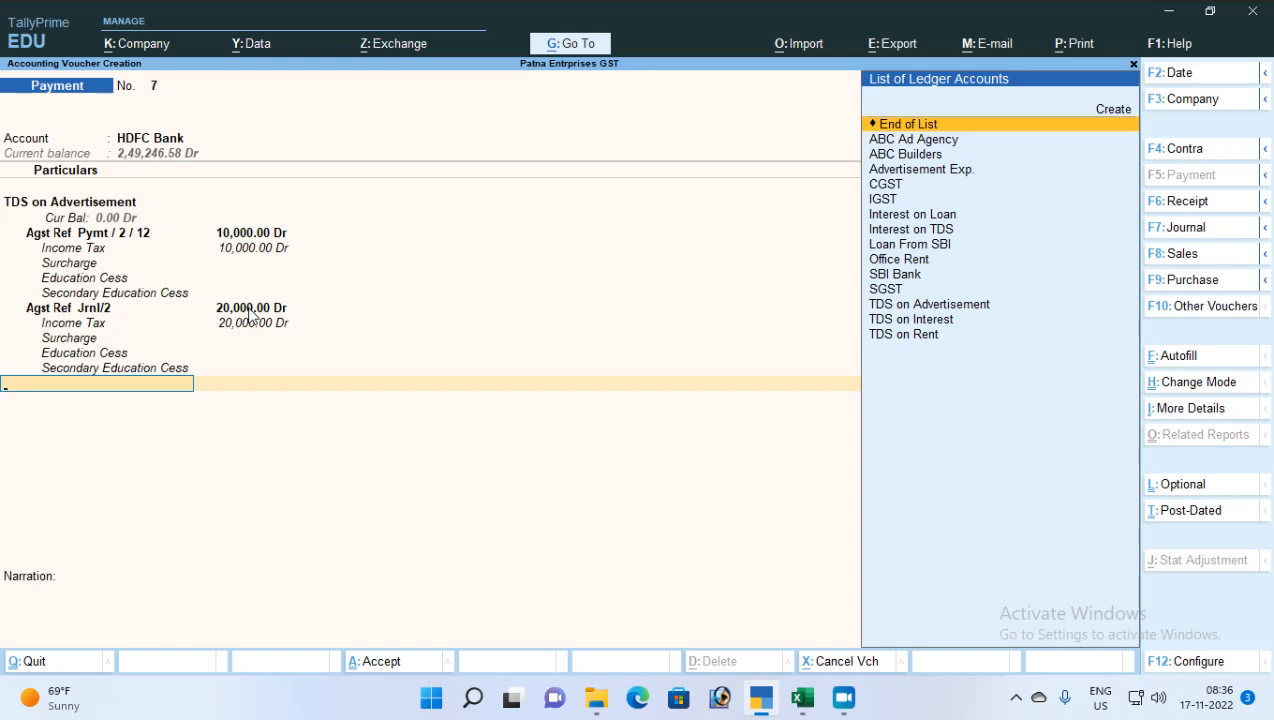
key(Down)
key(Down)
key(Down)
key(Down)
key(Down)
key(Down)
key(Down)
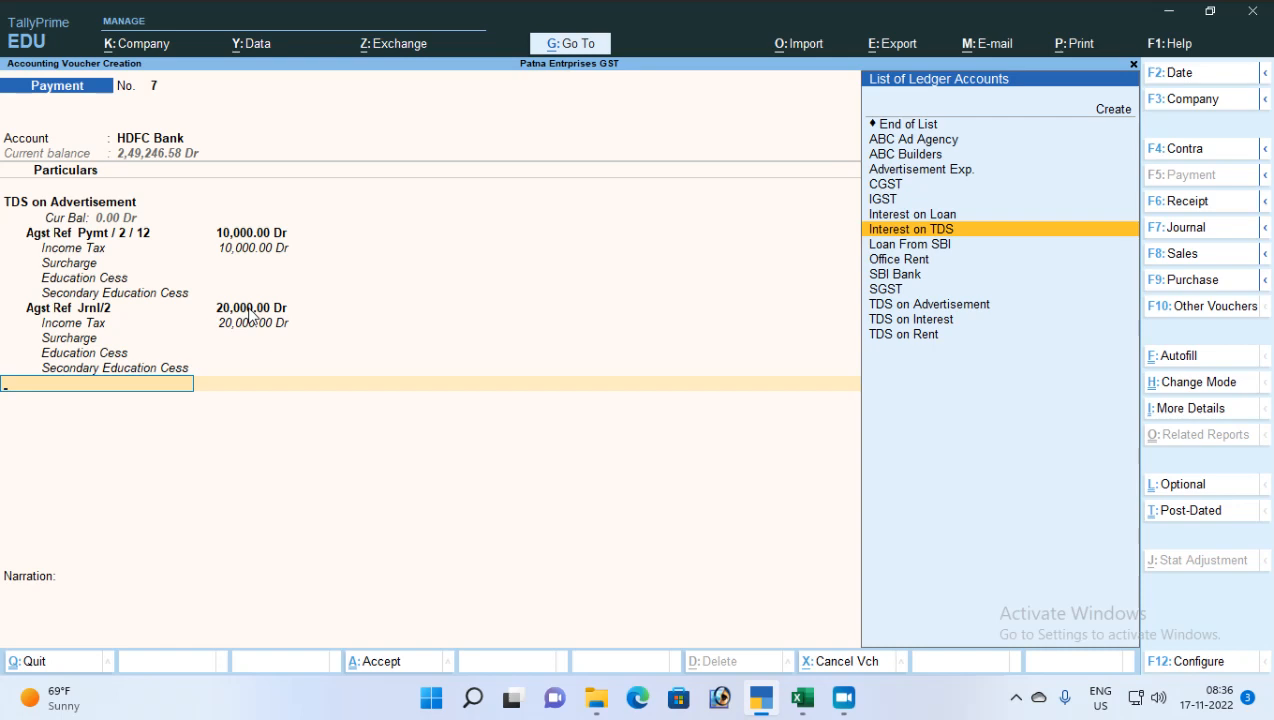
key(Return)
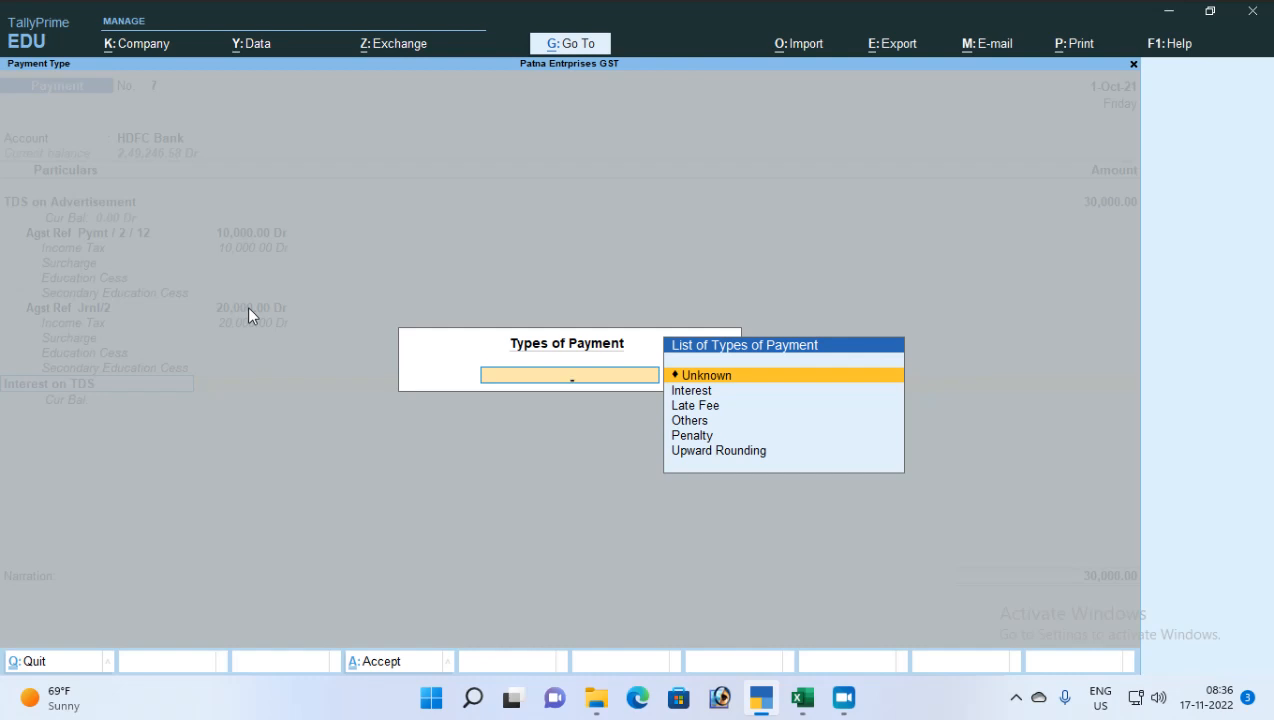
key(Down)
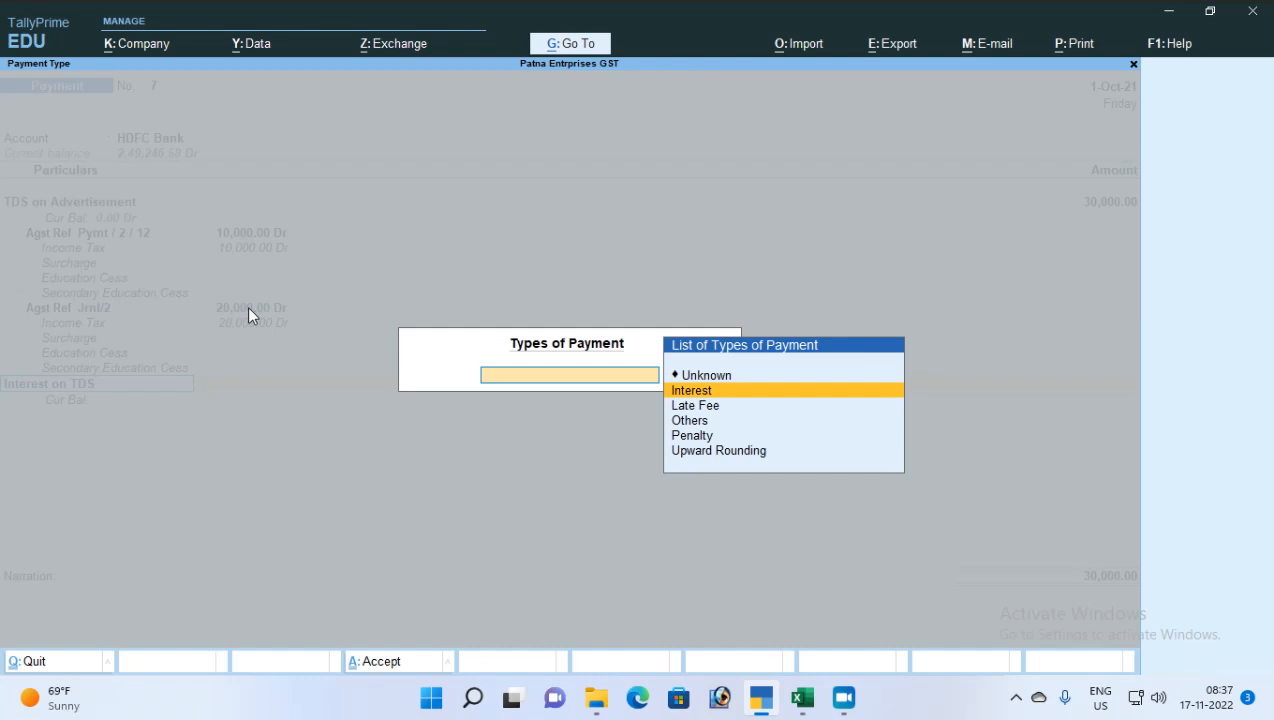
Pick Interest from the Types of Payment list for the Interest on TDS line
key(Down)
key(Down)
key(Down)
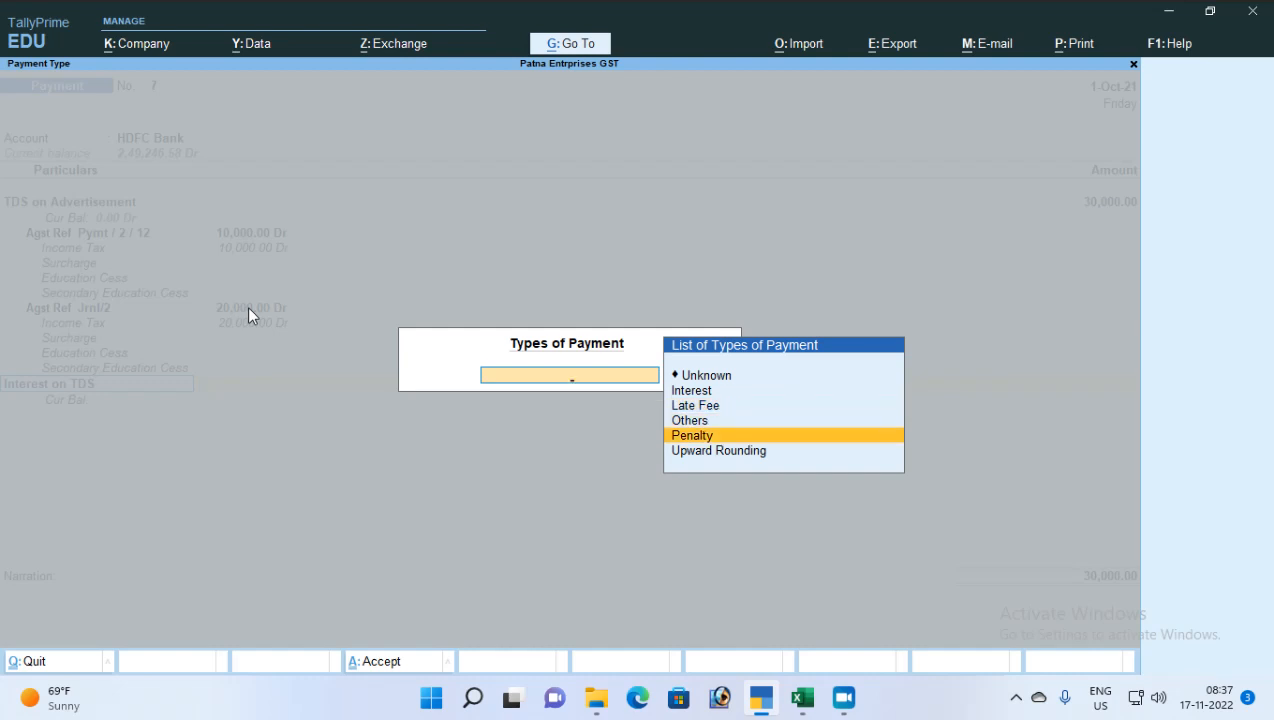
key(Up)
key(Up)
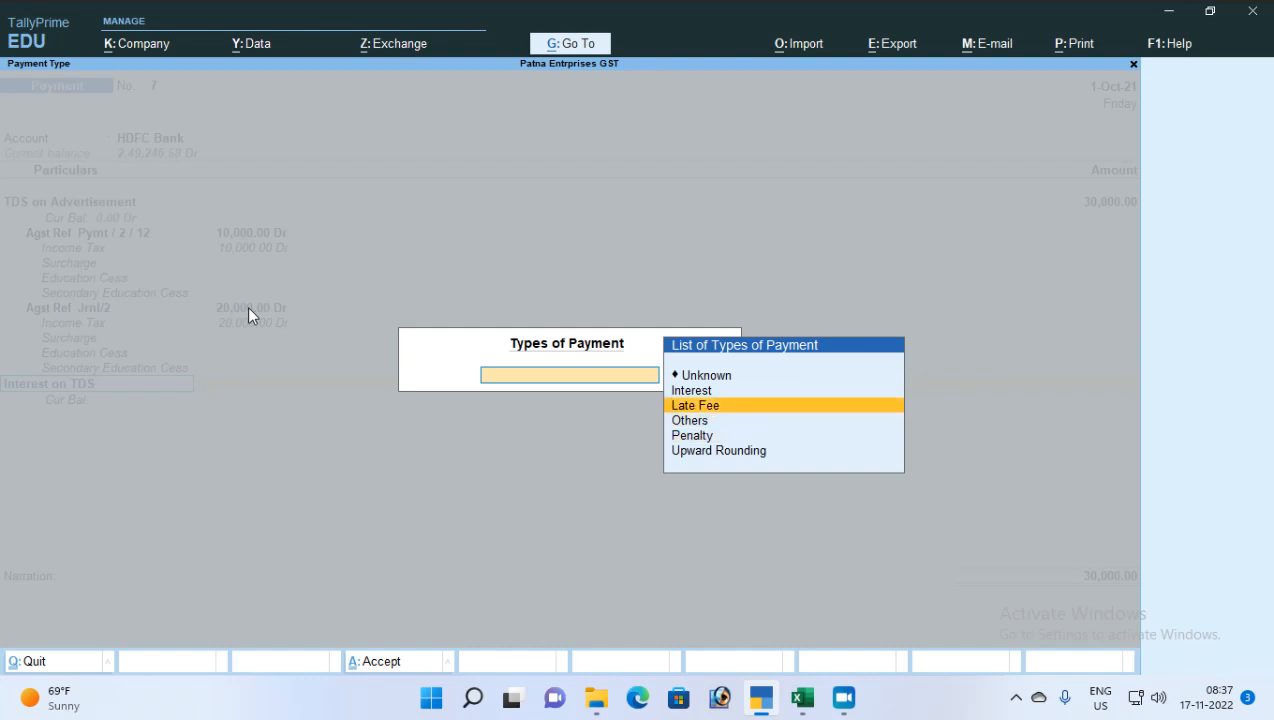
key(Down)
key(Down)
key(Down)
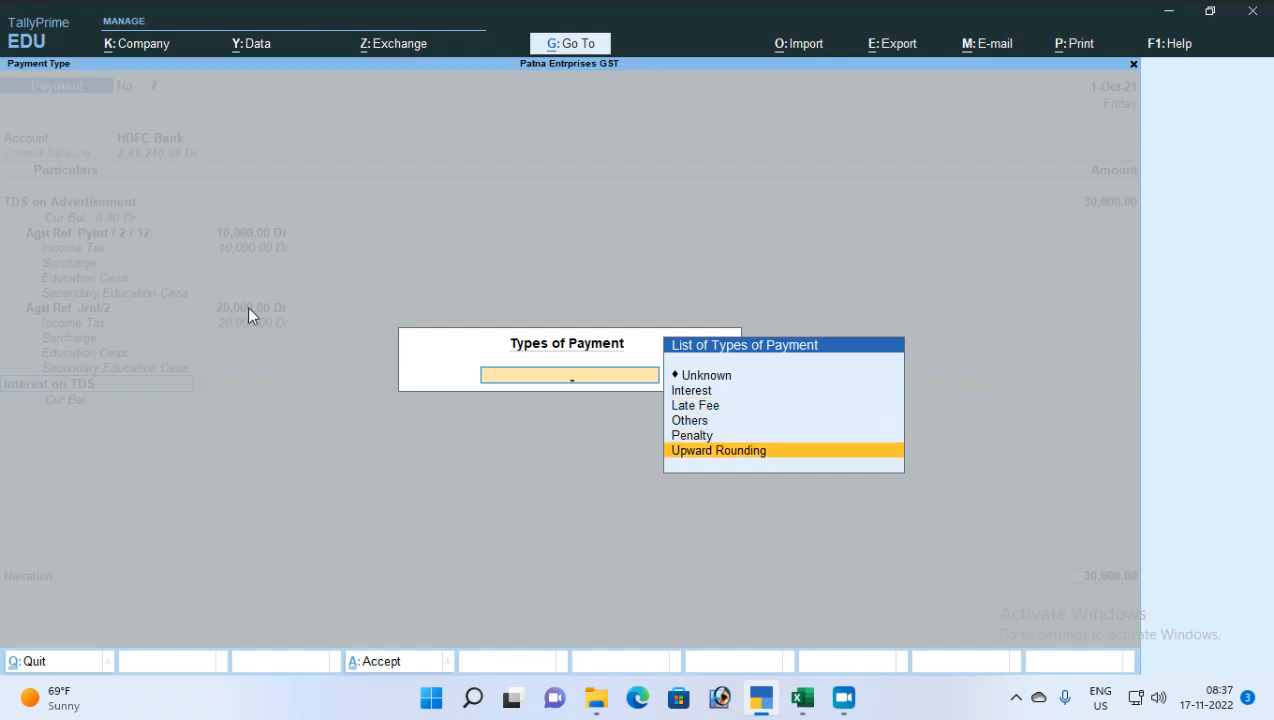
key(Up)
key(Up)
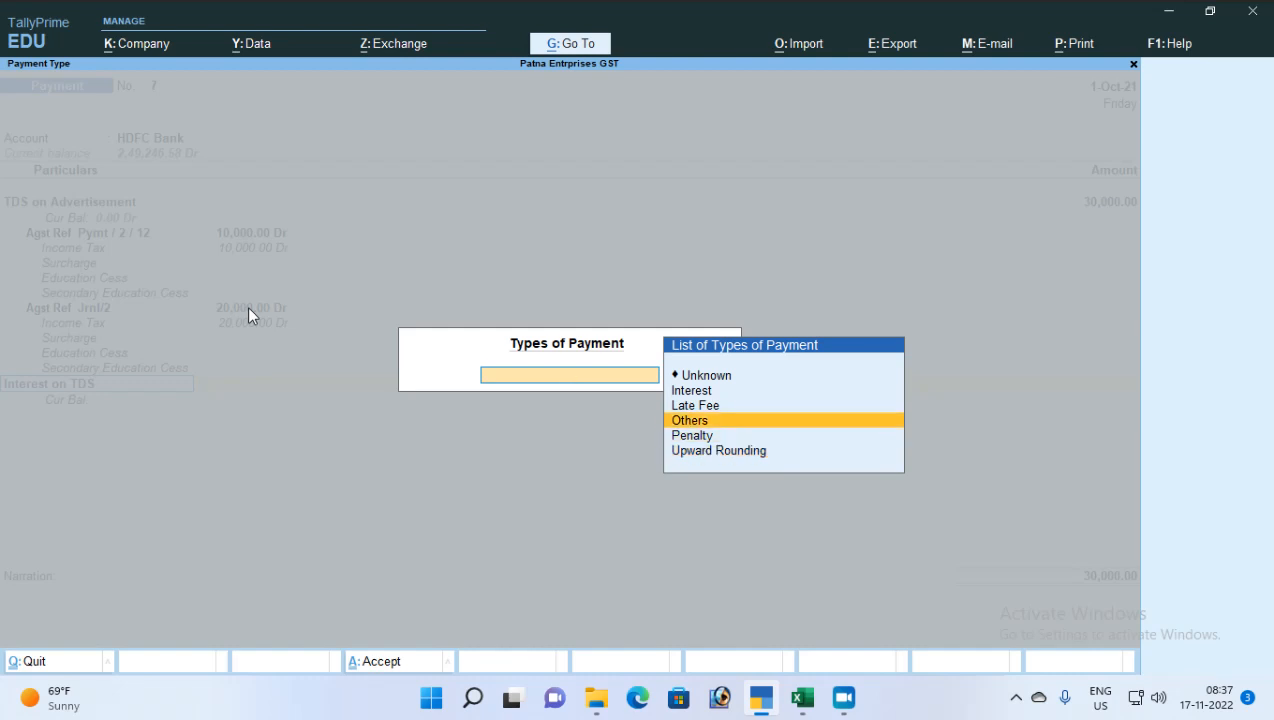
key(Up)
key(Up)
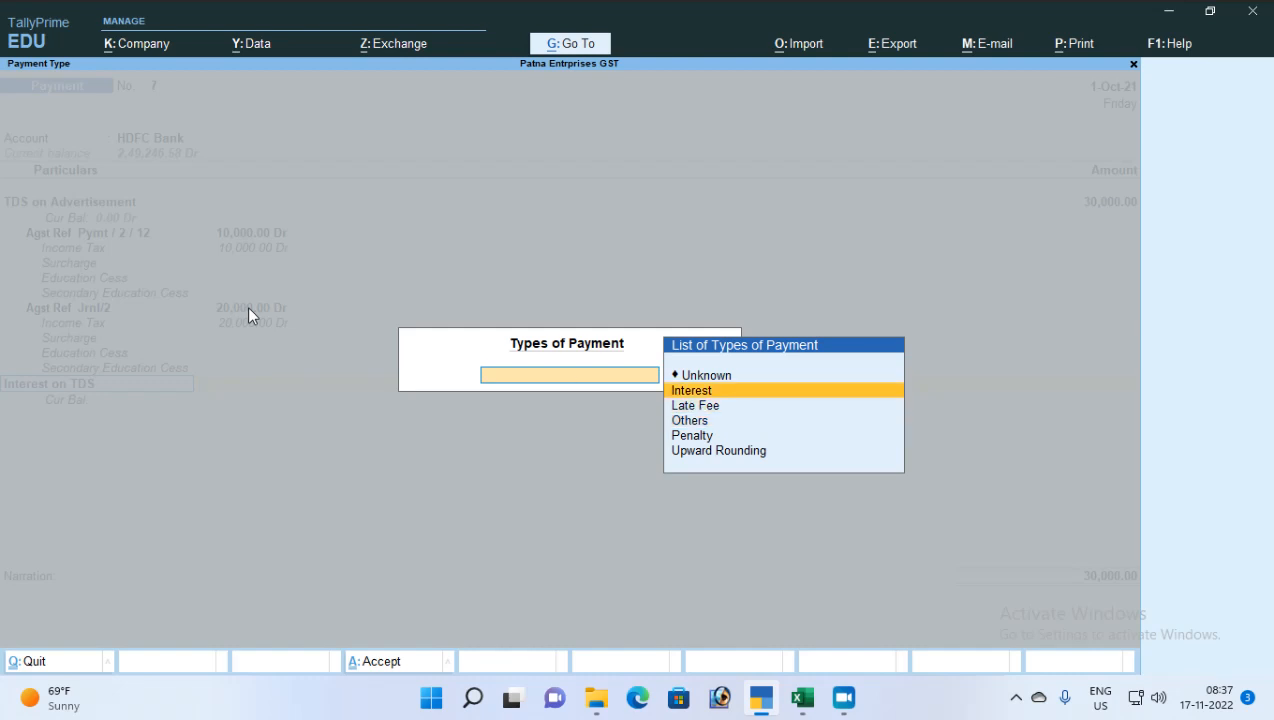
key(Return)
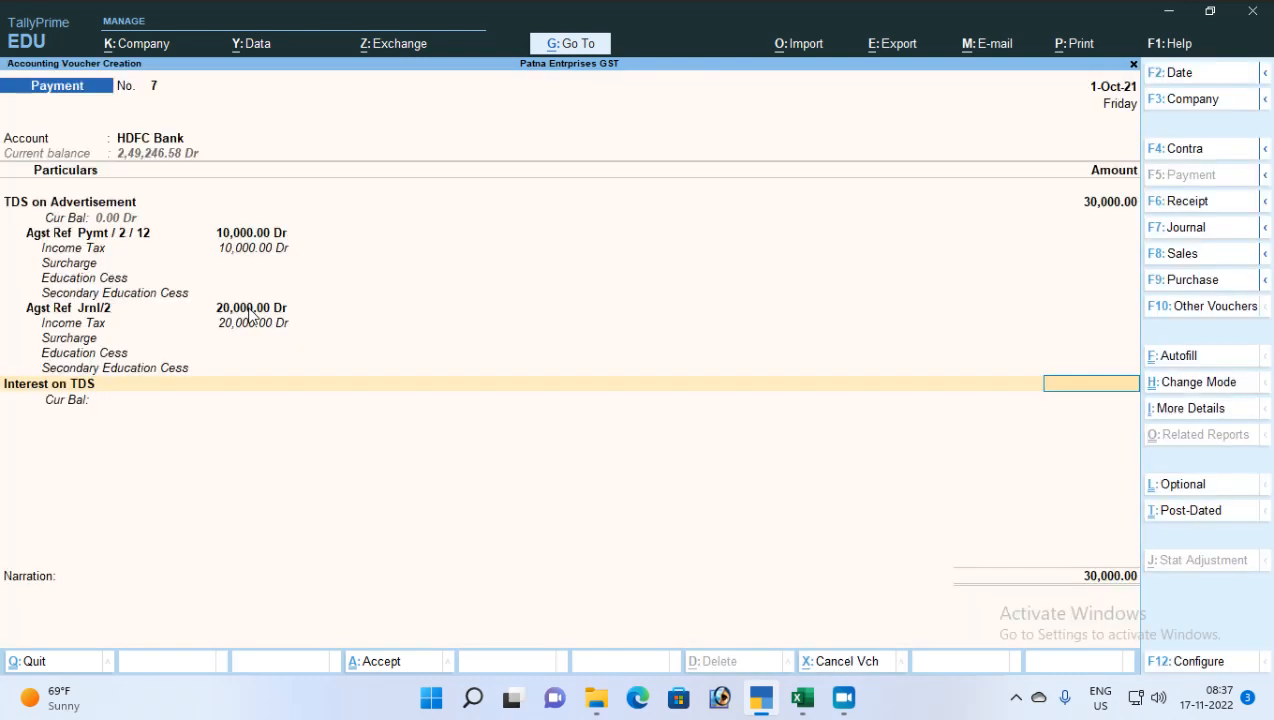
Enter 1,350 as the Interest on TDS amount
text(1350)
key(Return)
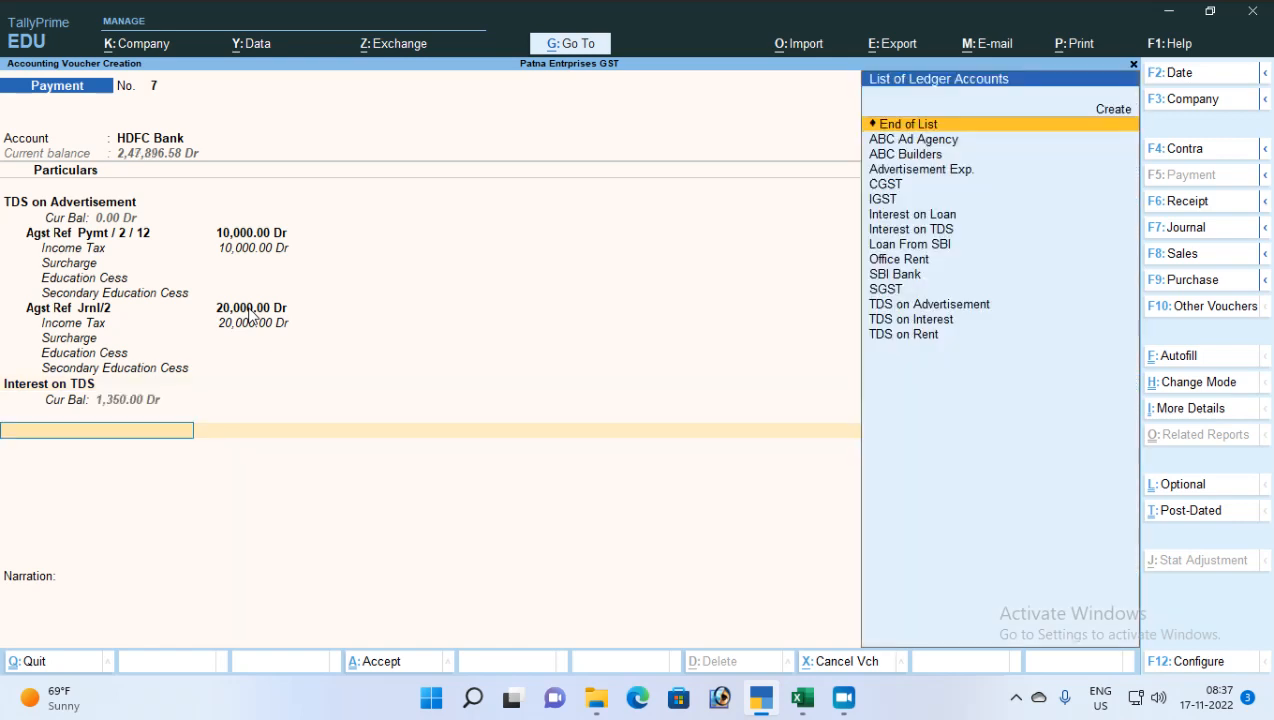
key(Return)
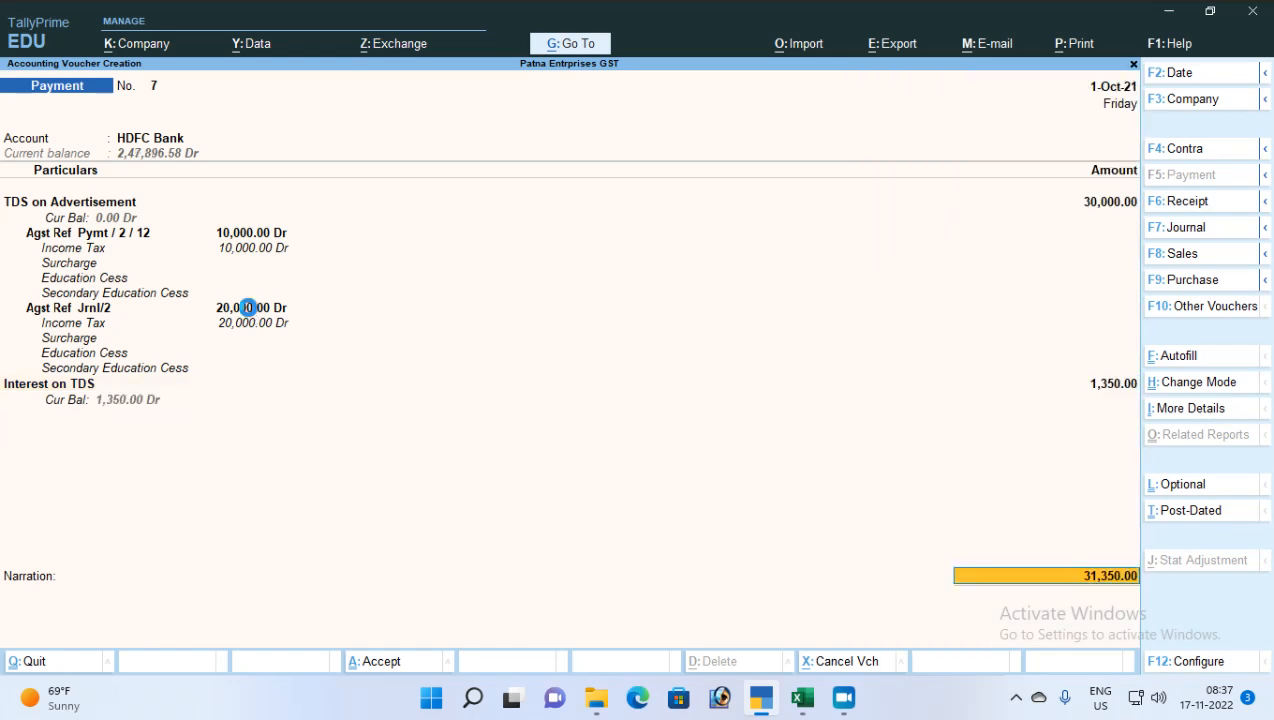
Record HDFC Bank cheque 555555 in bank allocations and save the 31,350 voucher
key(Return)
key(Return)
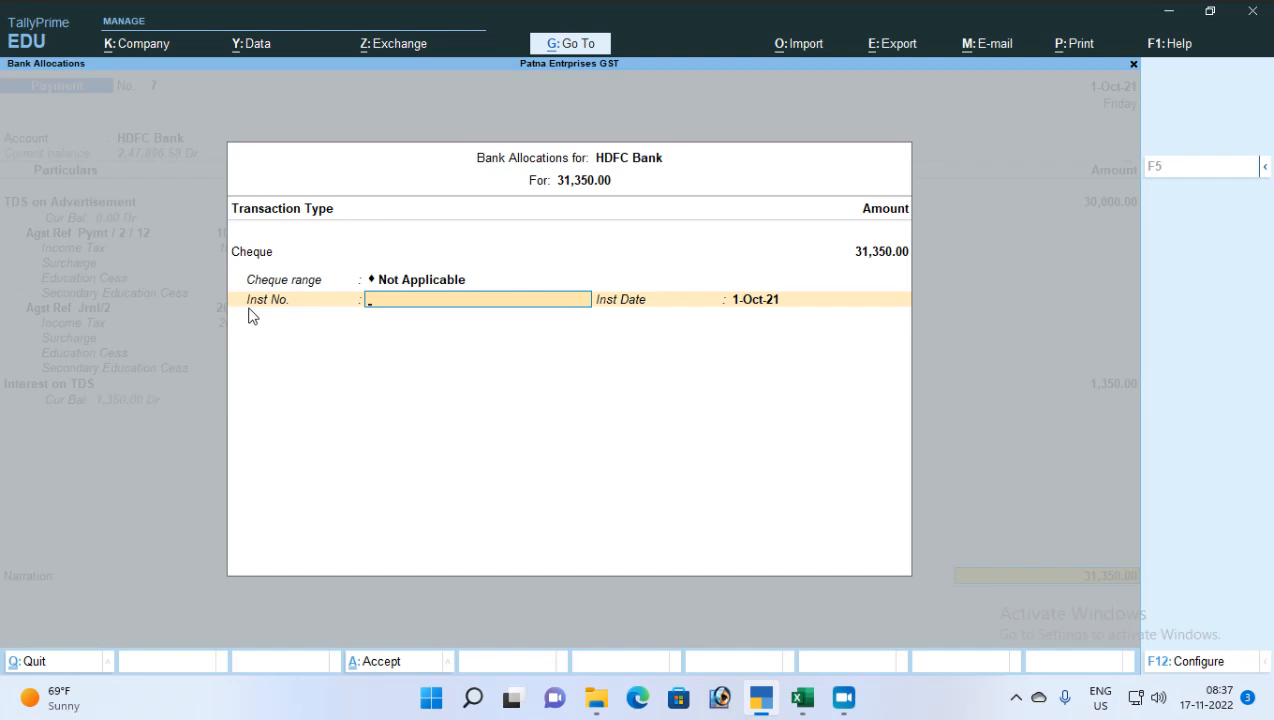
text(555555)
key(Return)
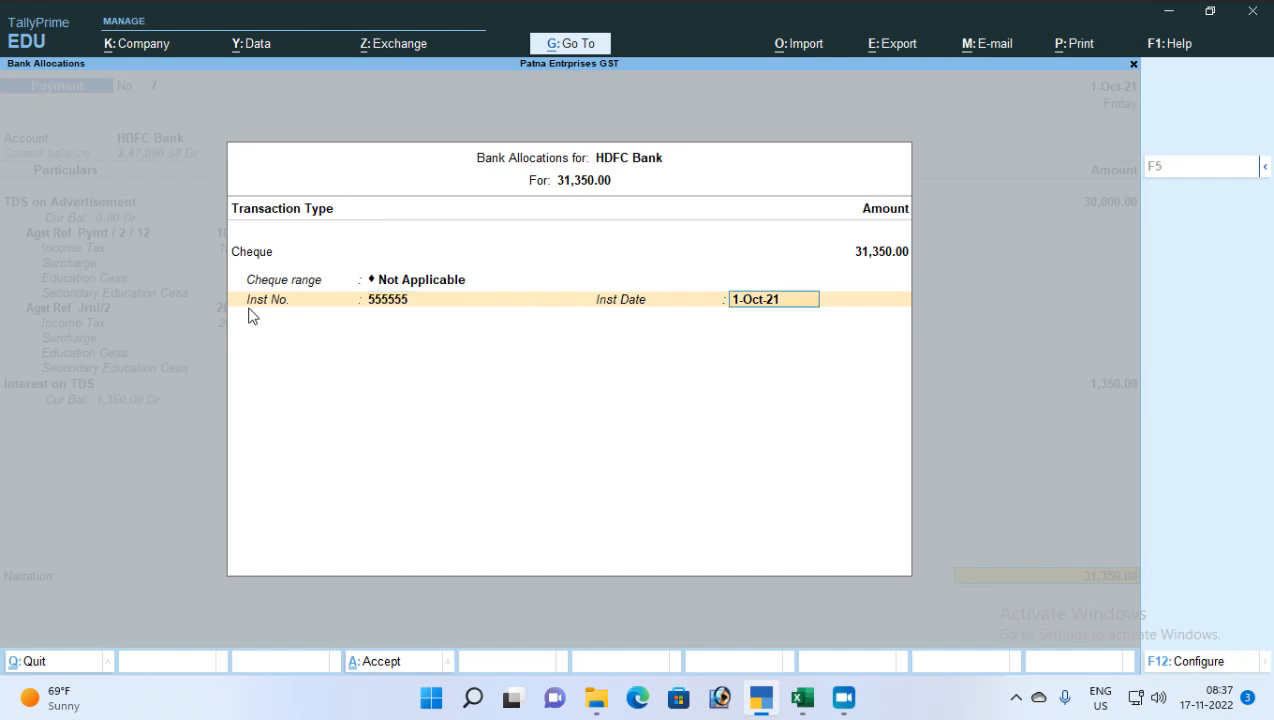
key(Return)
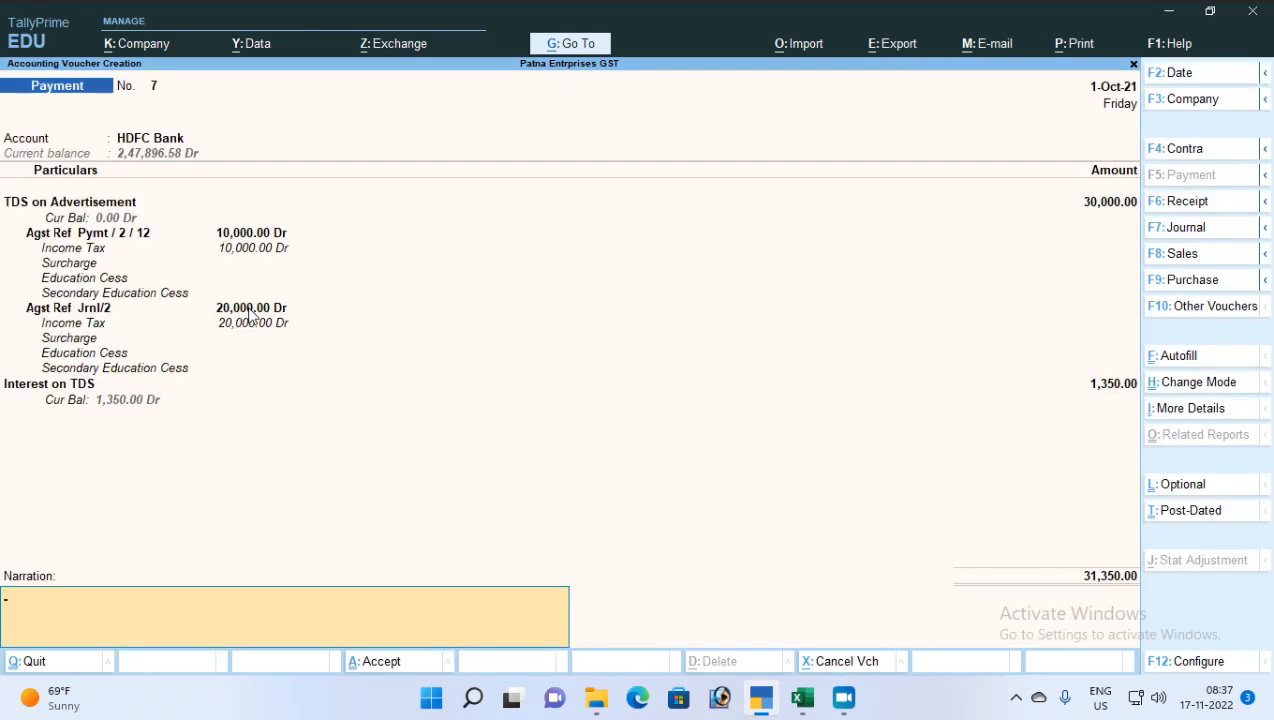
key(Return)
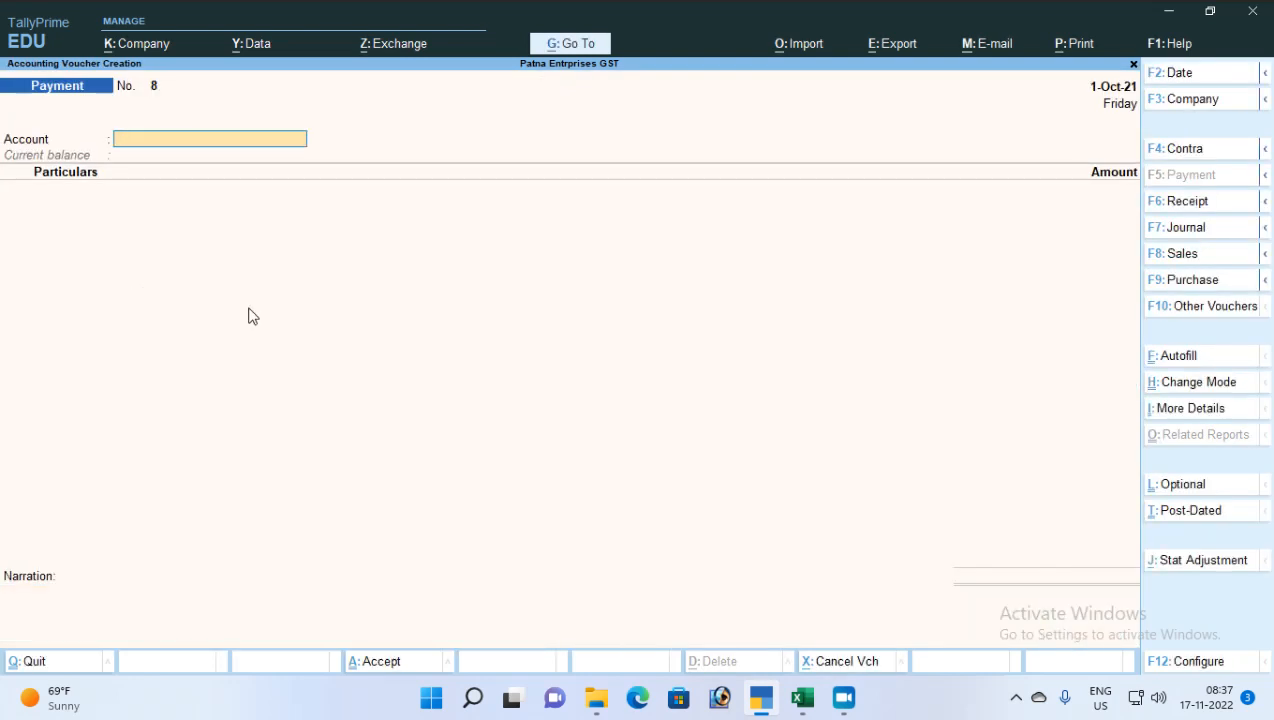
Leave voucher entry and open payment voucher 7 from the Day Book
key(Escape)
key(Return)
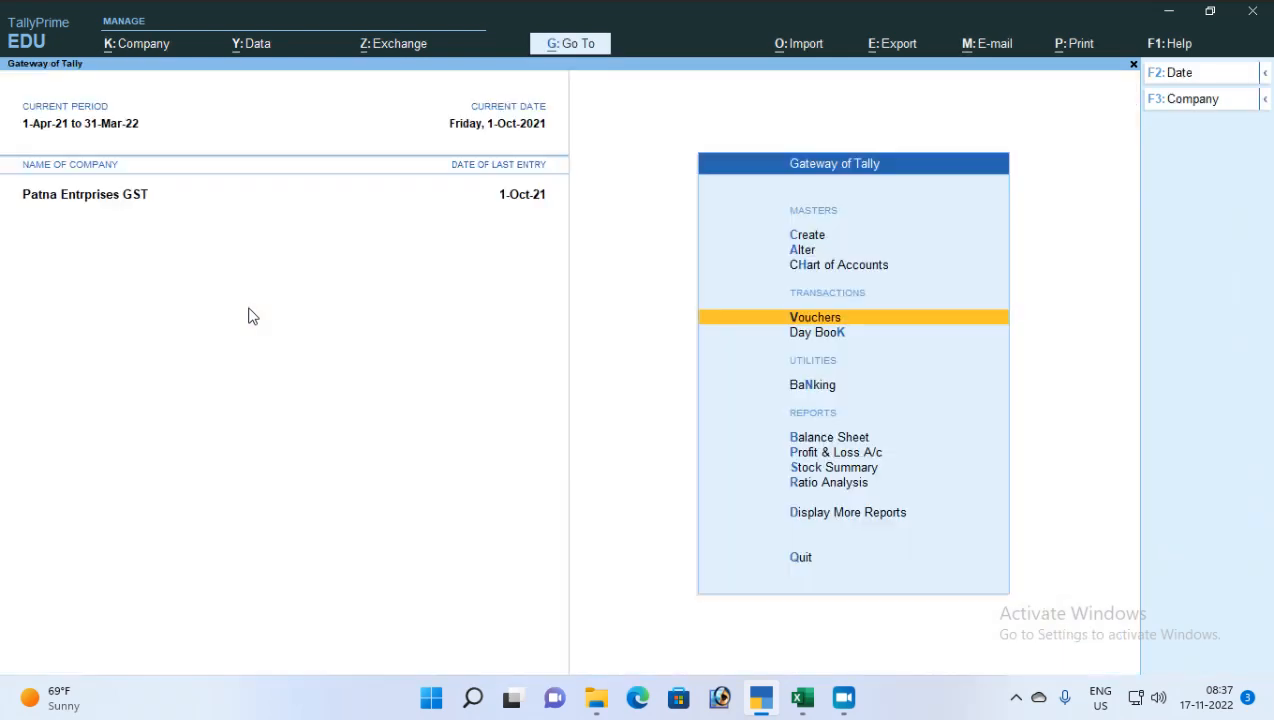
key(Down)
key(Return)
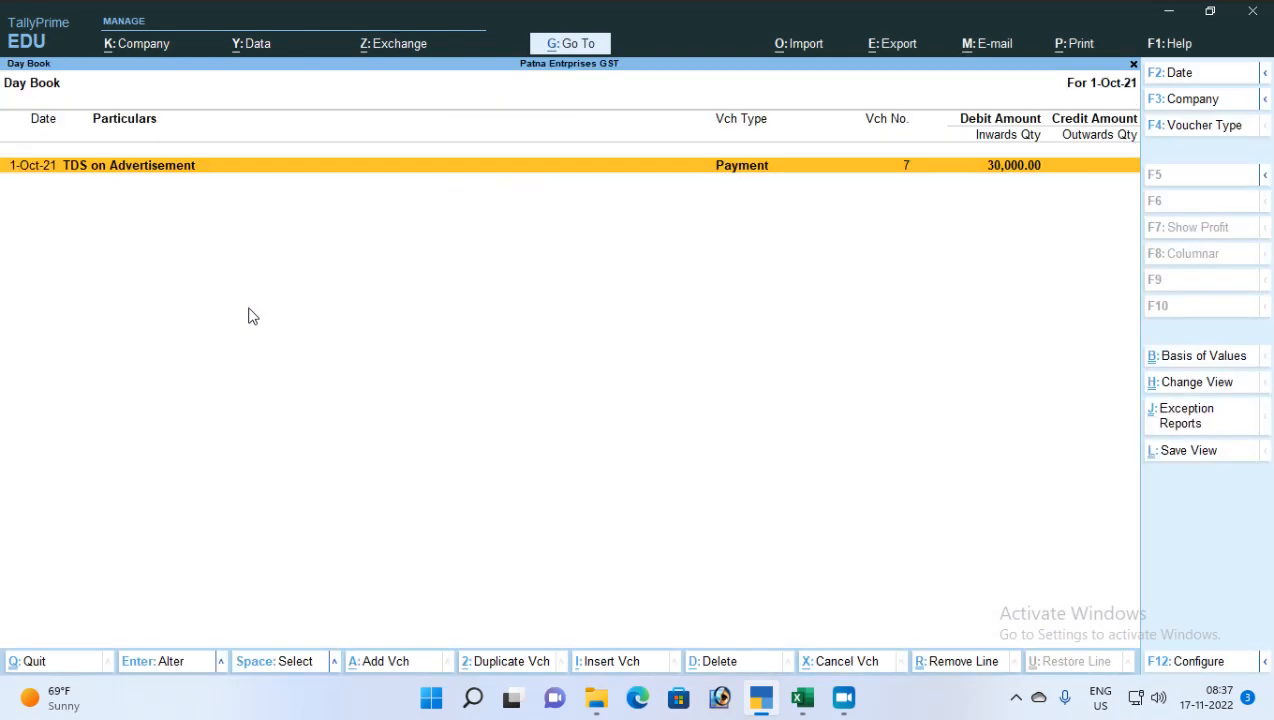
key(Return)
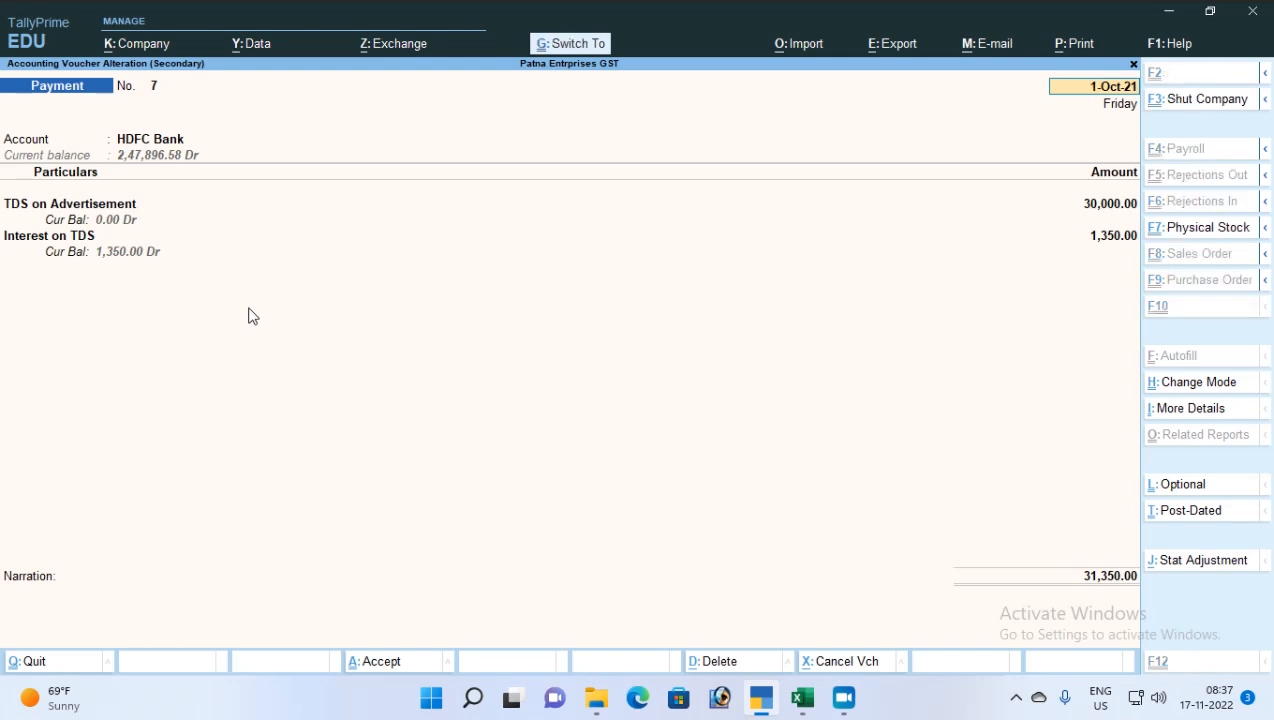
Preview voucher 7 as a 31,350 TDS challan, then return to print settings
key(alt+p)
key(Left)
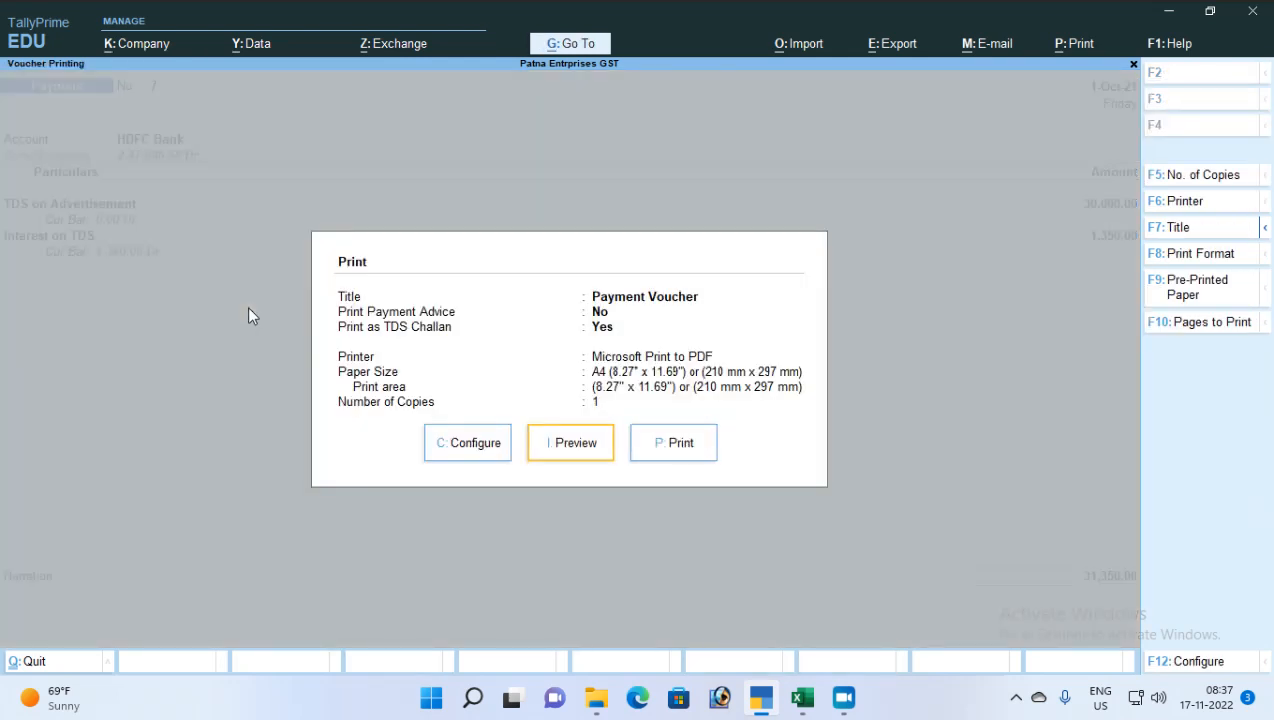
key(Return)
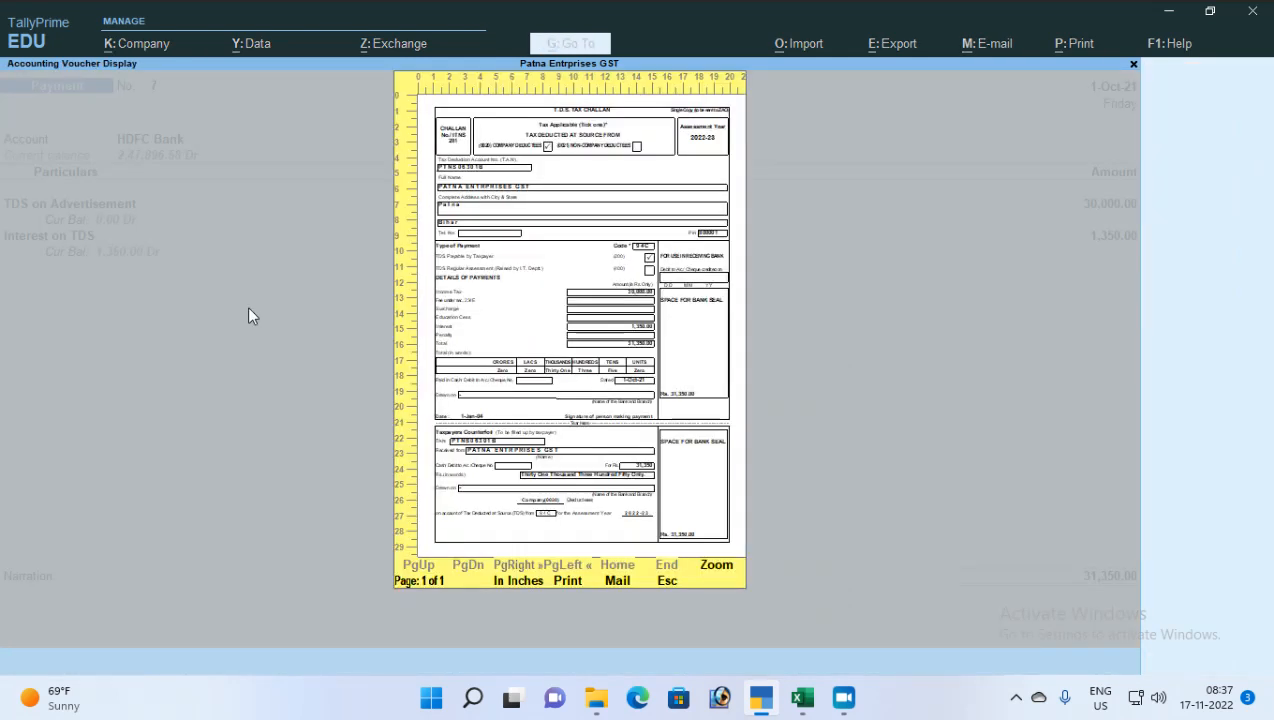
key(Return)
key(Down)
key(Down)
key(Down)
key(Down)
key(Down)
key(Down)
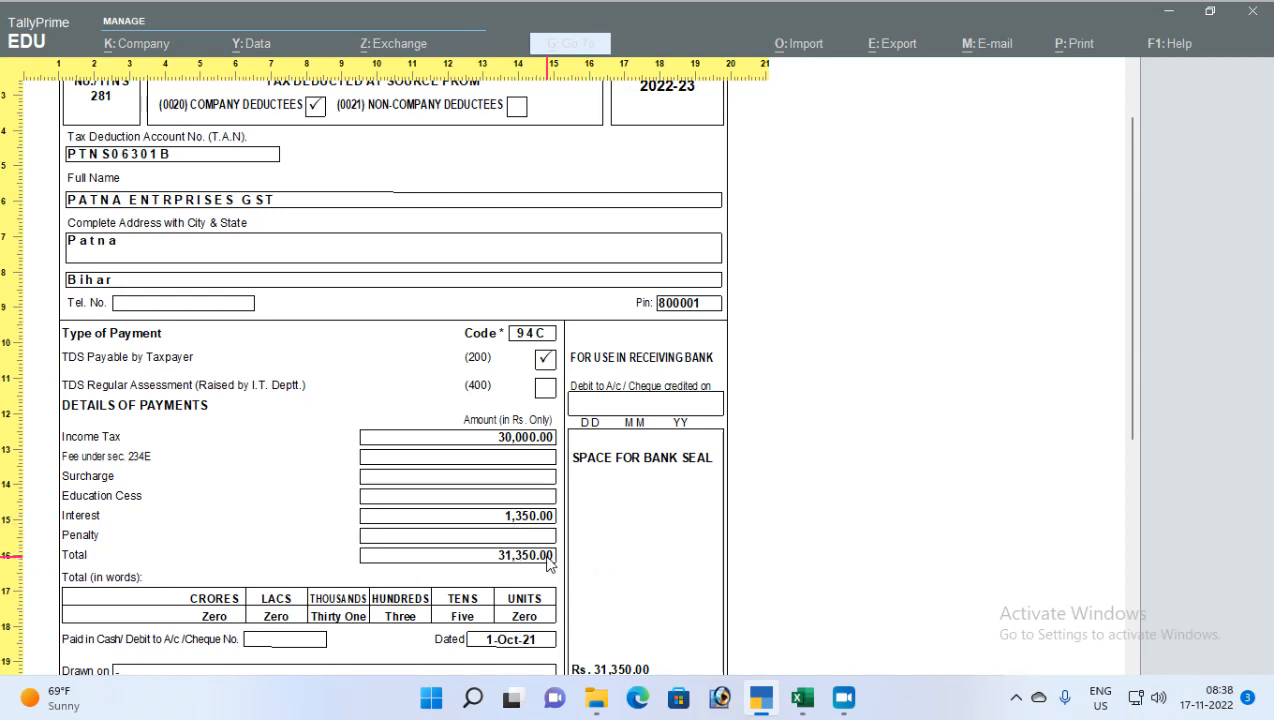
scroll(421, 517, up, 1)
scroll(480, 525, down, 2)
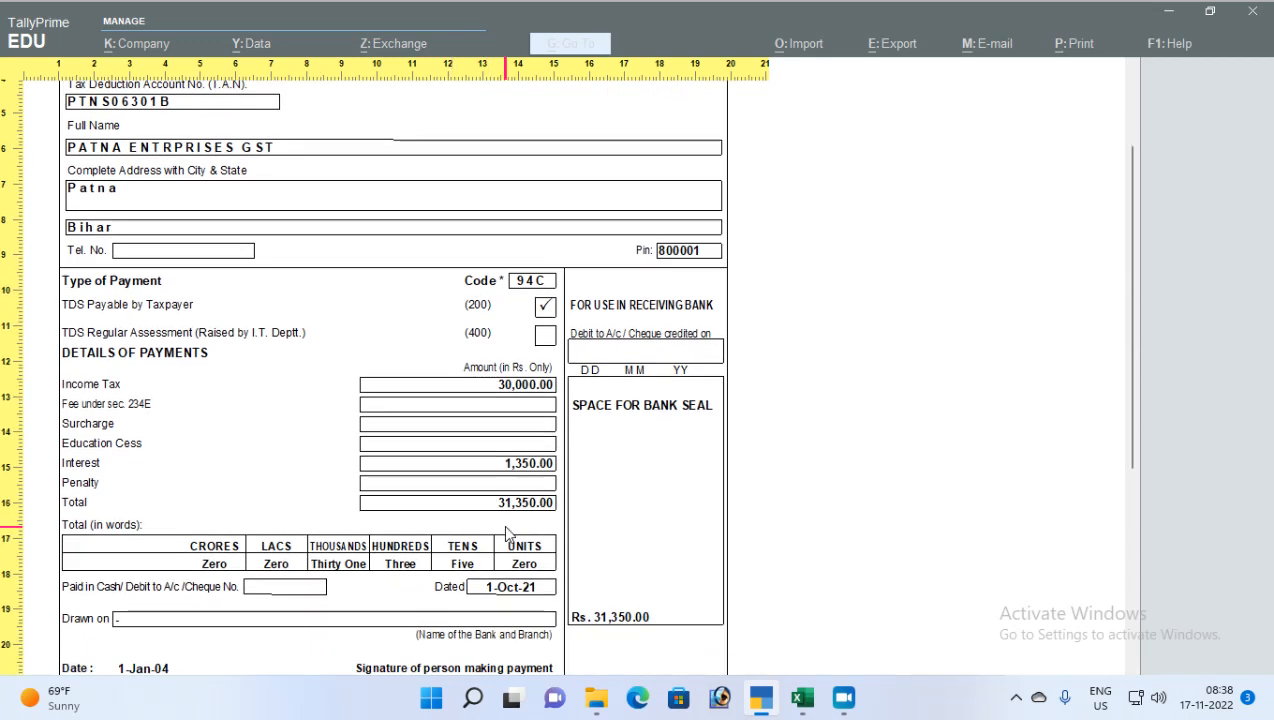
scroll(505, 532, down, 6)
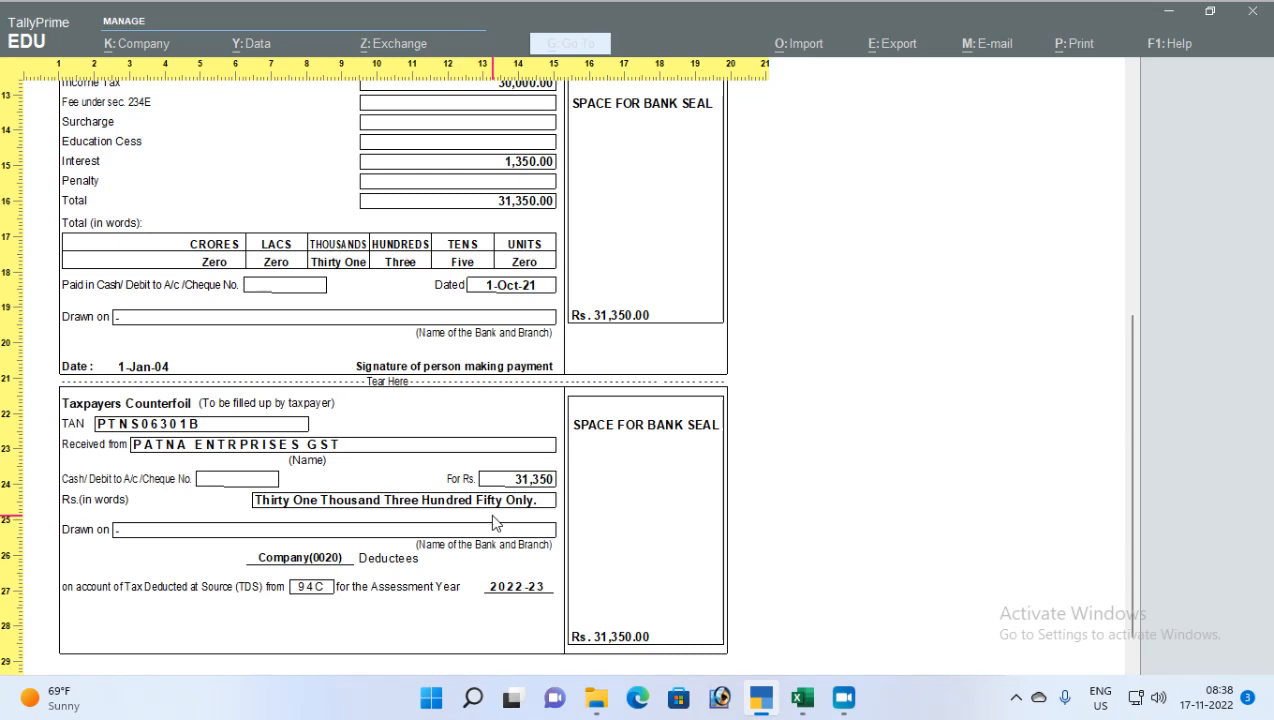
key(Escape)
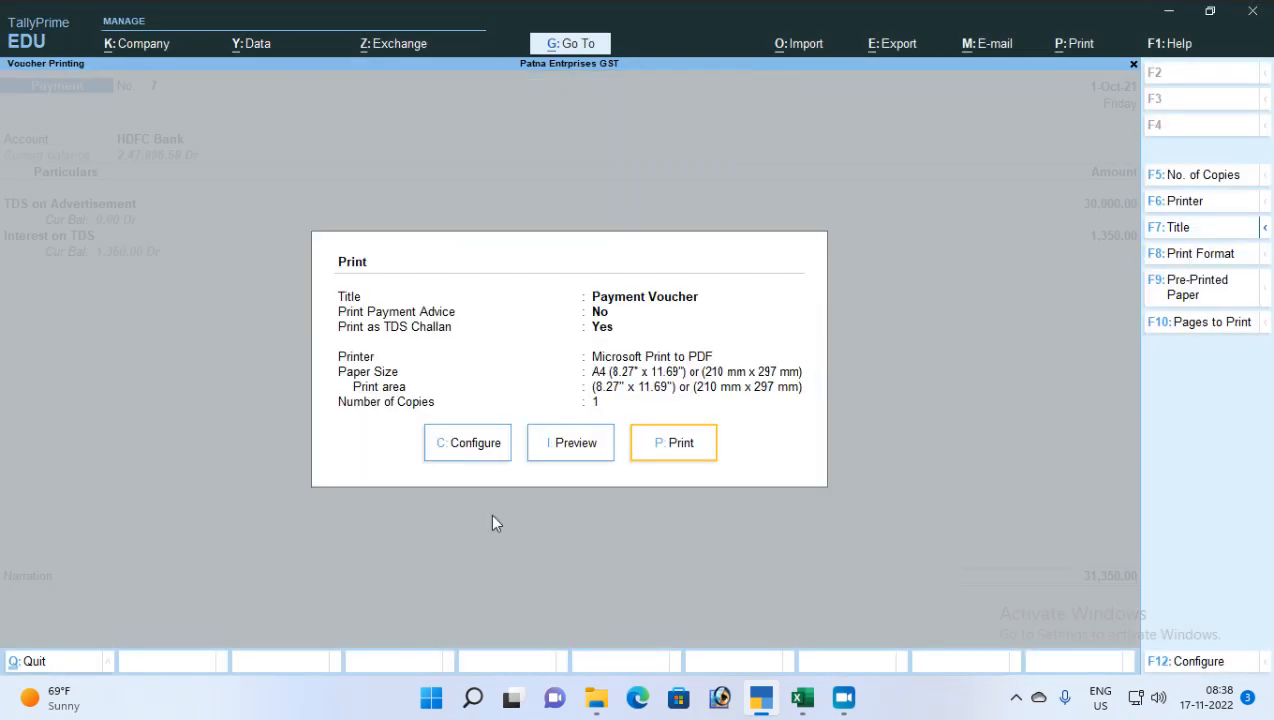
key(Escape)
Quit the voucher and open Form 26Q under Statutory TDS Reports
key(Escape)
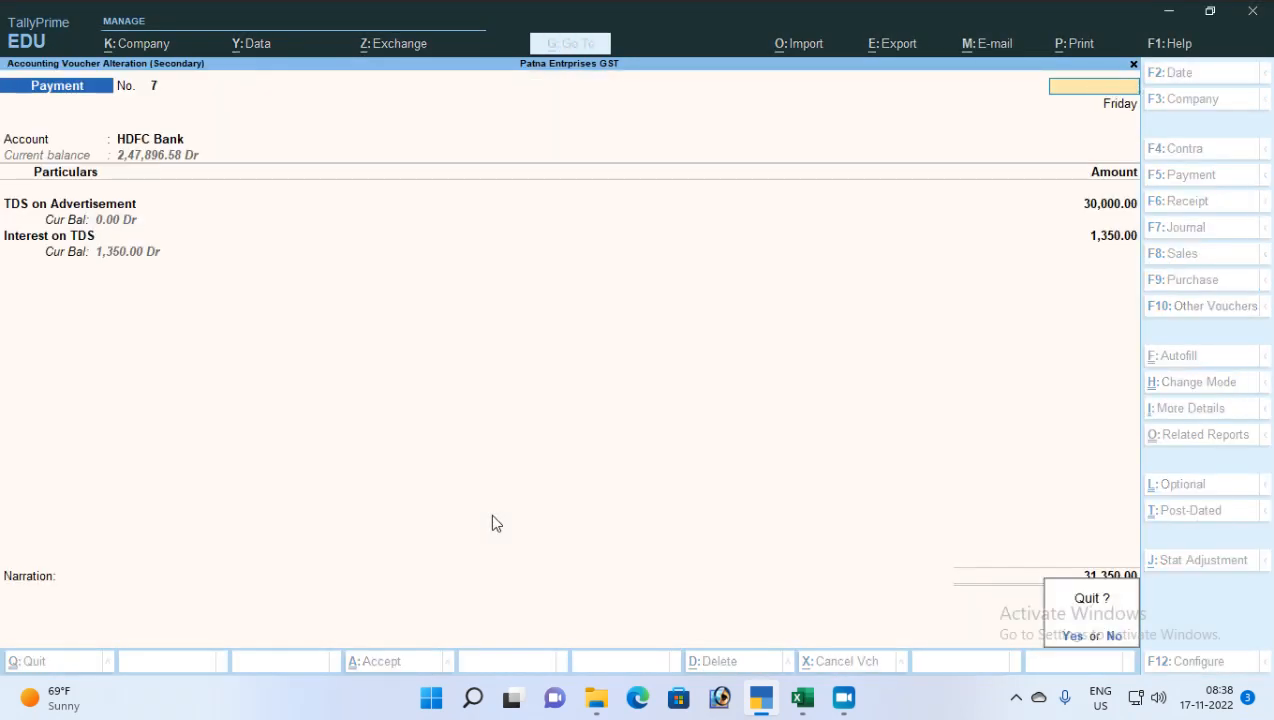
key(y)
key(Escape)
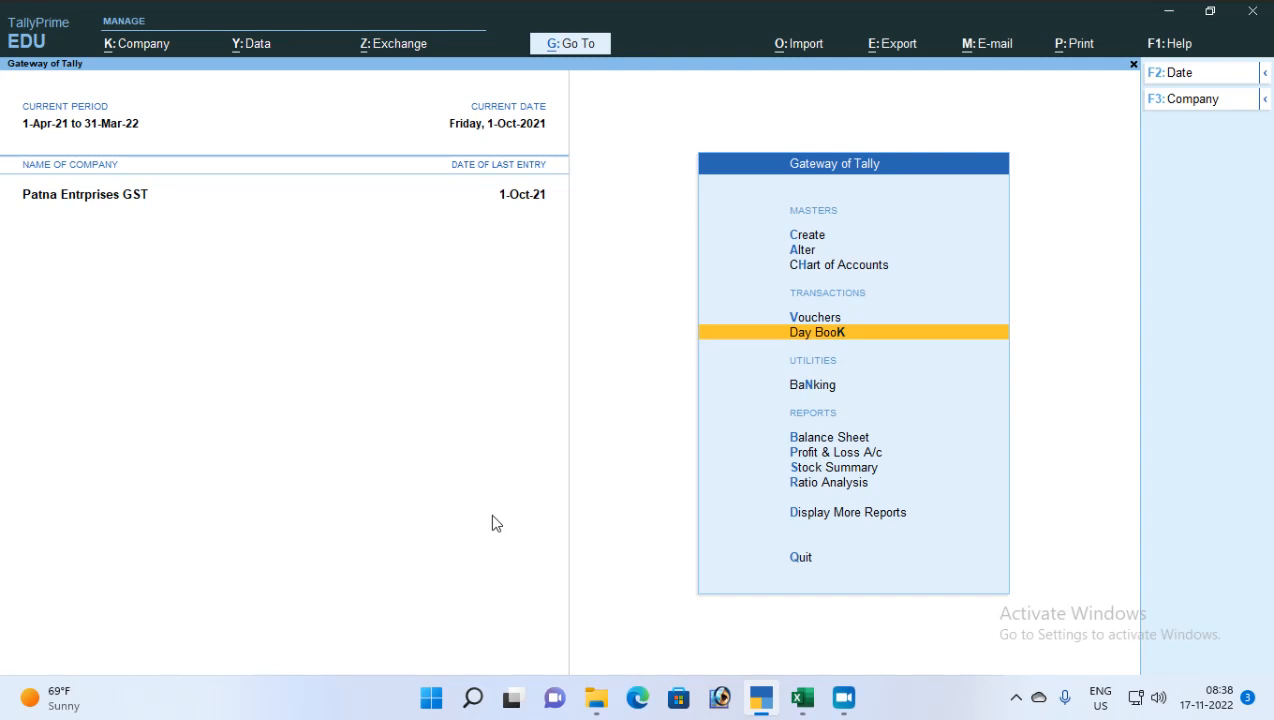
key(d)
key(u)
key(t)
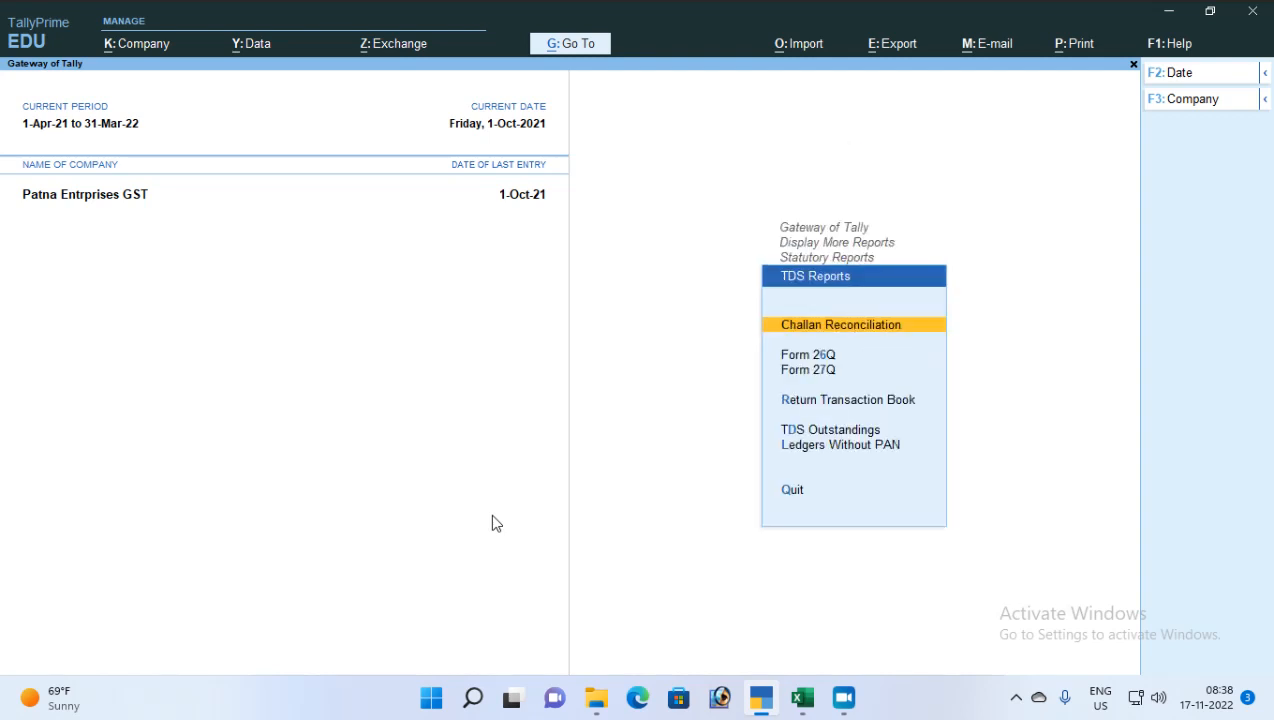
key(Down)
key(Return)
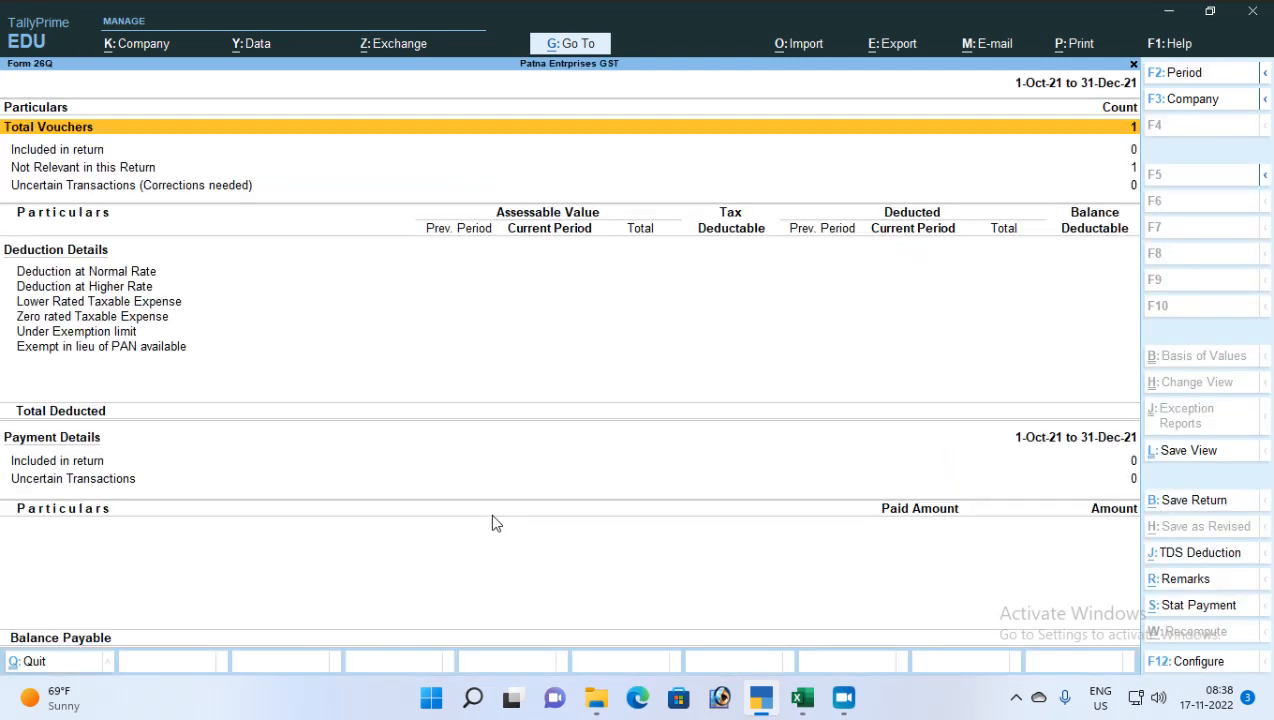
Set the Form 26Q period to 1-7-2021 through 1-10-2021 and review the rows
key(F2)
text(1-7)
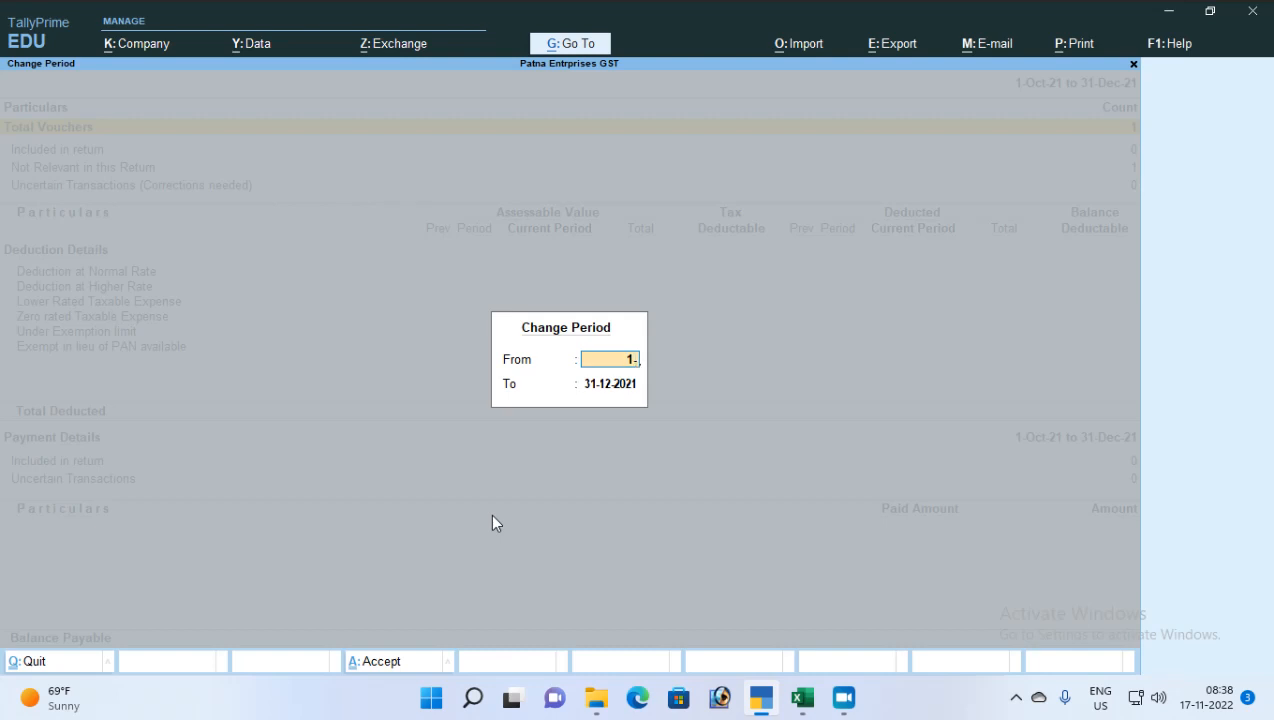
key(Return)
text(3)
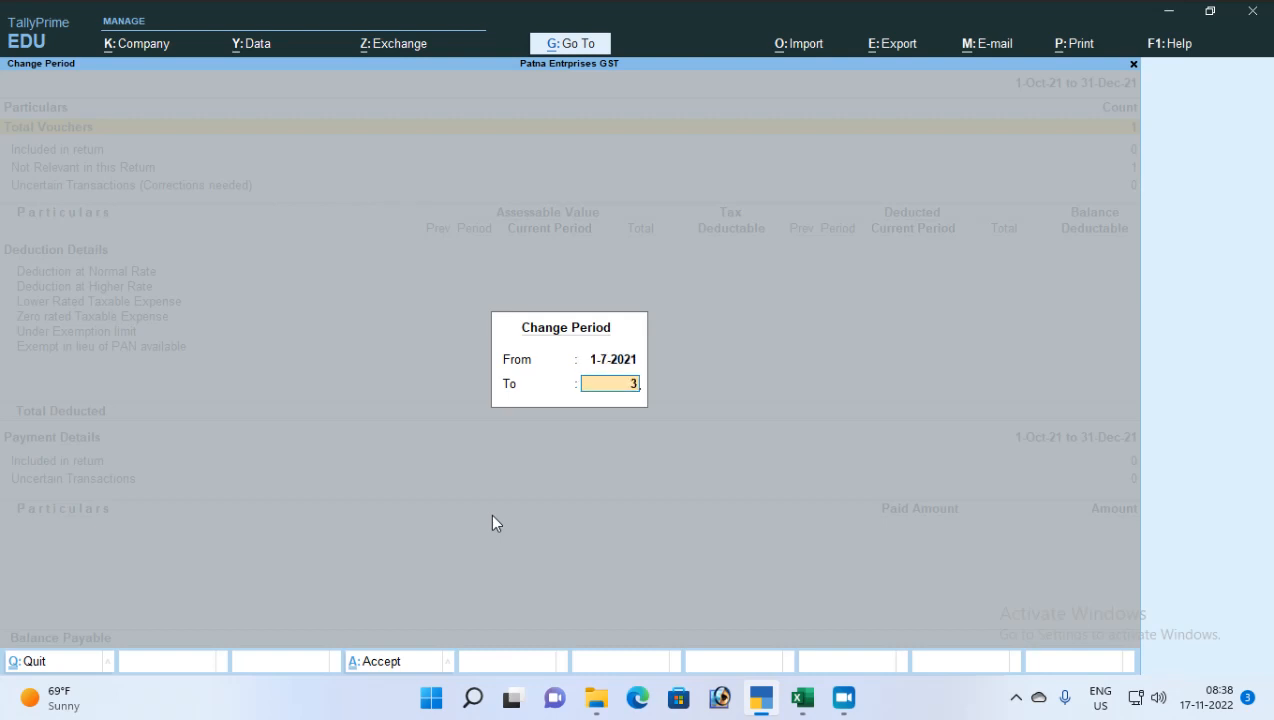
key(BackSpace)
text(1-10)
key(Return)
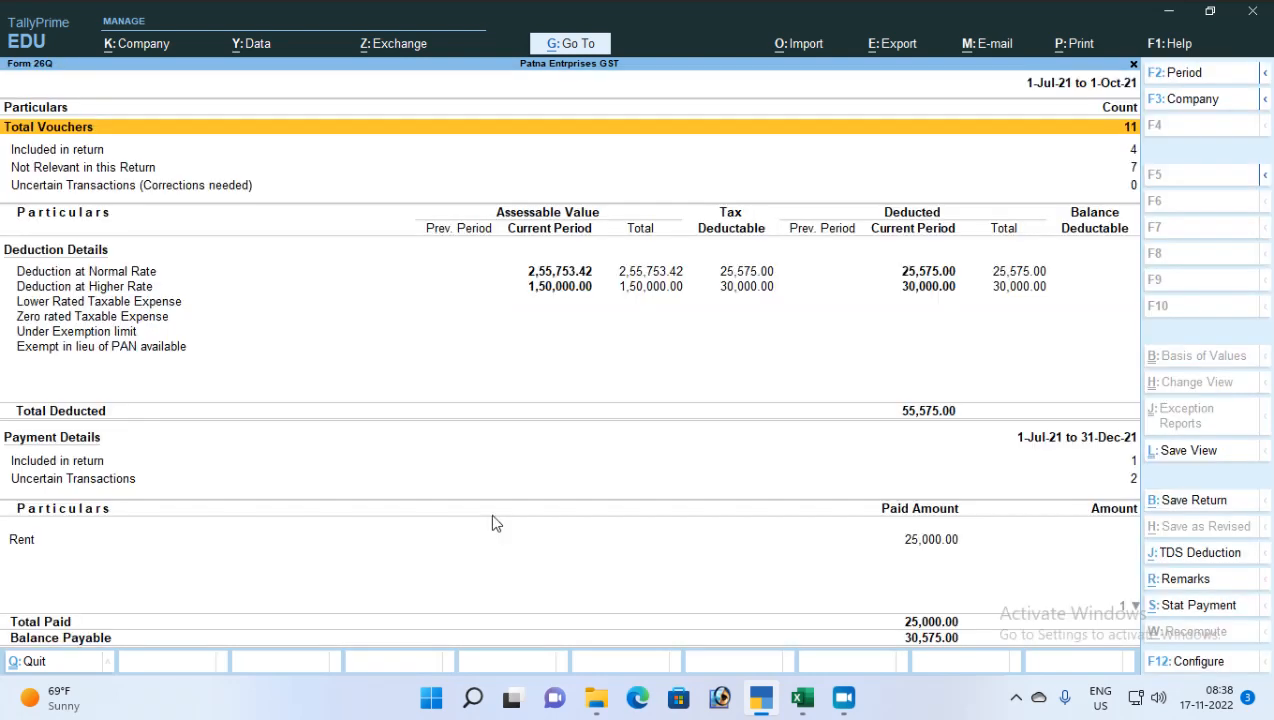
key(Down)
key(Down)
key(Down)
key(Down)
key(Down)
key(Down)
key(Down)
key(Down)
key(Down)
key(Down)
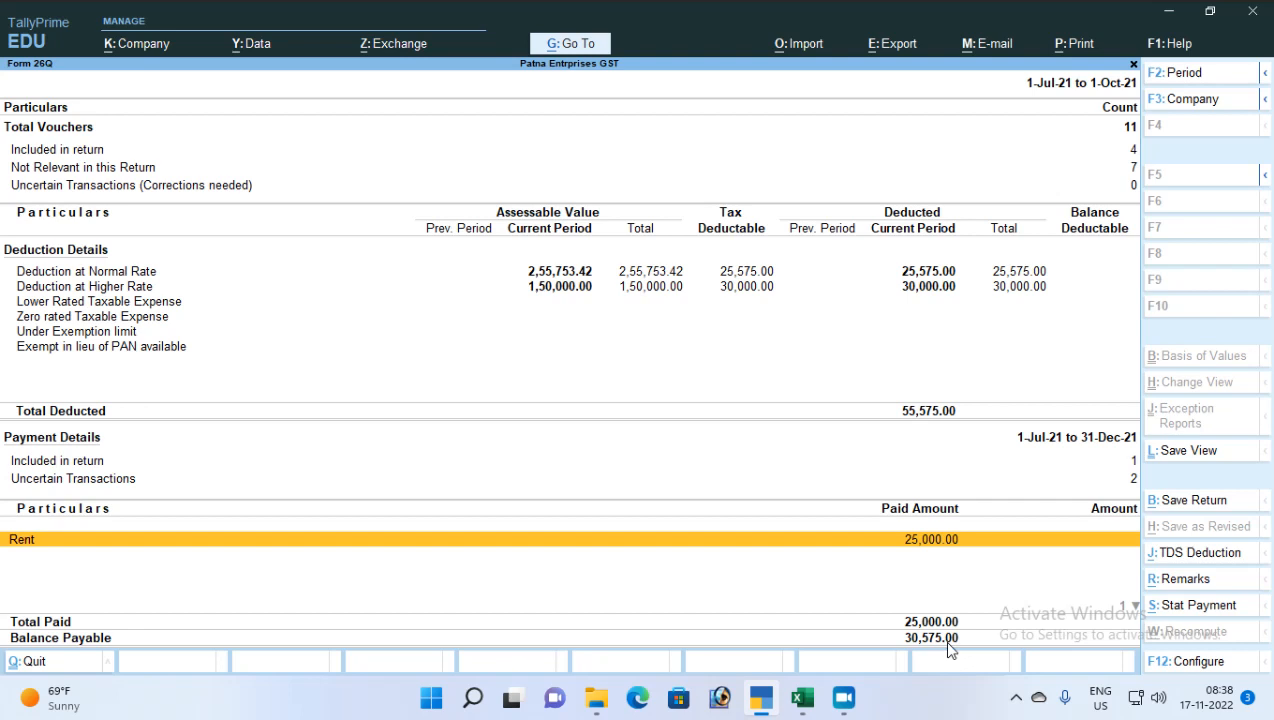
key(Up)
key(Escape)
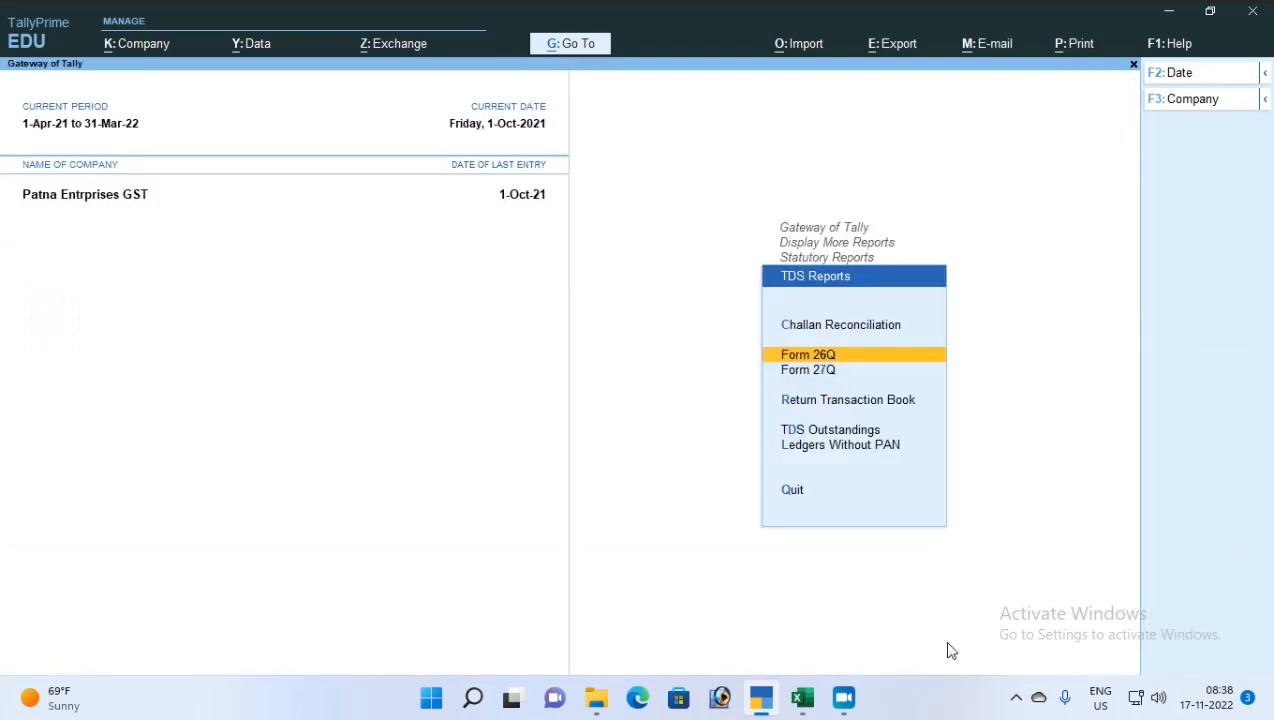
Reopen Form 26Q for 1-7-2021 to 1-10-2021 and select Uncertain Transactions
key(Up)
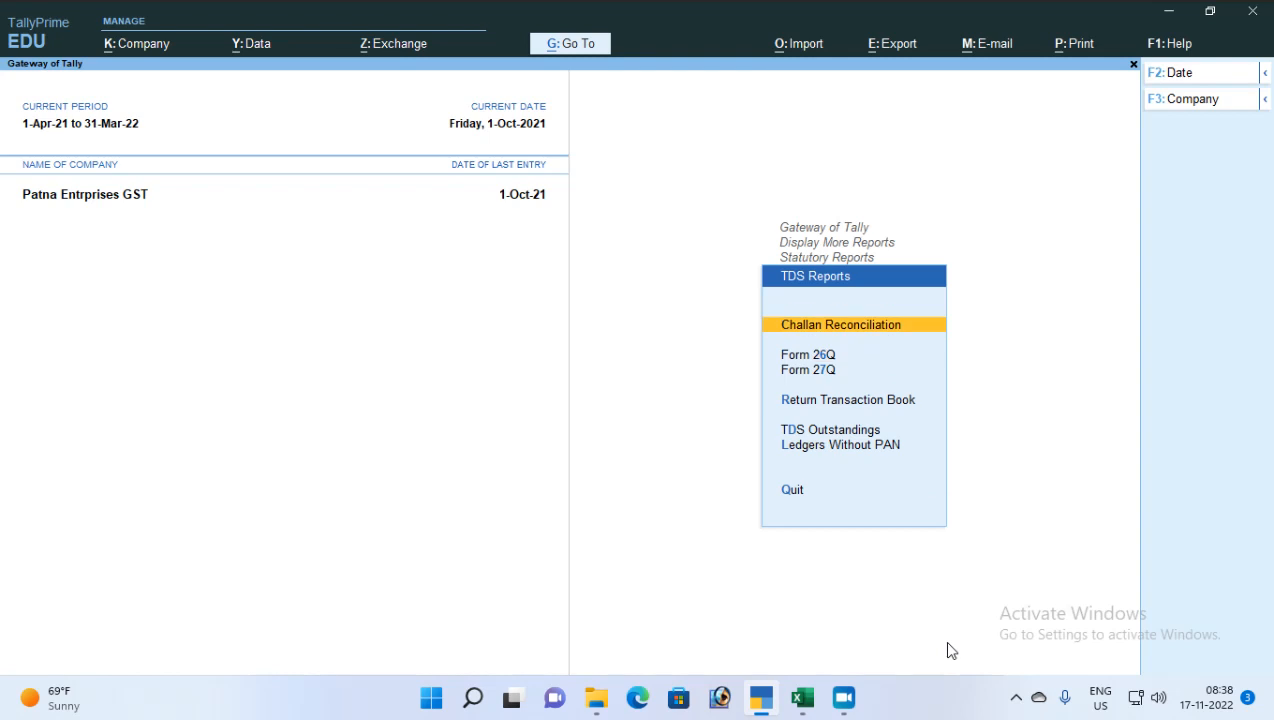
key(Down)
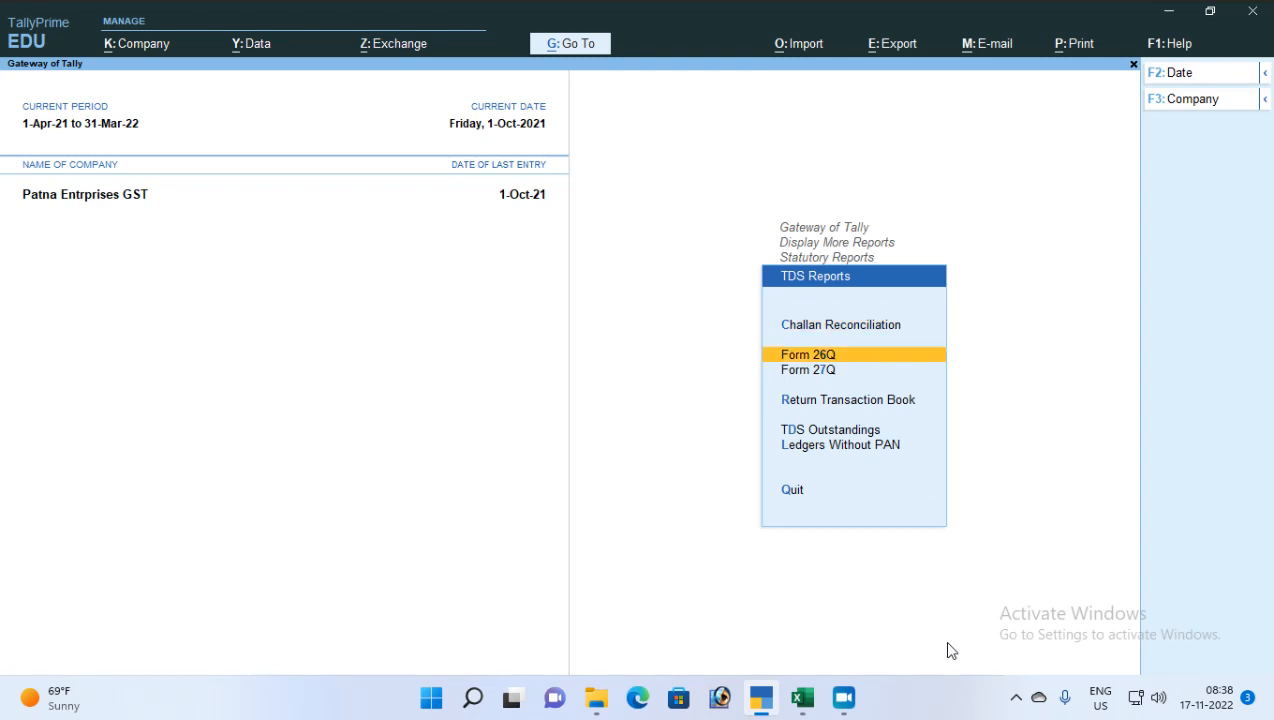
key(Return)
key(Down)
key(Down)
key(Down)
key(Down)
key(Down)
key(Down)
key(Down)
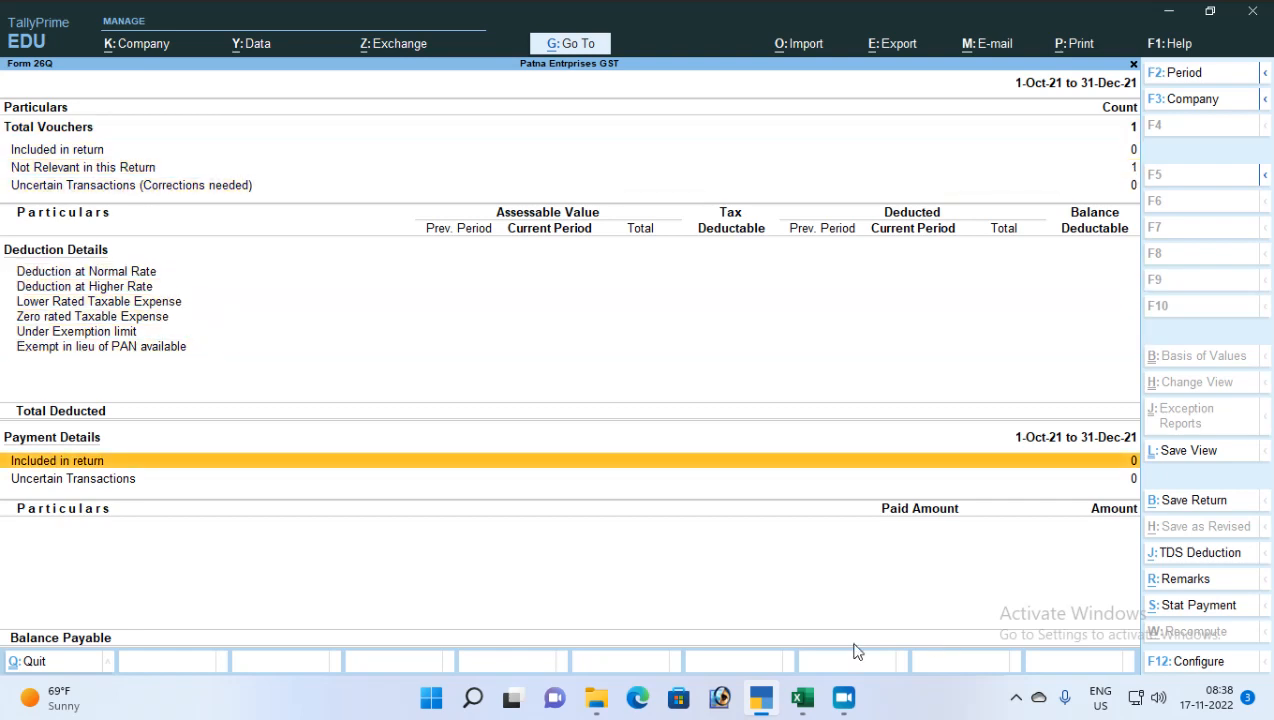
click(60, 480)
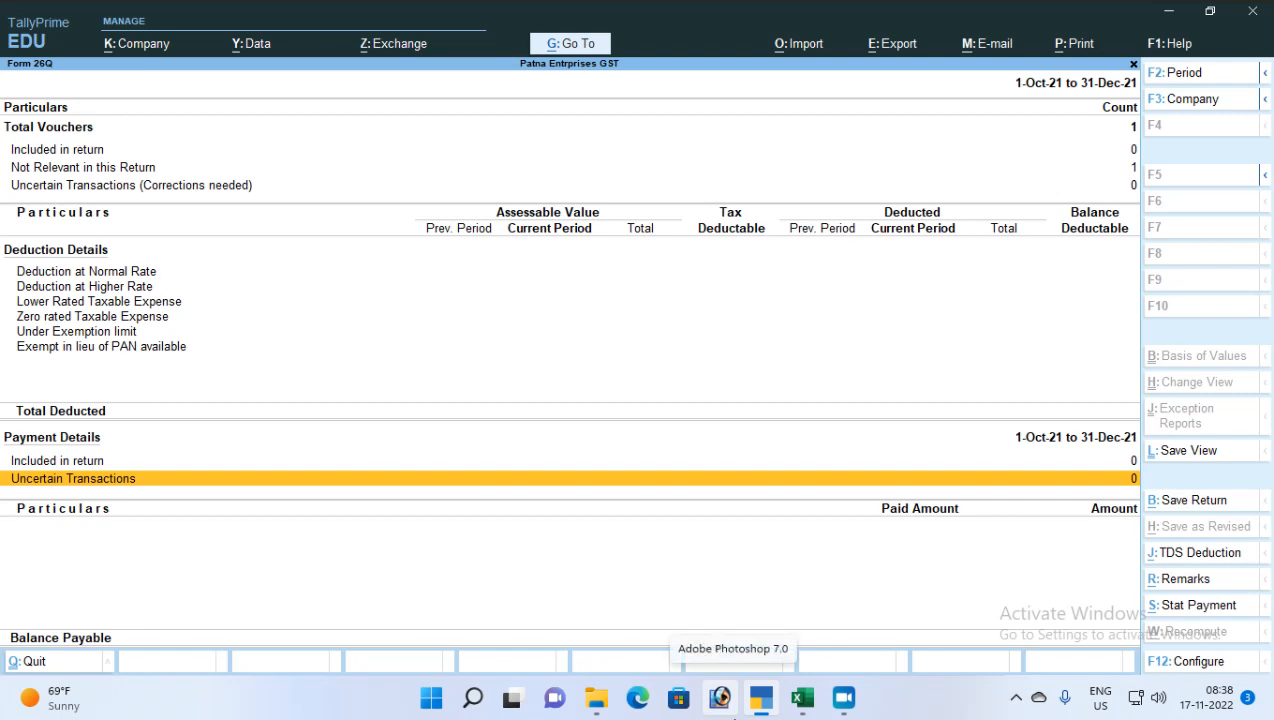
key(F2)
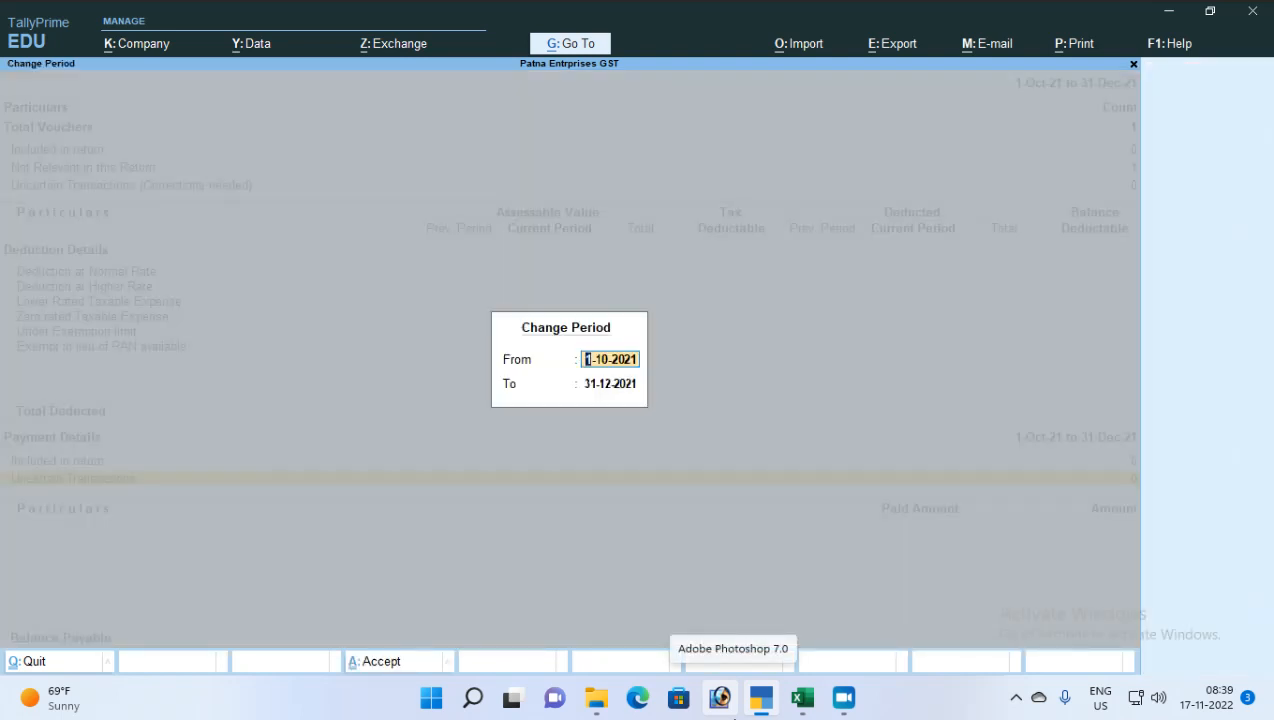
text(1-7)
key(Return)
text(1-10)
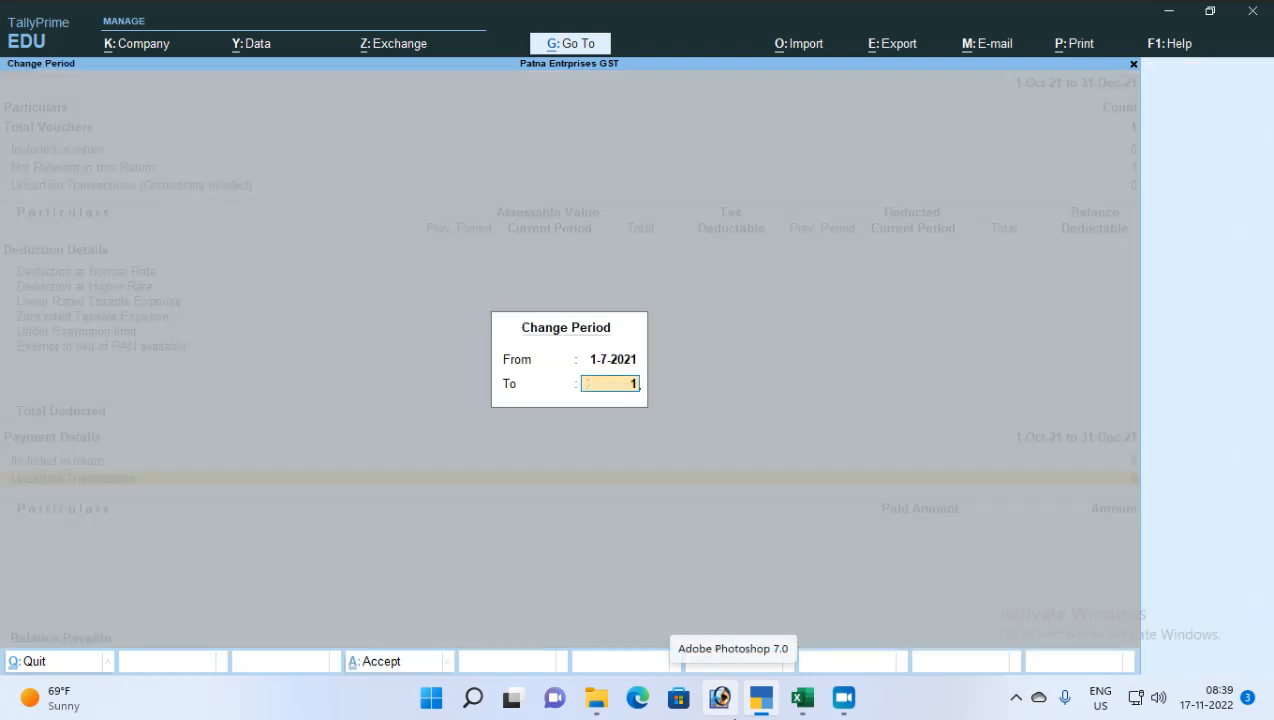
key(Return)
key(Down)
key(Down)
key(Down)
key(Down)
key(Down)
key(Down)
key(Down)
key(Down)
key(Down)
key(Down)
key(Down)
key(Down)
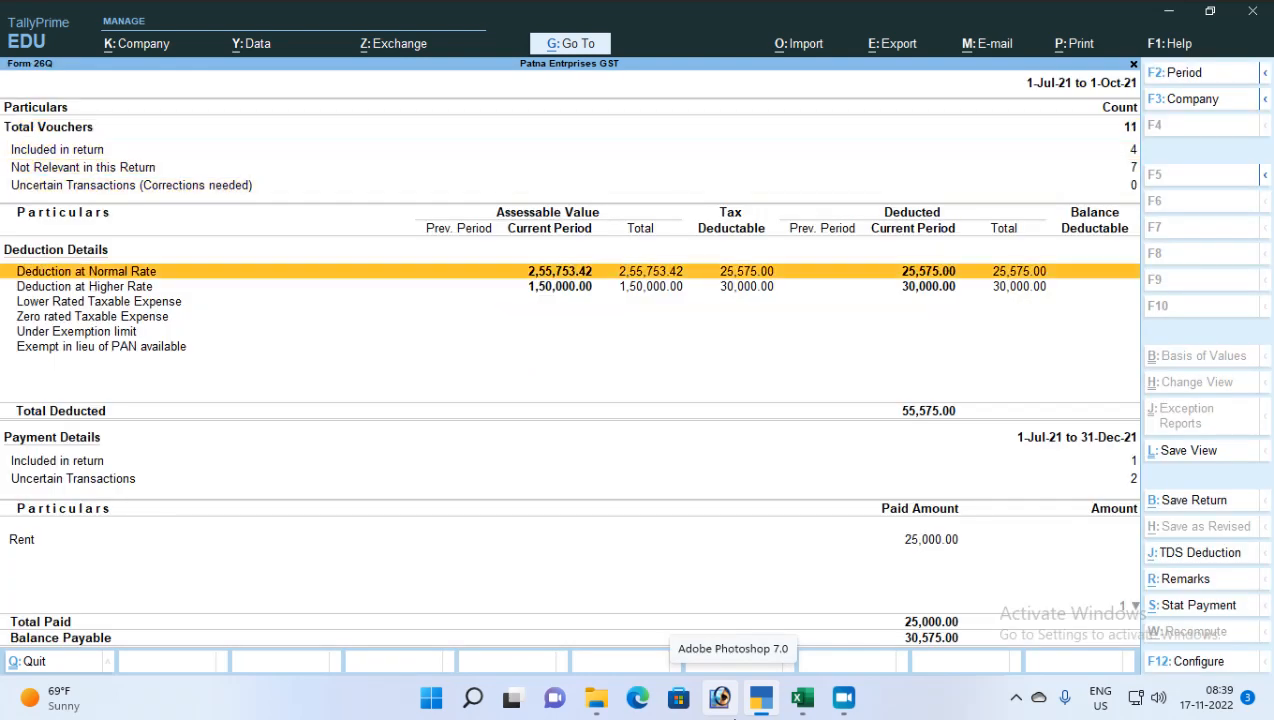
key(Up)
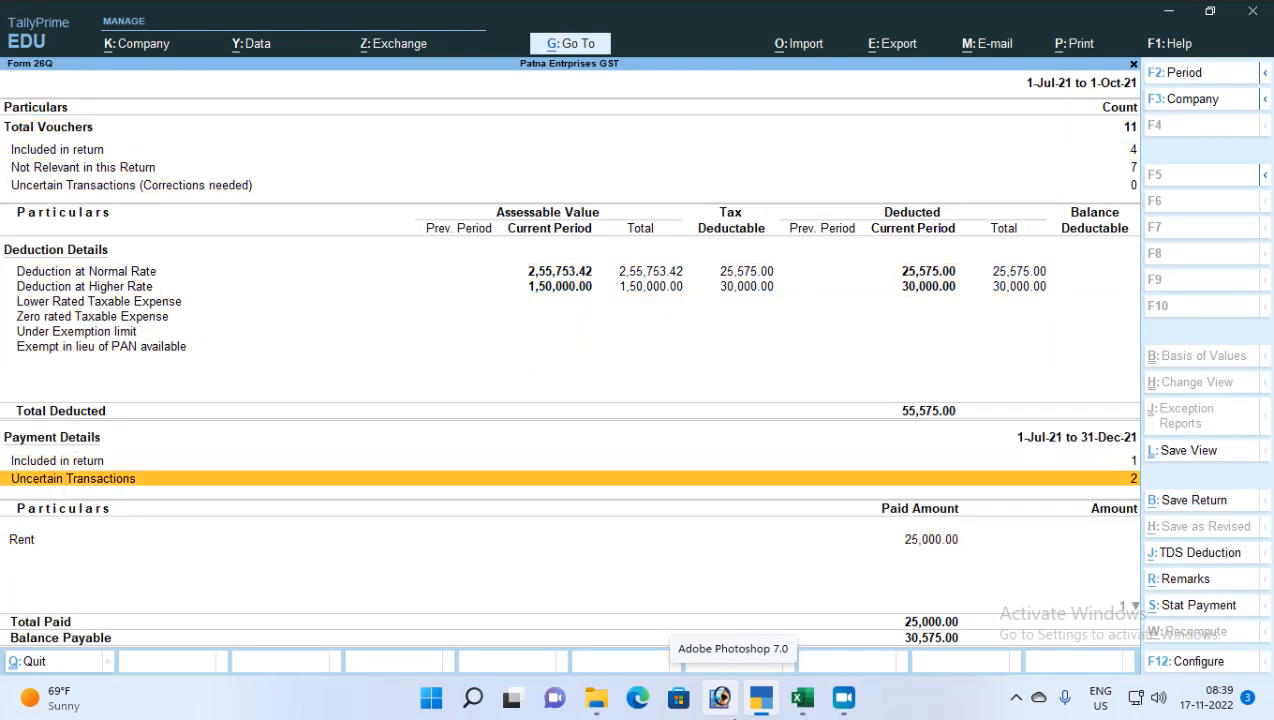
Open the 'Bank Details are not available' exception under Uncertain Transactions
key(Return)
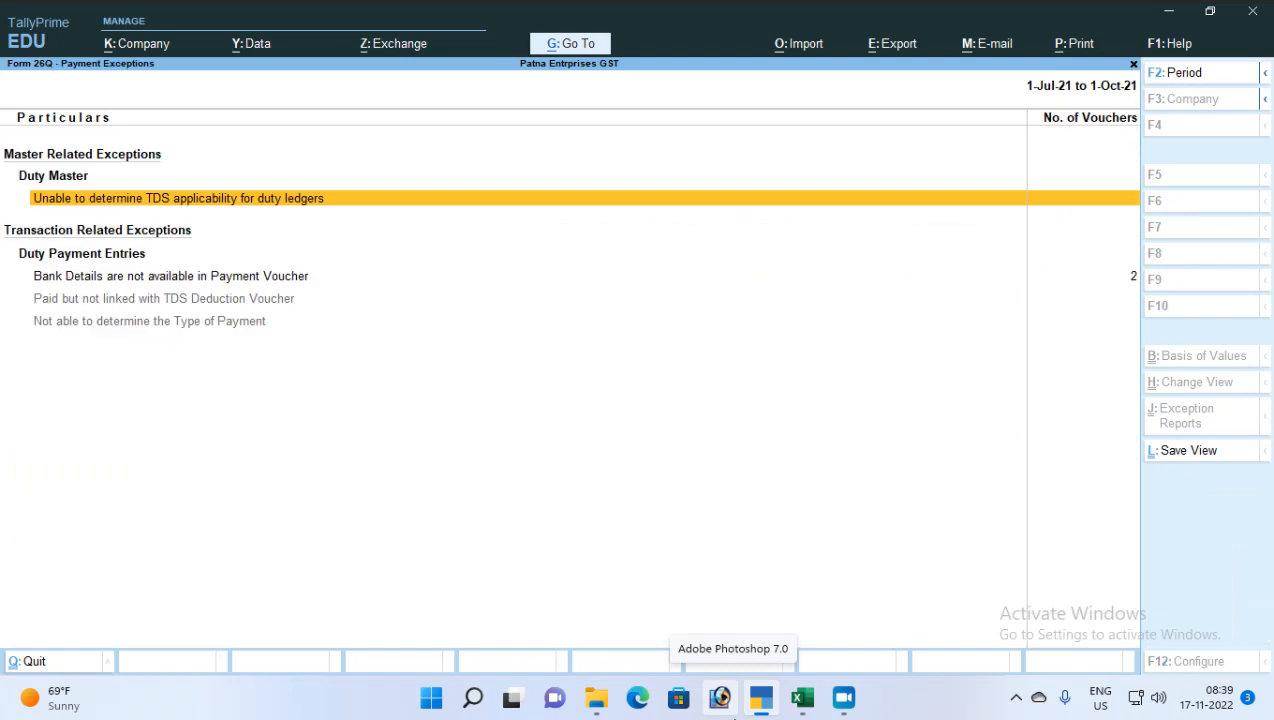
key(Down)
key(Down)
key(Up)
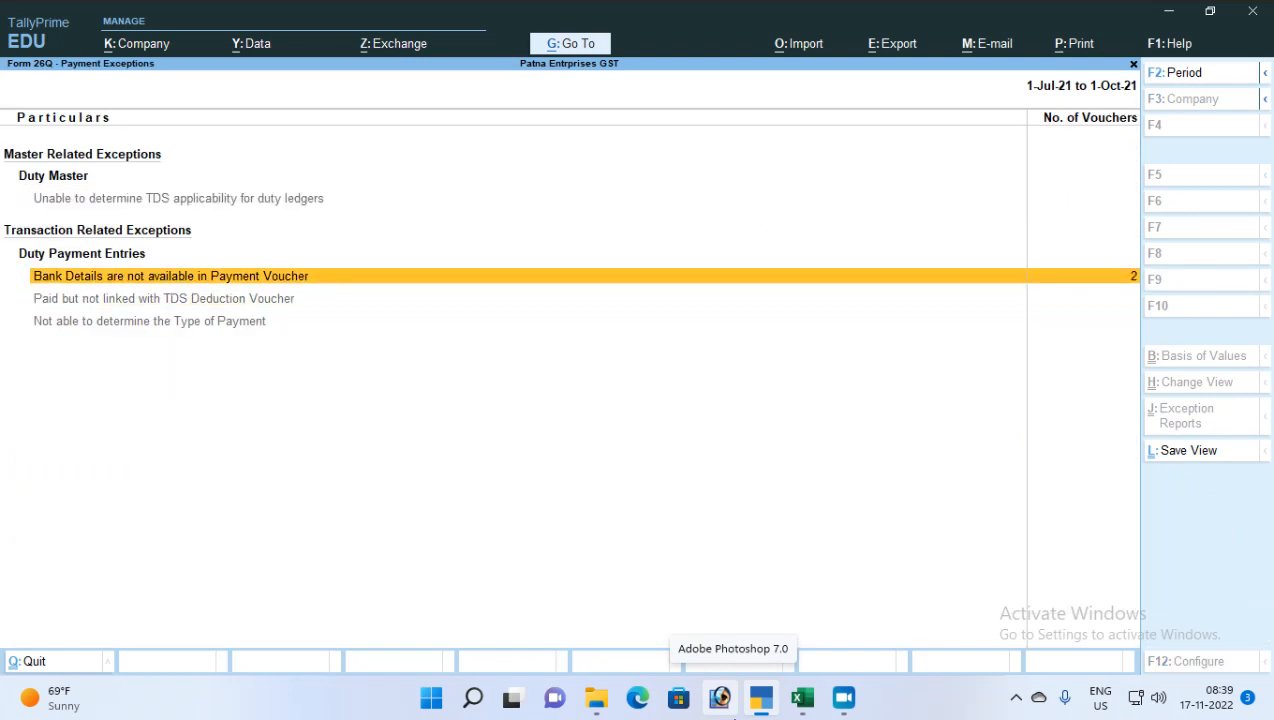
key(Return)
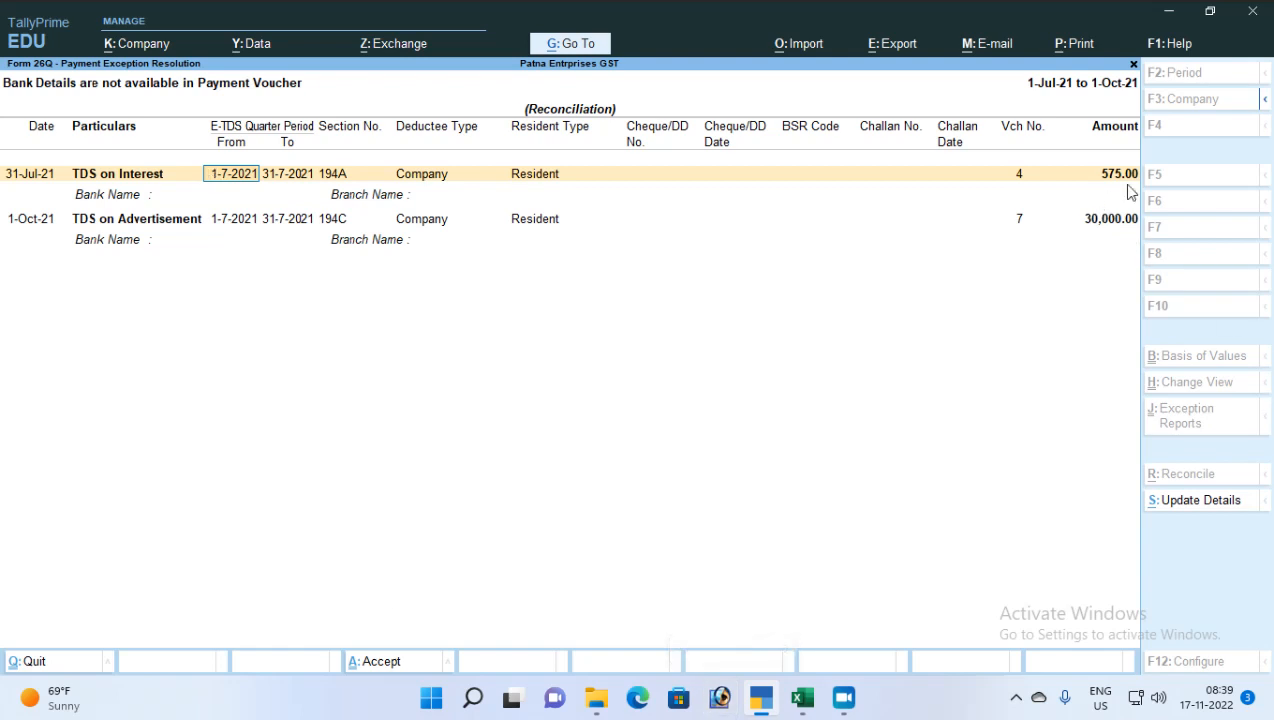
Set the TDS on Interest bank name to Not Applicable, leaving the branch blank
key(Return)
key(Down)
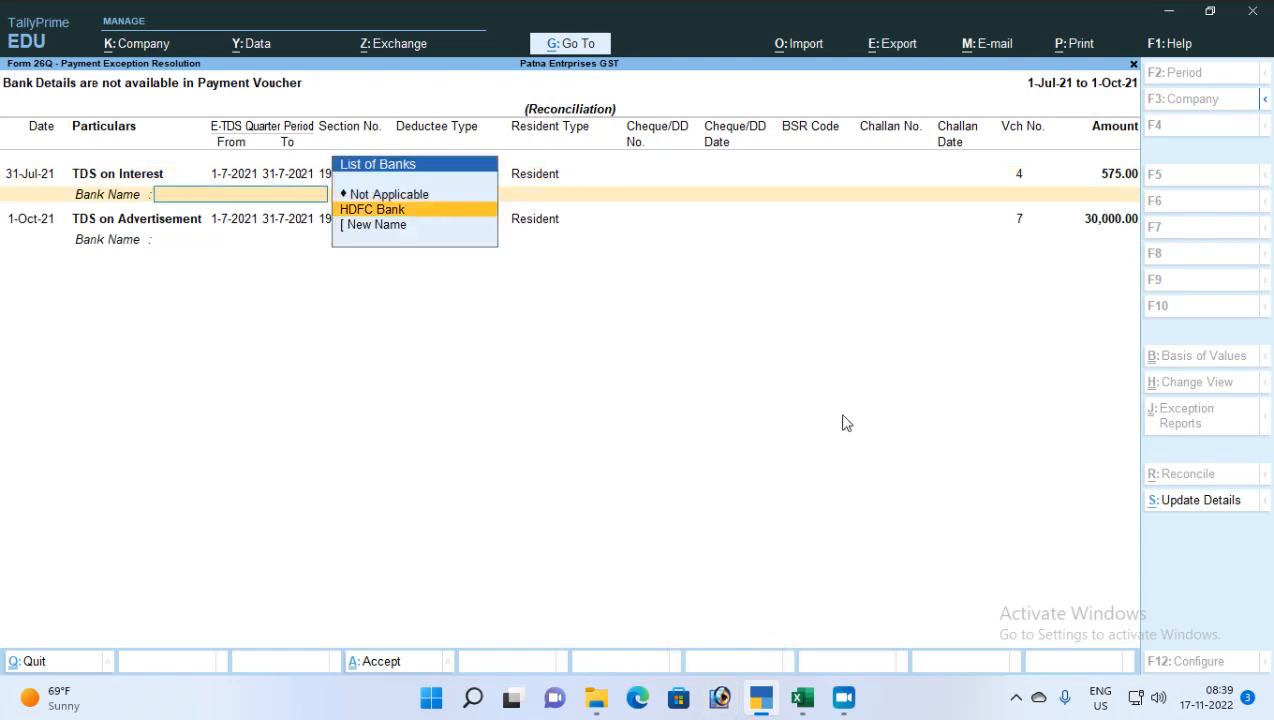
key(Up)
key(Return)
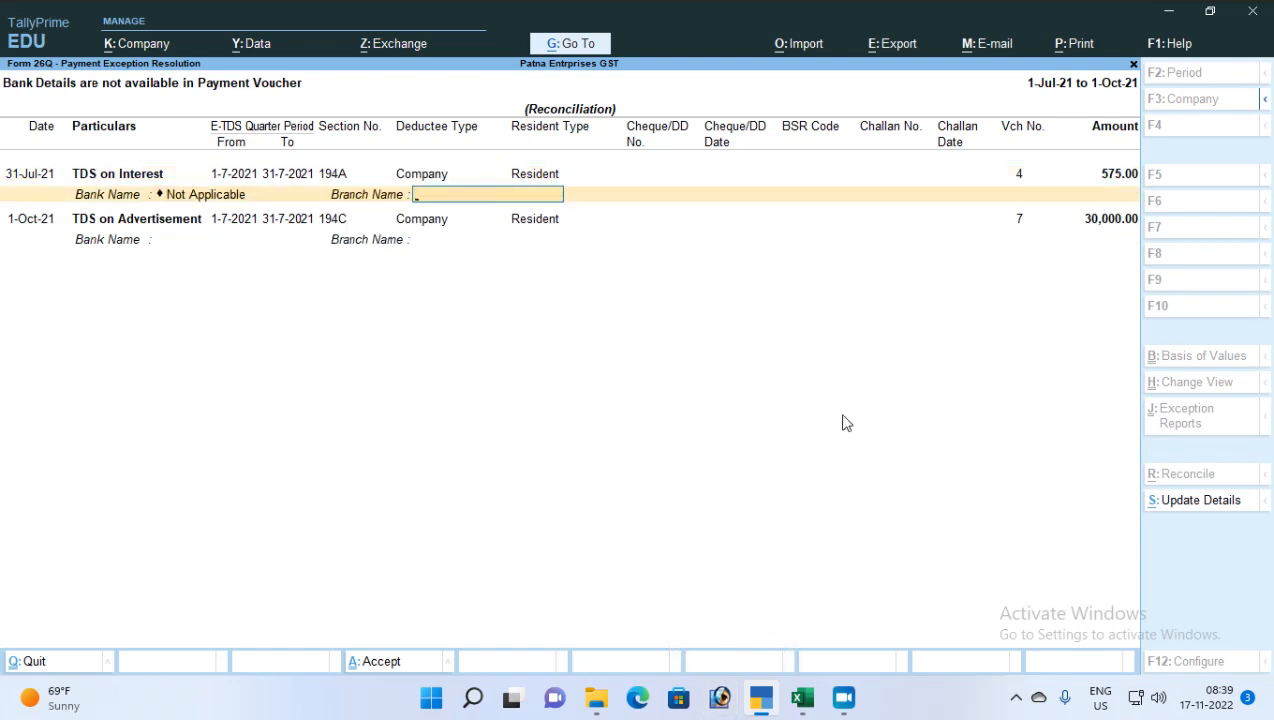
key(Return)
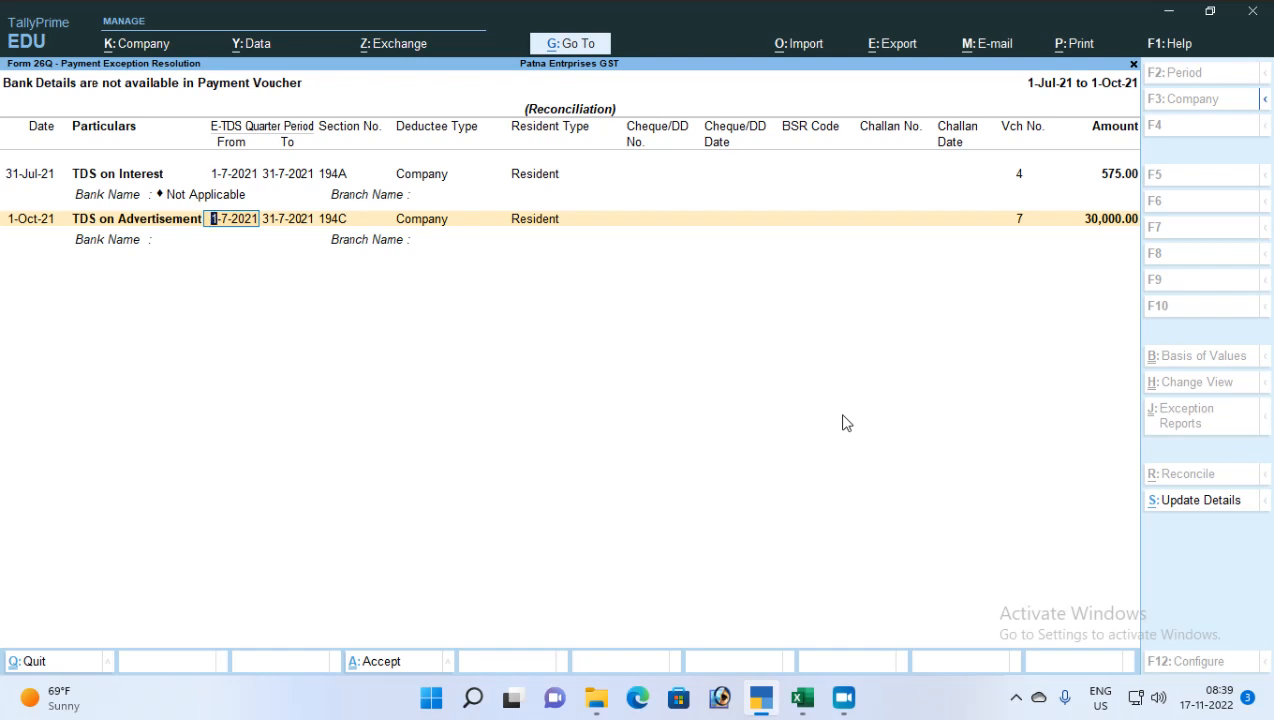
key(alt)
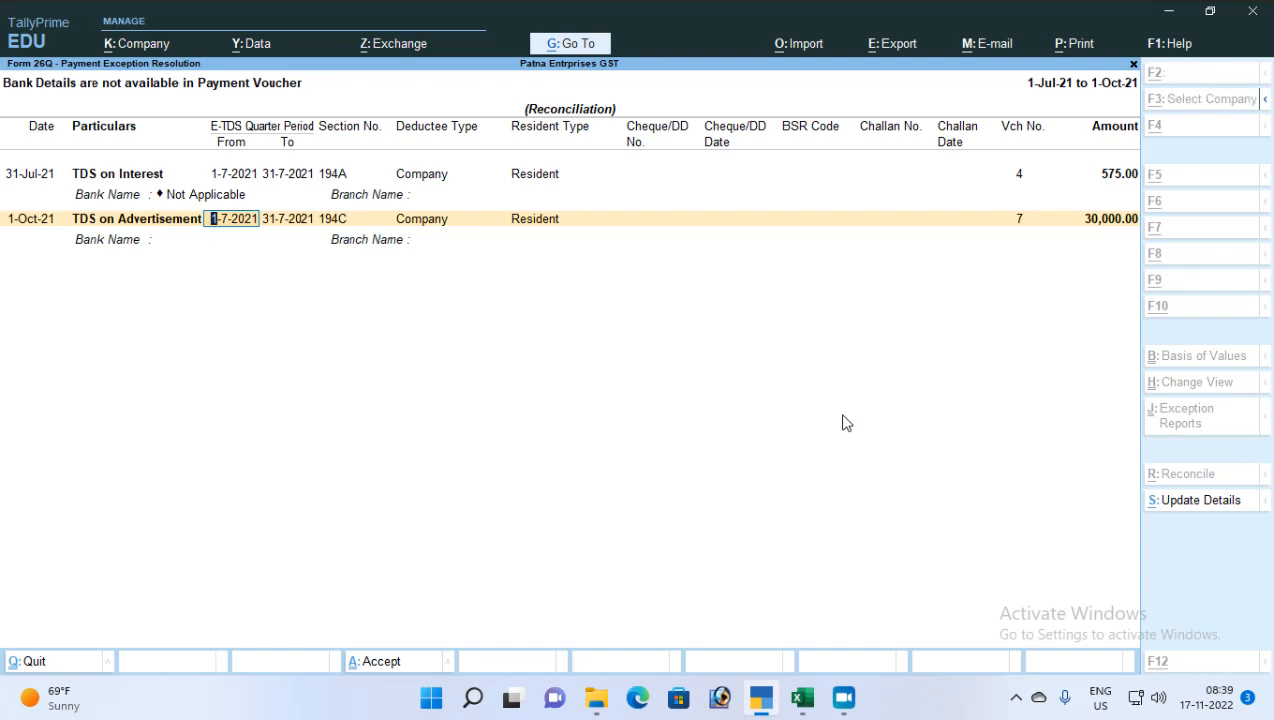
key(alt+s)
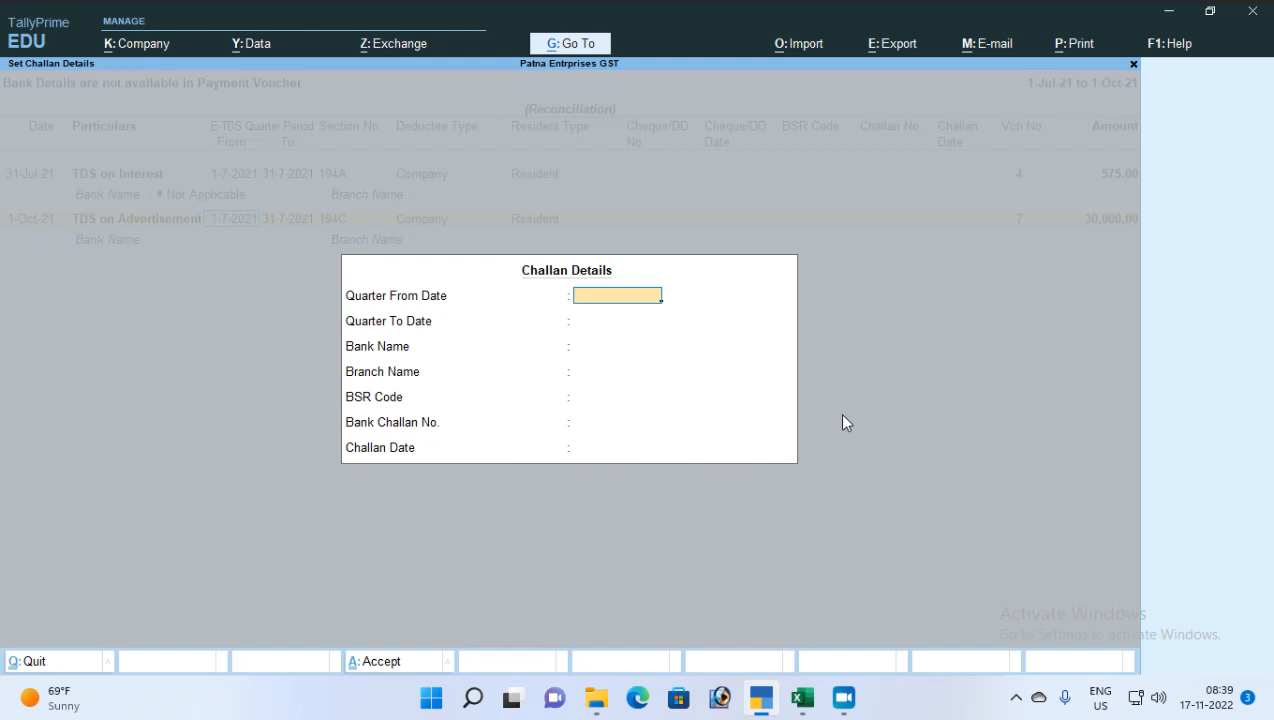
Enter the challan period 1-7-2021 to 1-10-2021
text(1-7)
key(Return)
text(31)
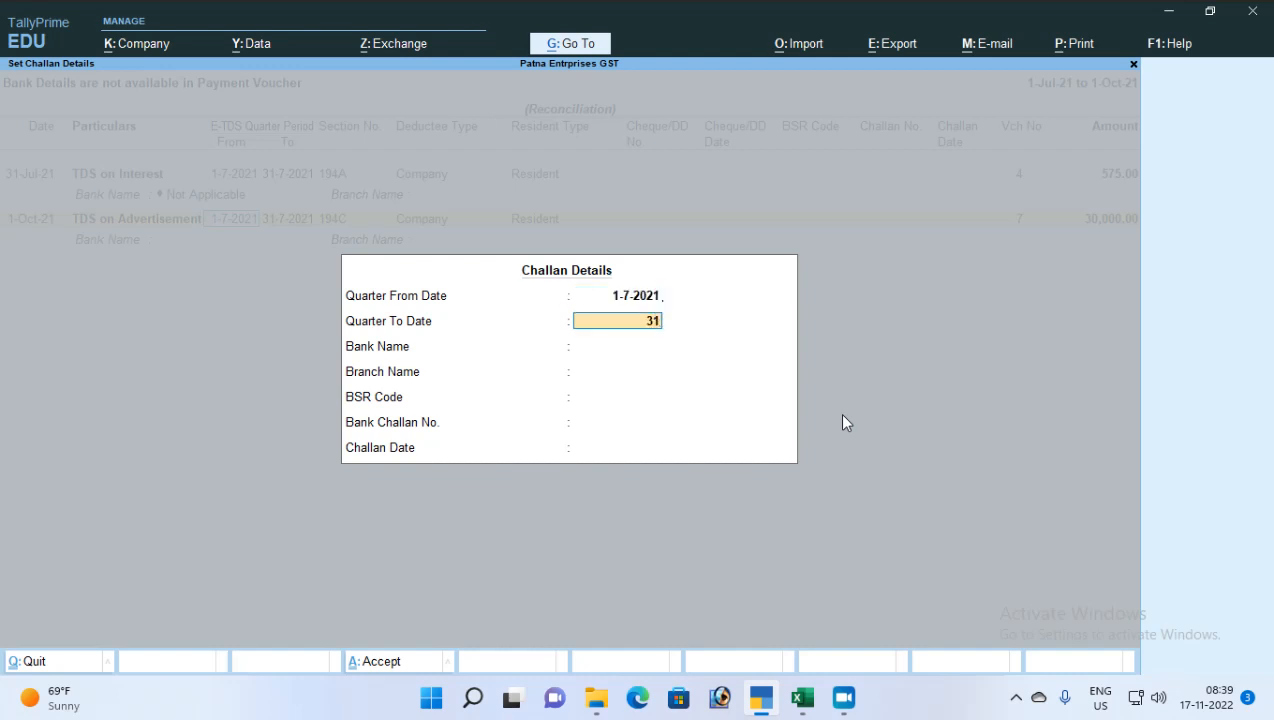
key(BackSpace)
key(BackSpace)
text(1-10)
key(Return)
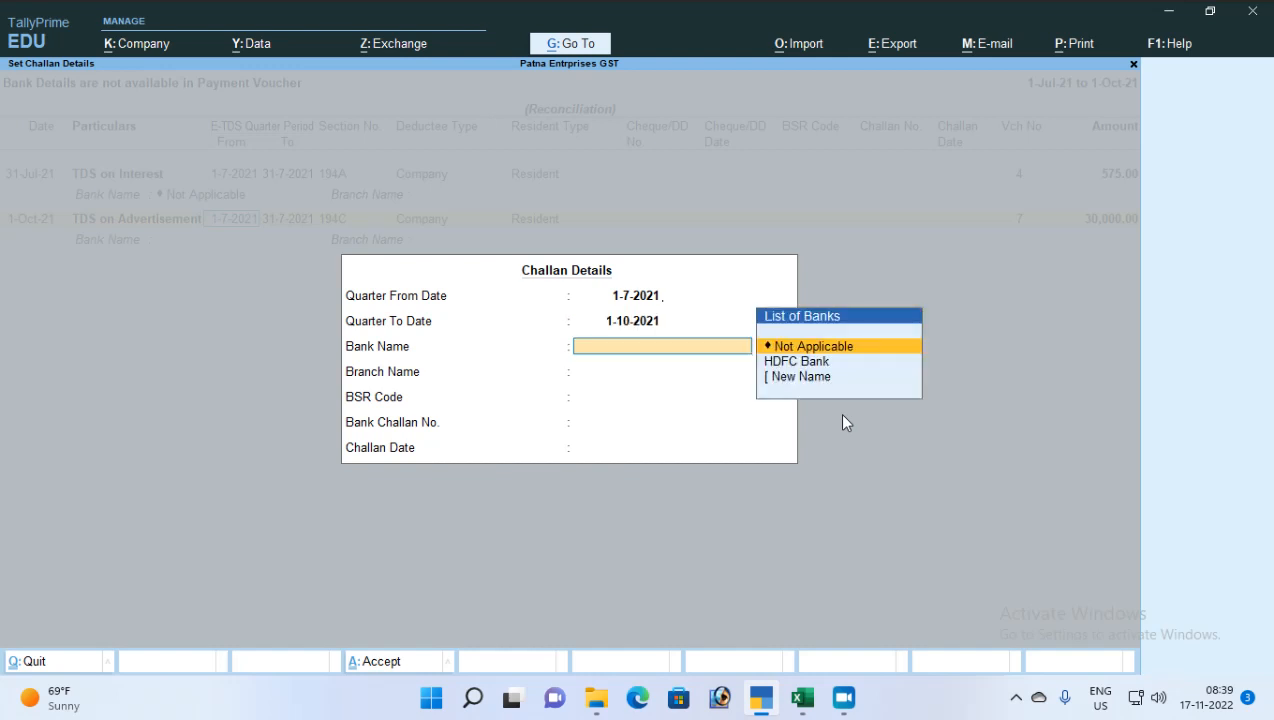
Fill challan details: HDFC Bank, Patna branch, BSR code 875487, challan number, date 1-10-2021
key(Down)
key(Return)
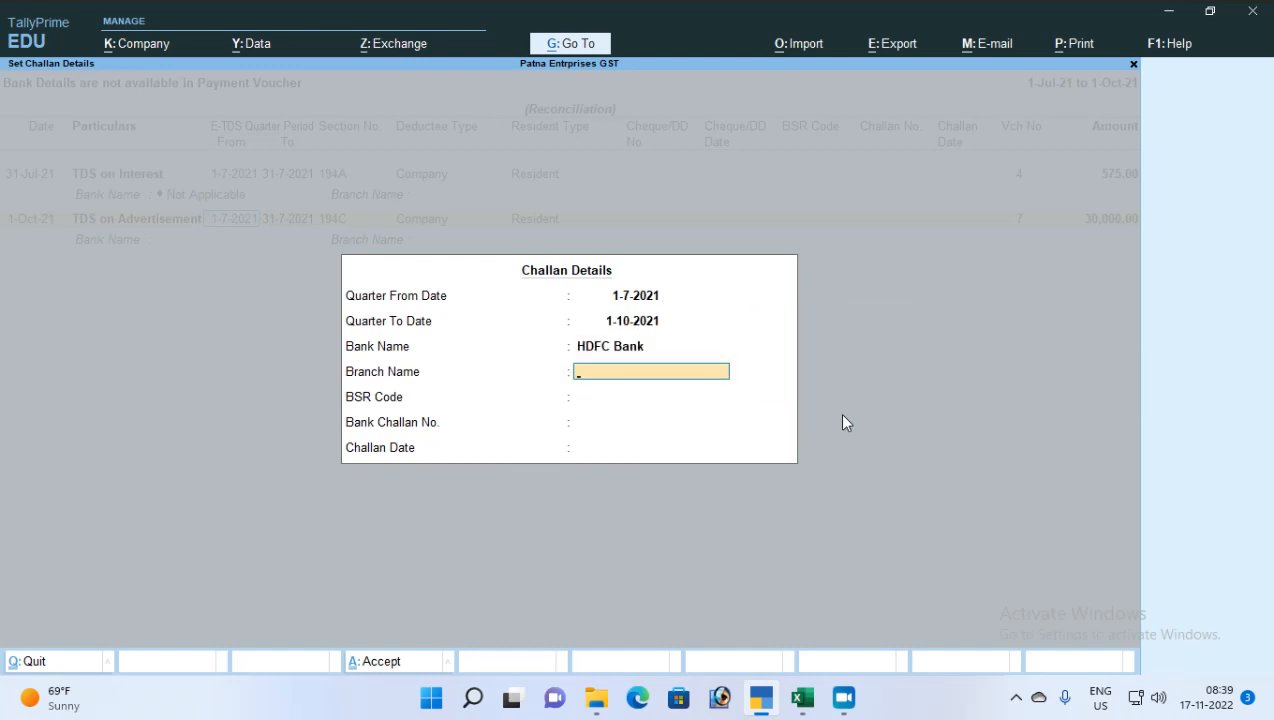
text(Patna)
key(Return)
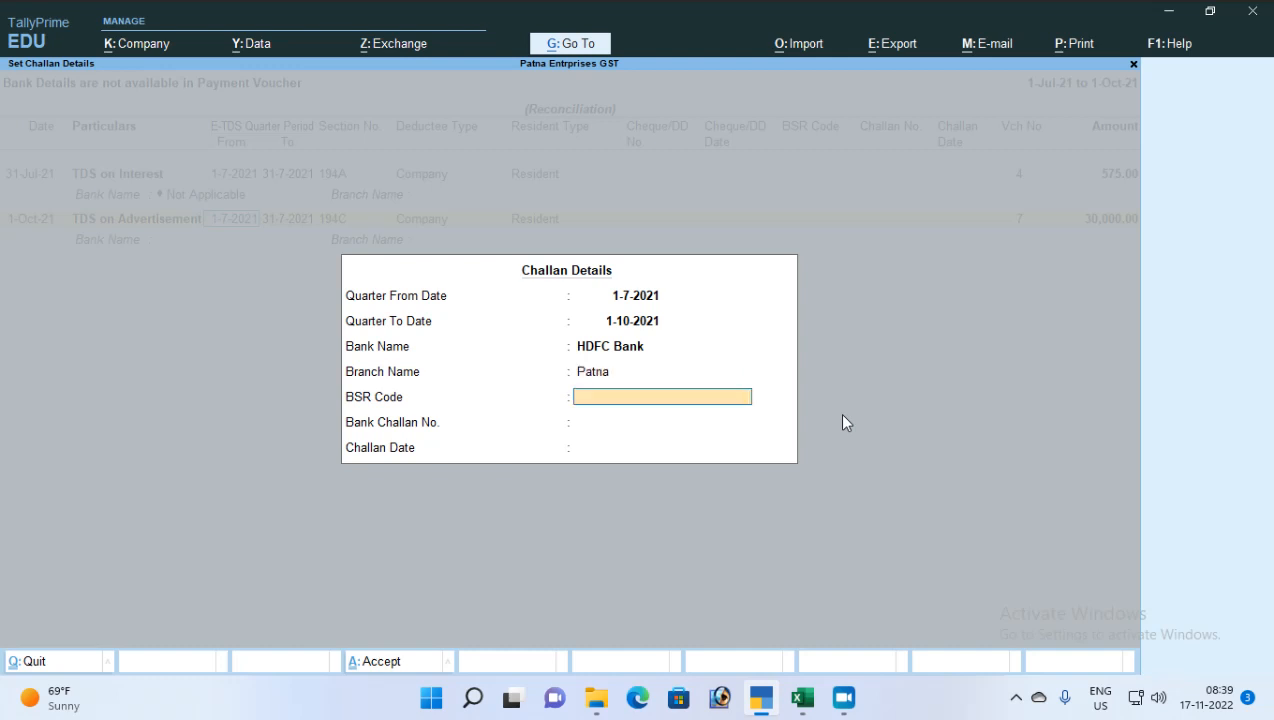
text(875487)
key(Return)
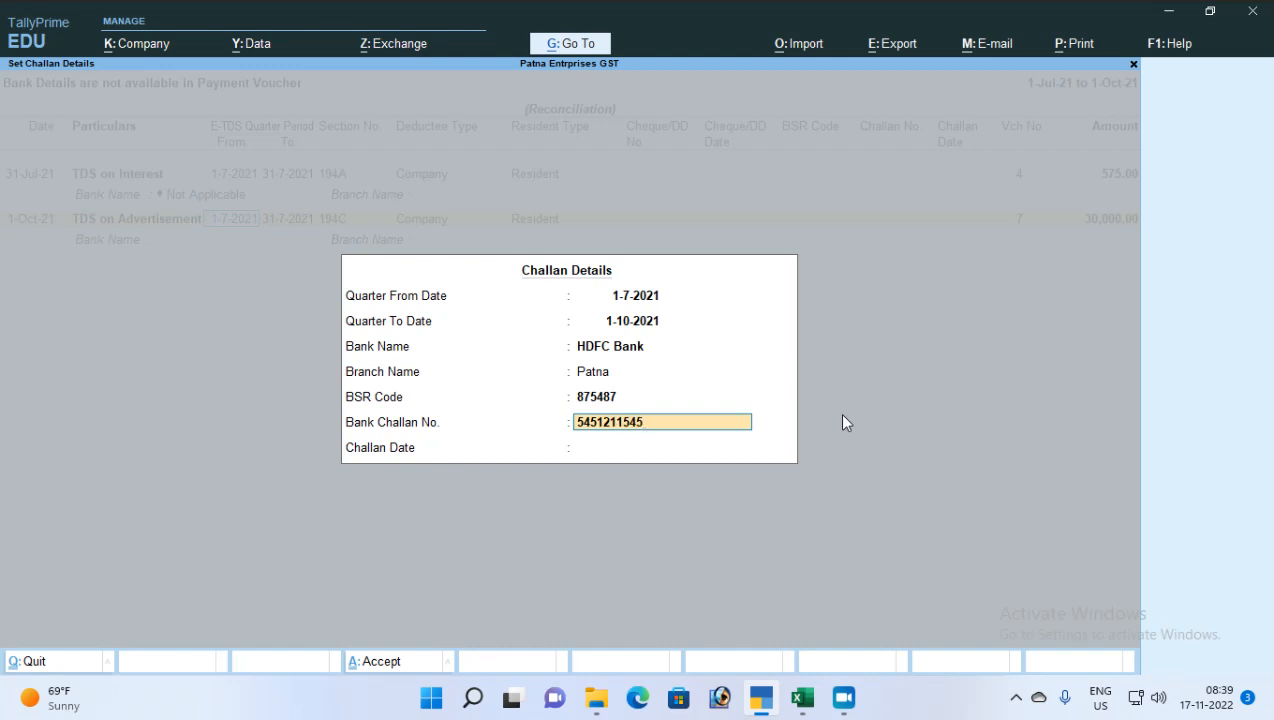
key(Return)
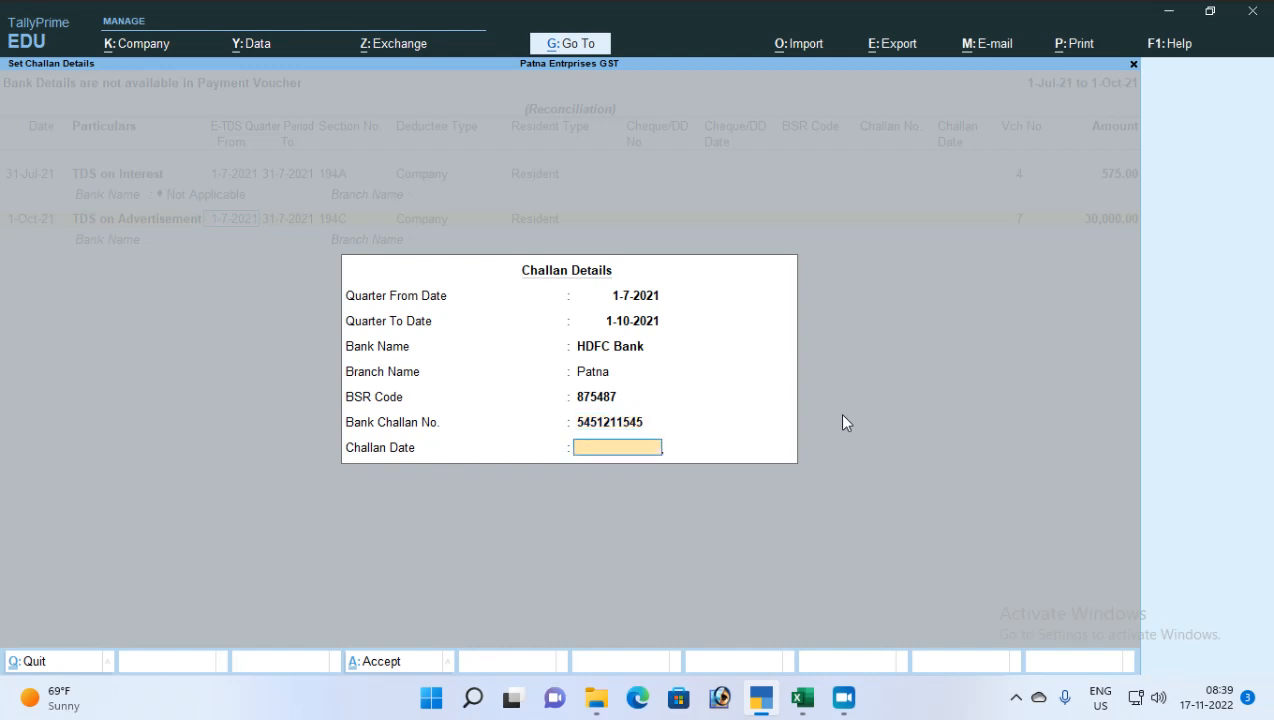
text(1-10)
key(Return)
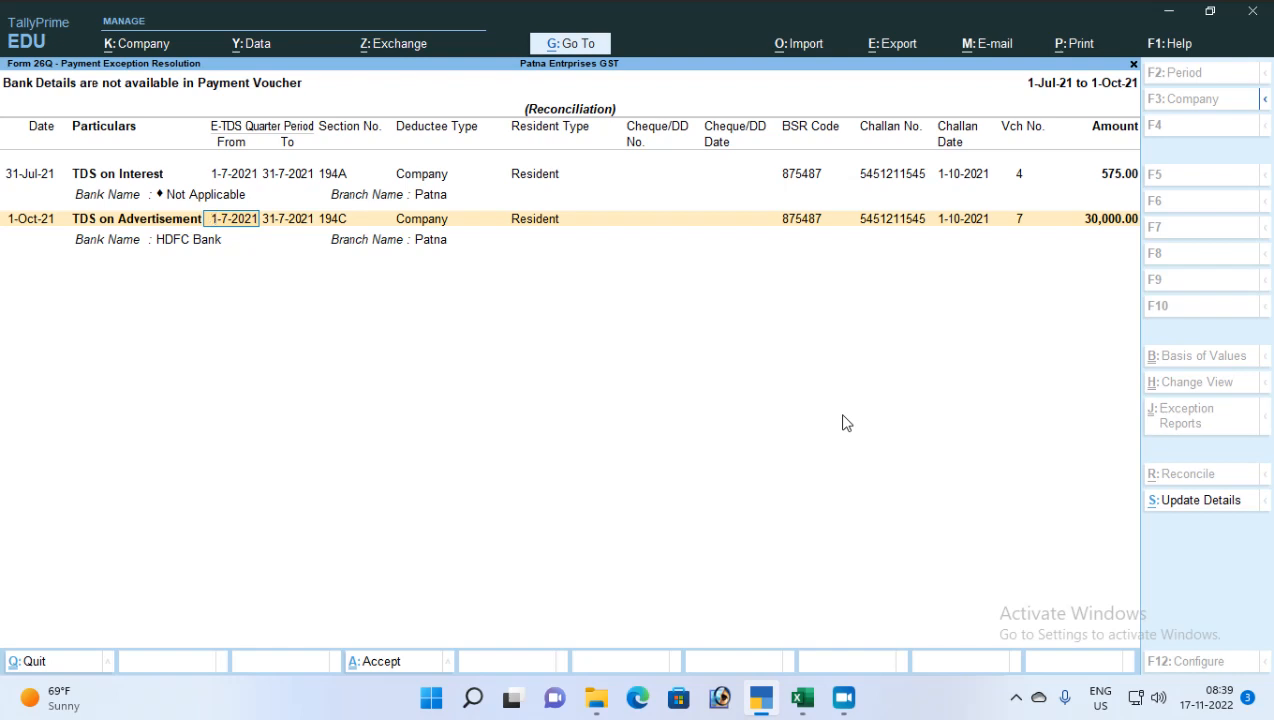
Give TDS on Advertisement cheque 555555 dated 1-10-2021 and accept the payment details
key(Right)
key(Right)
key(Right)
key(Right)
key(Right)
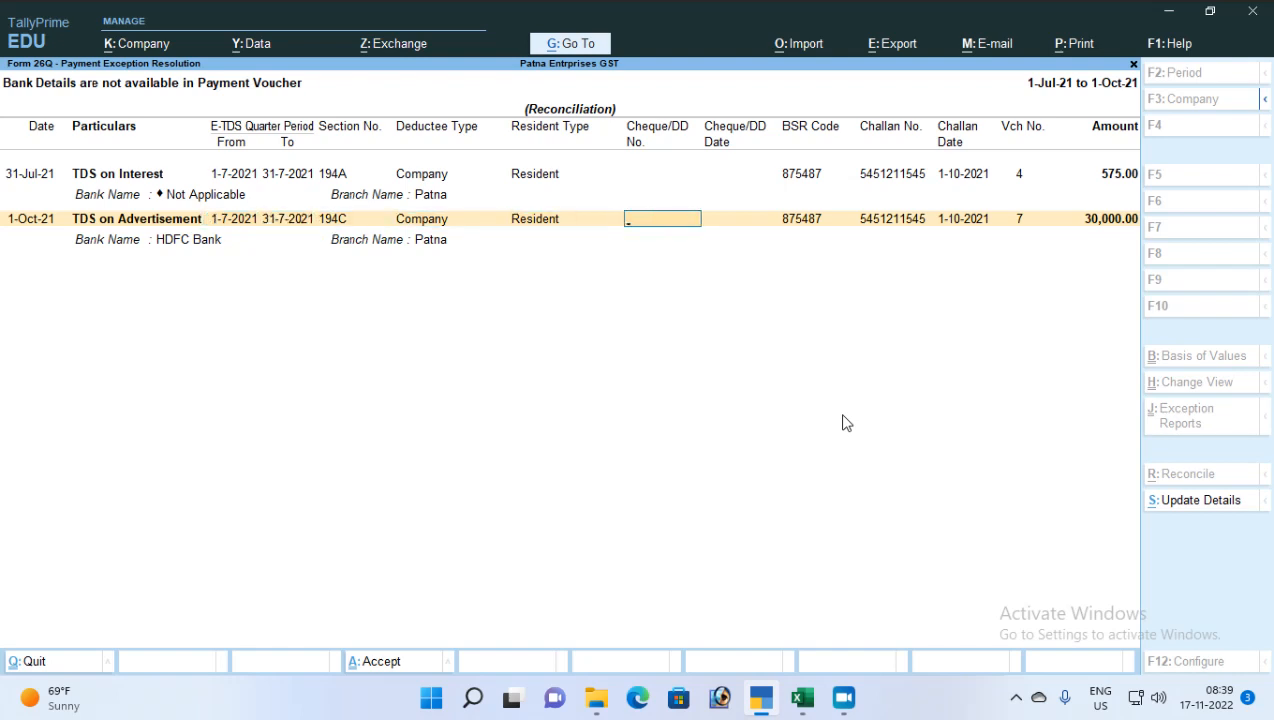
text(555555)
key(Return)
text(1-10)
key(Return)
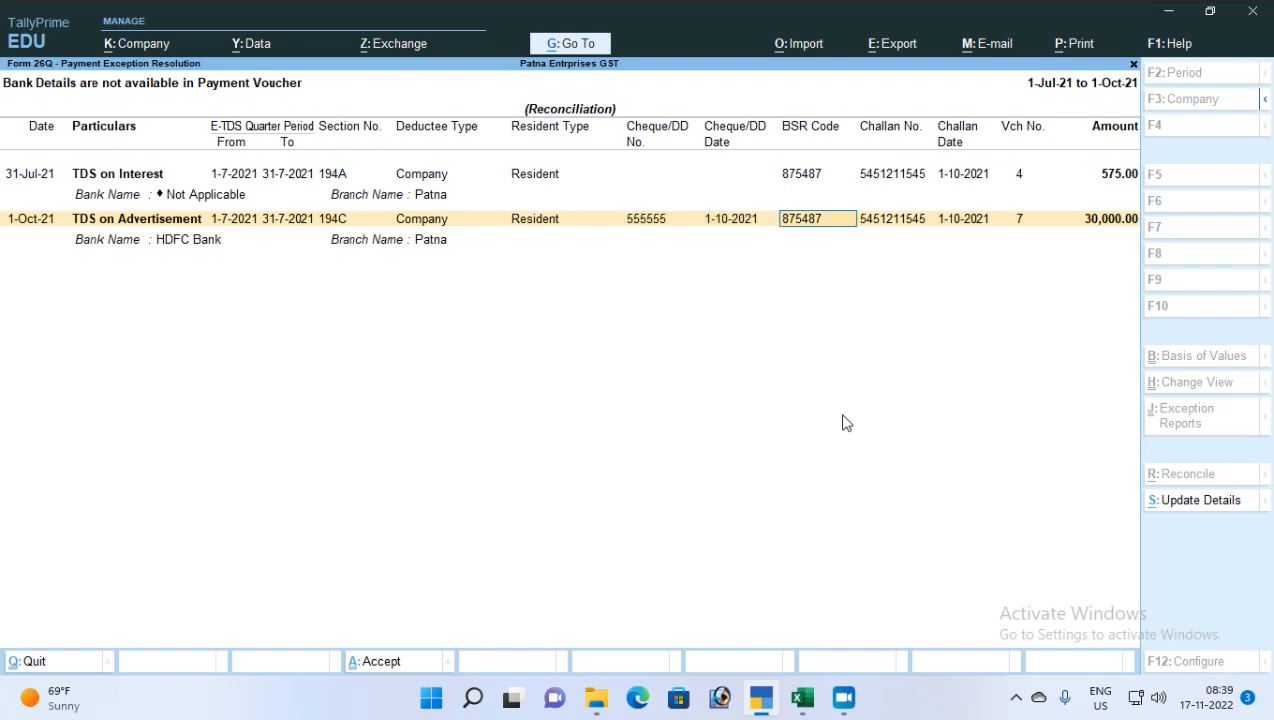
key(Return)
key(Return)
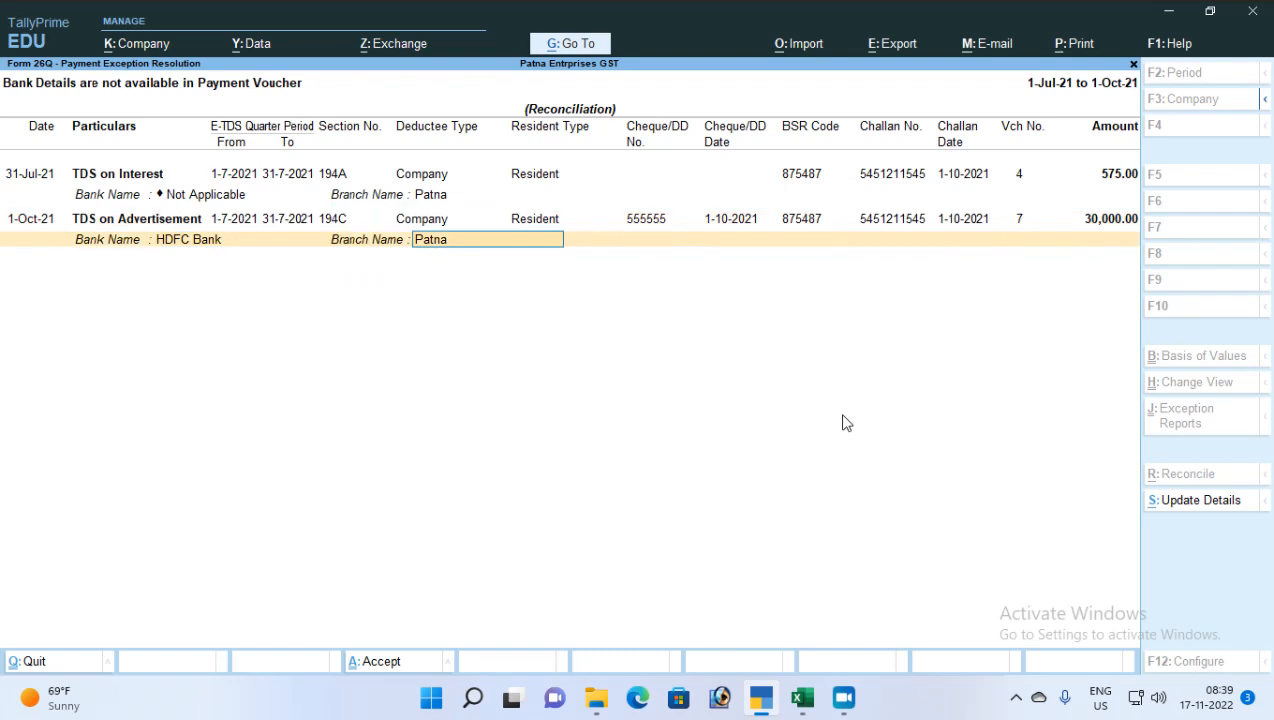
key(Return)
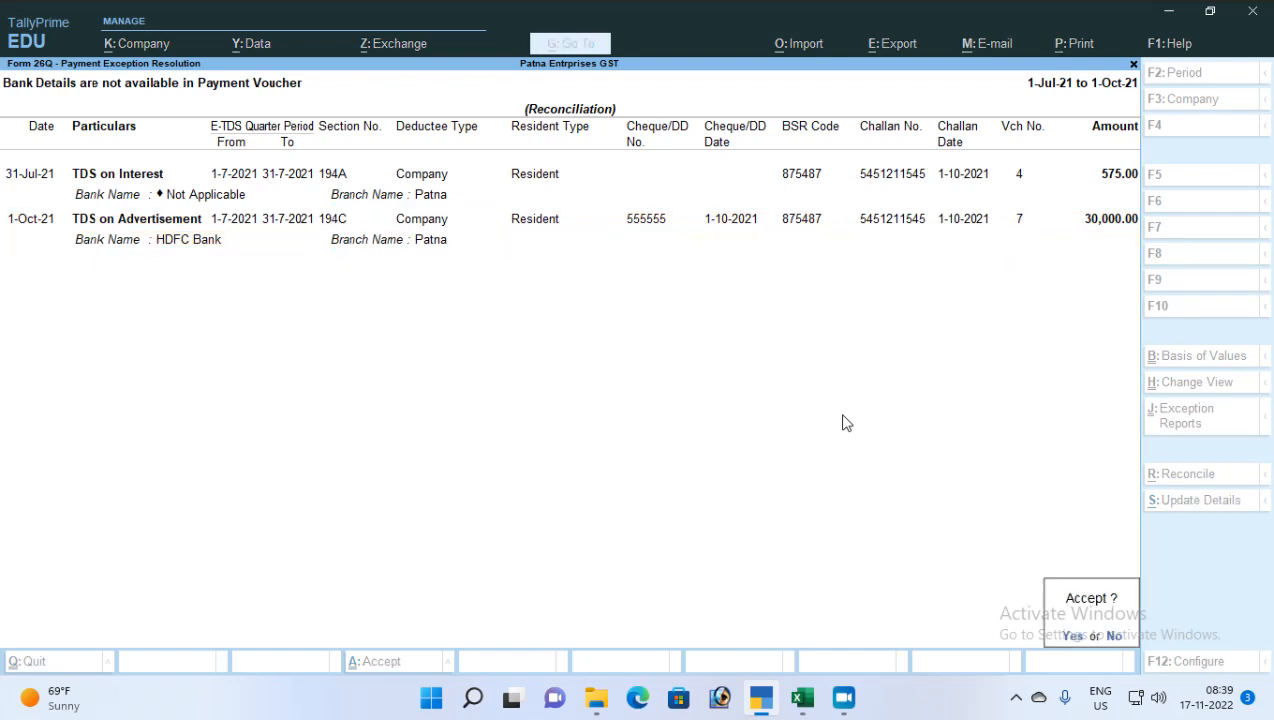
key(Return)
key(Down)
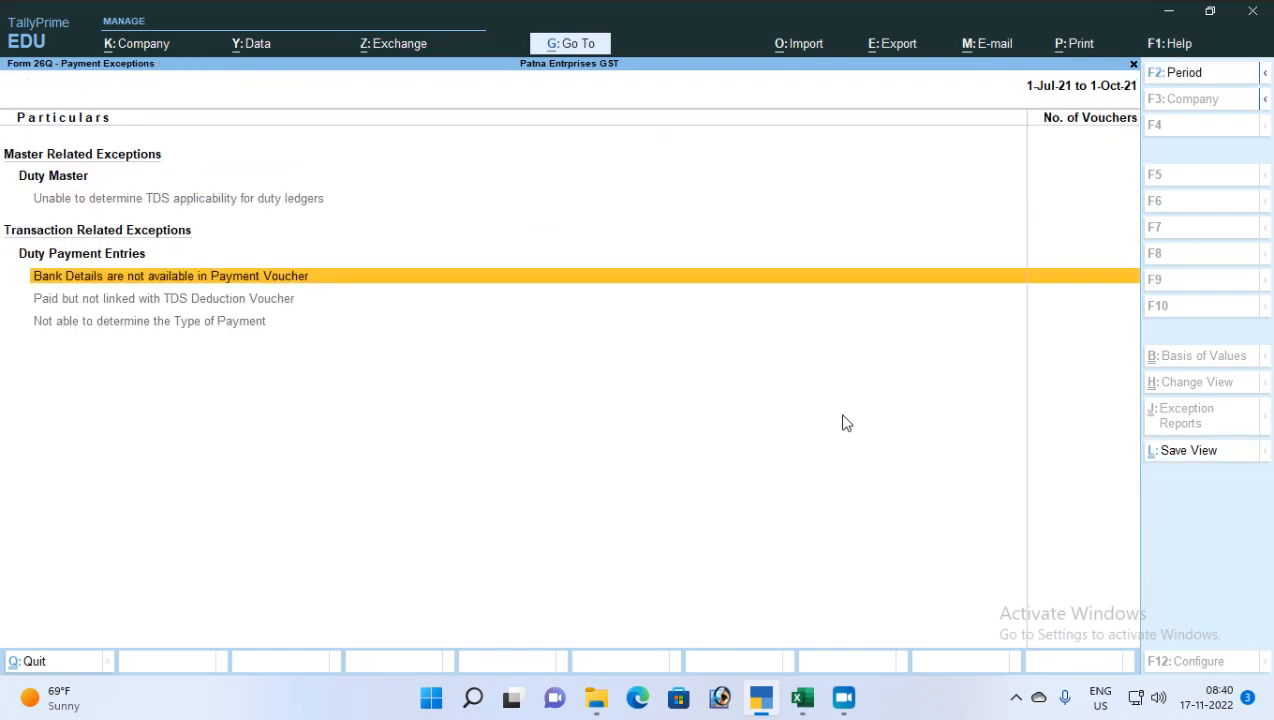
Review Form 26Q's Rent, Advertisement Contract and Other payments rows, then close the report
key(Down)
key(Escape)
key(Down)
key(Down)
key(Down)
key(Down)
key(Down)
key(Down)
key(Down)
key(Down)
key(Down)
key(Down)
key(Down)
key(Down)
key(Down)
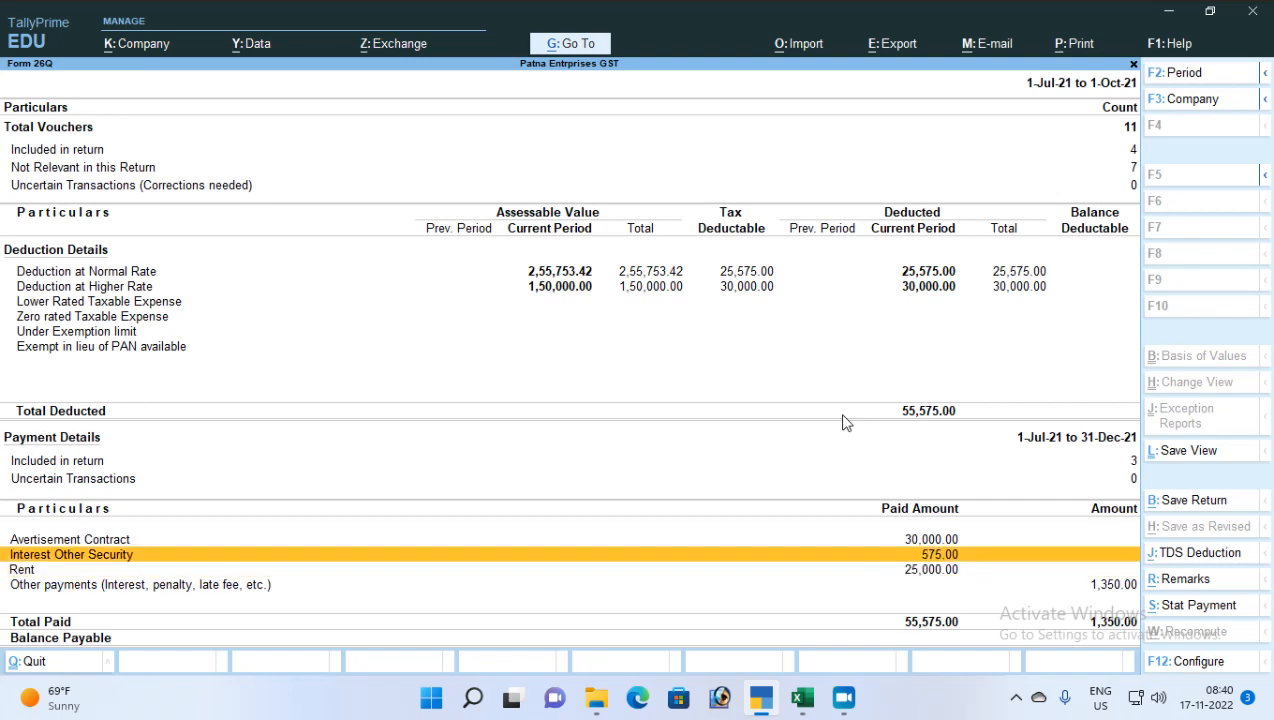
key(Down)
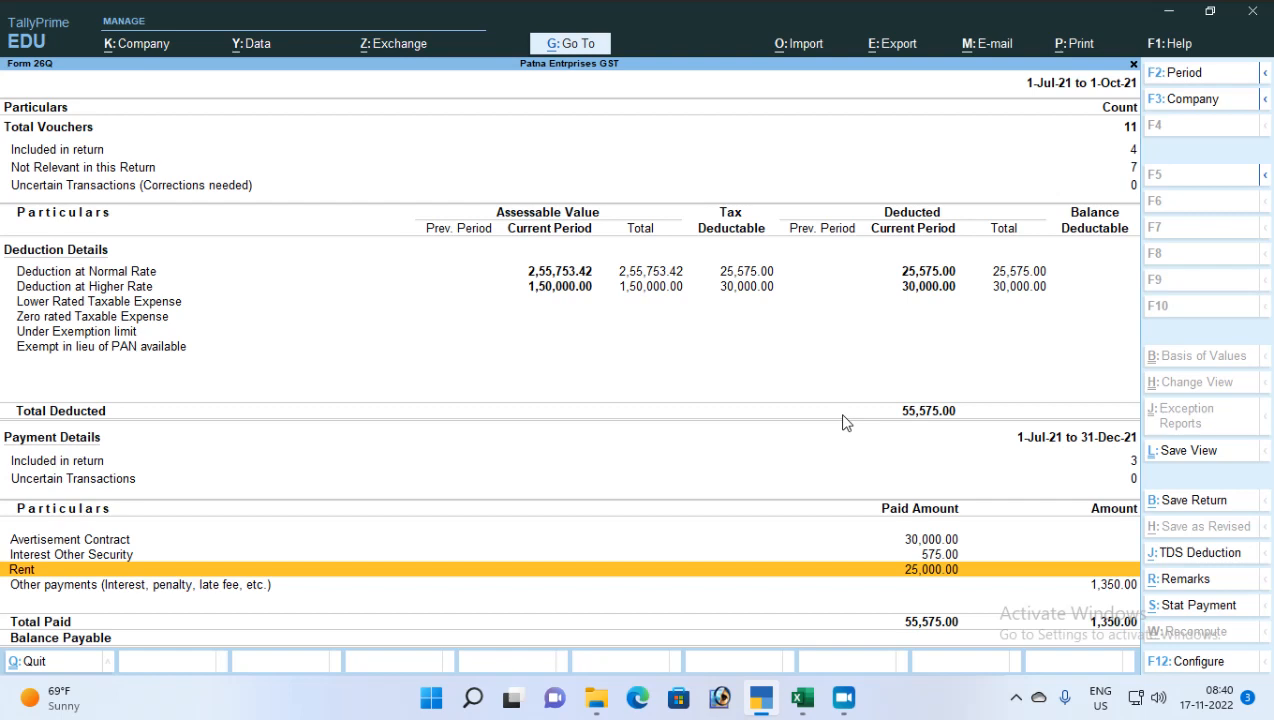
key(Up)
key(Up)
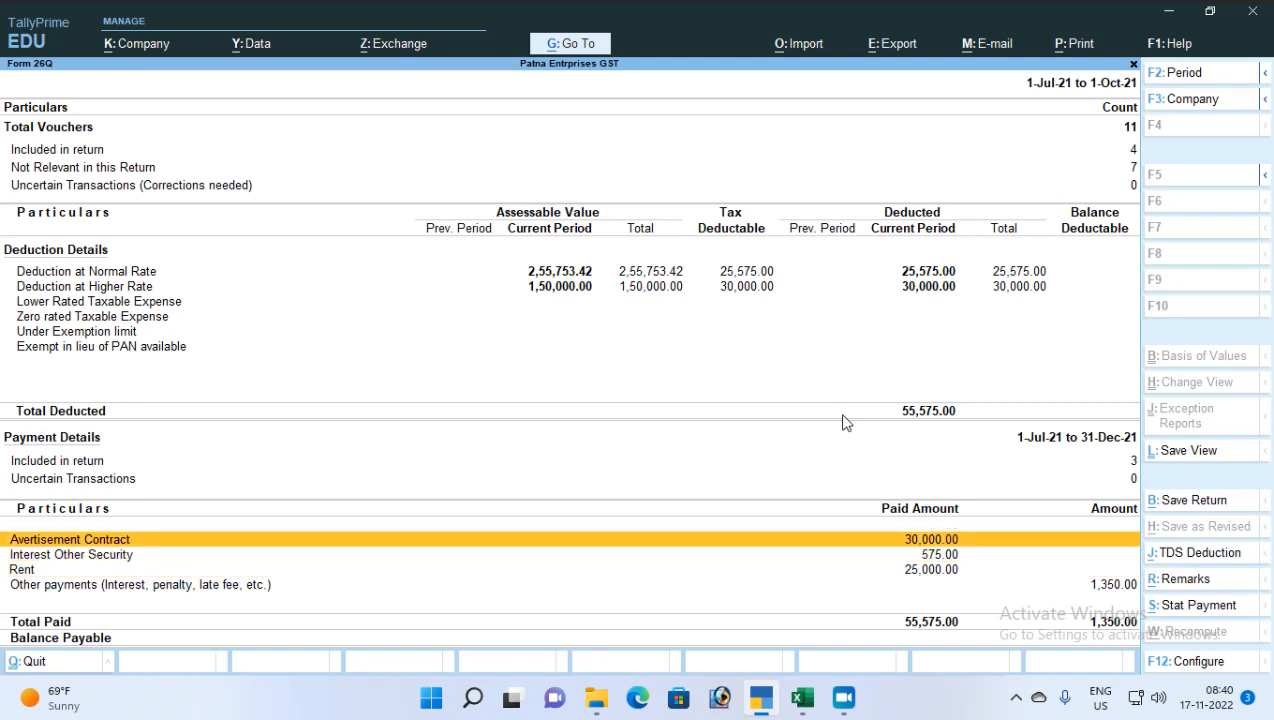
key(Down)
key(Down)
key(Down)
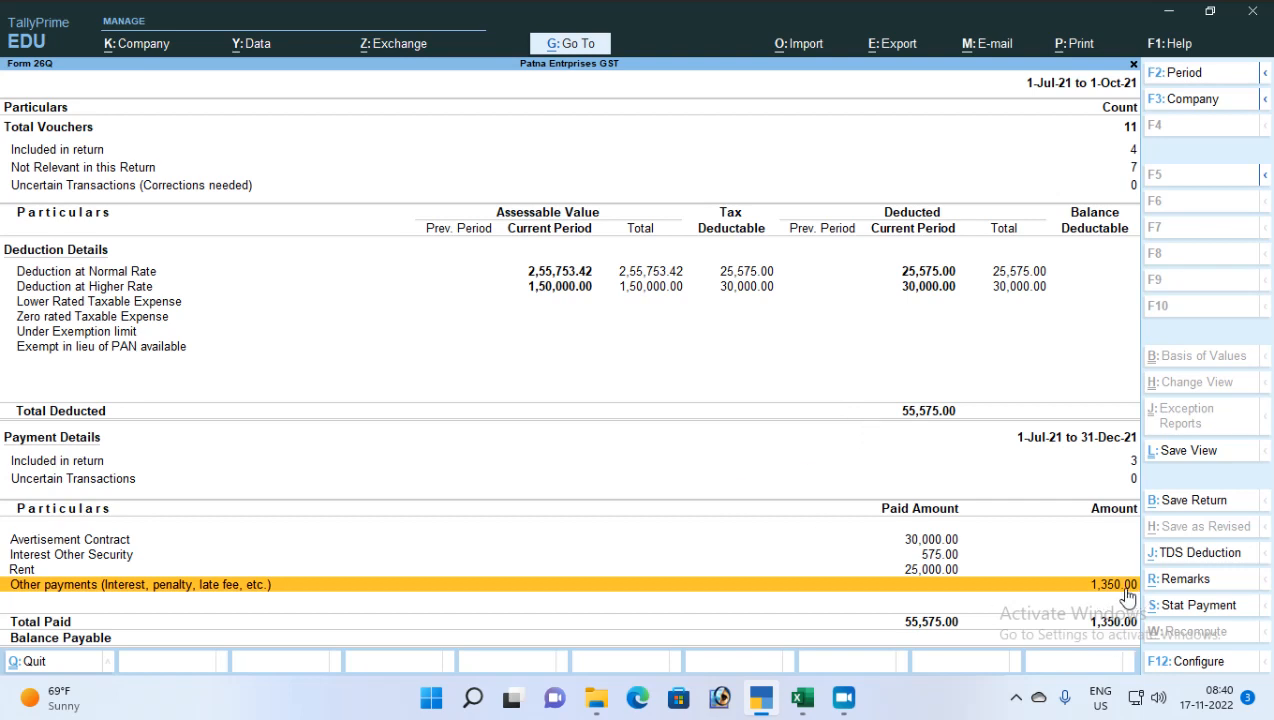
key(Escape)
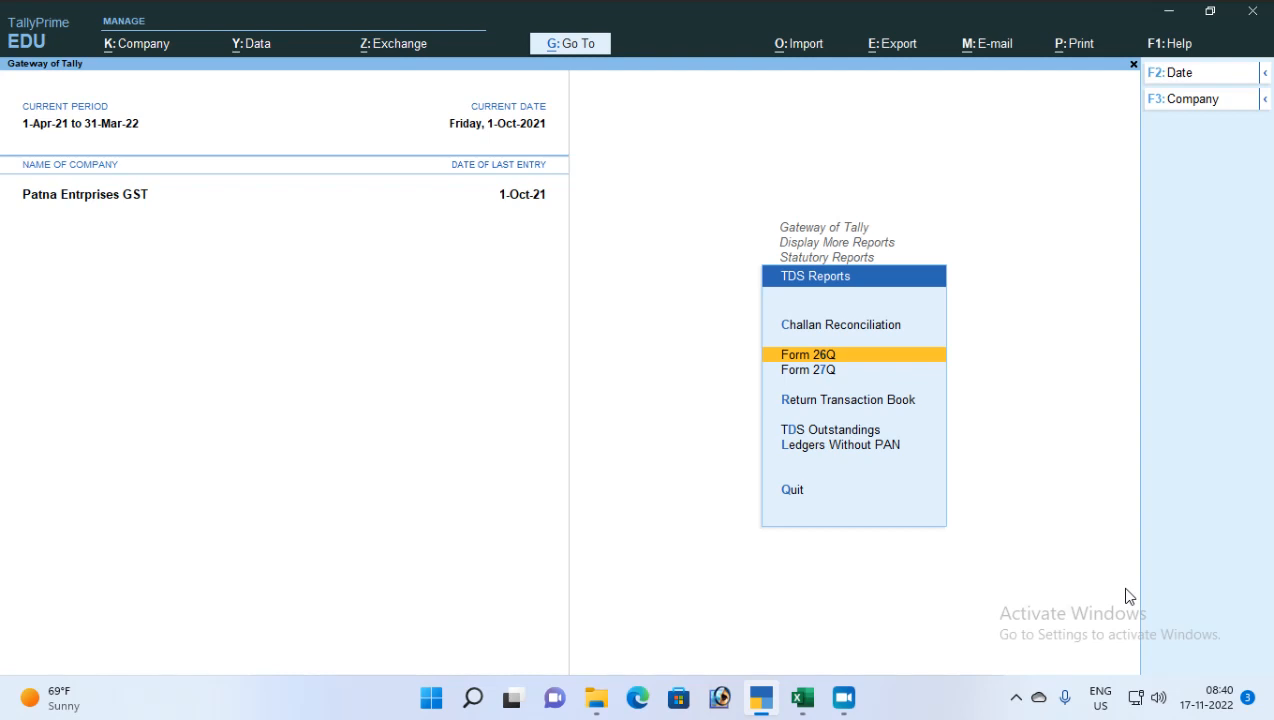
Switch to the Tally prime notes workbook and delete the Error Handling heading in C90
click(802, 697)
click(730, 637)
scroll(300, 385, up, 3)
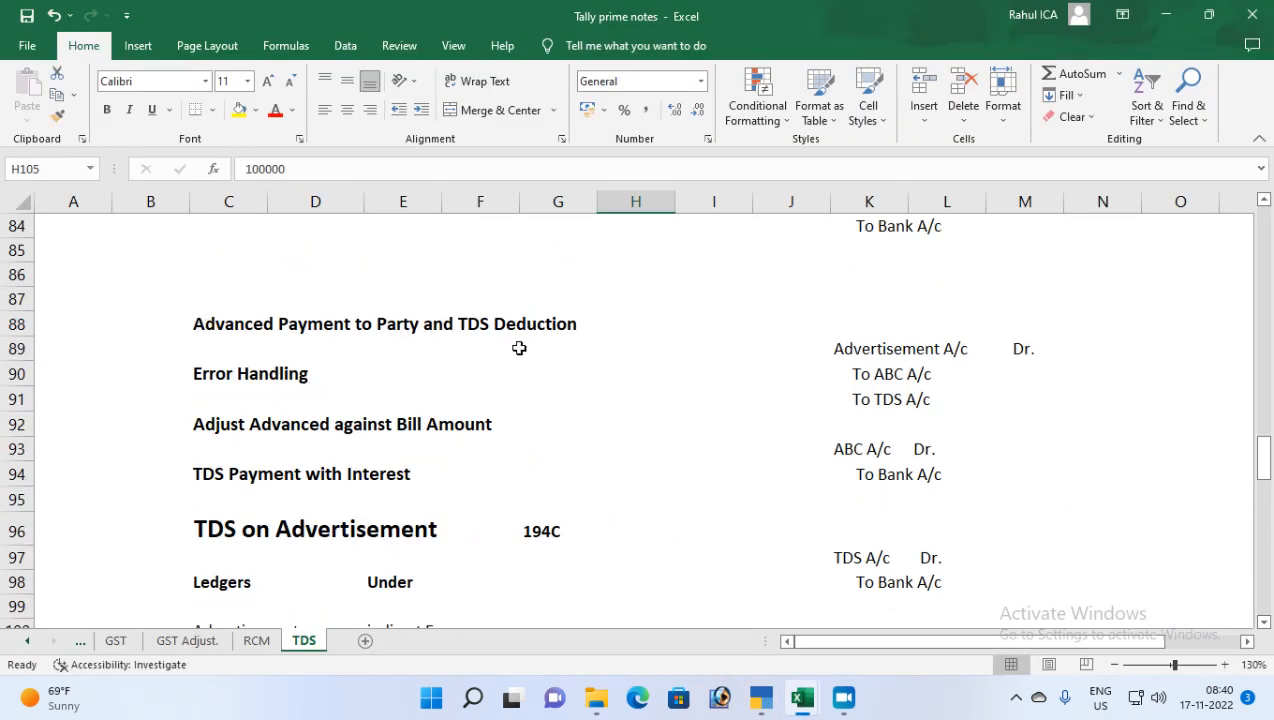
click(208, 378)
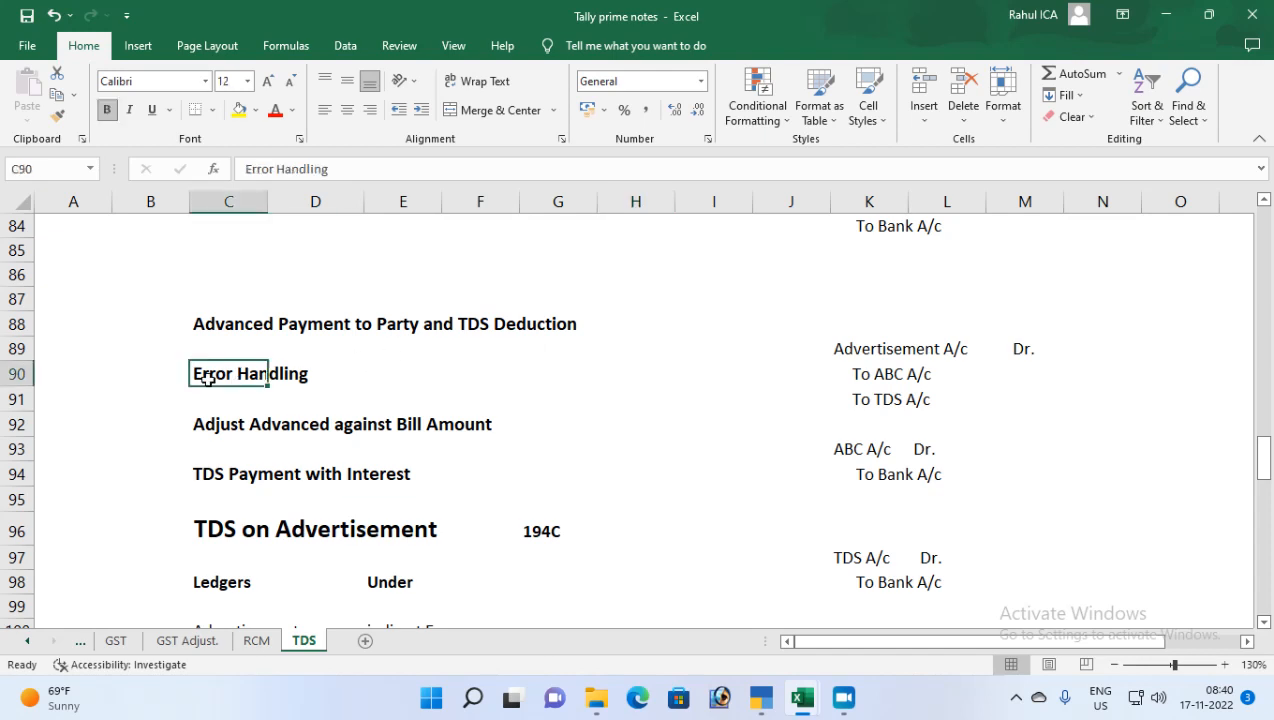
key(Delete)
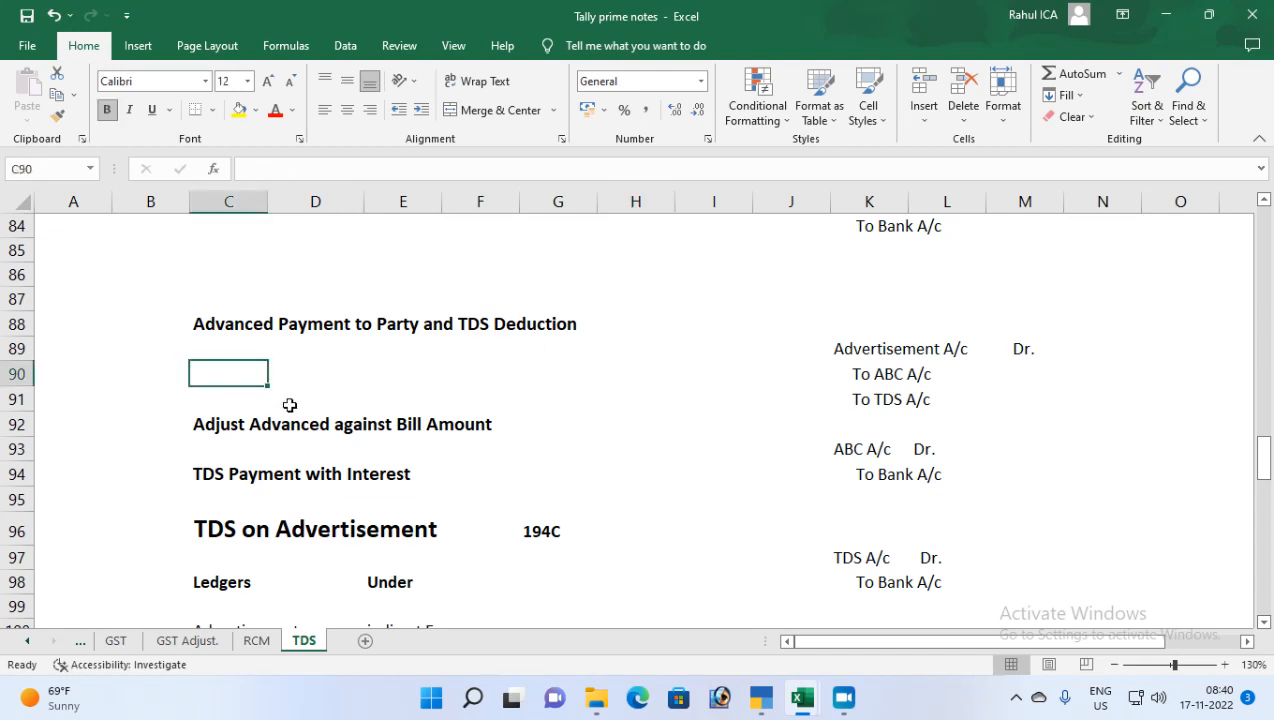
Select the Adjust Advanced against Bill Amount row and the TDS Payment with Interest heading
scroll(287, 404, down, 1)
drag(185, 350, 470, 350)
drag(213, 411, 419, 405)
scroll(321, 481, down, 3)
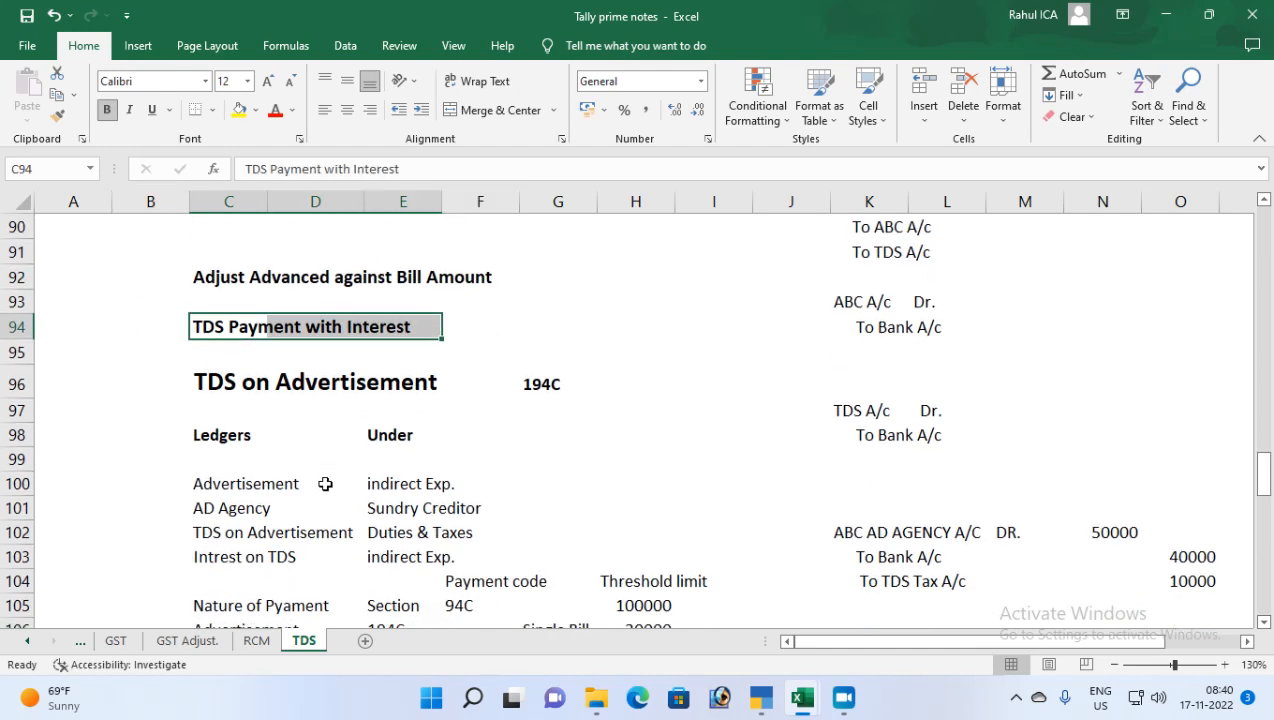
scroll(325, 484, up, 1)
scroll(325, 484, up, 1)
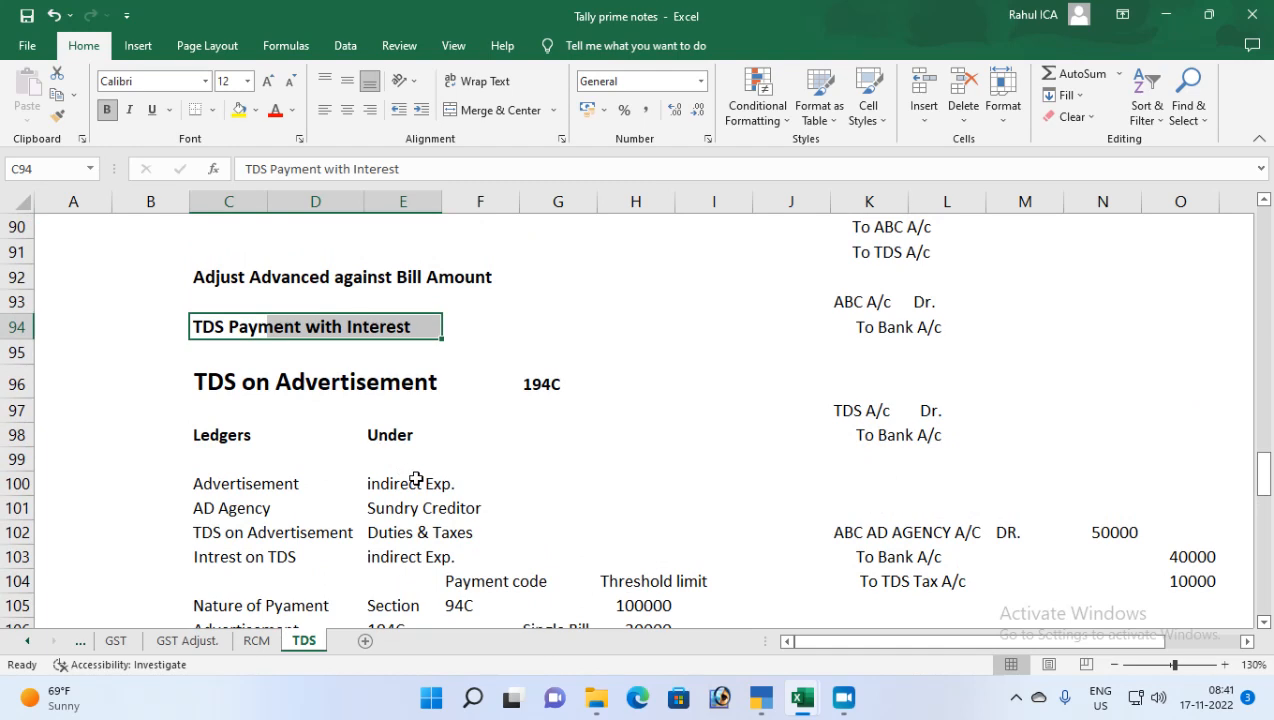